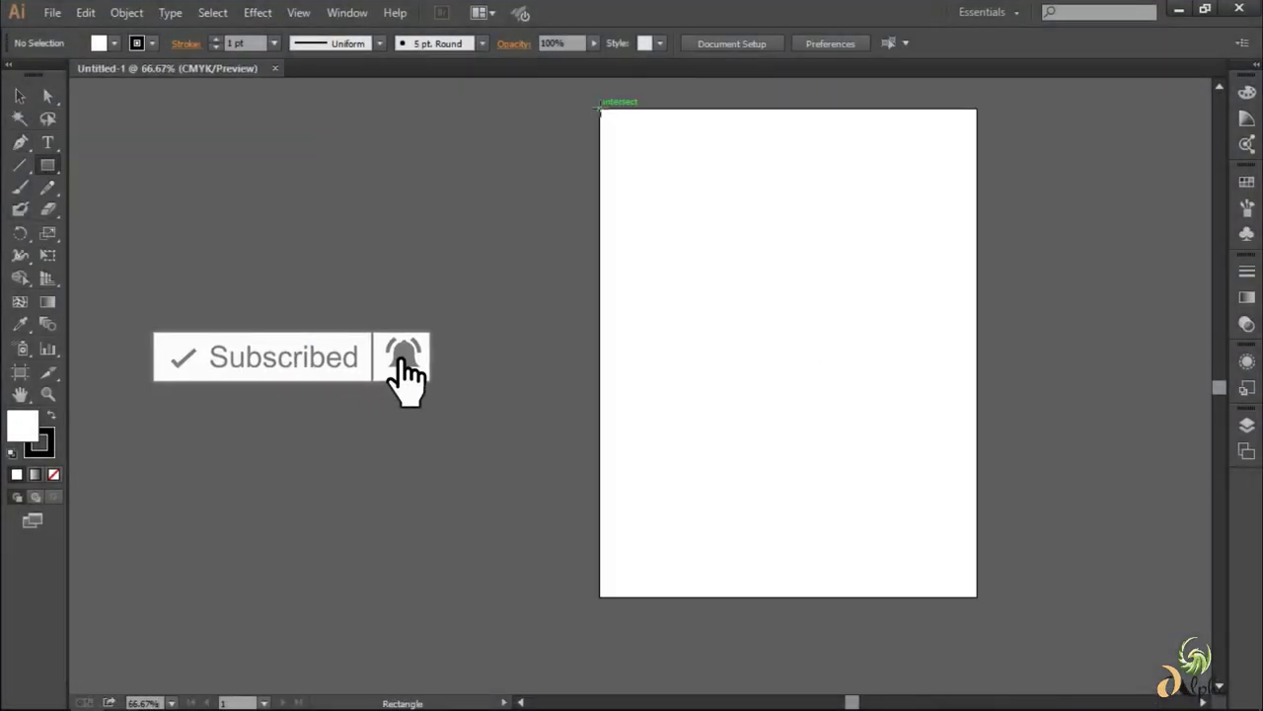
- Draw a page-sized rectangle filled light blue #A6E6F4, then deselect it
left_click_drag(599, 108, 977, 596)
key("v")
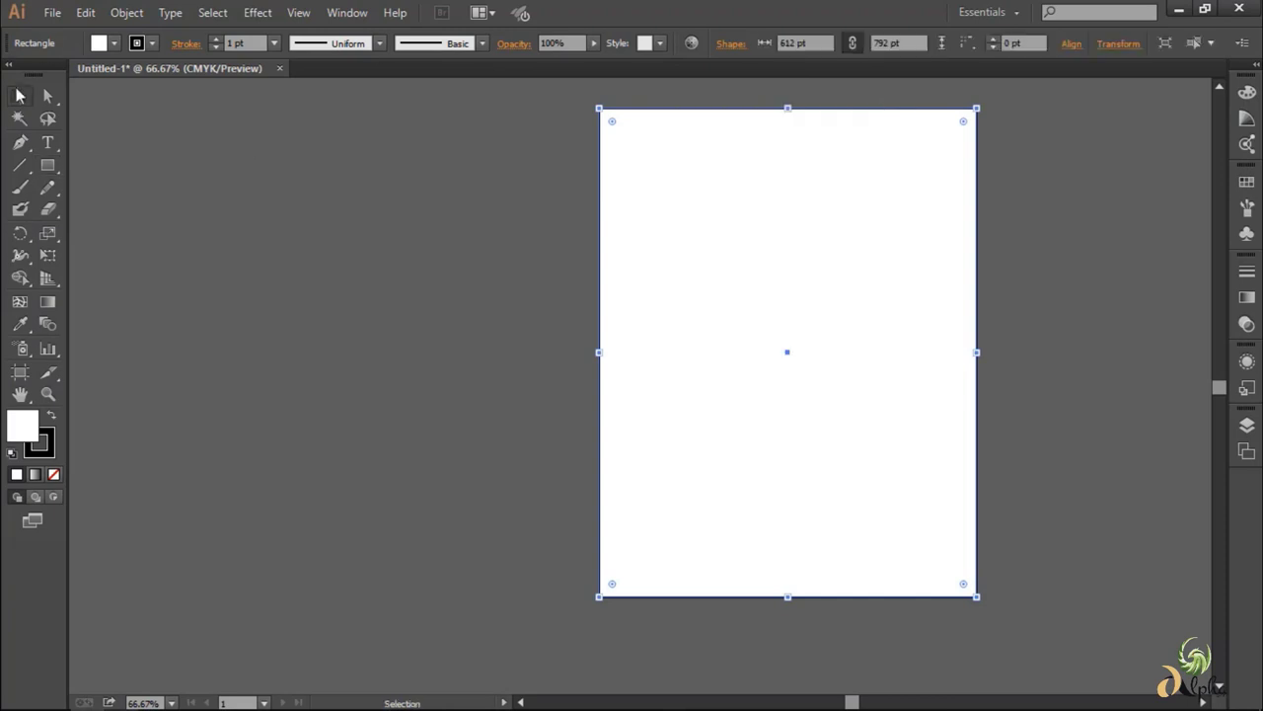
double_click(21, 425)
left_click_drag(668, 290, 652, 350)
left_click(464, 247)
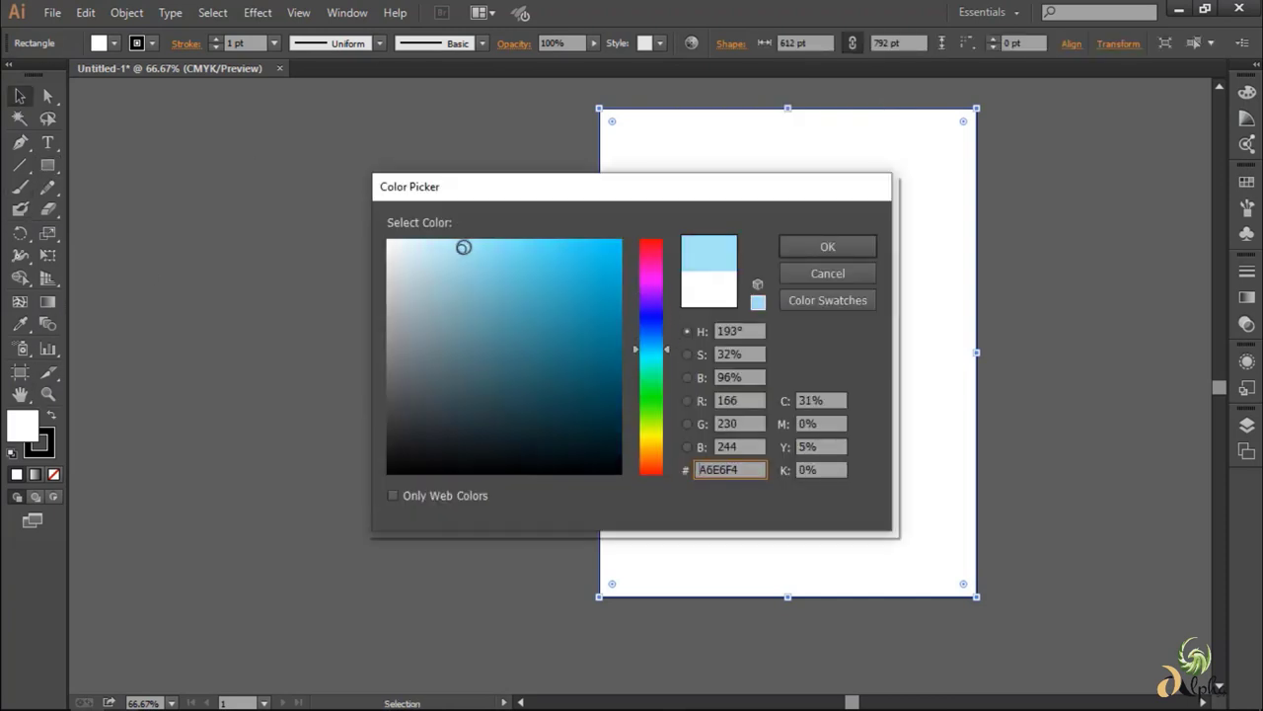
left_click(827, 246)
key("ctrl+shift+a")
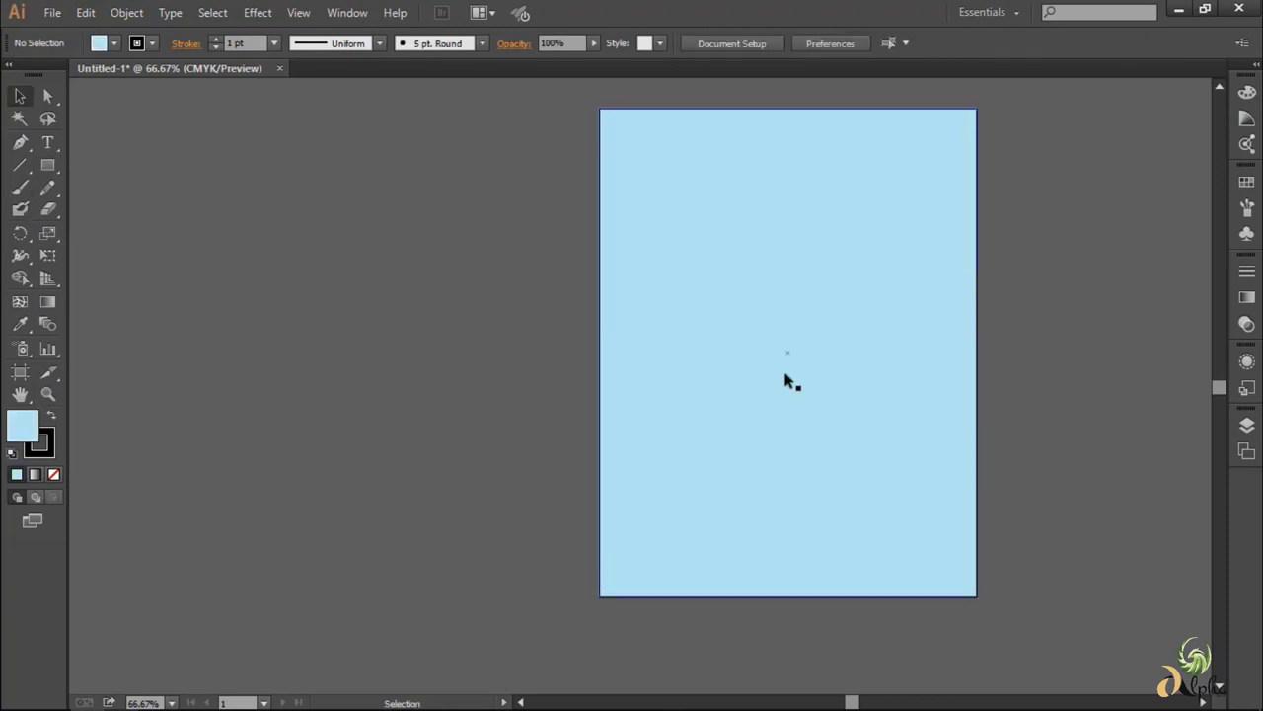
- Draw a trial circle near the top of the page, shrink it, then delete it
left_click_drag(48, 166, 118, 209)
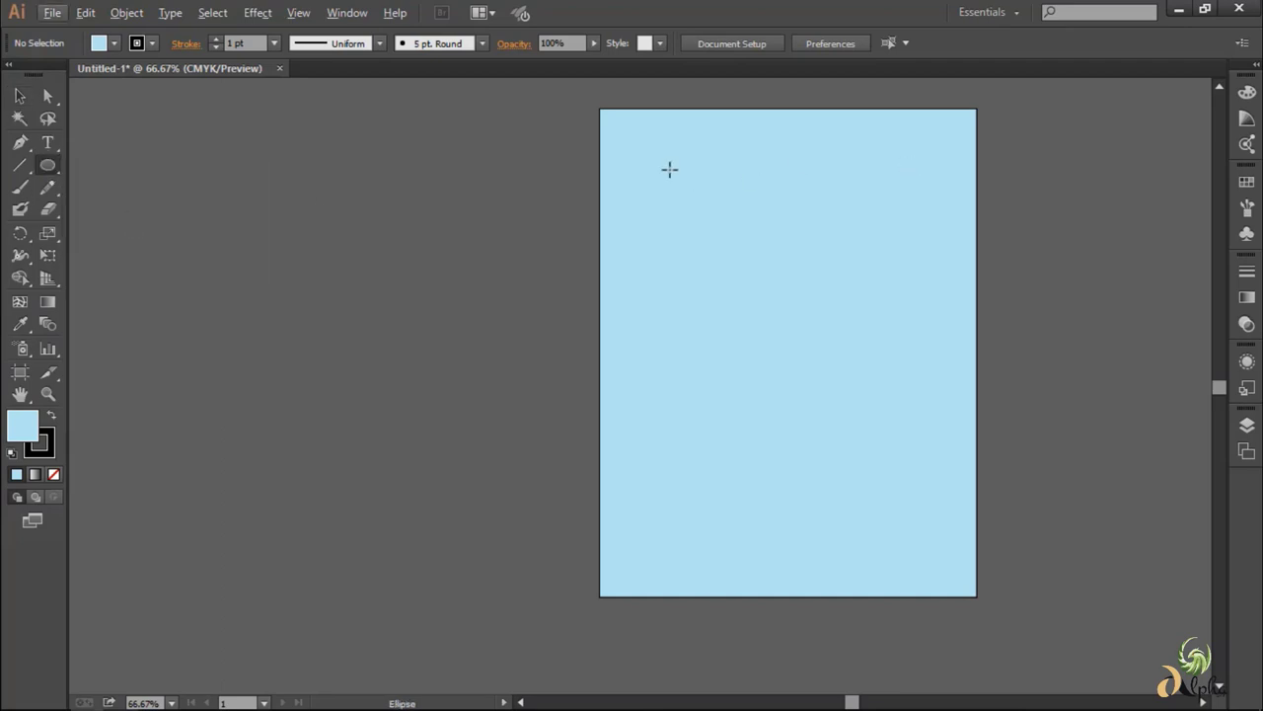
left_click_drag(663, 156, 808, 345)
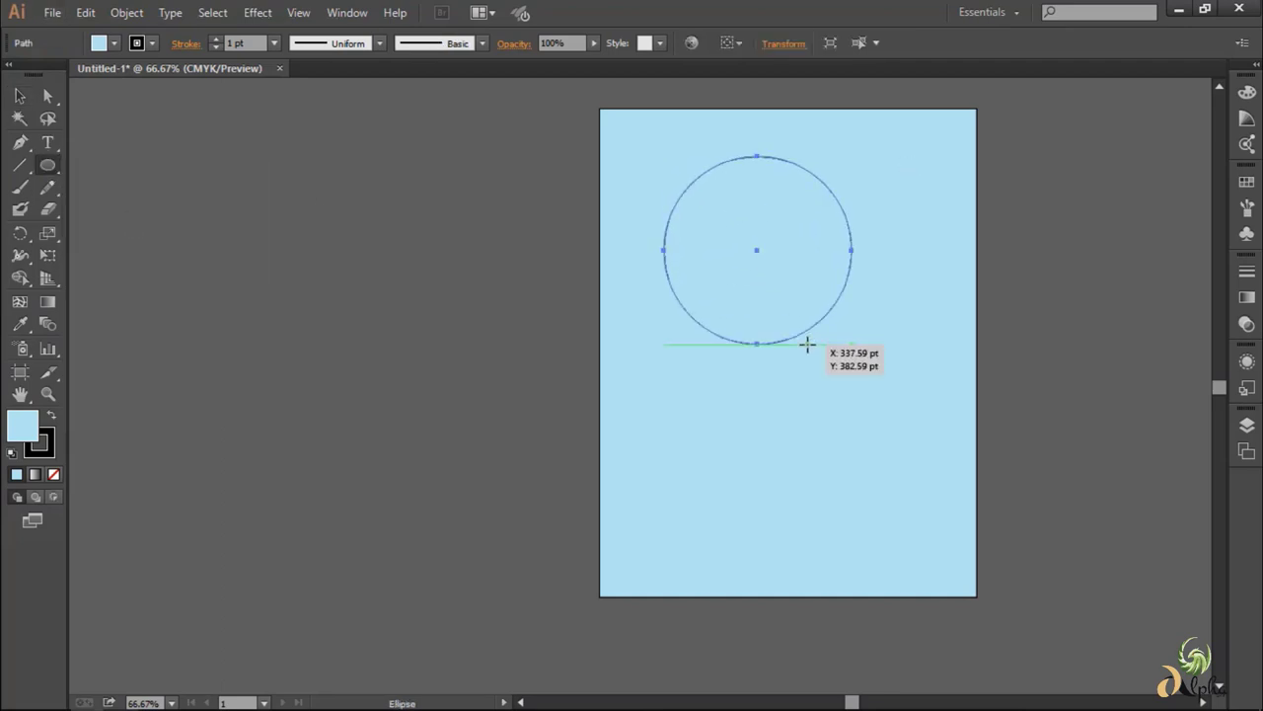
left_click(19, 97)
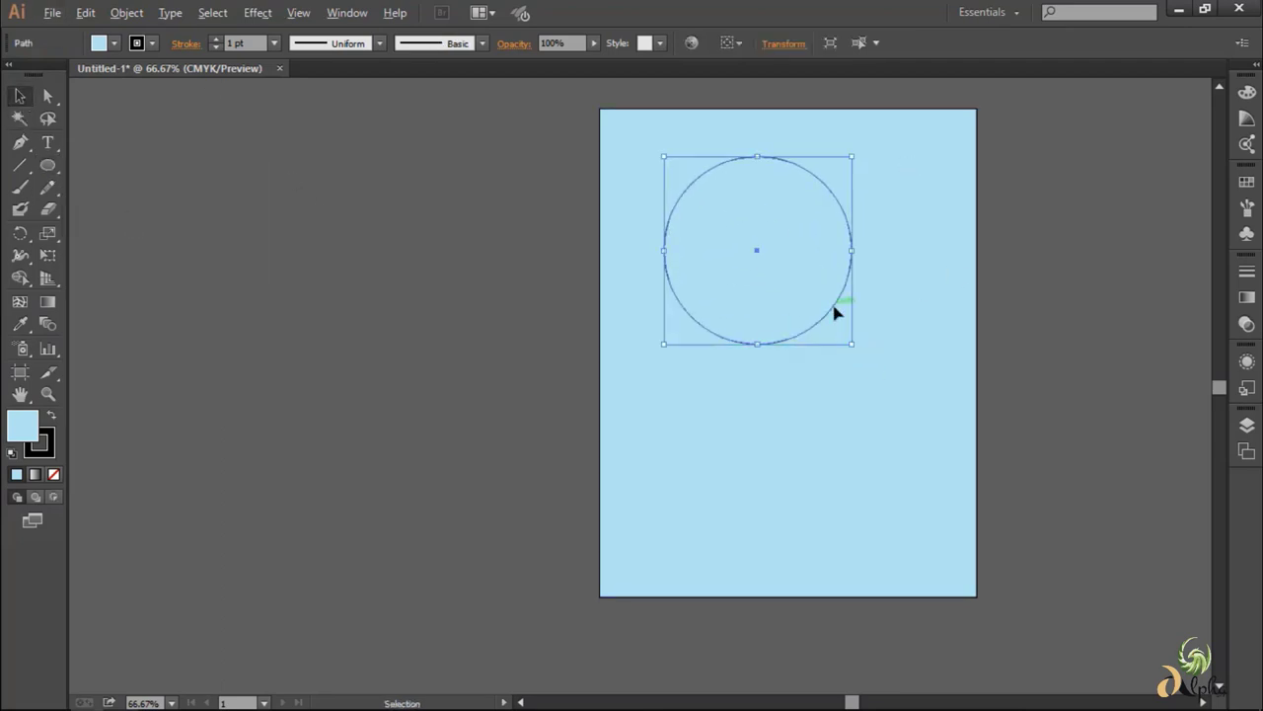
left_click_drag(855, 347, 844, 324)
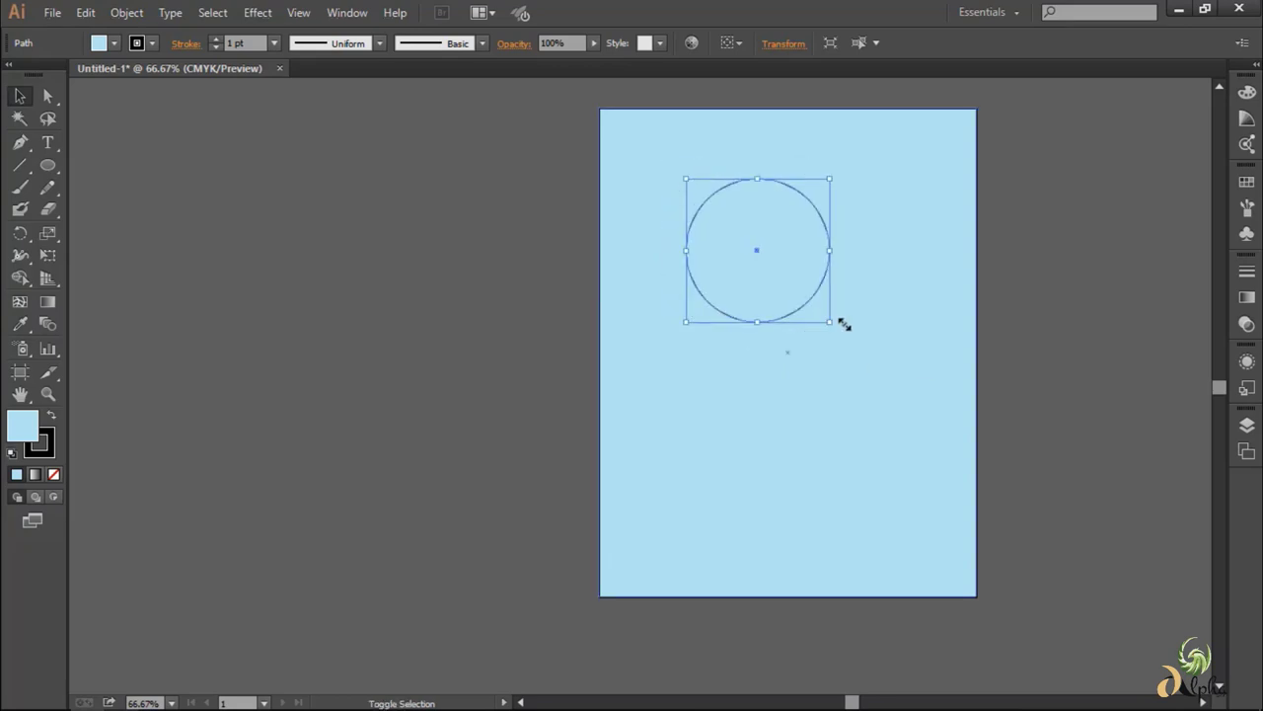
right_click(792, 302)
key("Escape")
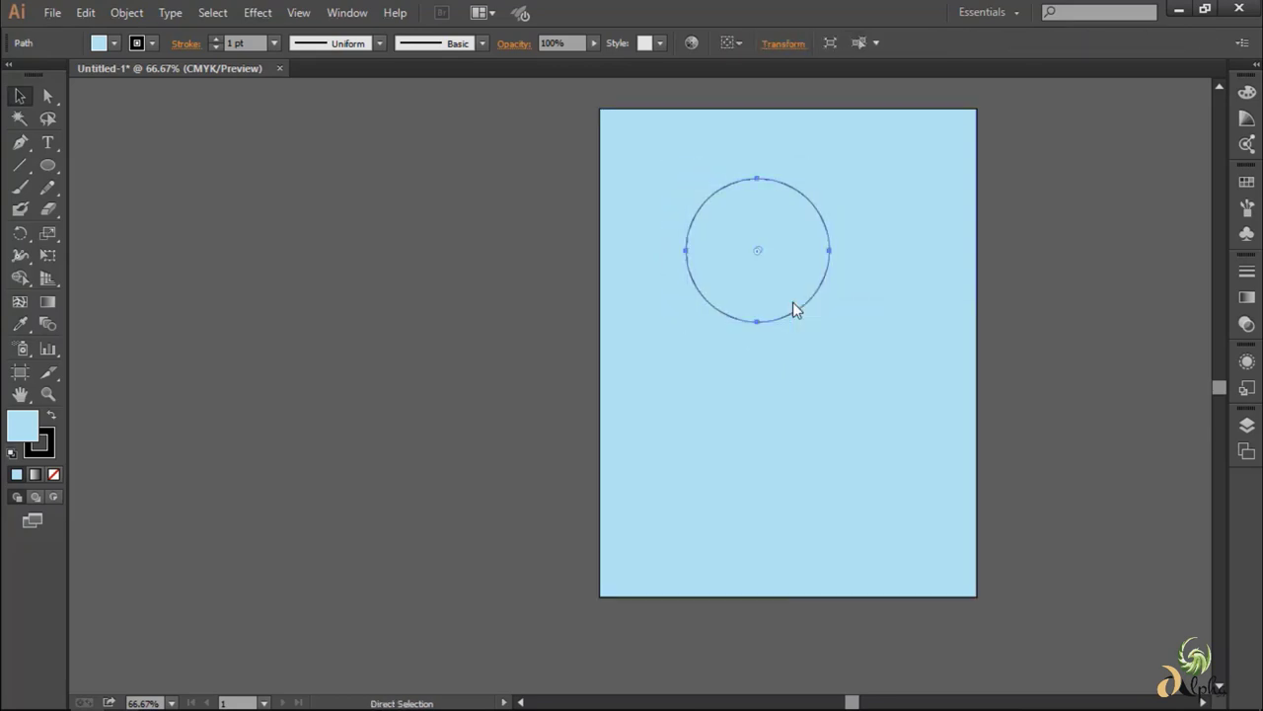
key("Delete")
- Draw the large saucer circle and a smaller cup circle centred inside it
key("l")
mouse_move(682, 160)
left_mouse_down()
mouse_move(832, 361)
mouse_move(886, 362)
left_mouse_up()
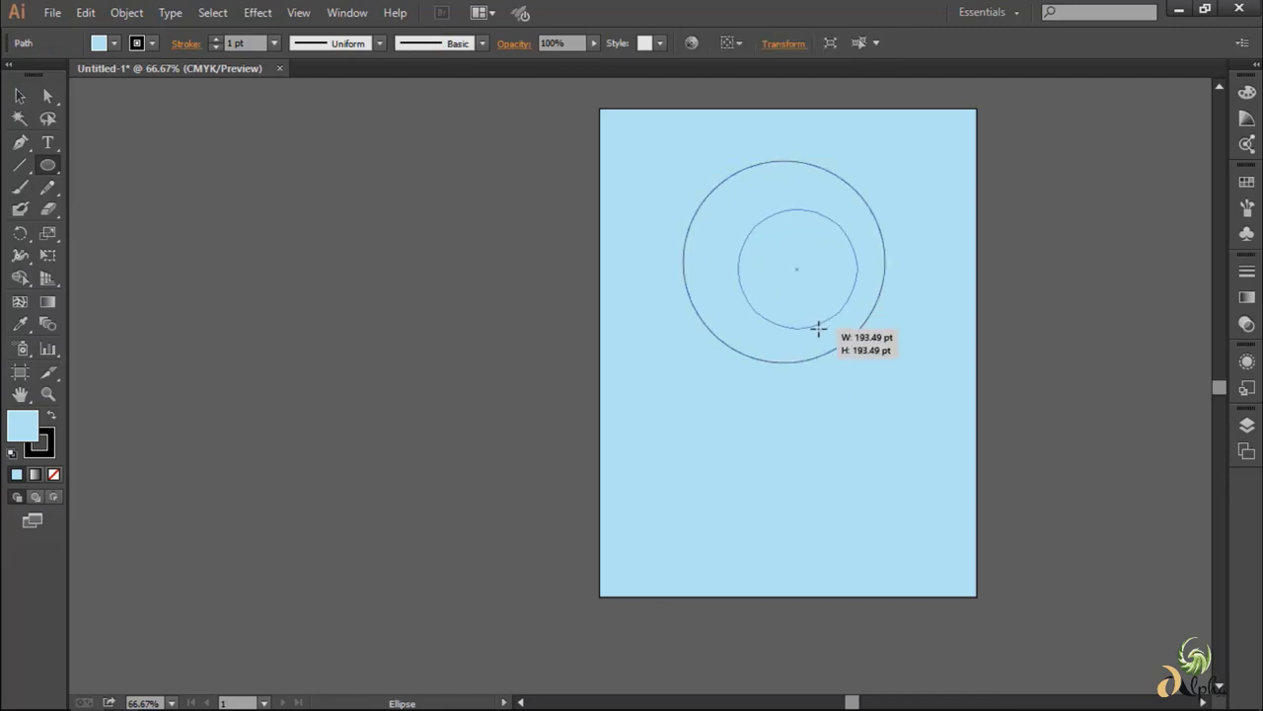
left_click_drag(819, 329, 827, 337)
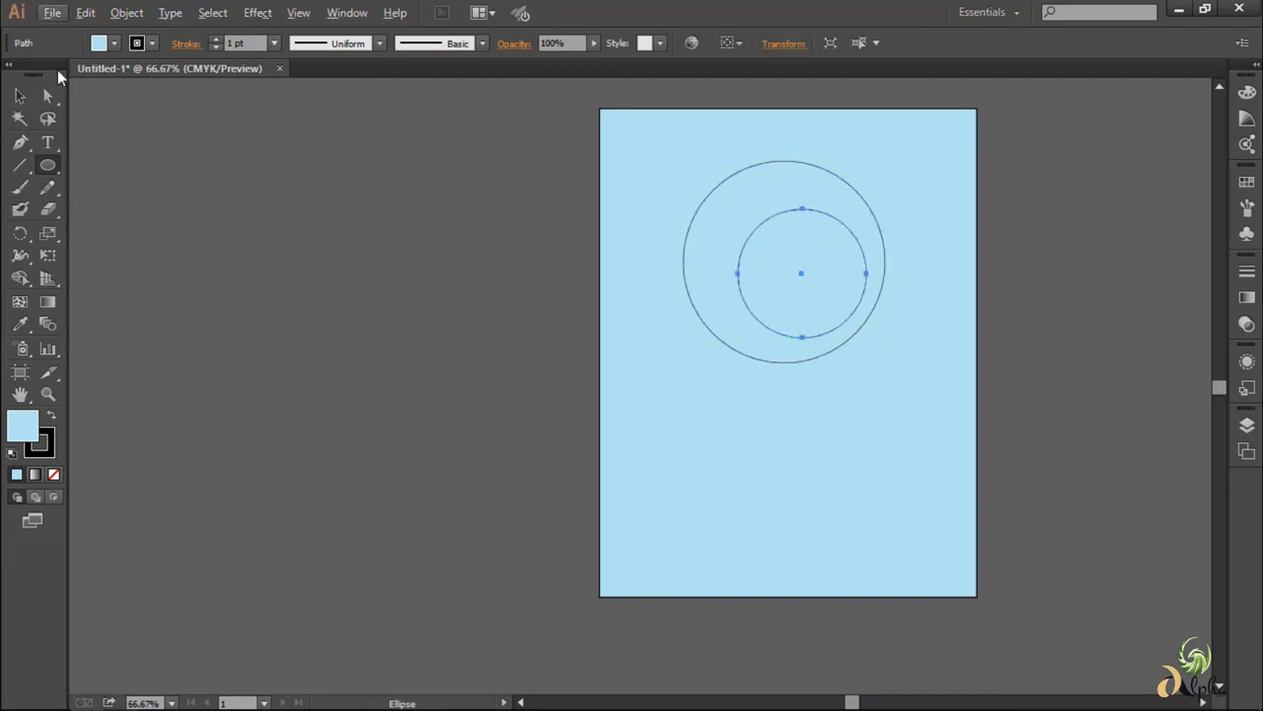
key("v")
mouse_move(823, 271)
left_mouse_down()
mouse_move(827, 294)
mouse_move(802, 286)
left_mouse_up()
- Copy the inner circle slightly larger and send the copy behind the inner circle
right_click(823, 262)
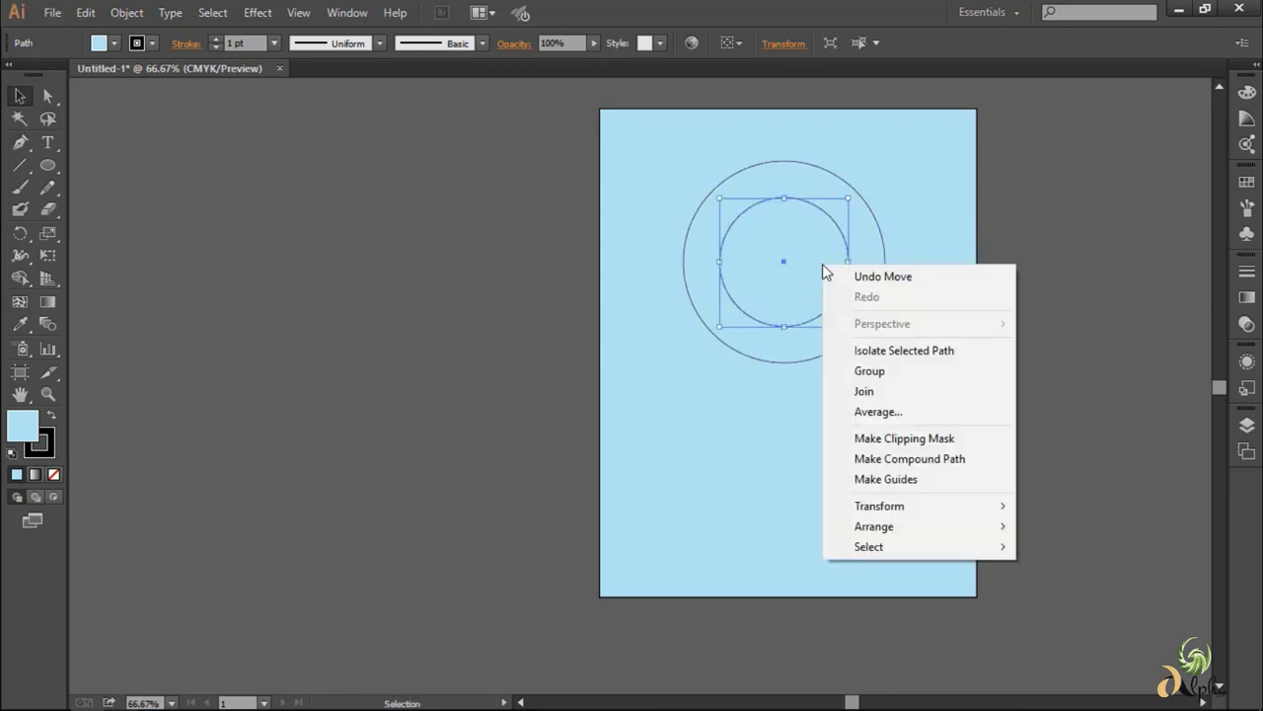
left_click(797, 262)
left_click(835, 307)
left_click_drag(848, 326, 862, 340)
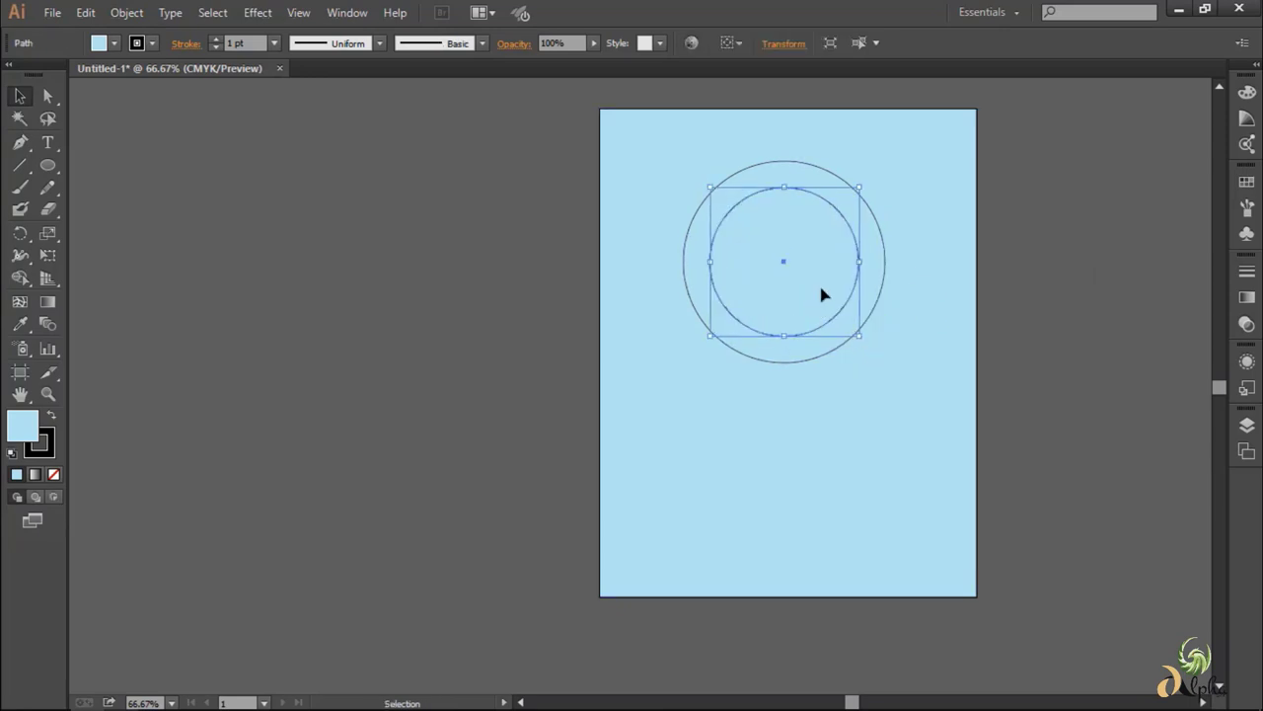
right_click(821, 290)
mouse_move(877, 557)
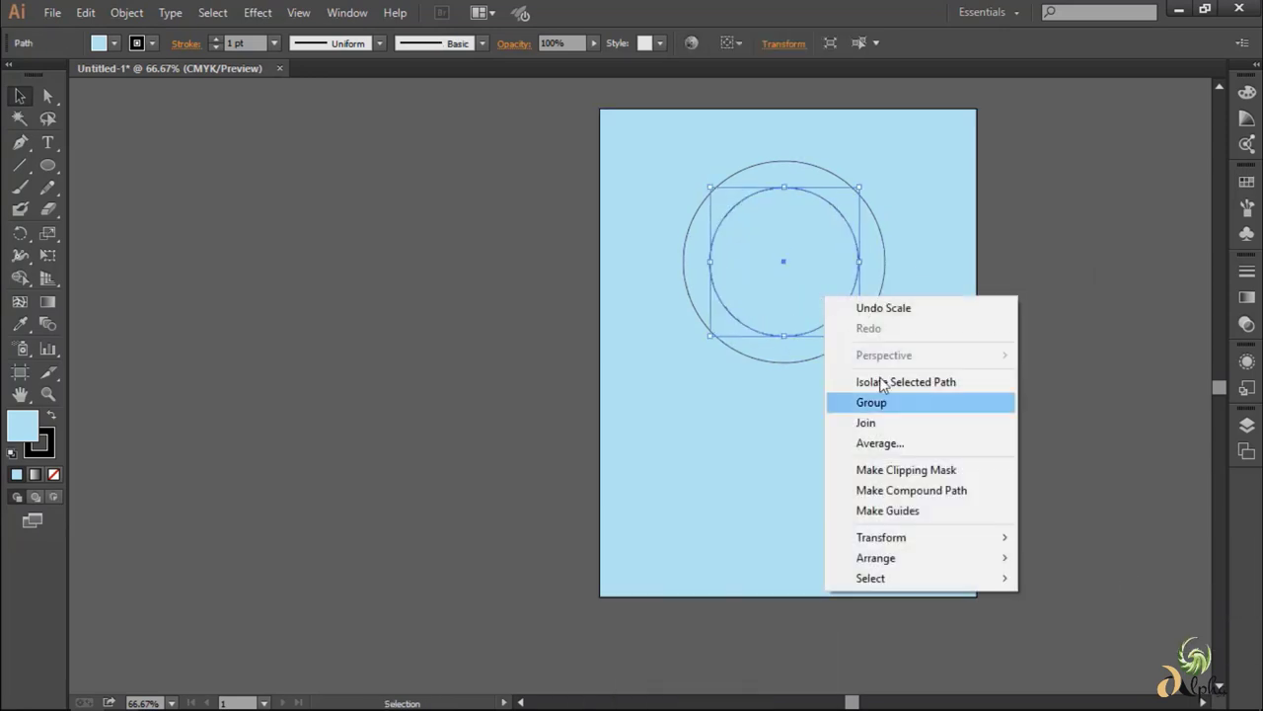
left_click(1079, 592)
left_click(1010, 194)
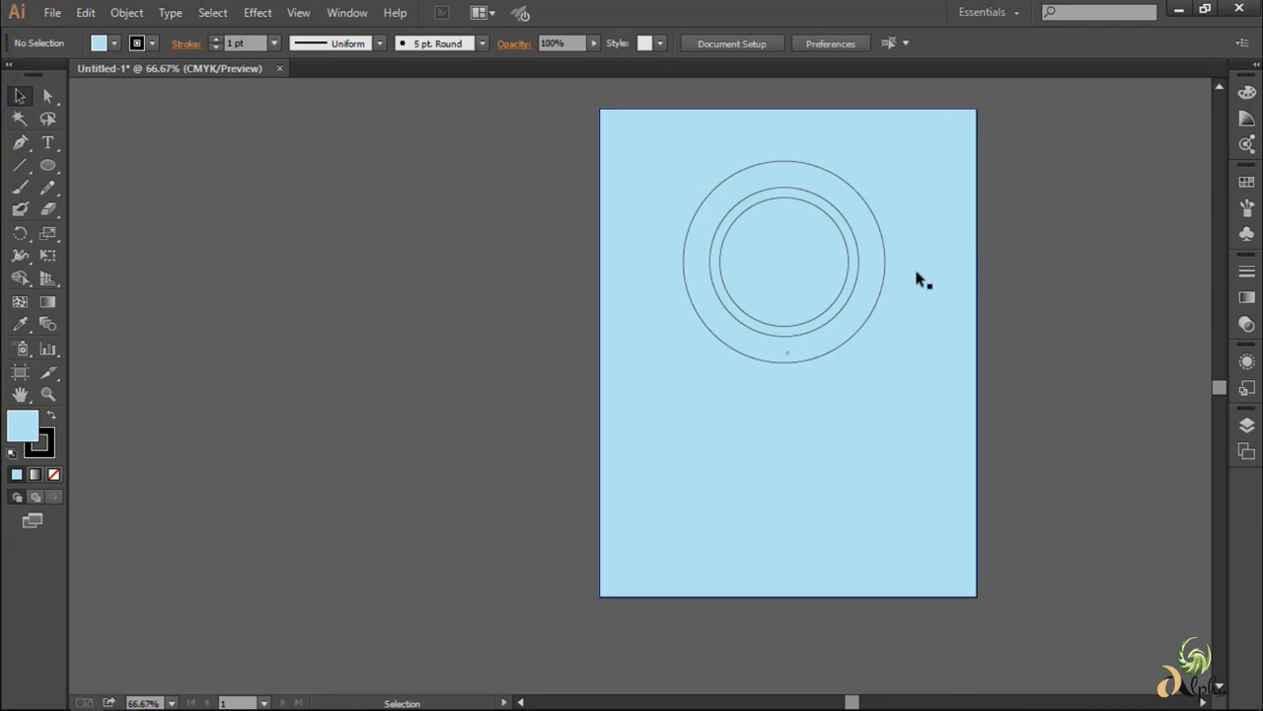
- Draw a long thin handle rectangle across the rings, ending at the outer ring
left_click_drag(40, 169, 140, 166)
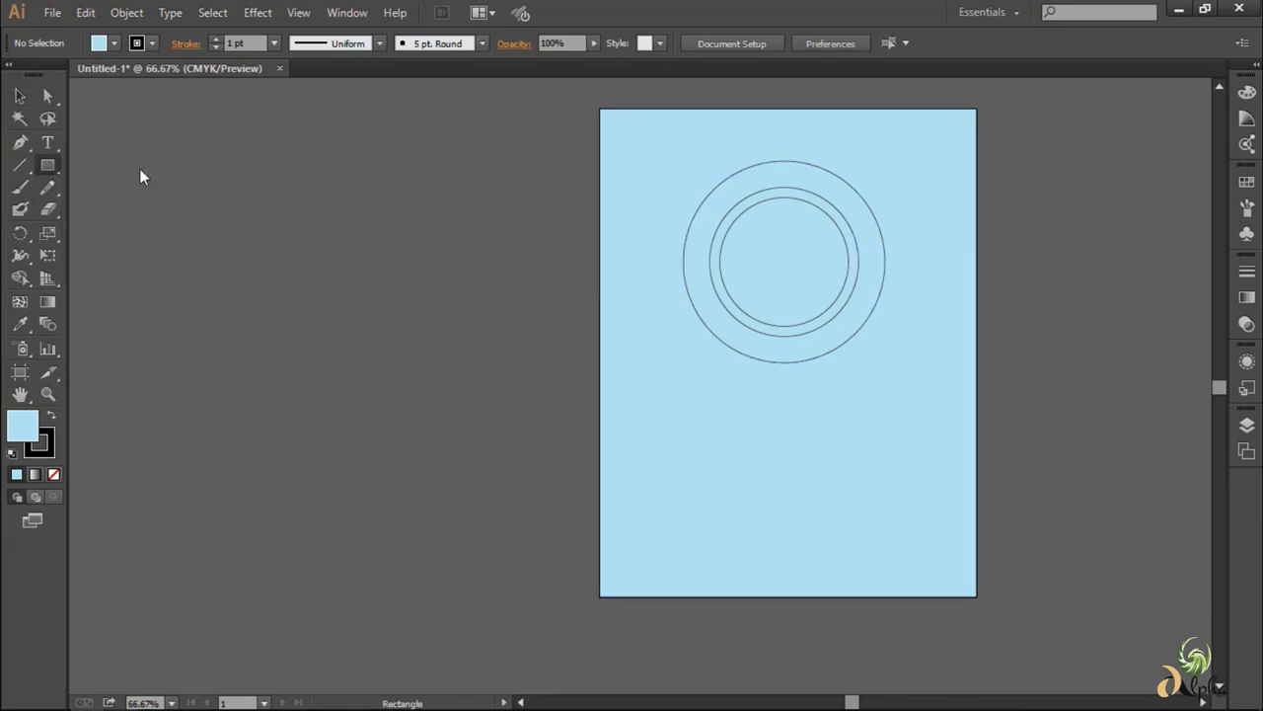
scroll(838, 197, "up", 3)
left_click_drag(834, 225, 919, 196)
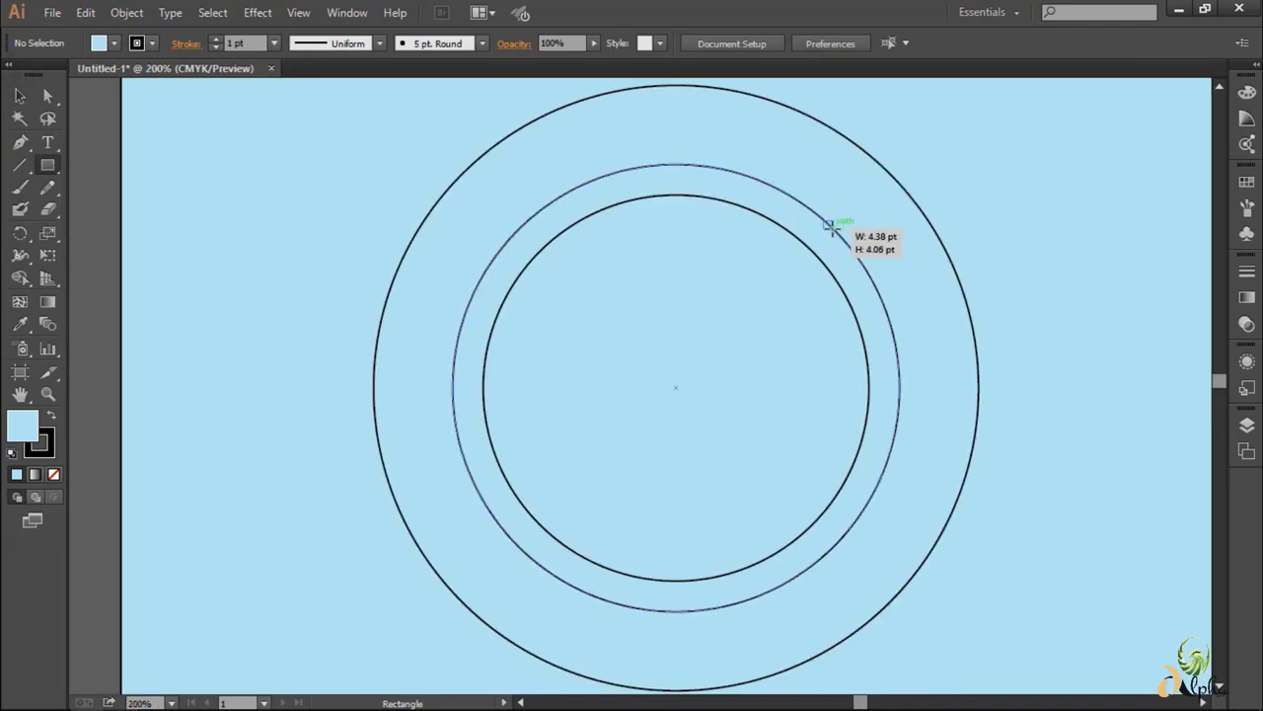
key("ctrl+z")
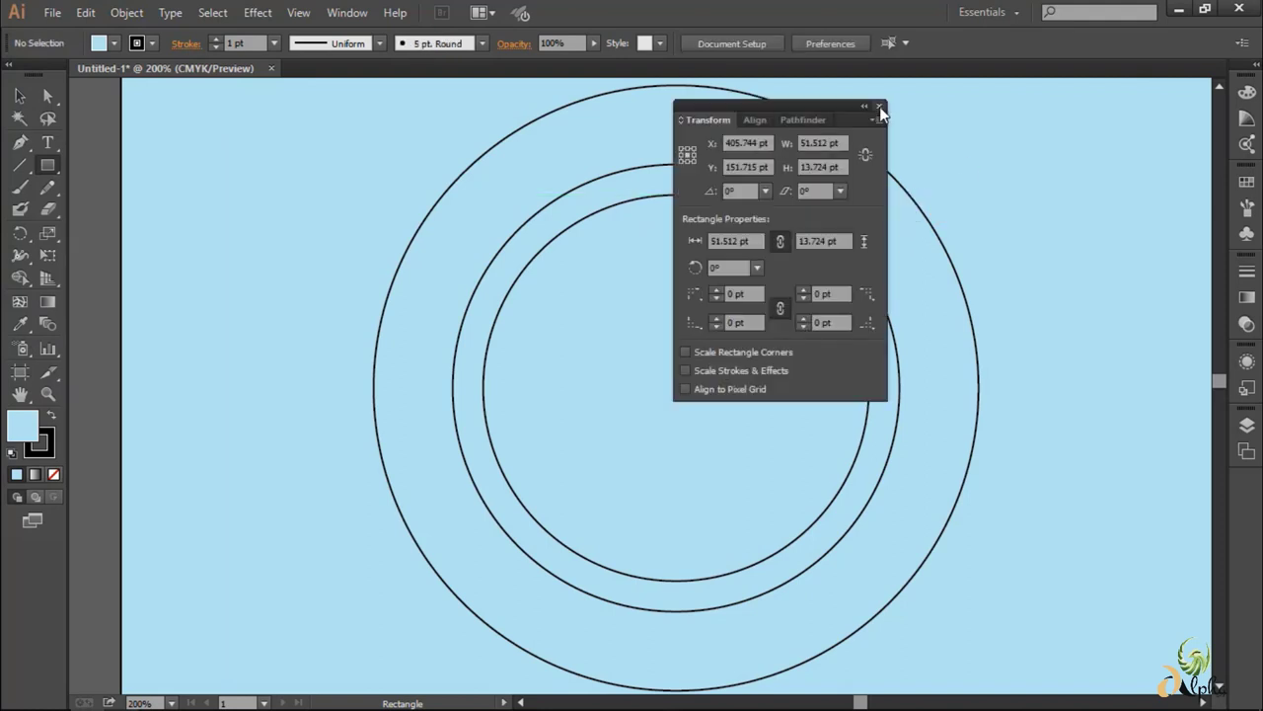
mouse_move(599, 163)
left_mouse_down()
mouse_move(736, 194)
mouse_move(973, 187)
mouse_move(945, 150)
mouse_move(904, 166)
left_mouse_up()
key("v")
left_click(993, 183)
scroll(995, 188, "down", 1)
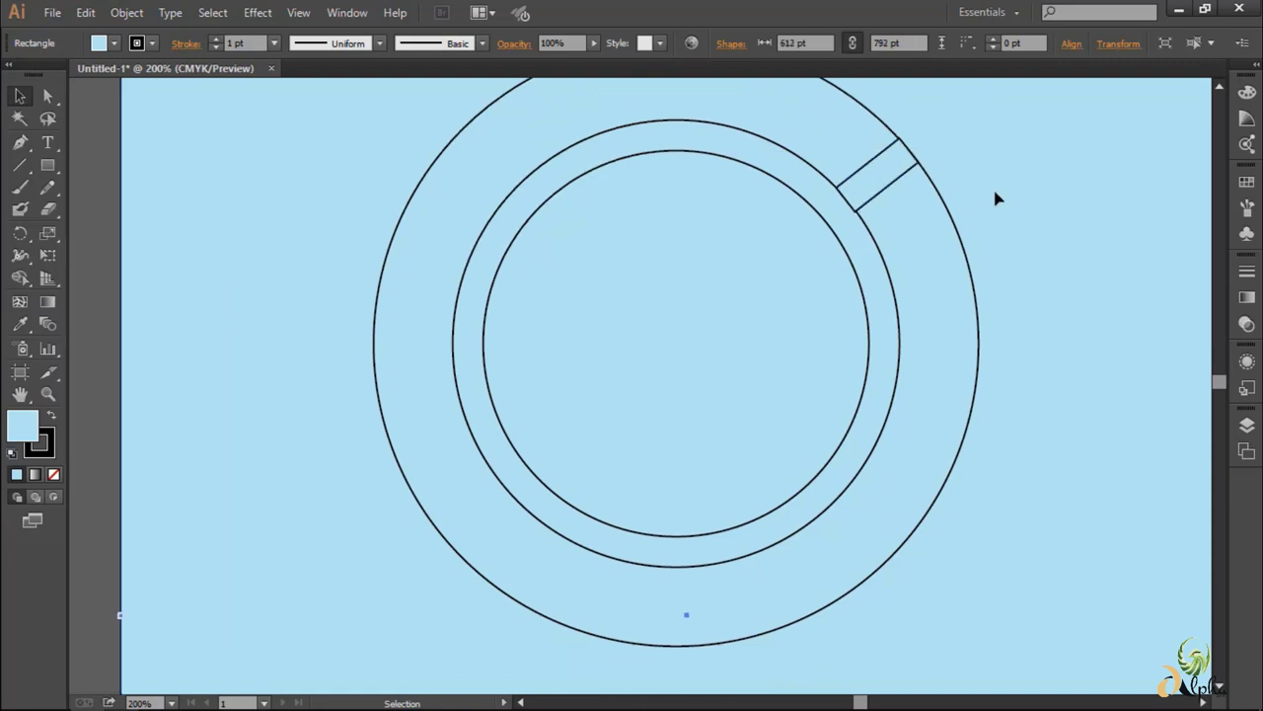
- Lower the handle slightly and place an offset copy of the outer saucer circle
left_click_drag(893, 183, 896, 187)
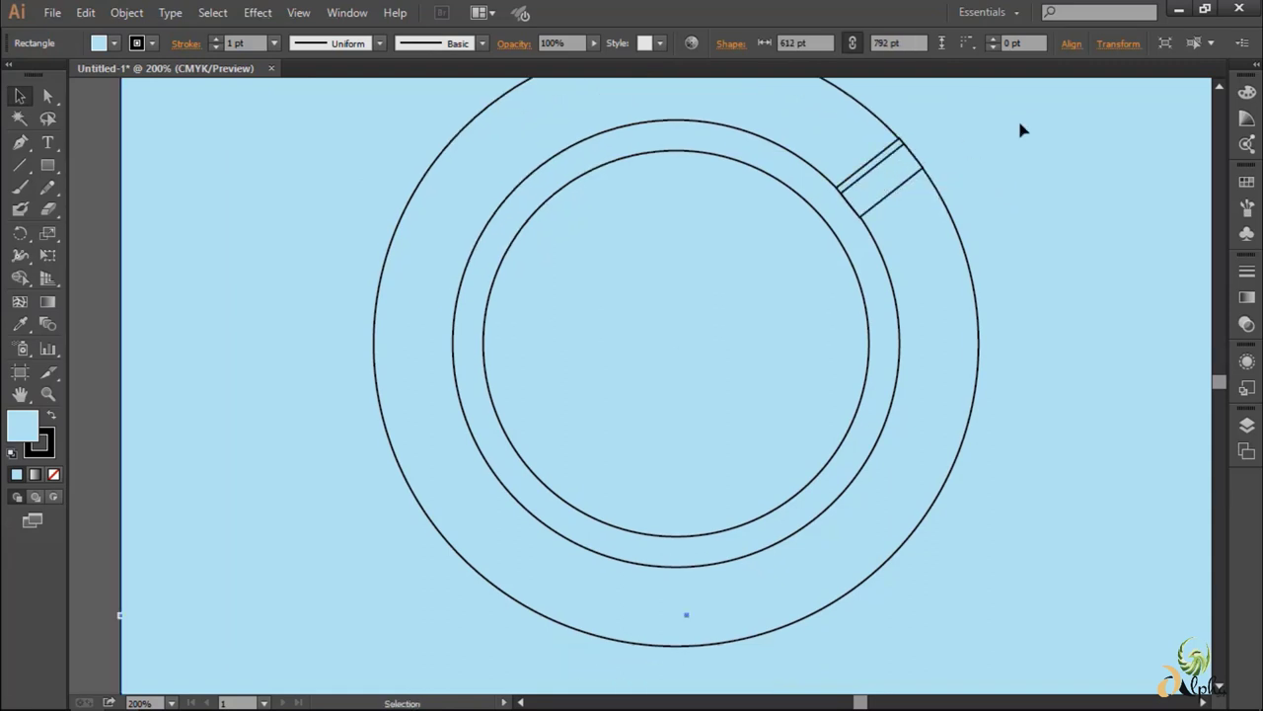
left_click_drag(937, 418, 945, 425)
scroll(943, 424, "up", 2)
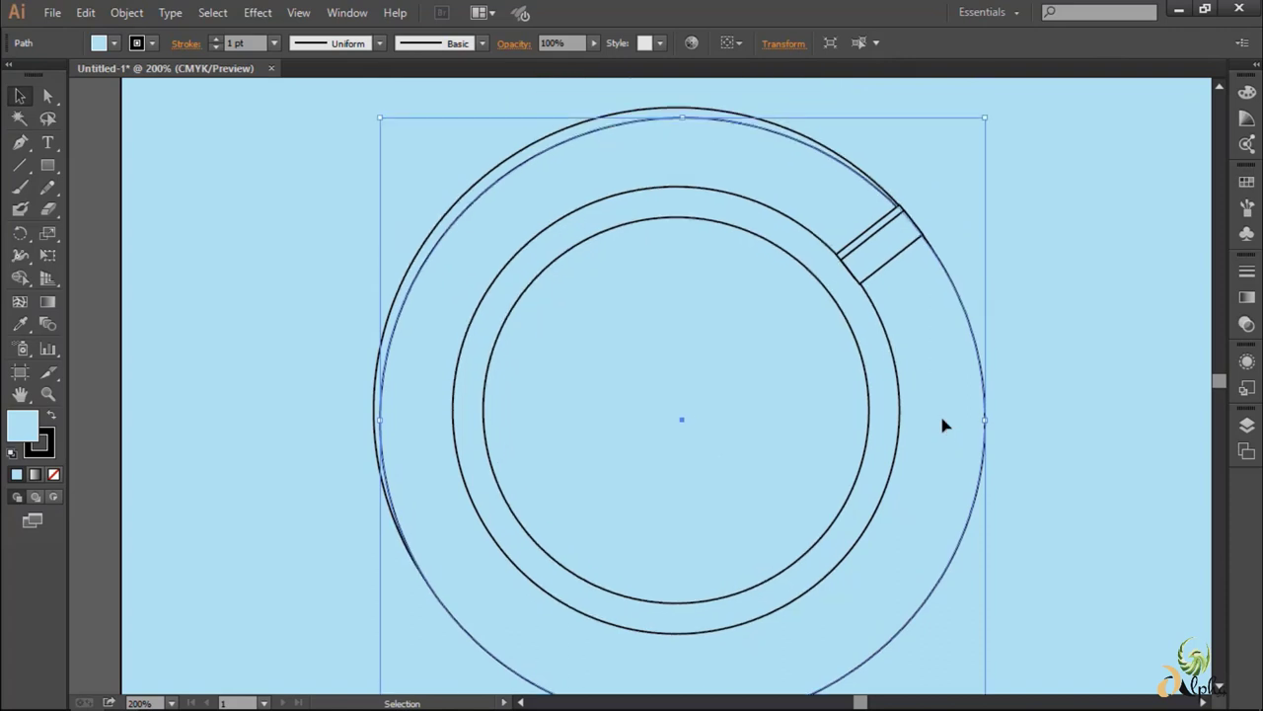
key("ctrl+z")
left_click_drag(930, 406, 945, 426)
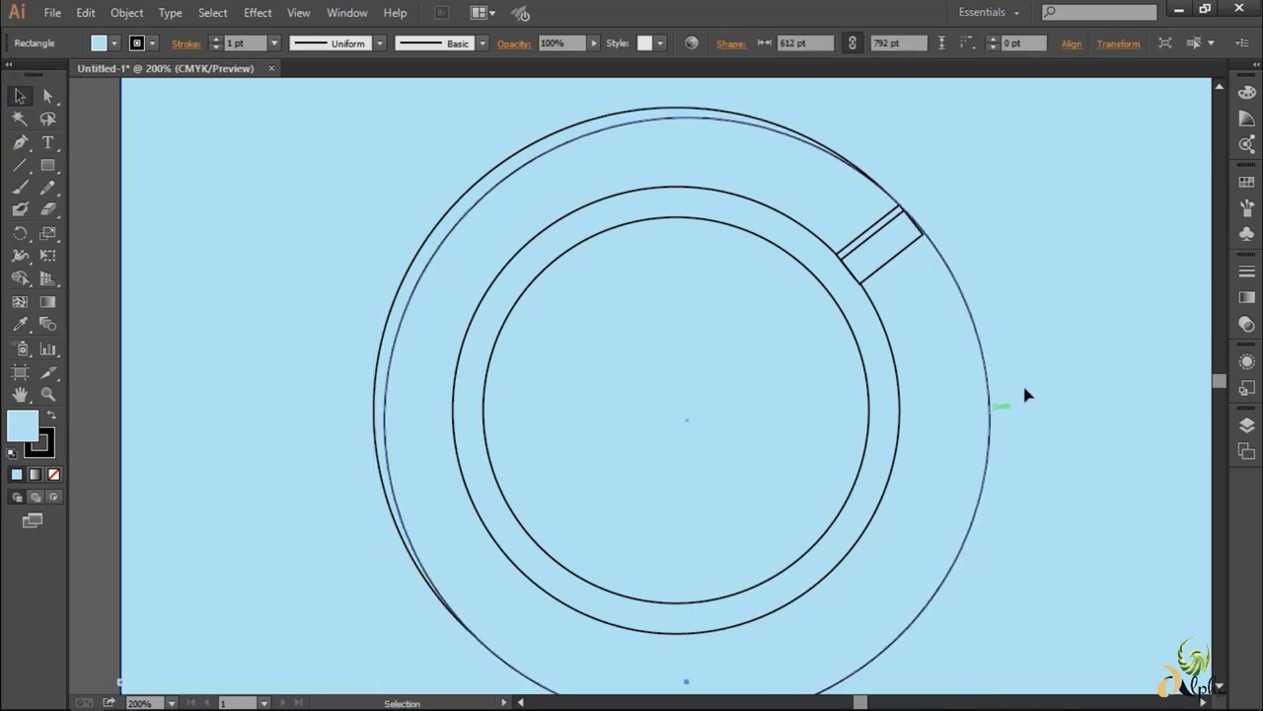
left_click(677, 240, "shift")
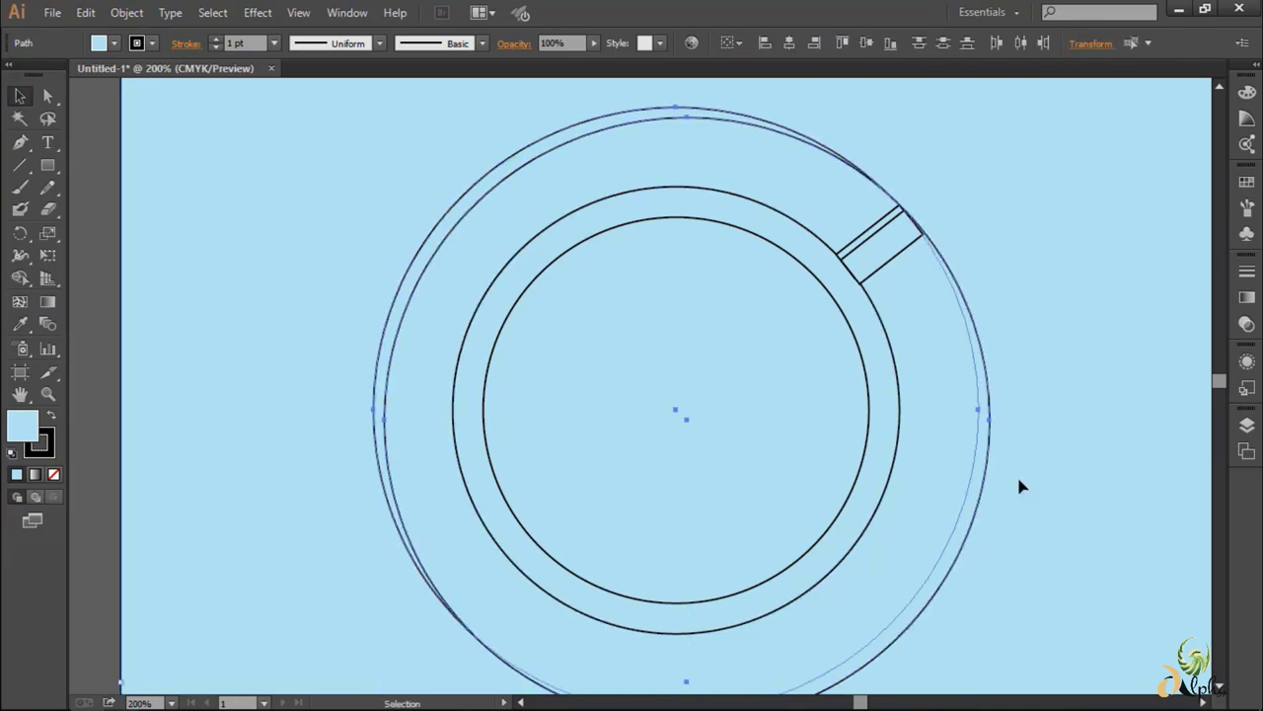
- Merge the saucer regions into filled shapes with Shape Builder, then select the handle rectangle
key("shift+m")
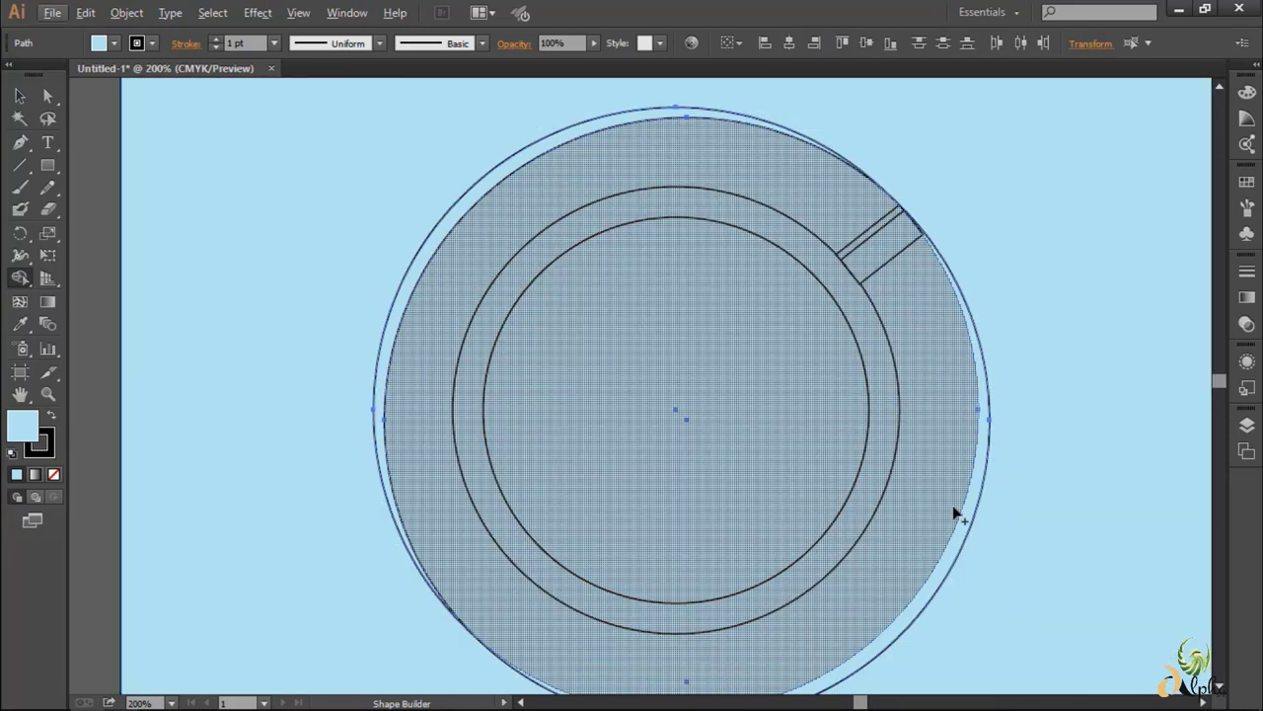
left_click(967, 520)
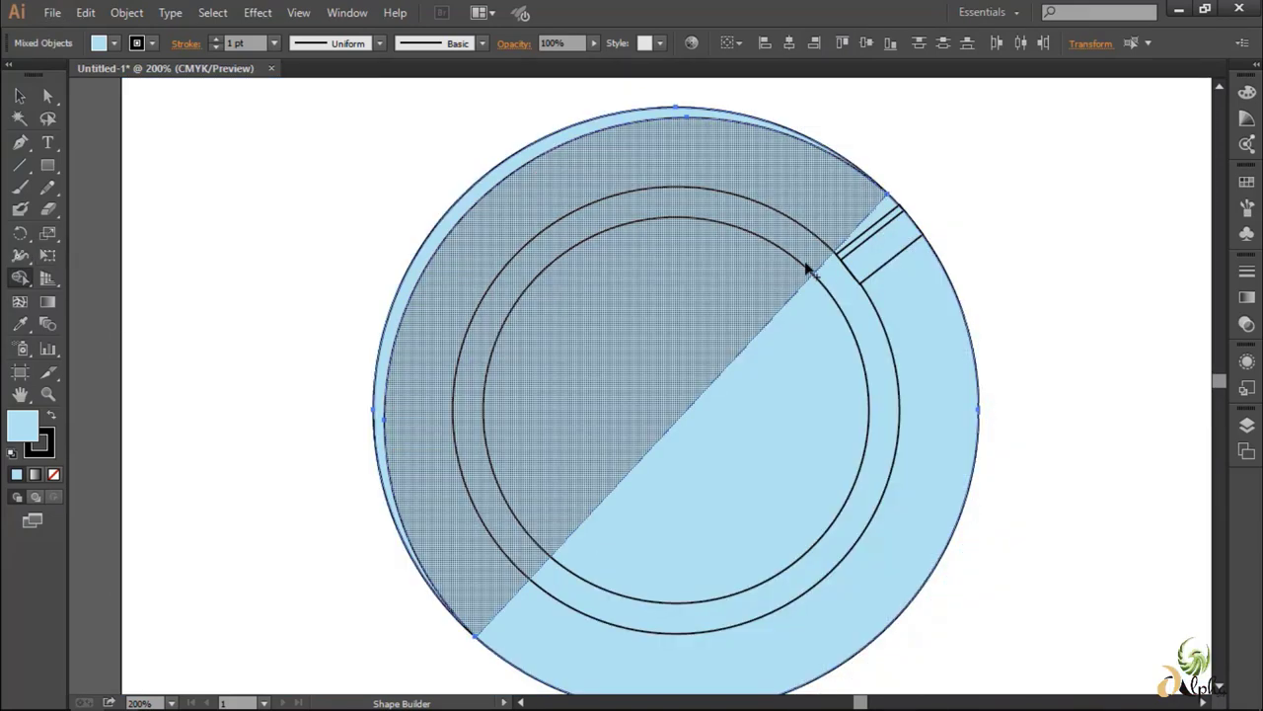
key("v")
left_click(881, 227)
key("shift+m")
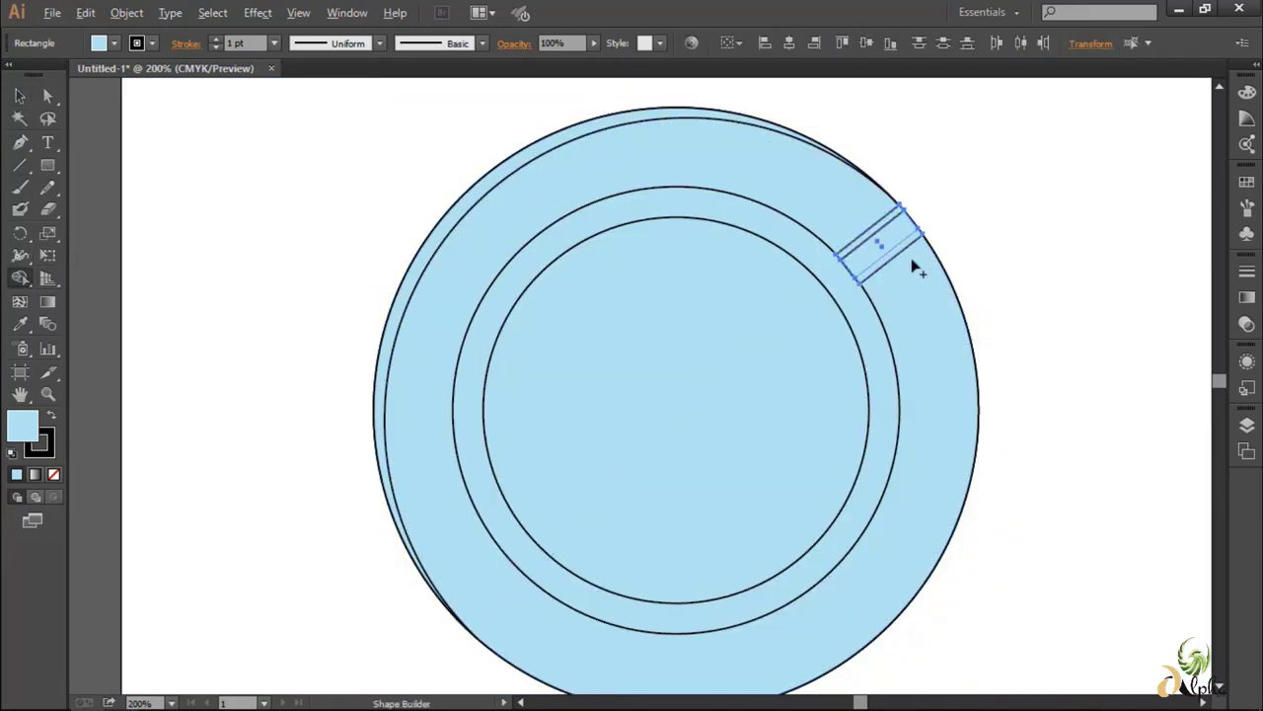
- Select both handle rectangles and merge a strip region of the handle with Shape Builder
key("v")
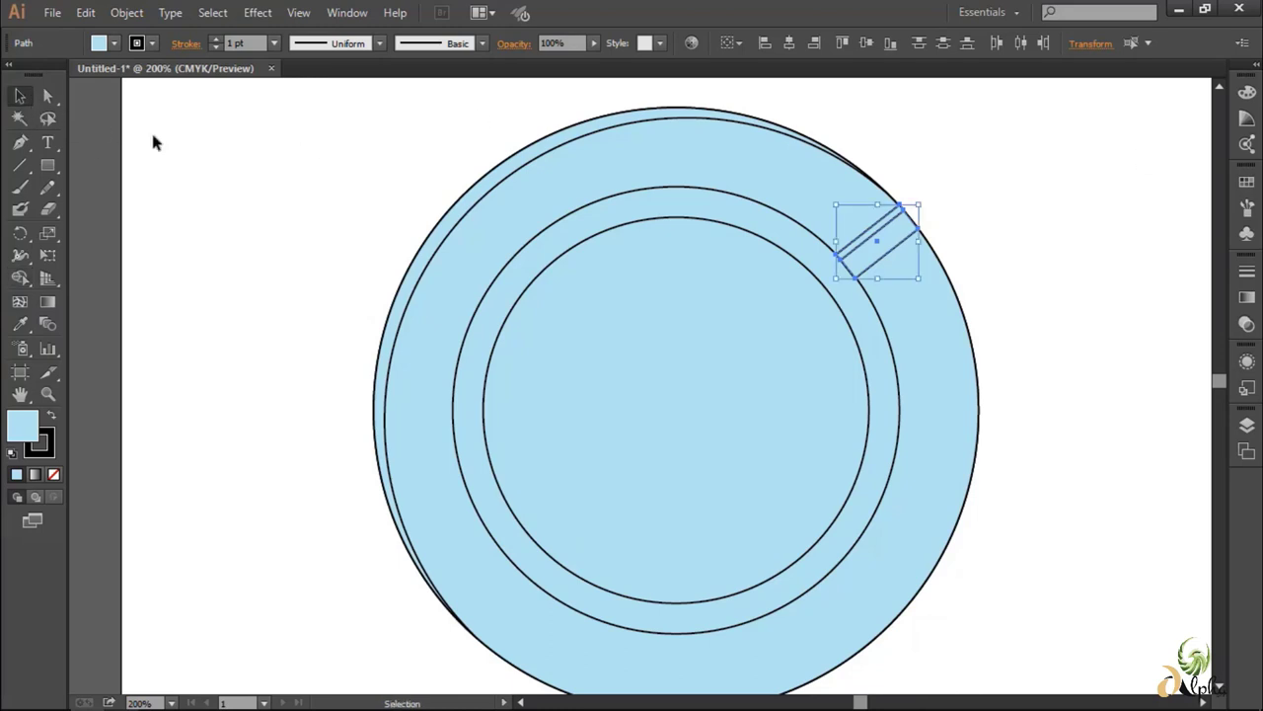
left_click(881, 229)
left_click(903, 251)
left_click(903, 251)
scroll(904, 249, "up", 2)
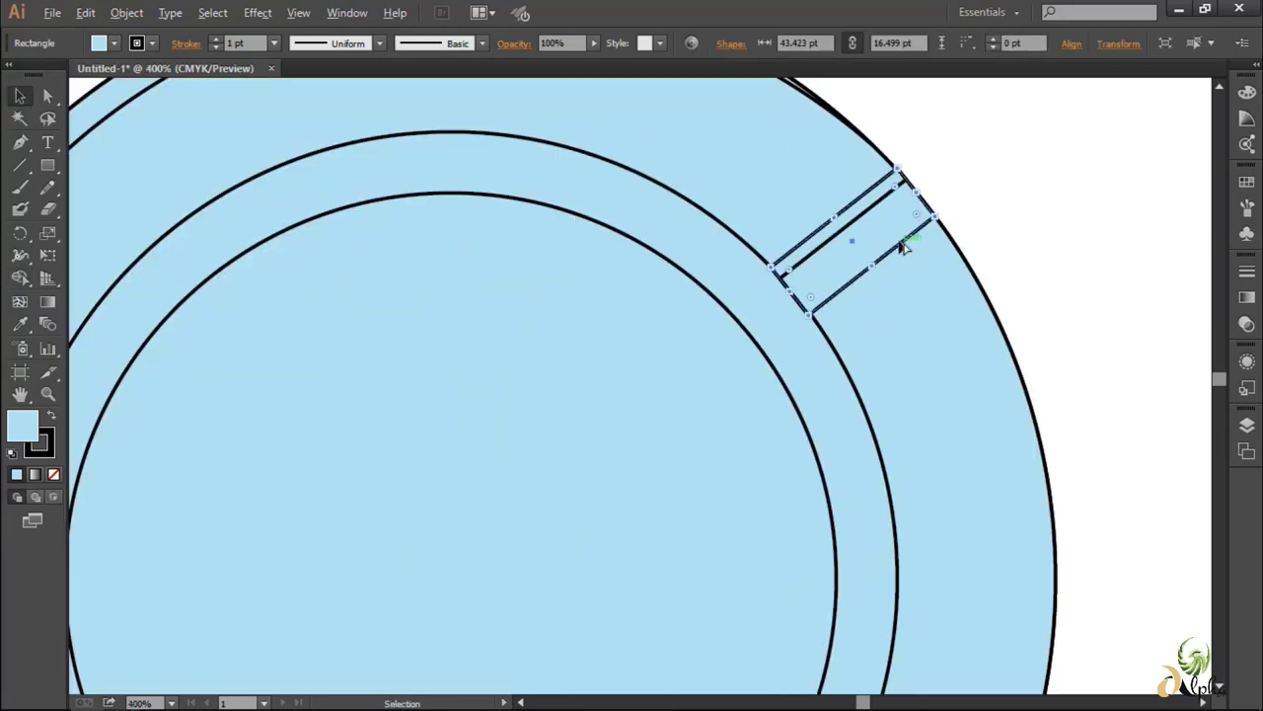
scroll(903, 249, "up", 1)
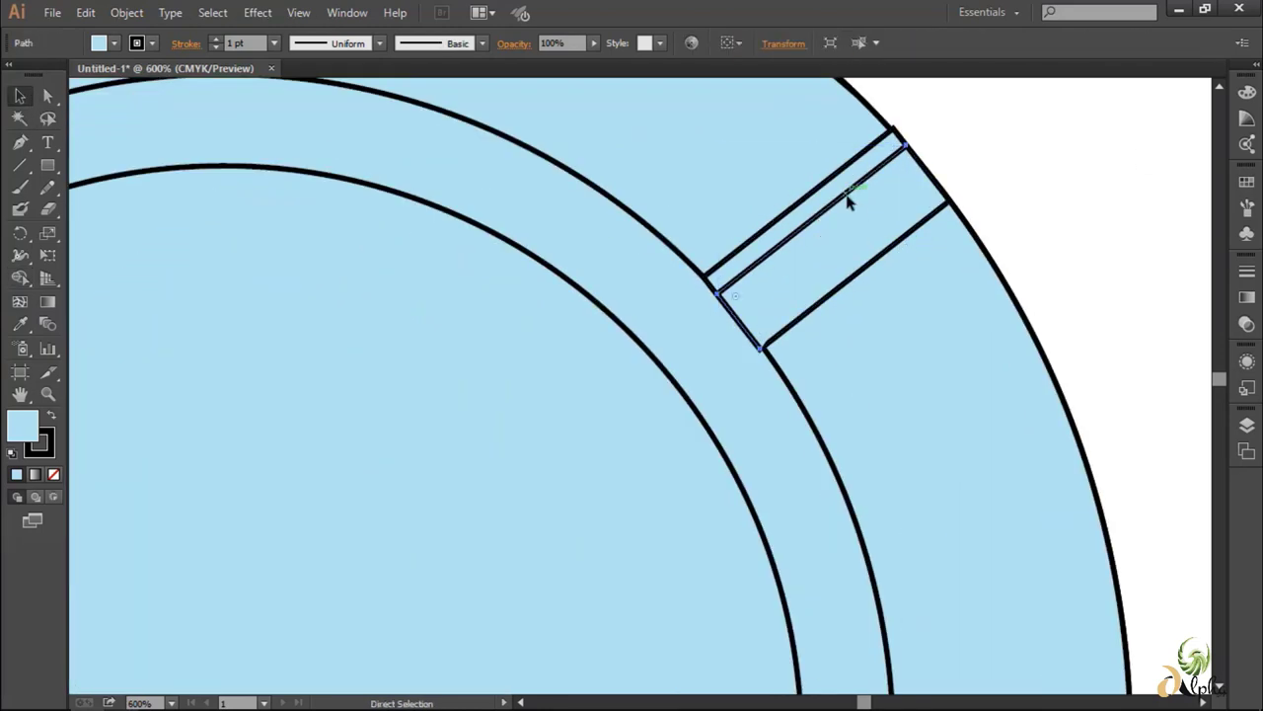
left_click(835, 177, "shift")
left_click(23, 301)
left_click(825, 254)
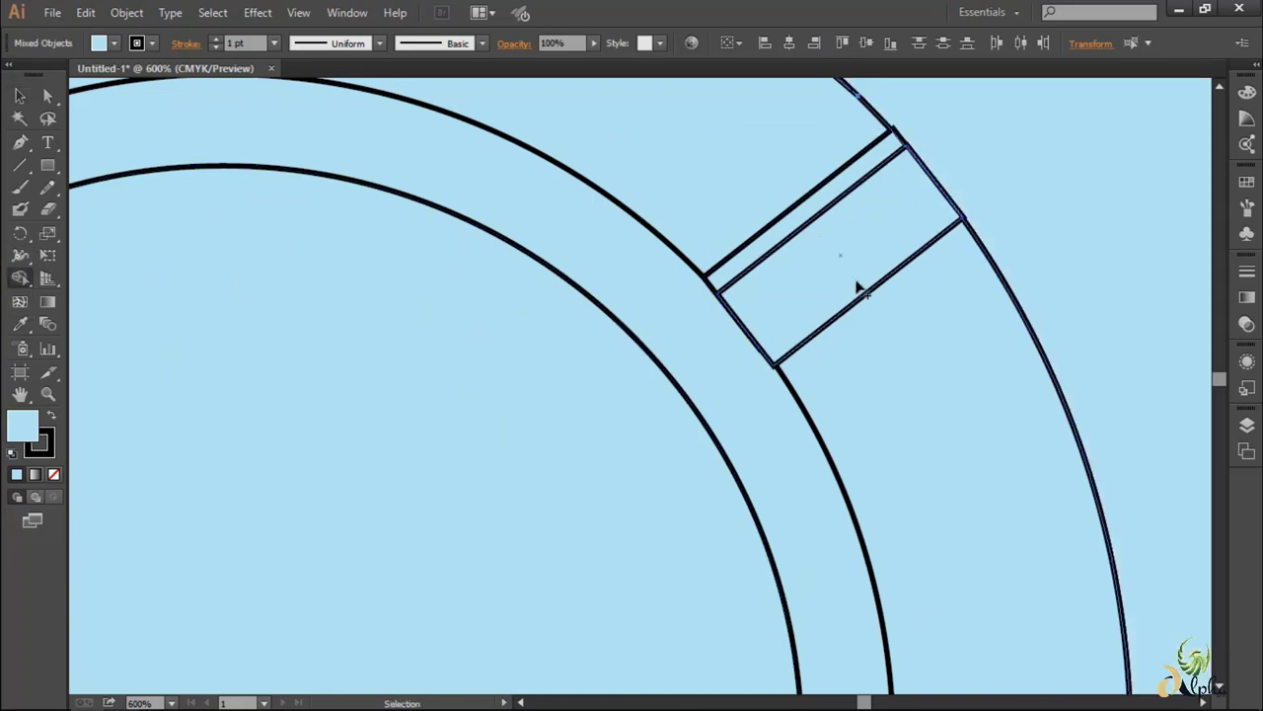
- Remove the lower strip of the handle with Shape Builder, then deselect
key("v")
key("shift+m")
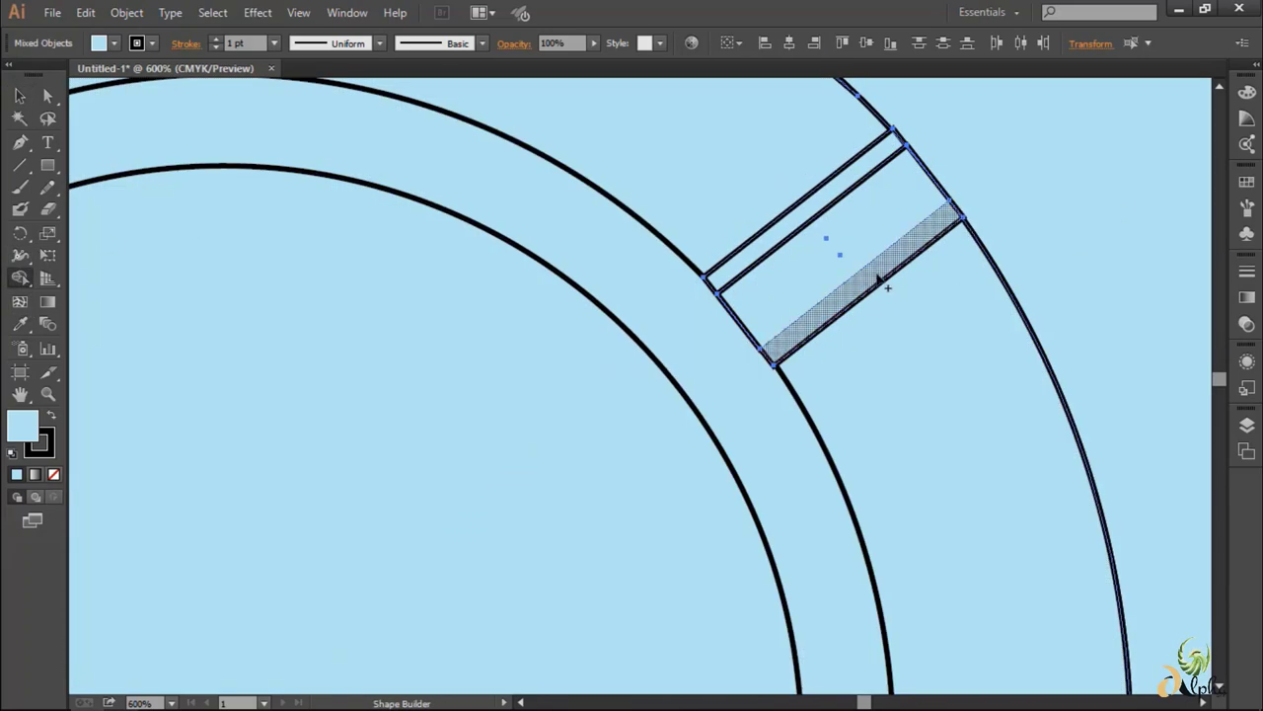
left_click(877, 277, "alt")
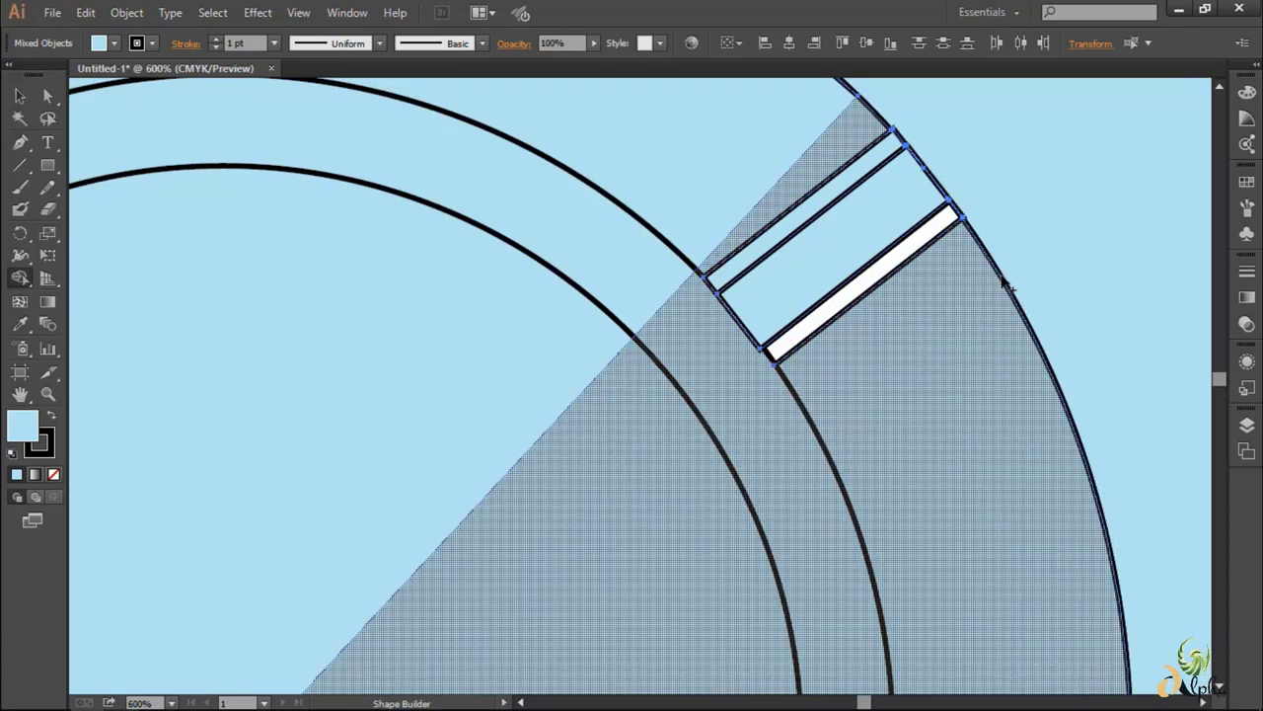
key("v")
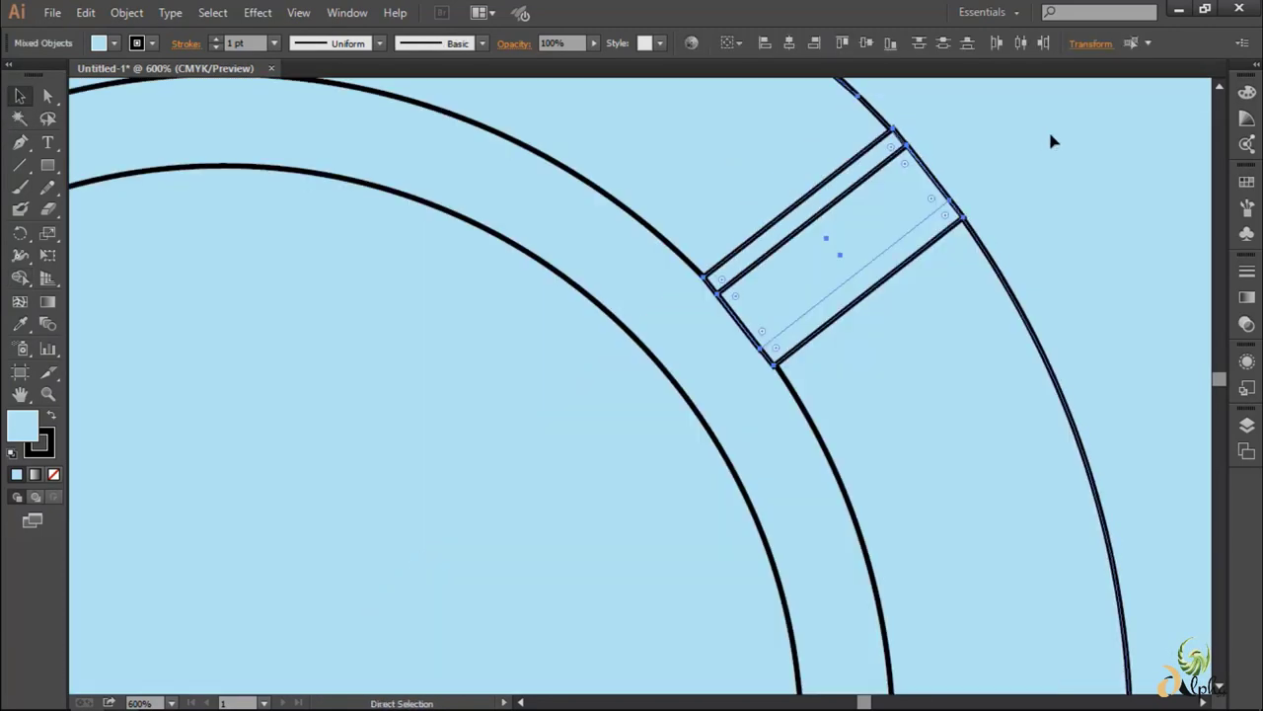
key("ctrl+minus")
left_click(1116, 224)
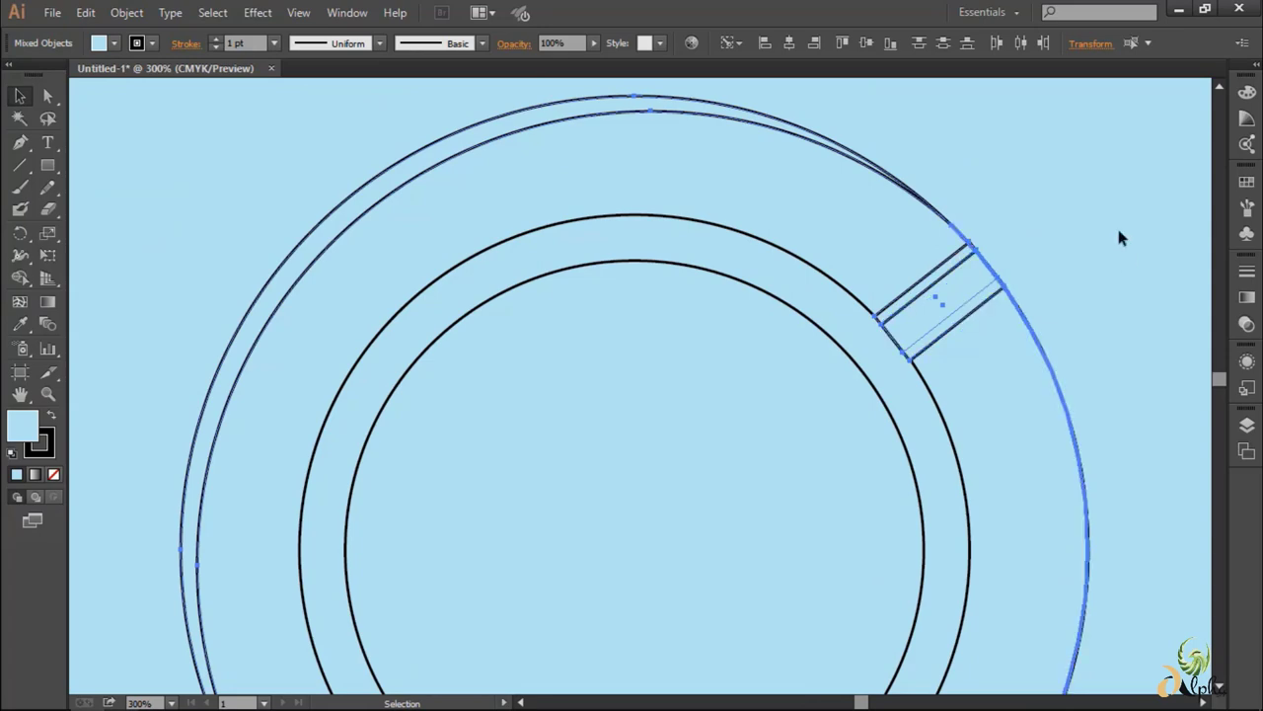
key("ctrl+minus")
key("ctrl+minus")
key("ctrl+plus")
key("ctrl+plus")
key("ctrl+plus")
- Merge the handle strip region into the outer ring as one compound shape
left_click(908, 282)
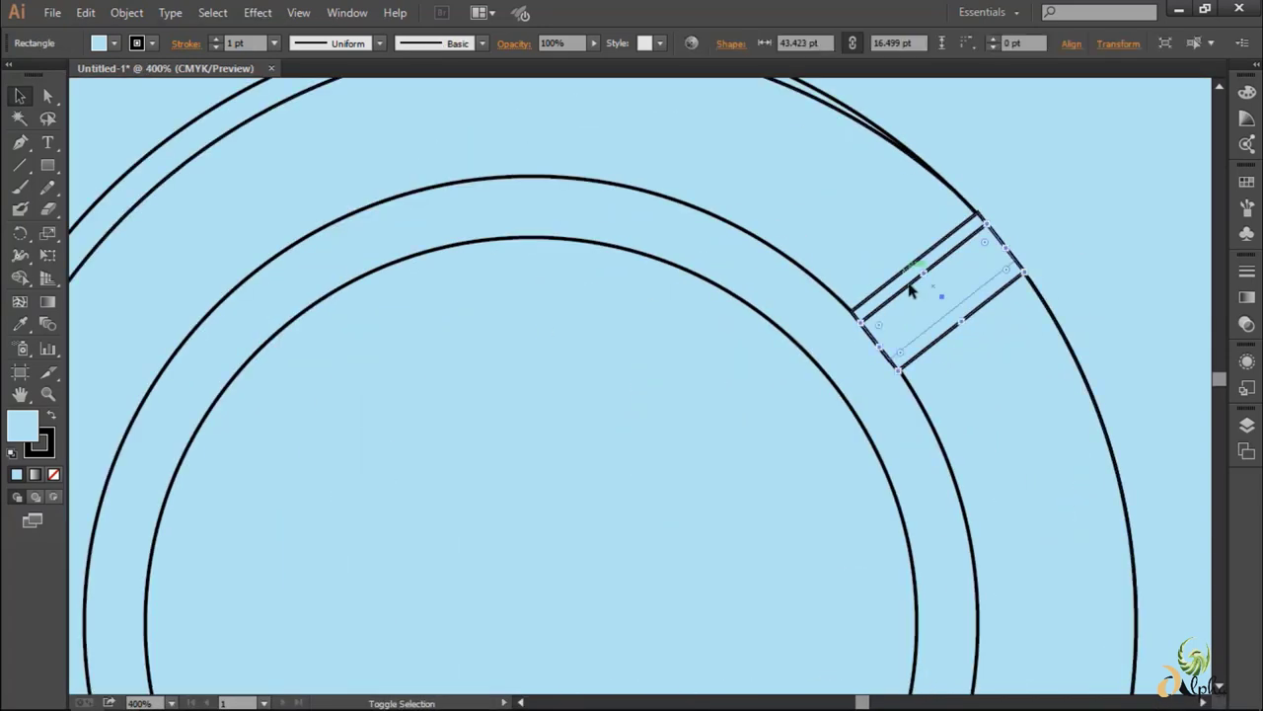
key("shift+m")
left_click(958, 324)
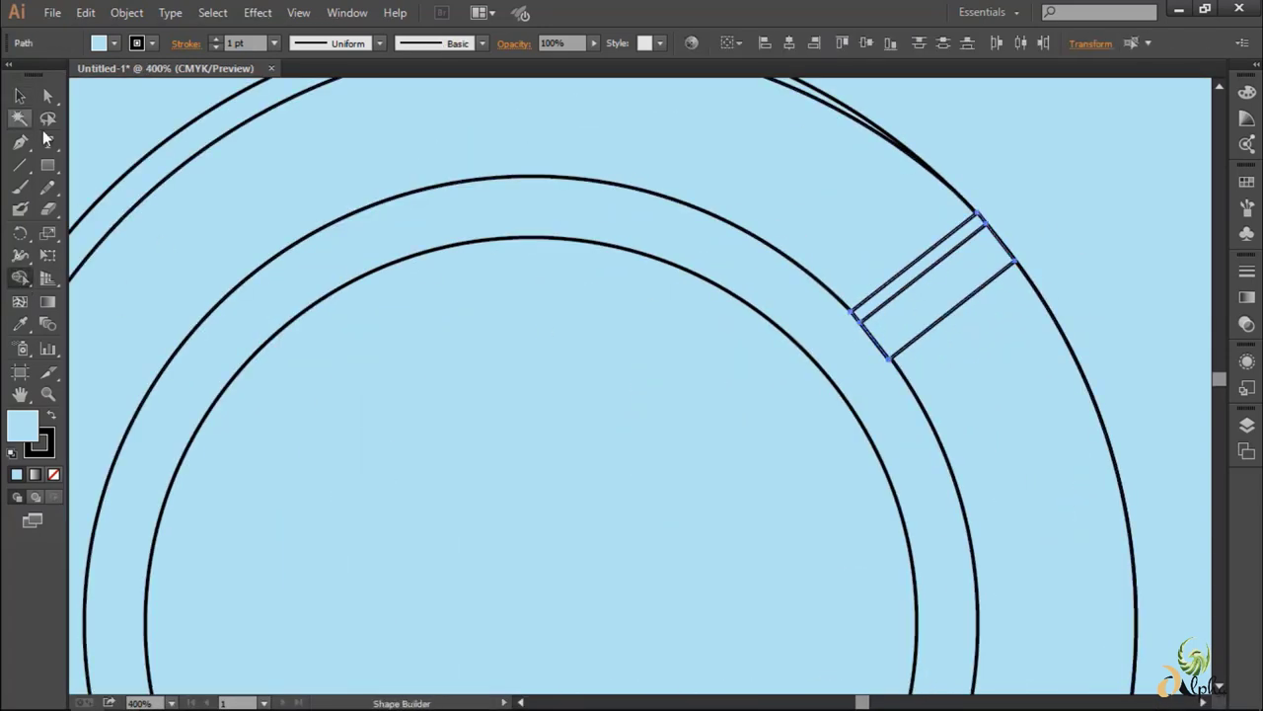
key("v")
left_click(1060, 181)
key("ctrl+minus")
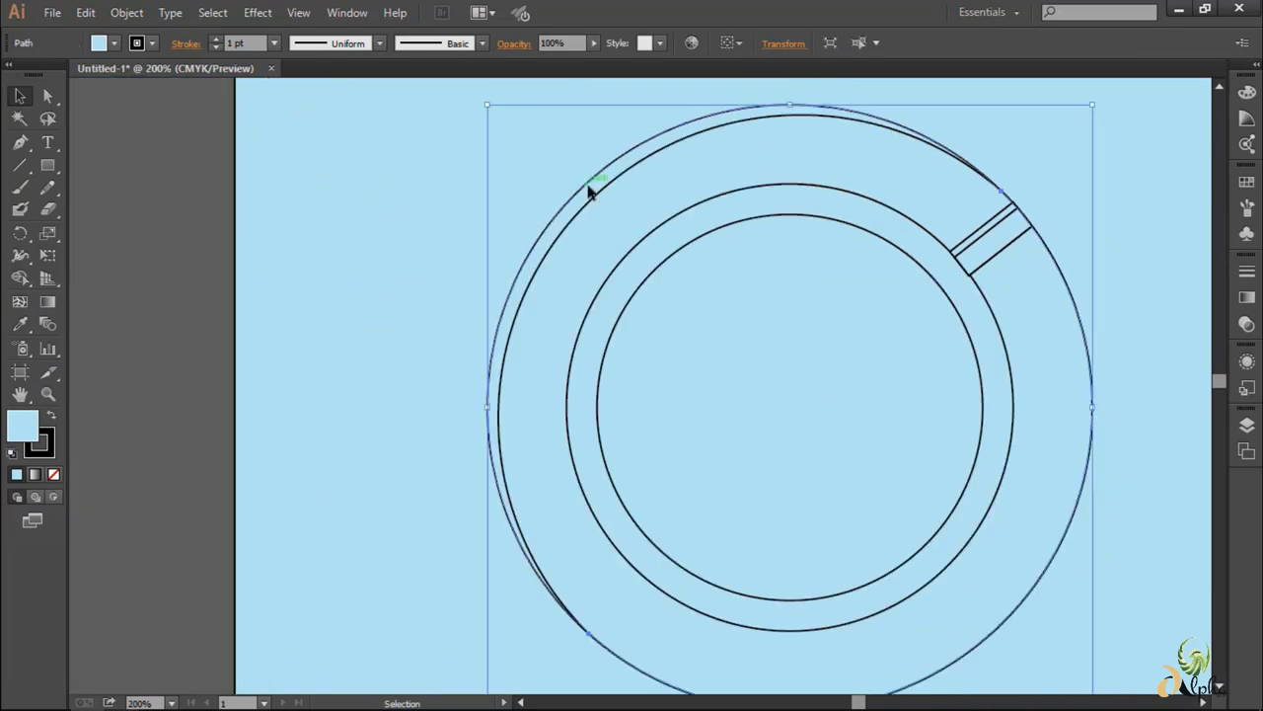
scroll(1119, 273, "down", 1)
scroll(1116, 279, "down", 1)
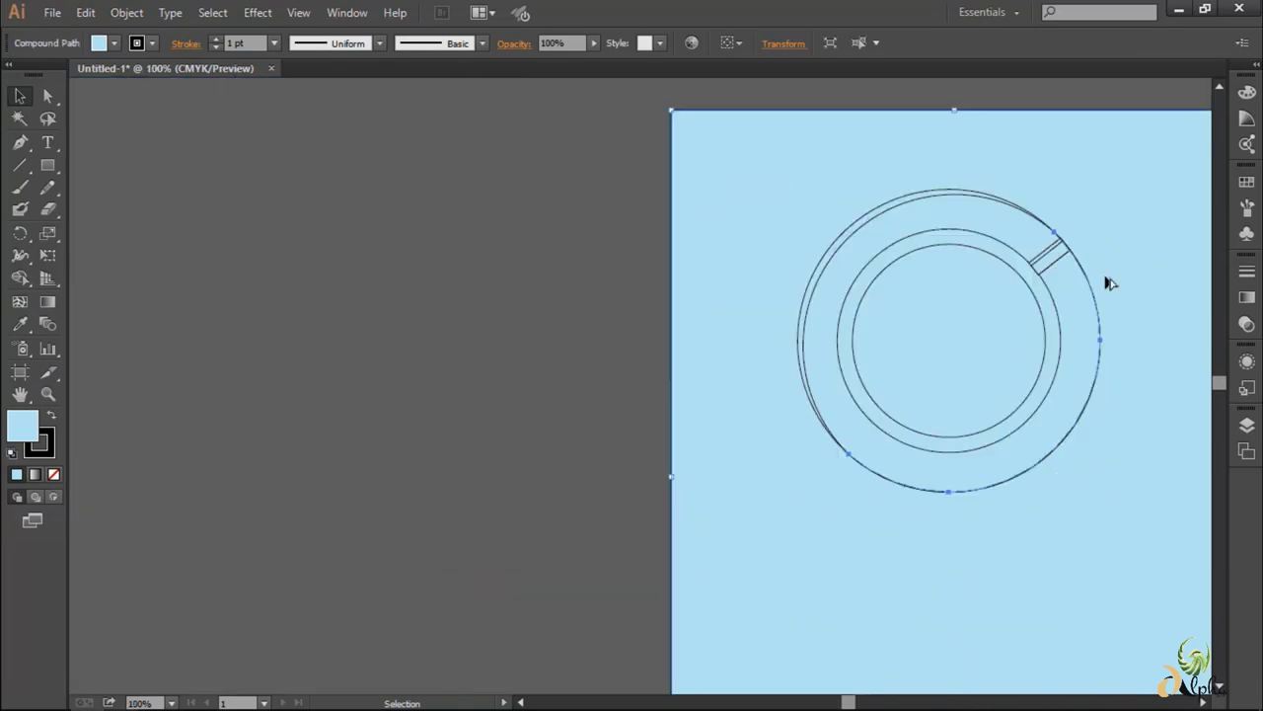
scroll(1107, 283, "up", 1)
scroll(1106, 283, "up", 1)
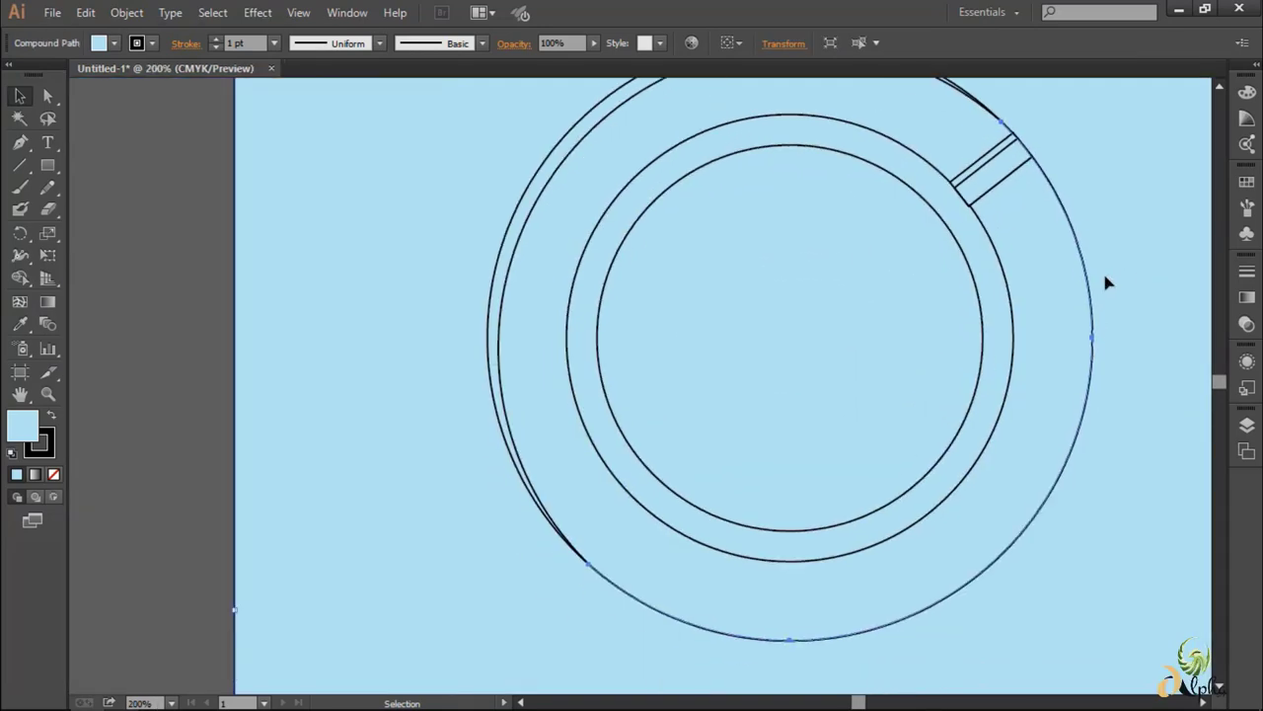
- Pen a closed wavy coffee outline with a sharp upper-left notch inside the inner circle
left_click(683, 298)
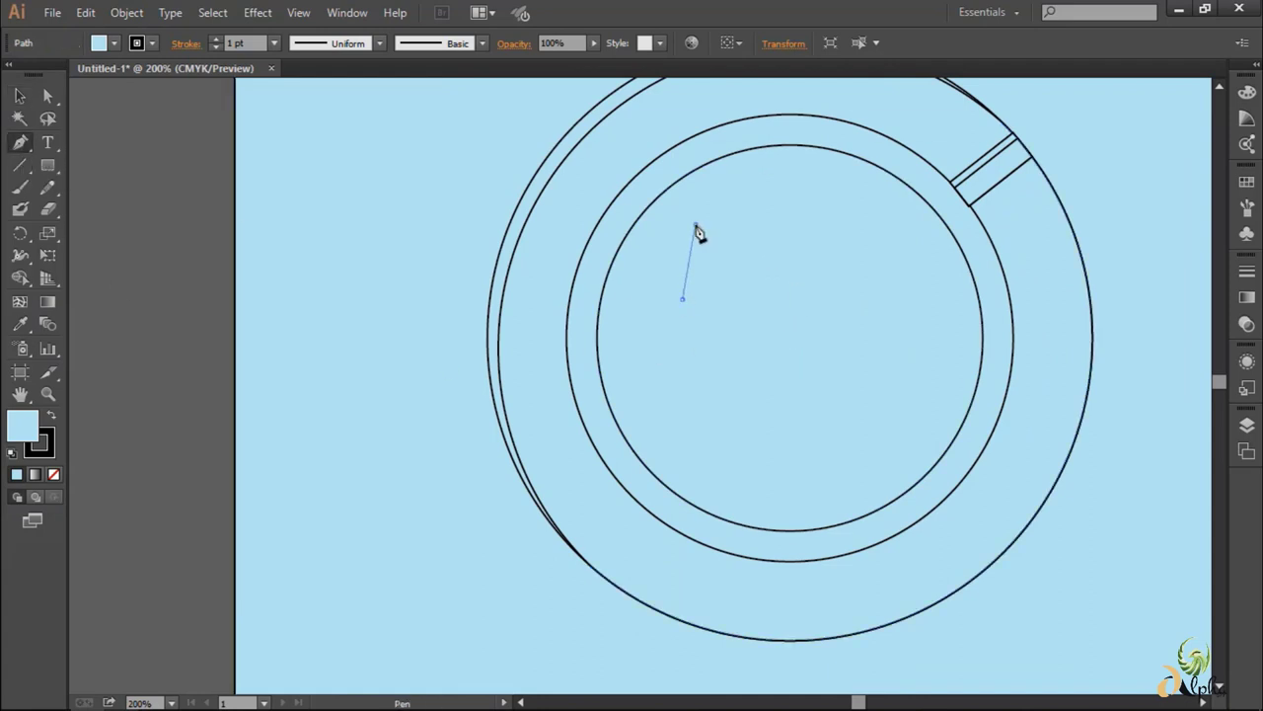
left_click_drag(696, 225, 681, 206)
left_click(696, 225)
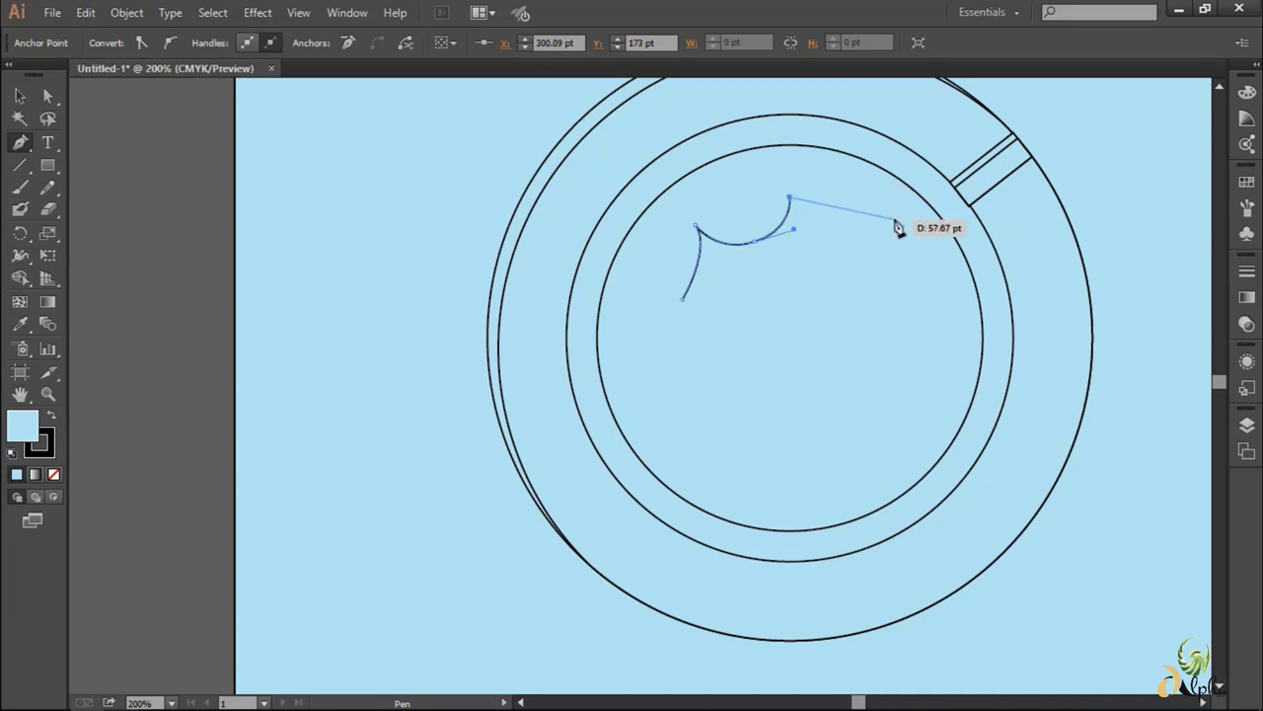
left_click_drag(973, 306, 972, 305)
scroll(952, 355, "down", 1)
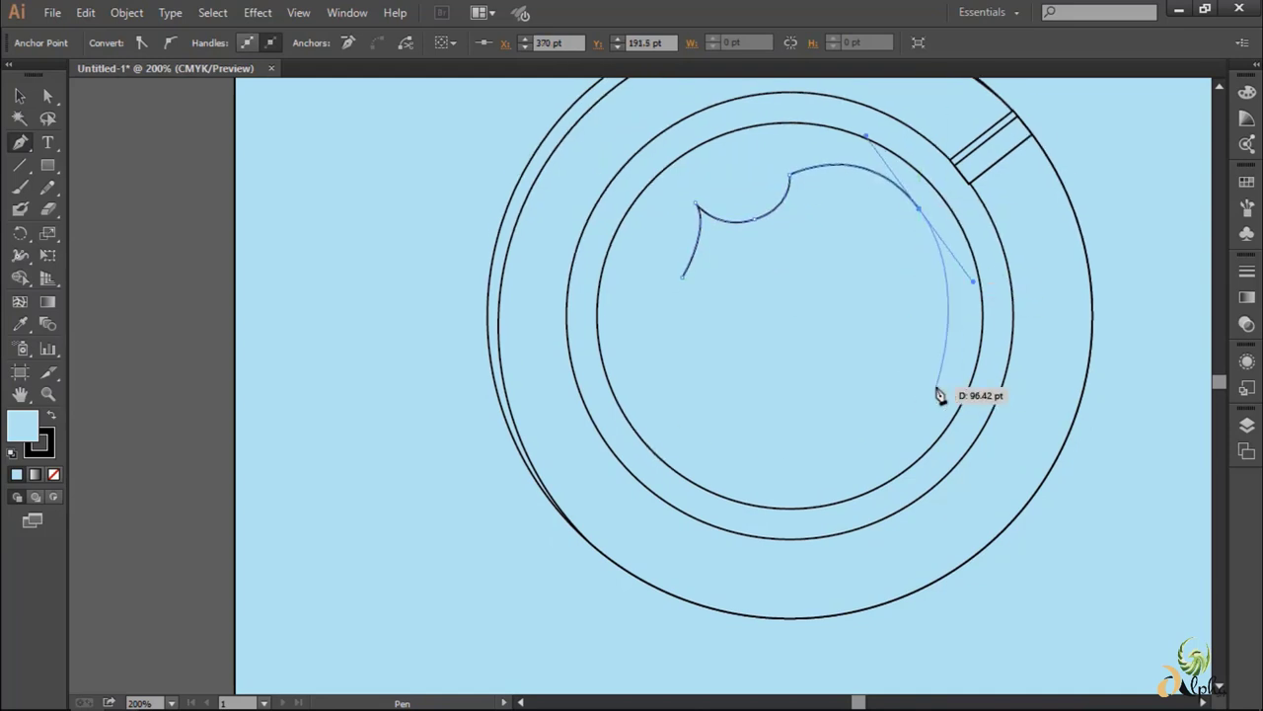
left_click_drag(899, 438, 798, 528)
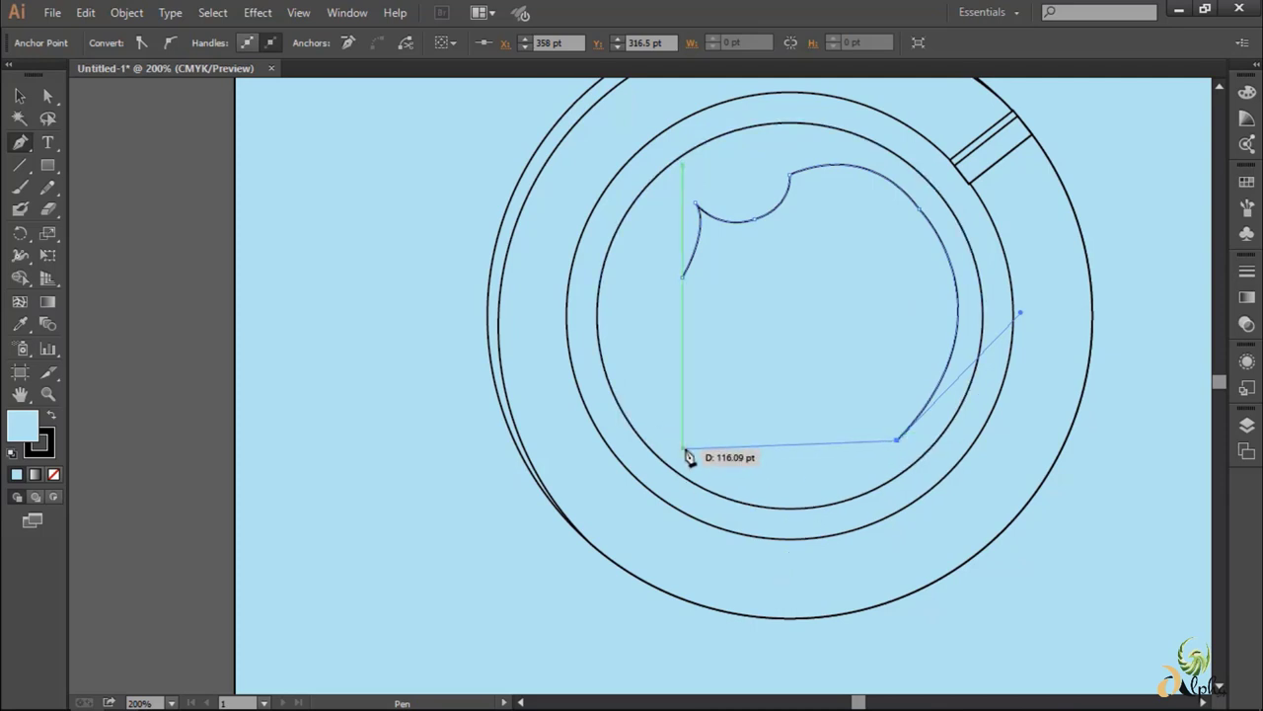
left_click_drag(688, 451, 578, 385)
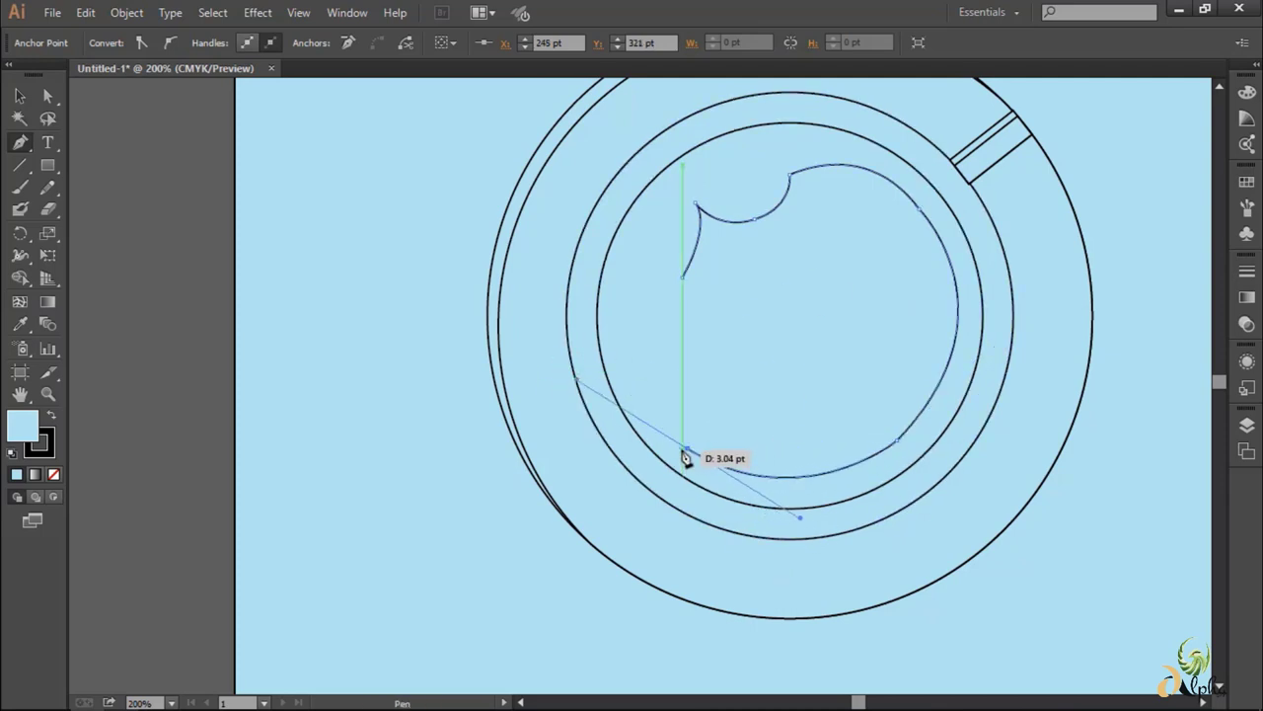
left_click_drag(683, 279, 712, 225)
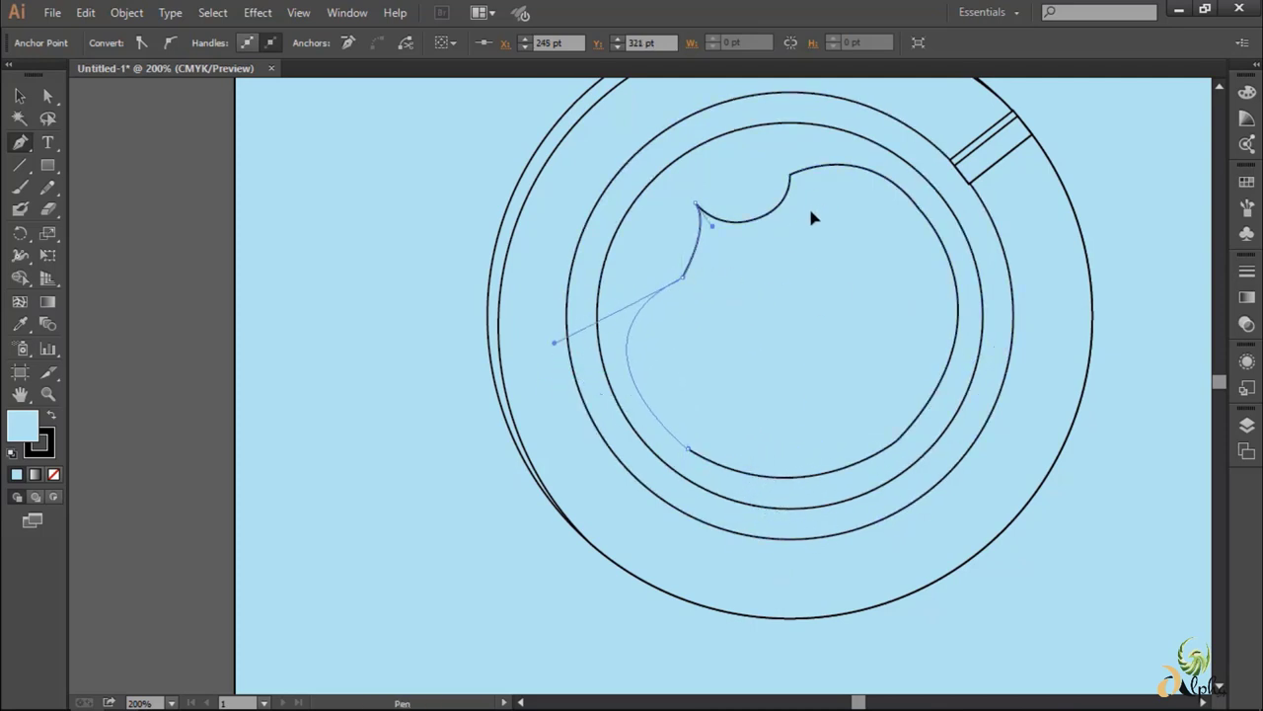
left_click(47, 186)
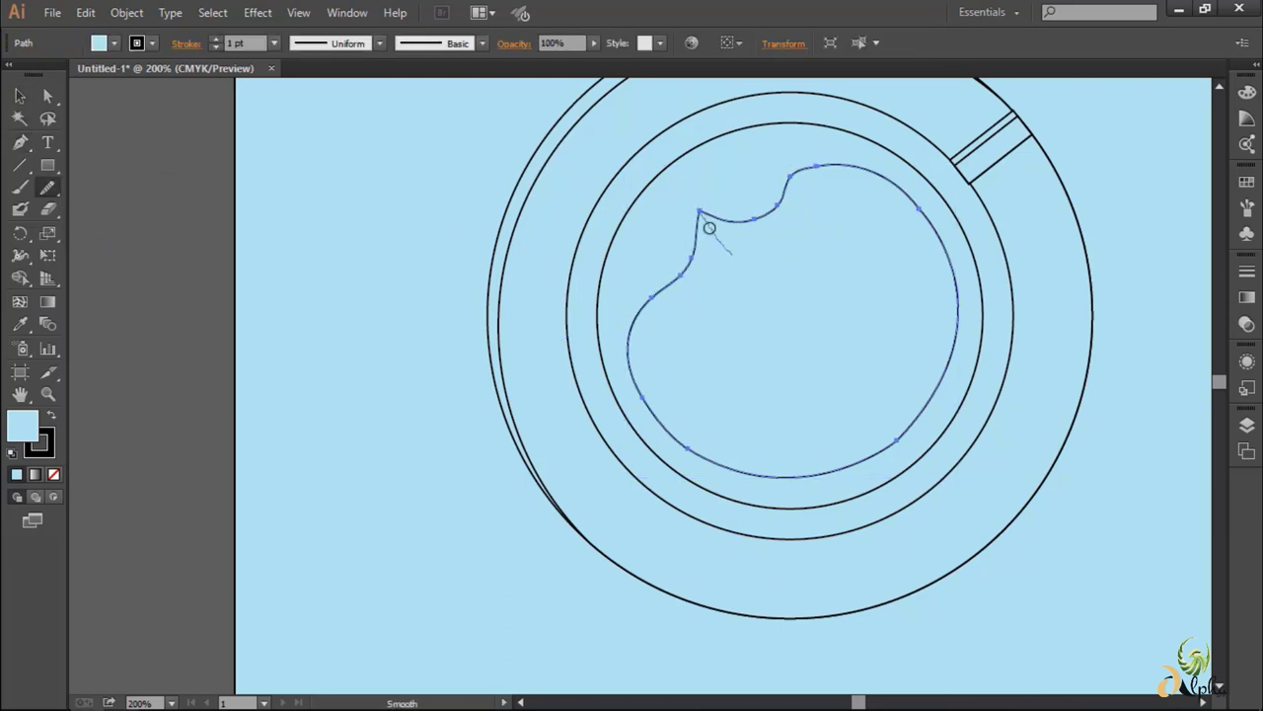
- Draw a small foam-bubble circle and move it into the gap beside the coffee outline
key("v")
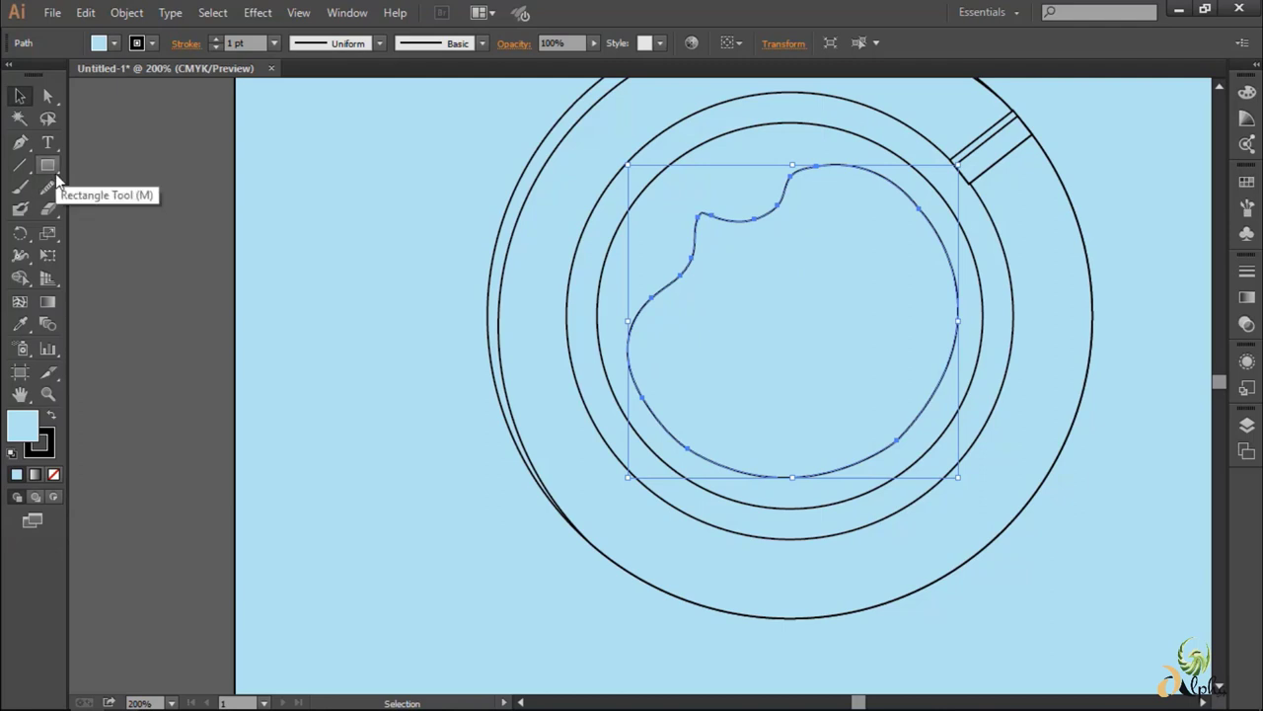
left_click_drag(47, 165, 99, 204)
left_click_drag(637, 238, 651, 249)
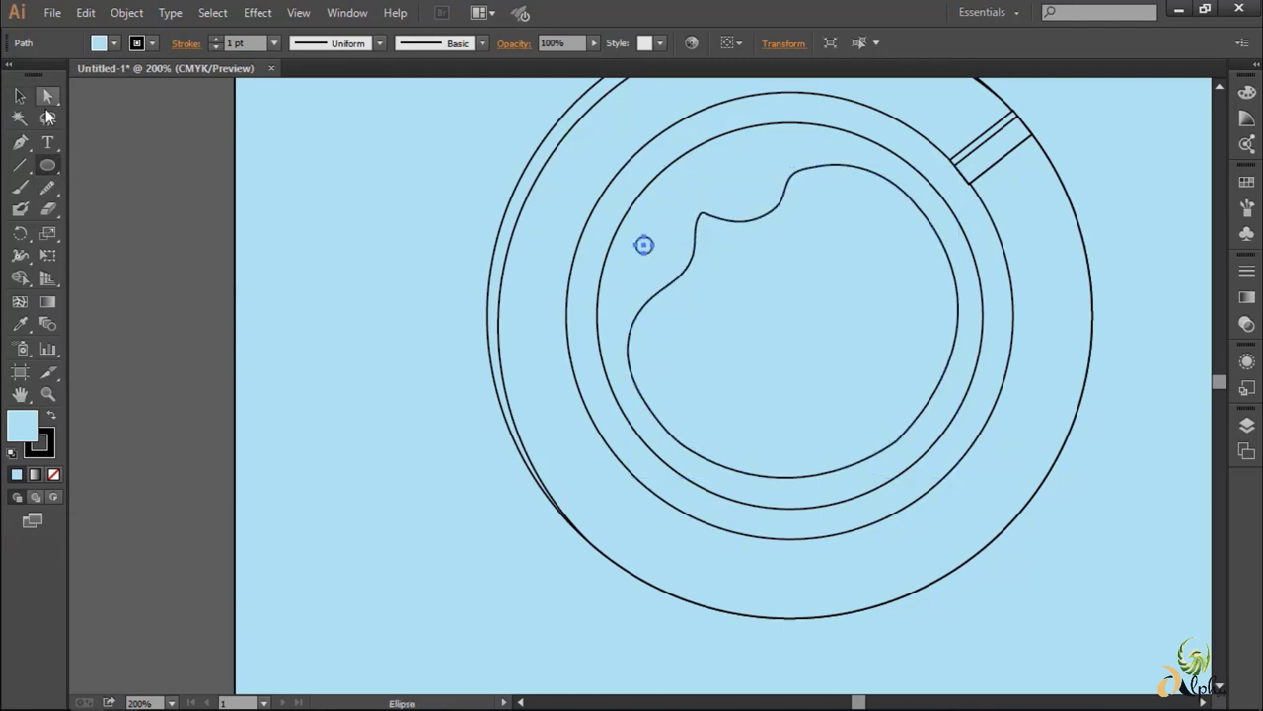
key("v")
left_click(645, 246)
left_click_drag(659, 219, 663, 223)
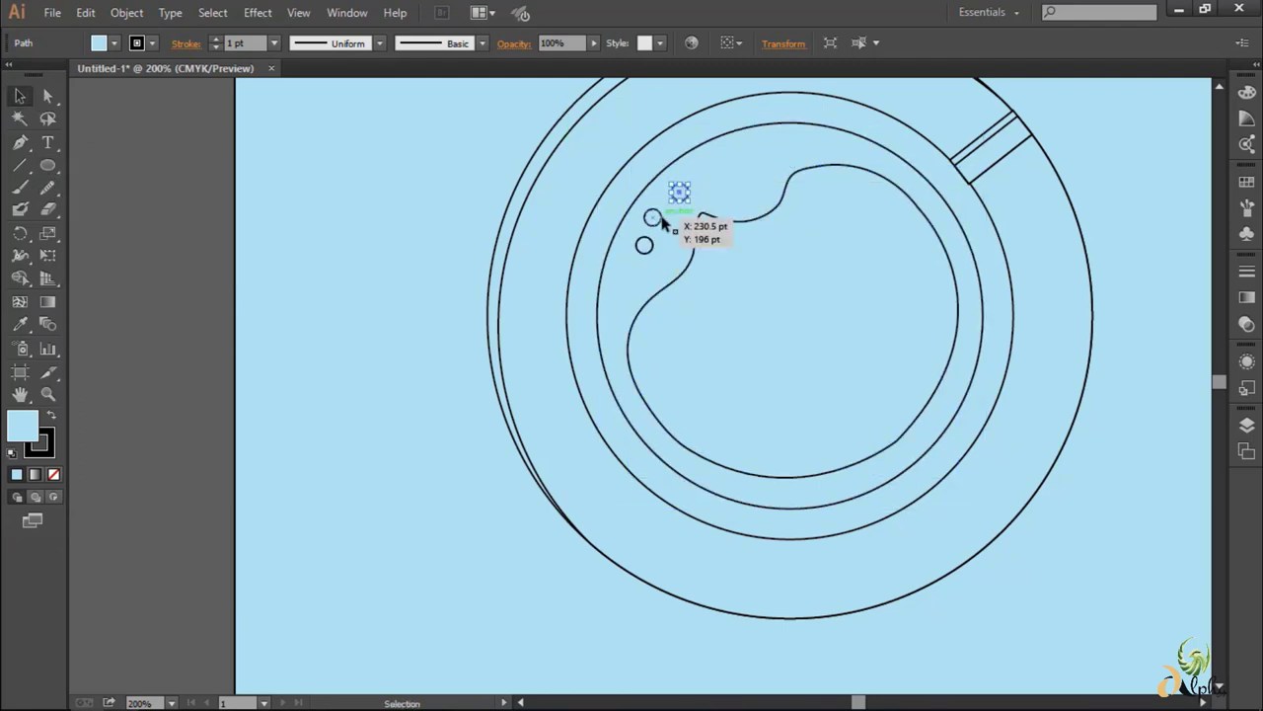
- Alt-drag bubble copies along the upper-left band, enlarging one of them
left_click_drag(731, 193, 731, 193)
mouse_move(728, 192)
left_mouse_down()
mouse_move(730, 164)
mouse_move(776, 169)
left_mouse_up()
left_click_drag(665, 223, 694, 235)
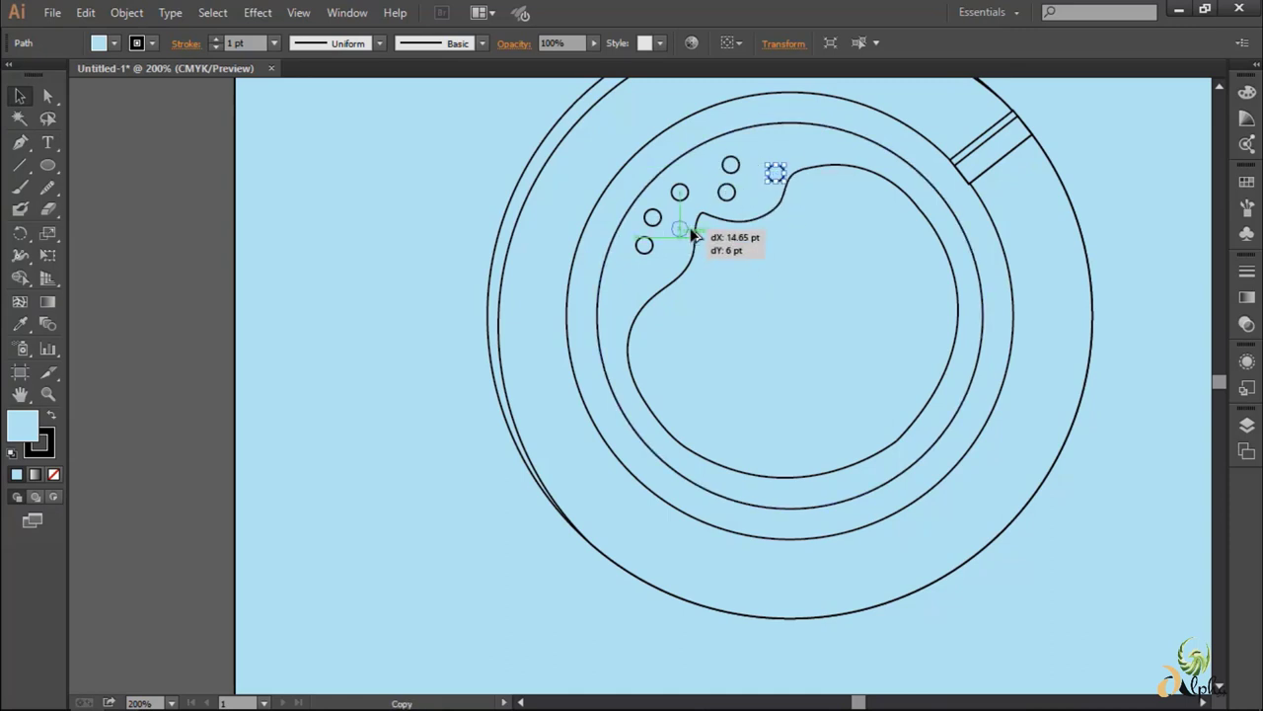
left_click_drag(624, 294, 619, 302)
mouse_move(681, 240)
left_mouse_down()
mouse_move(655, 275)
mouse_move(623, 266)
left_mouse_up()
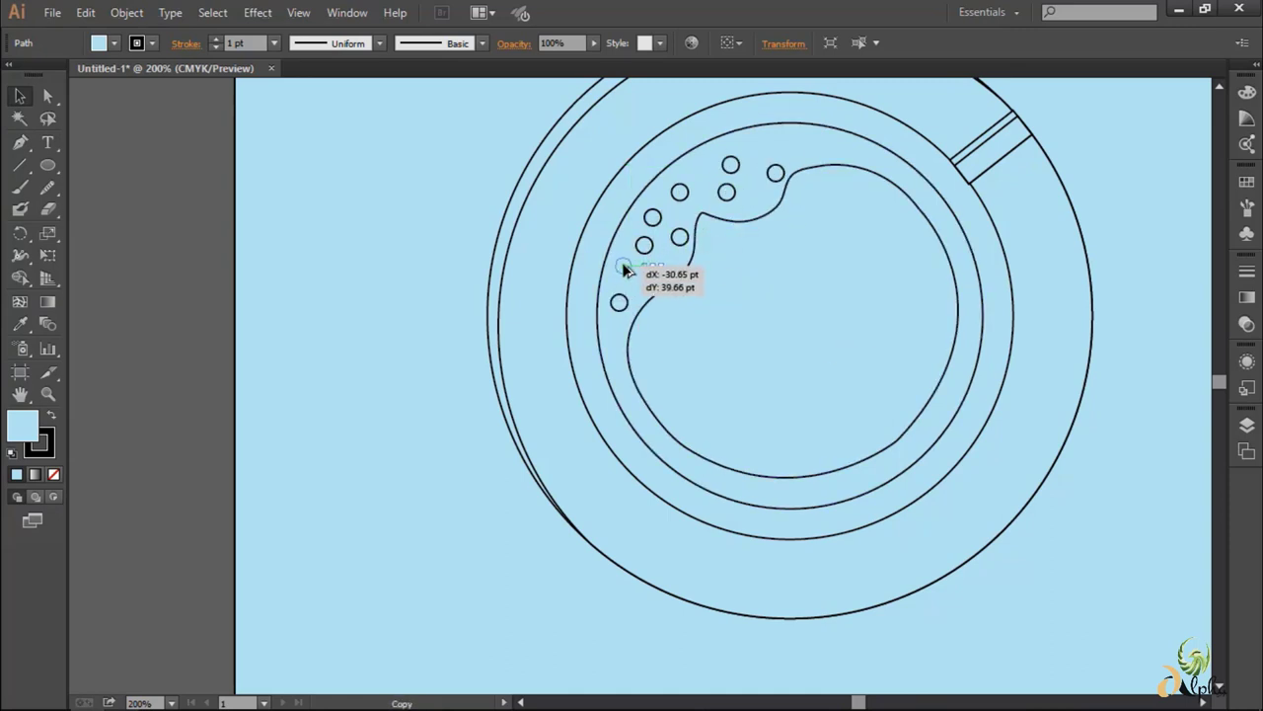
left_click(777, 174)
scroll(779, 174, "up", 3)
mouse_move(759, 187)
left_mouse_down()
mouse_move(742, 170)
mouse_move(443, 289)
mouse_move(381, 231)
mouse_move(556, 182)
left_mouse_up()
mouse_move(735, 177)
left_mouse_down()
mouse_move(516, 256)
mouse_move(486, 162)
left_mouse_up()
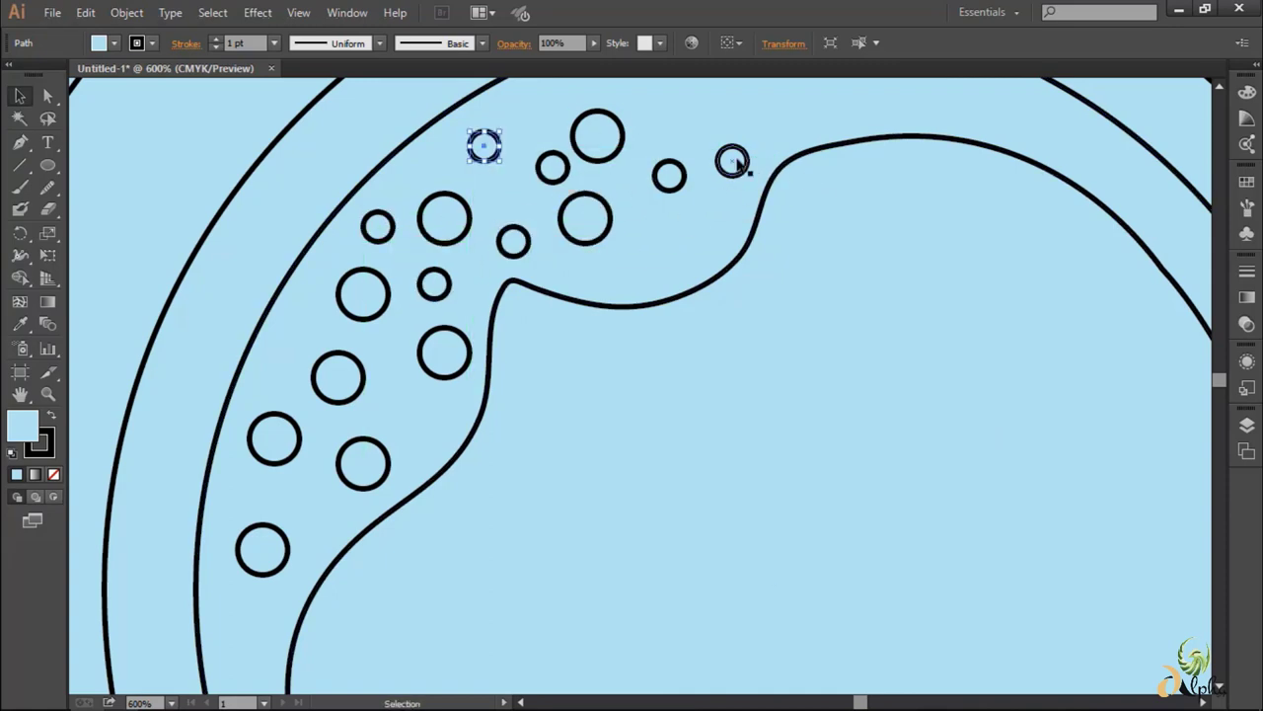
- Drop more bubble copies along the lower foam band and nudge them into place
left_click_drag(735, 176, 405, 425)
left_click_drag(407, 405, 291, 344)
scroll(761, 175, "down", 3)
scroll(730, 173, "up", 1)
left_click_drag(731, 123, 306, 447)
scroll(595, 332, "up", 5)
left_click_drag(585, 303, 669, 319)
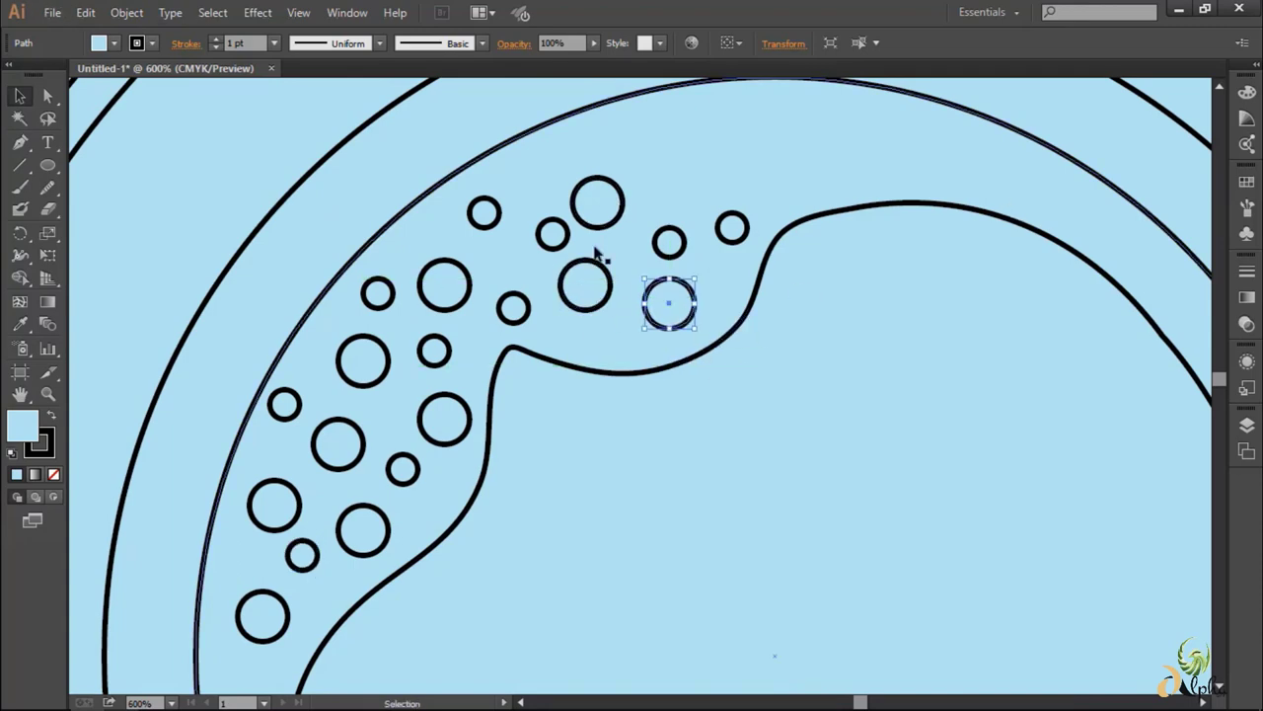
left_click_drag(593, 301, 604, 308)
left_click_drag(664, 245, 650, 245)
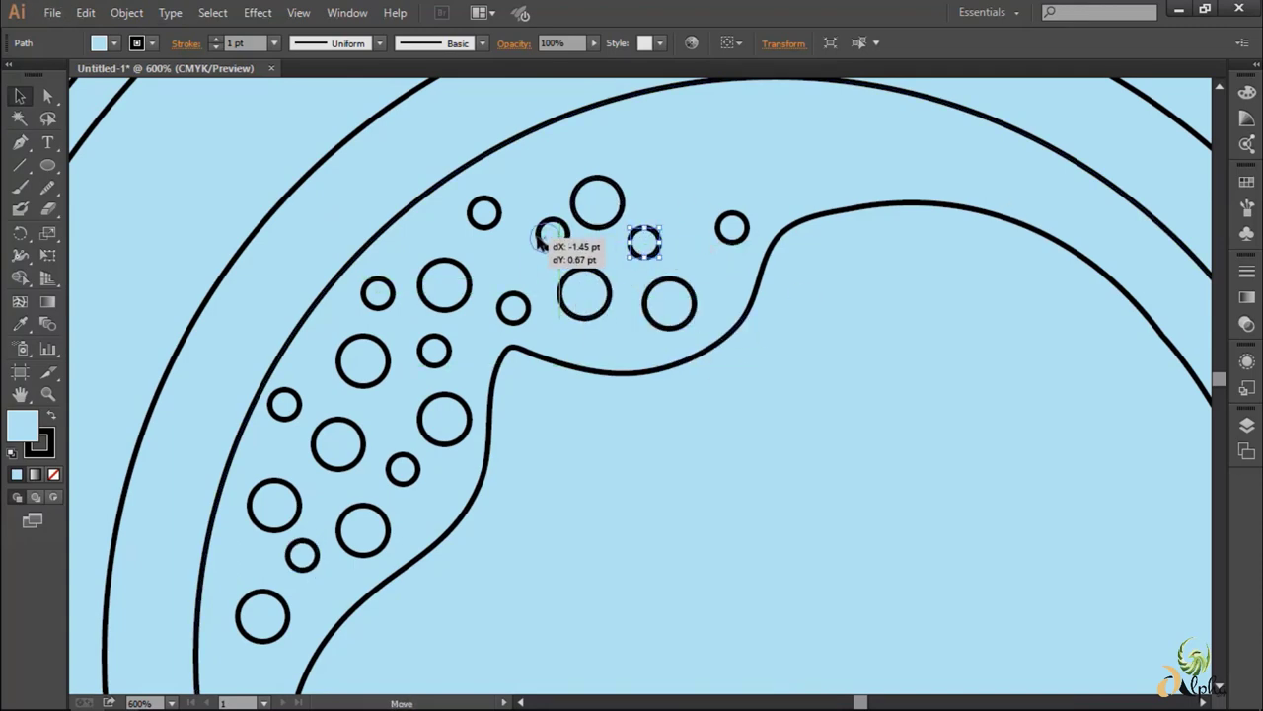
left_click_drag(540, 240, 540, 241)
left_click_drag(361, 358, 344, 349)
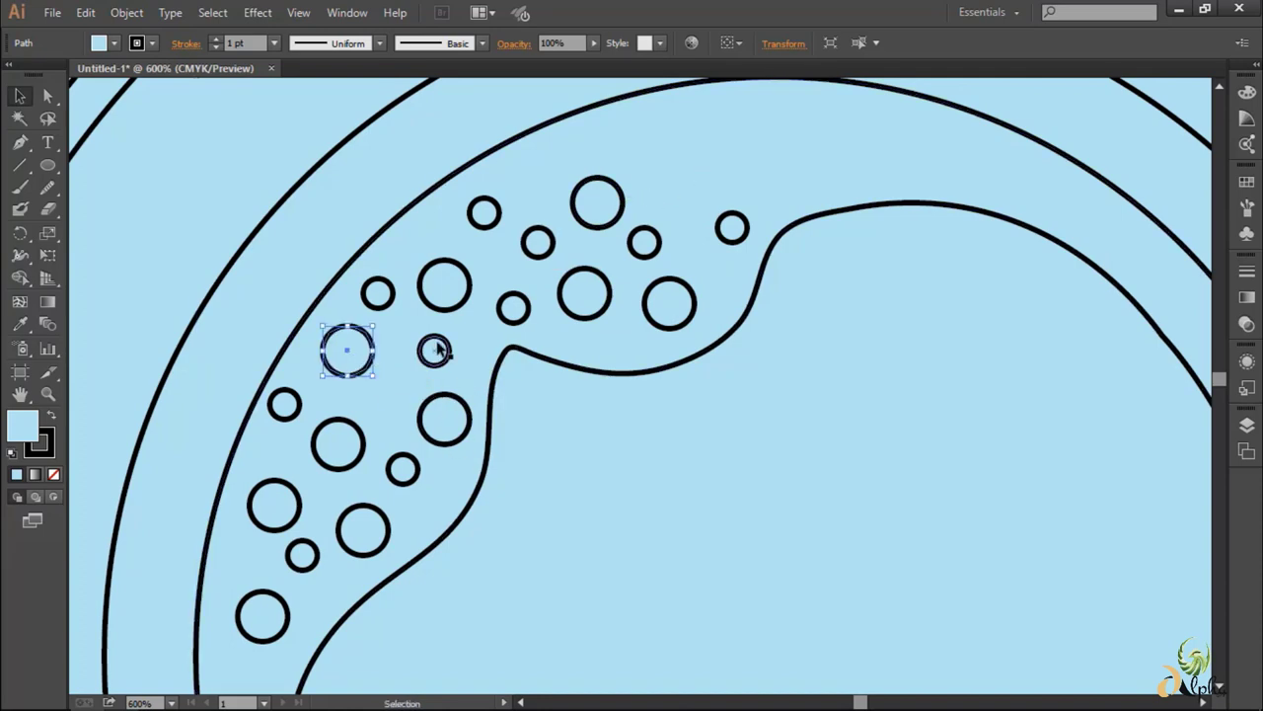
left_click_drag(437, 348, 391, 391)
left_click_drag(431, 349, 431, 342)
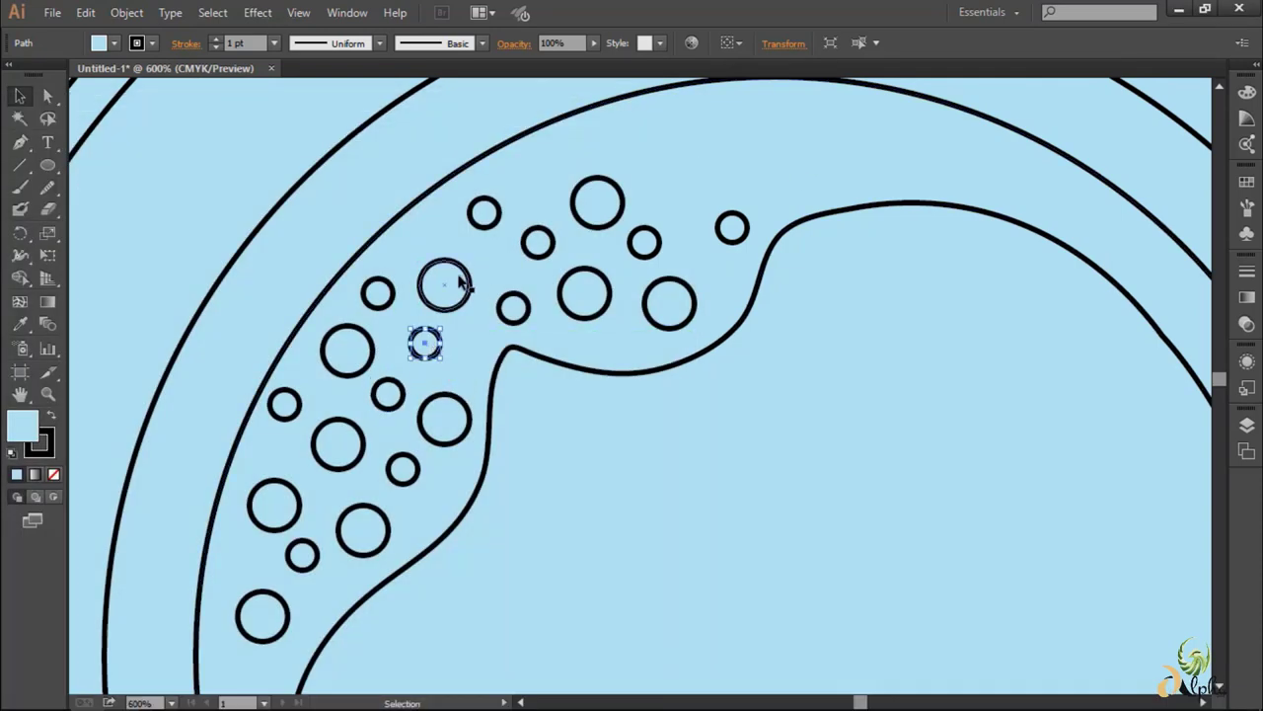
- Copy bubbles toward the band's top edge and right end, undoing one overlapping copy
left_click_drag(600, 301, 691, 187)
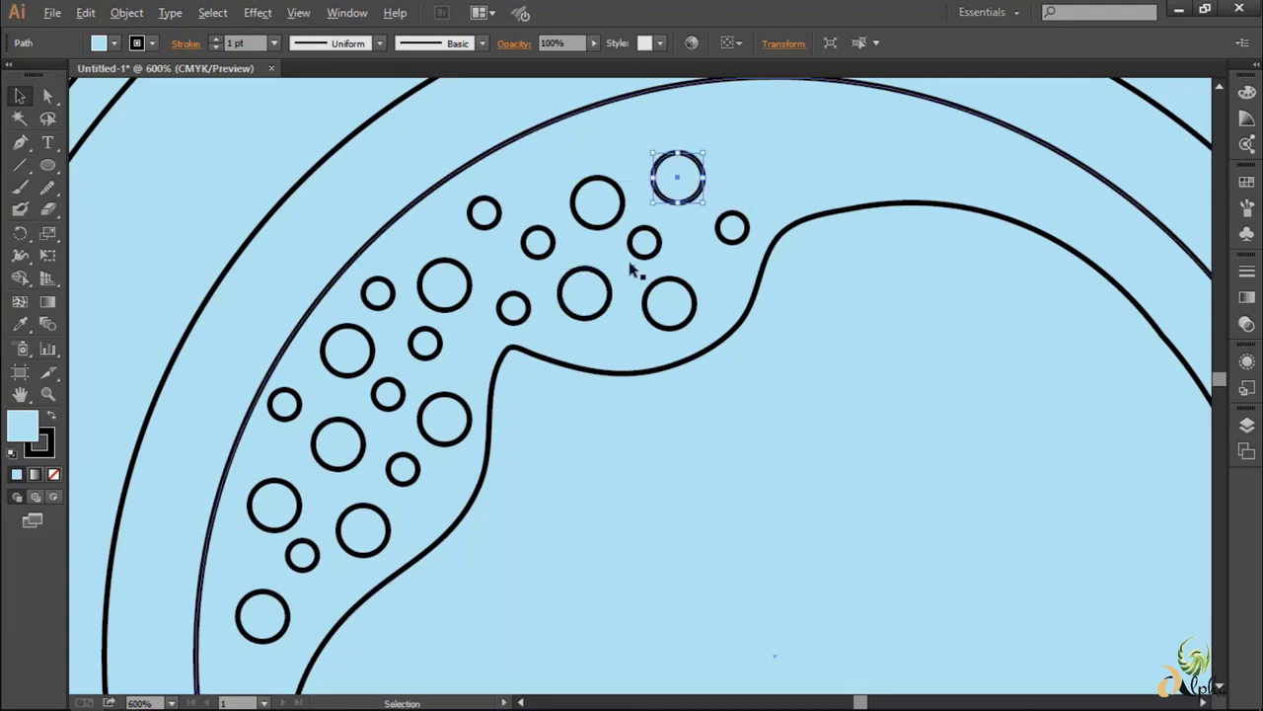
mouse_move(644, 244)
left_mouse_down()
mouse_move(609, 140)
mouse_move(543, 180)
left_mouse_up()
left_click(672, 314)
left_click_drag(672, 314, 767, 110)
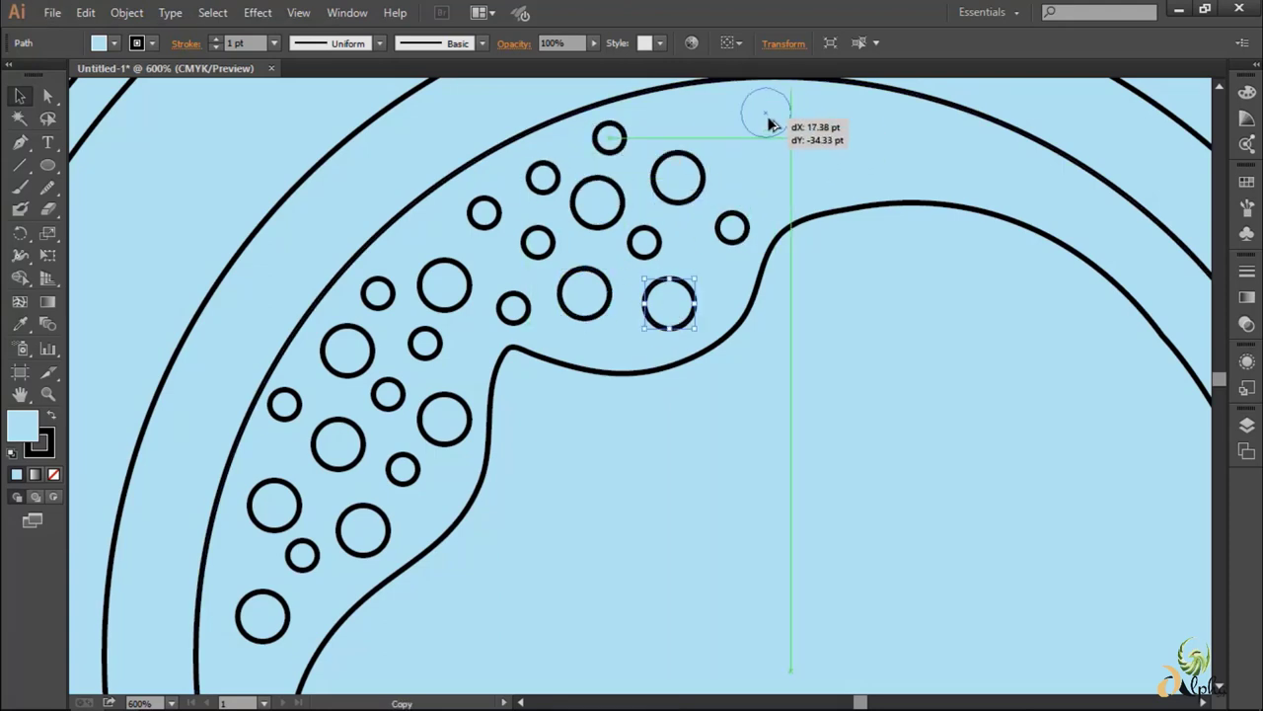
left_click_drag(733, 226, 758, 161)
left_click_drag(638, 263, 702, 120)
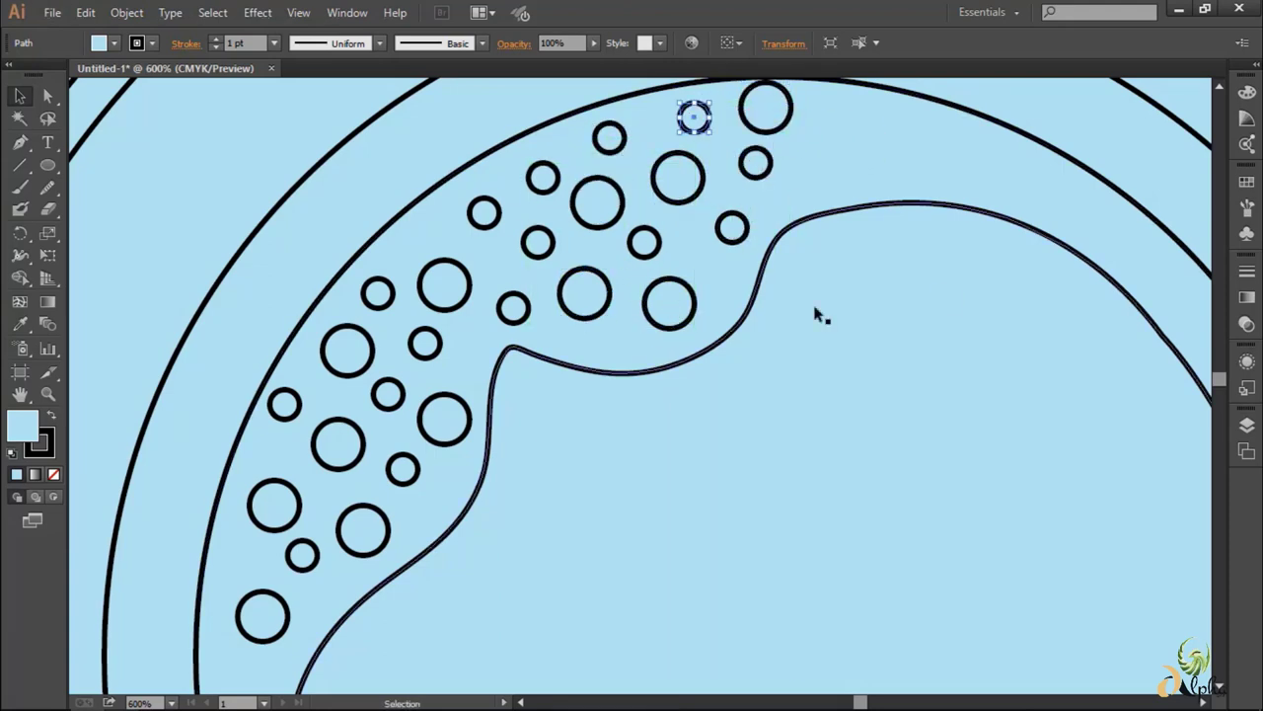
left_click_drag(773, 164, 845, 174)
left_click_drag(675, 310, 711, 291)
key("ctrl+z")
- Reposition the remaining bubbles and add one at the band's right end
mouse_move(648, 246)
left_mouse_down()
mouse_move(628, 309)
mouse_move(421, 342)
mouse_move(449, 352)
left_mouse_up()
left_click_drag(378, 293, 389, 310)
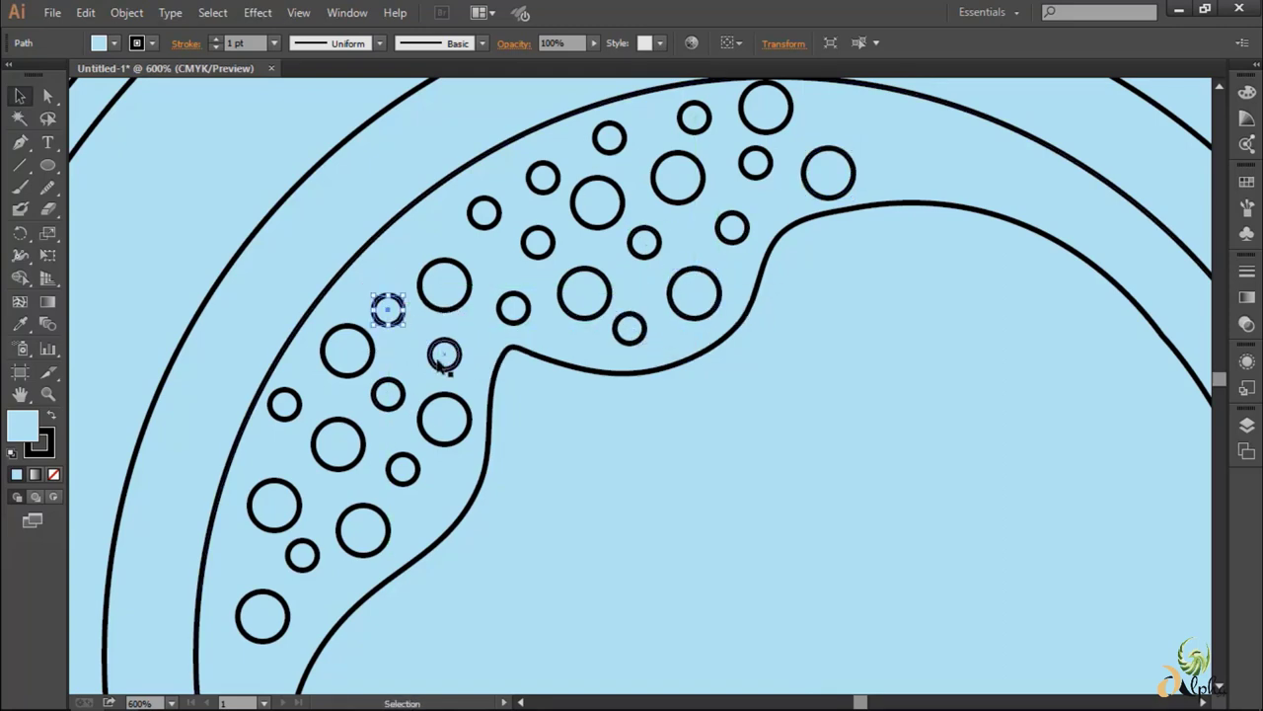
scroll(389, 310, "down", 1)
left_click_drag(444, 264, 444, 245)
left_click_drag(460, 333, 451, 314)
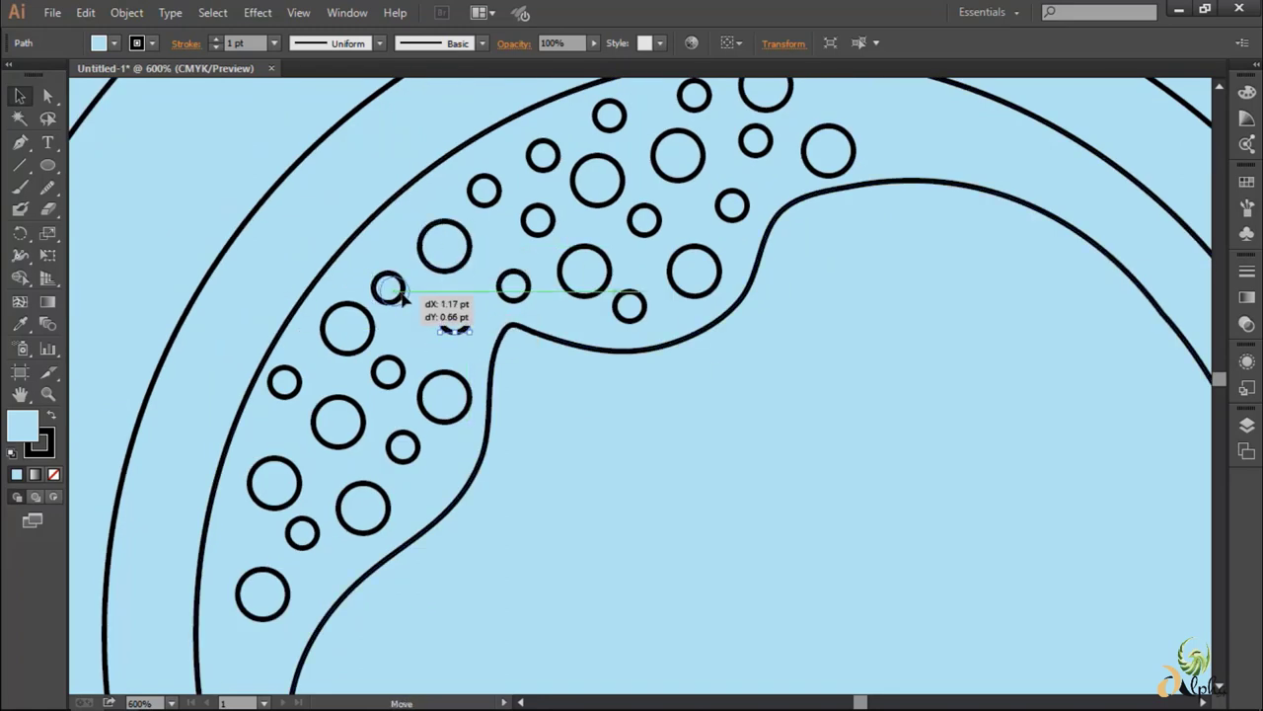
left_click_drag(388, 286, 393, 291)
scroll(869, 272, "up", 4)
left_click_drag(755, 230, 755, 239)
left_click(776, 184)
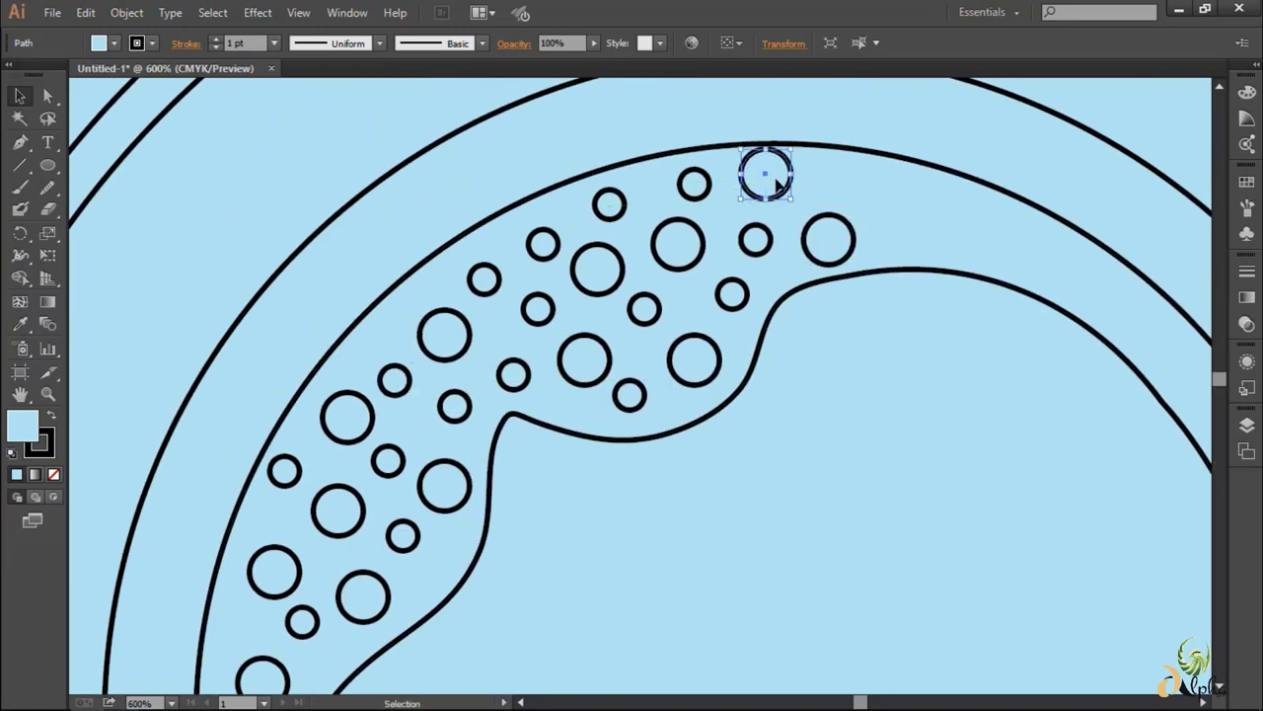
mouse_move(734, 290)
left_mouse_down()
mouse_move(840, 178)
mouse_move(943, 225)
mouse_move(1007, 222)
left_mouse_up()
key("ctrl+minus")
key("ctrl+minus")
key("ctrl+minus")
key("ctrl+minus")
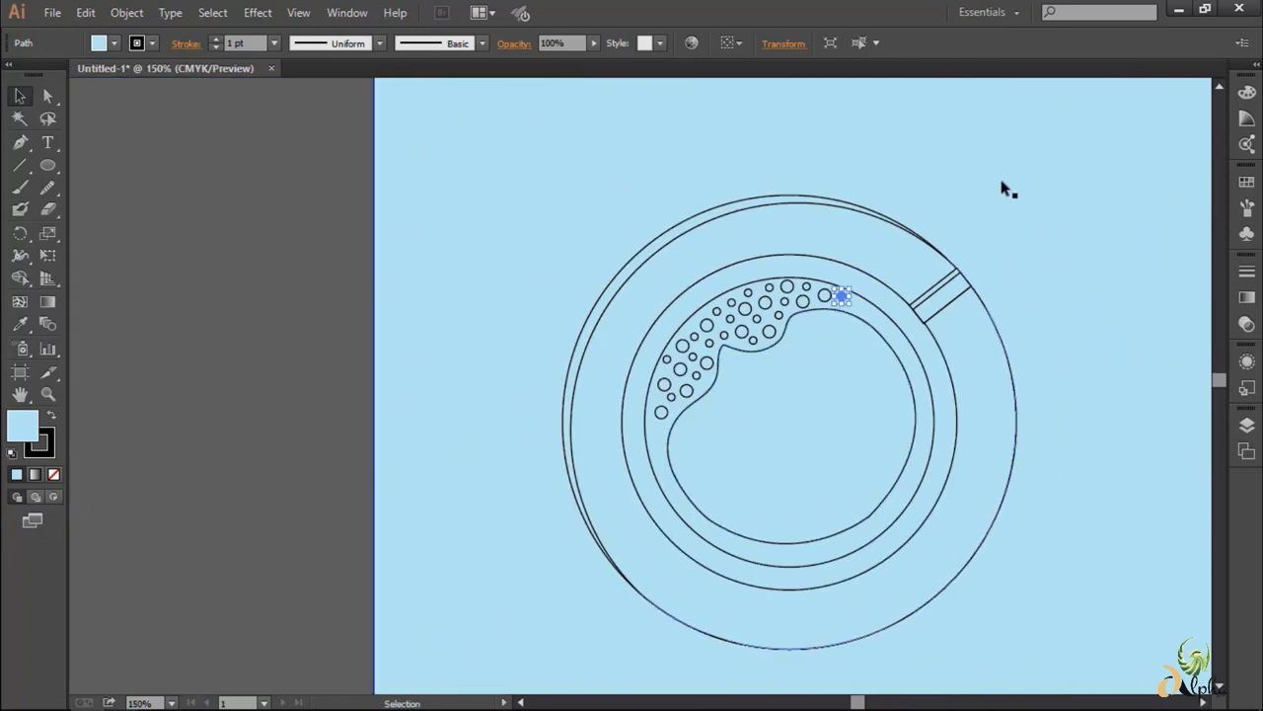
- Zoom in on the foam band and drag three foam dots to new spots
left_click(857, 326)
key("ctrl+plus")
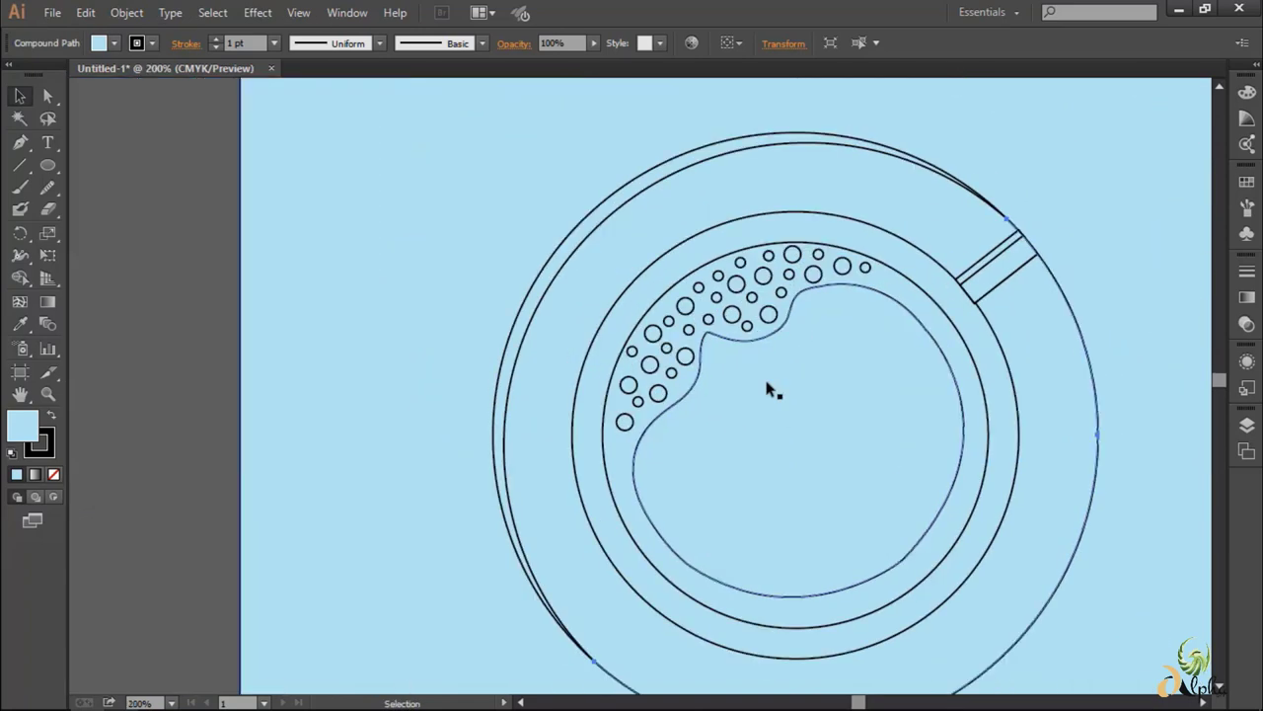
key("ctrl+plus")
key("ctrl+plus")
left_click(511, 435)
left_click(612, 282)
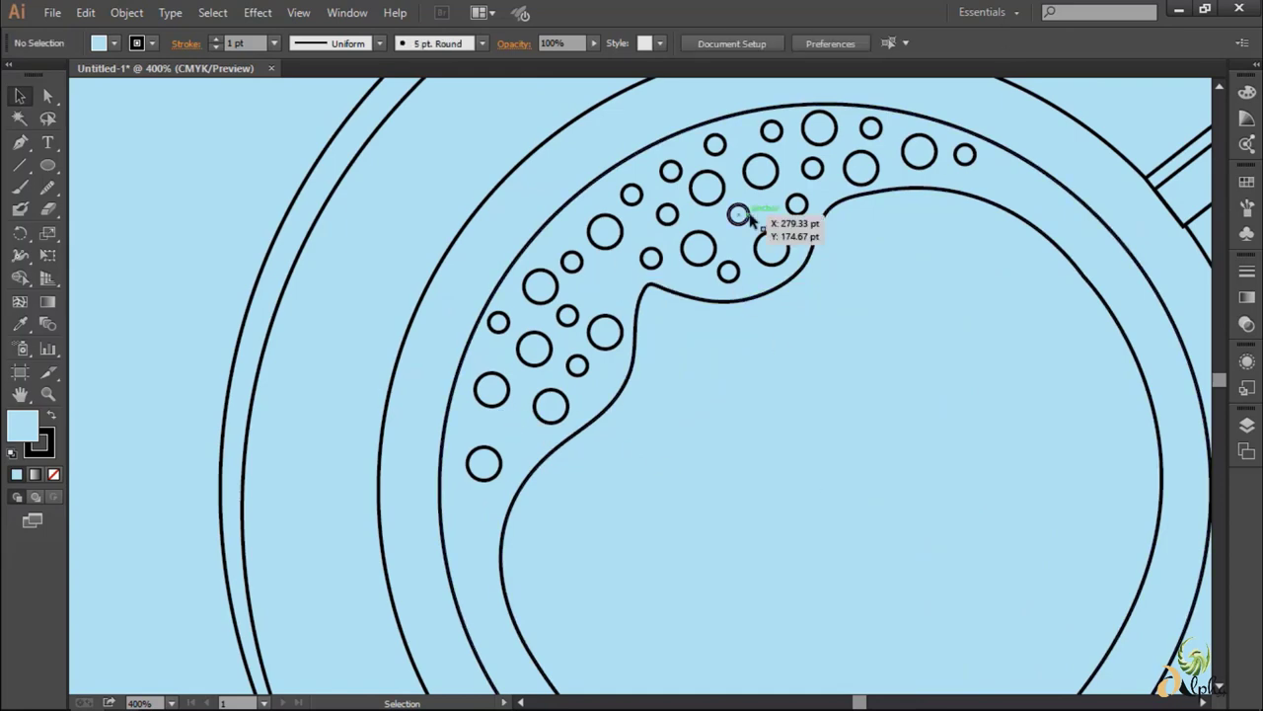
left_click_drag(612, 281, 714, 145)
left_click_drag(667, 214, 744, 214)
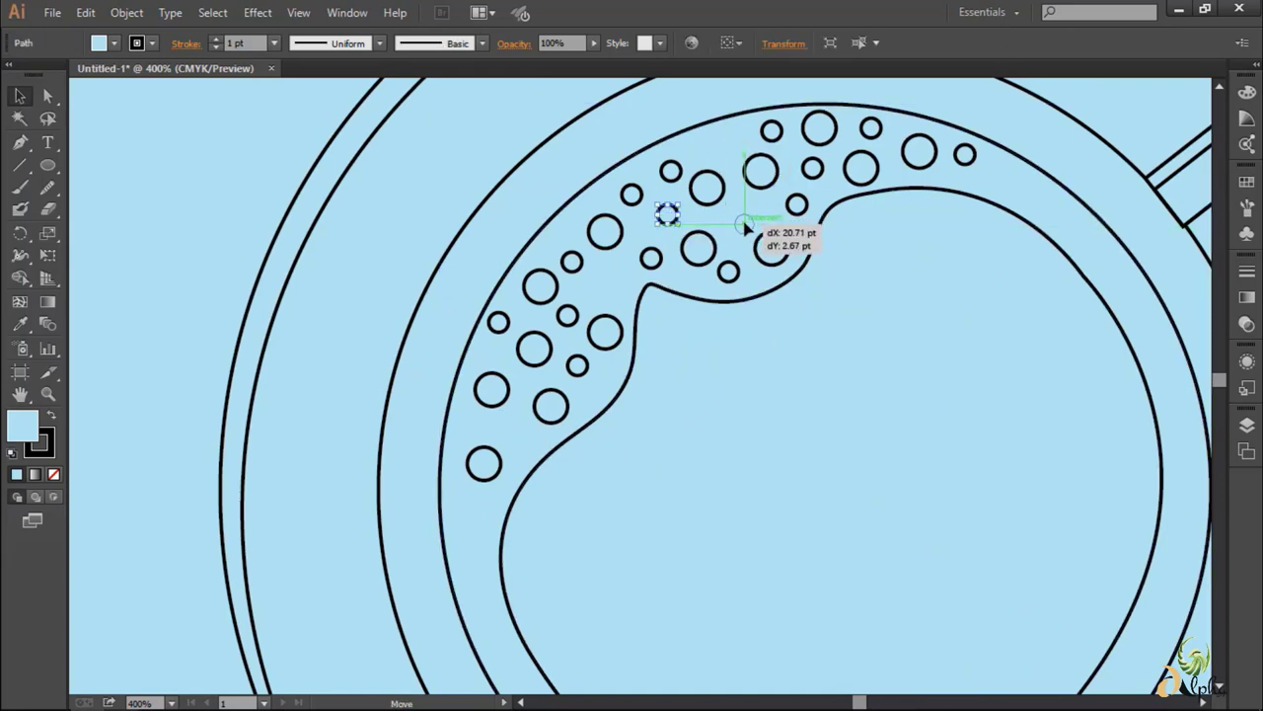
mouse_move(631, 195)
left_mouse_down()
mouse_move(652, 203)
mouse_move(611, 230)
left_mouse_up()
- Reposition three more foam dots, then pan to bring the whole cup into view
left_click_drag(606, 286, 602, 278)
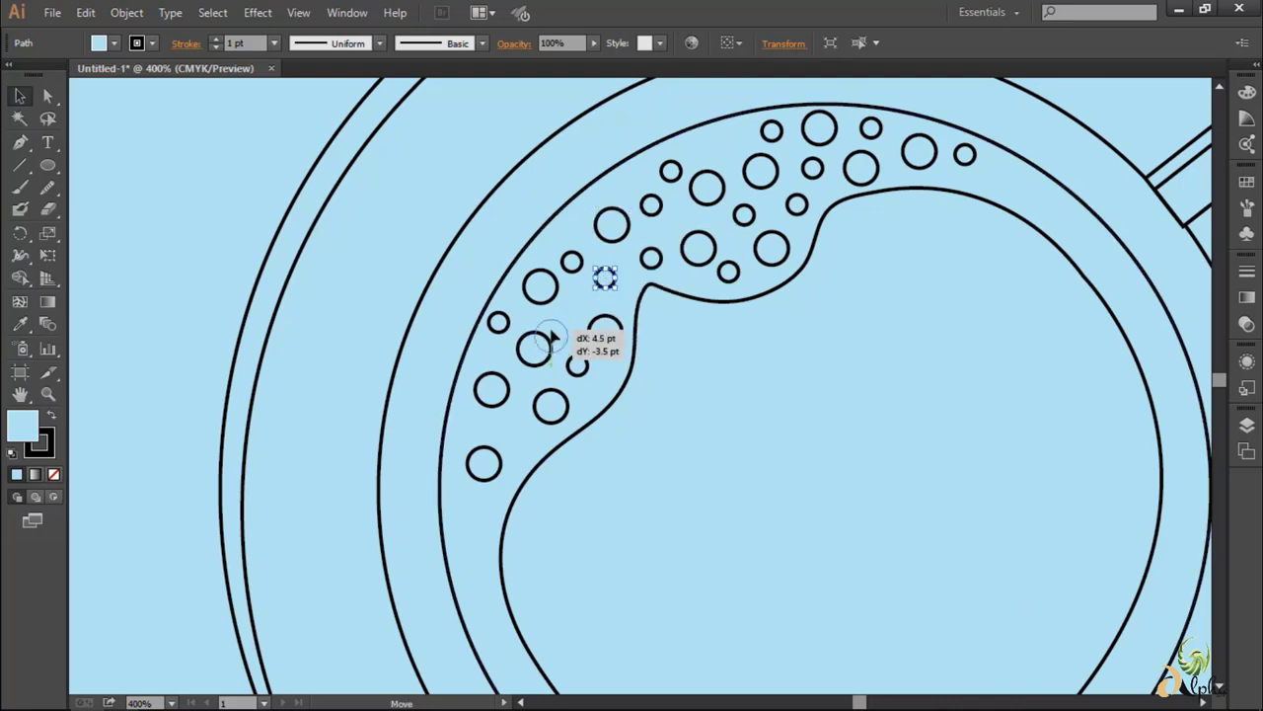
left_click_drag(605, 332, 546, 329)
left_click_drag(918, 153, 869, 126)
scroll(817, 178, "down", 5)
left_click(816, 178)
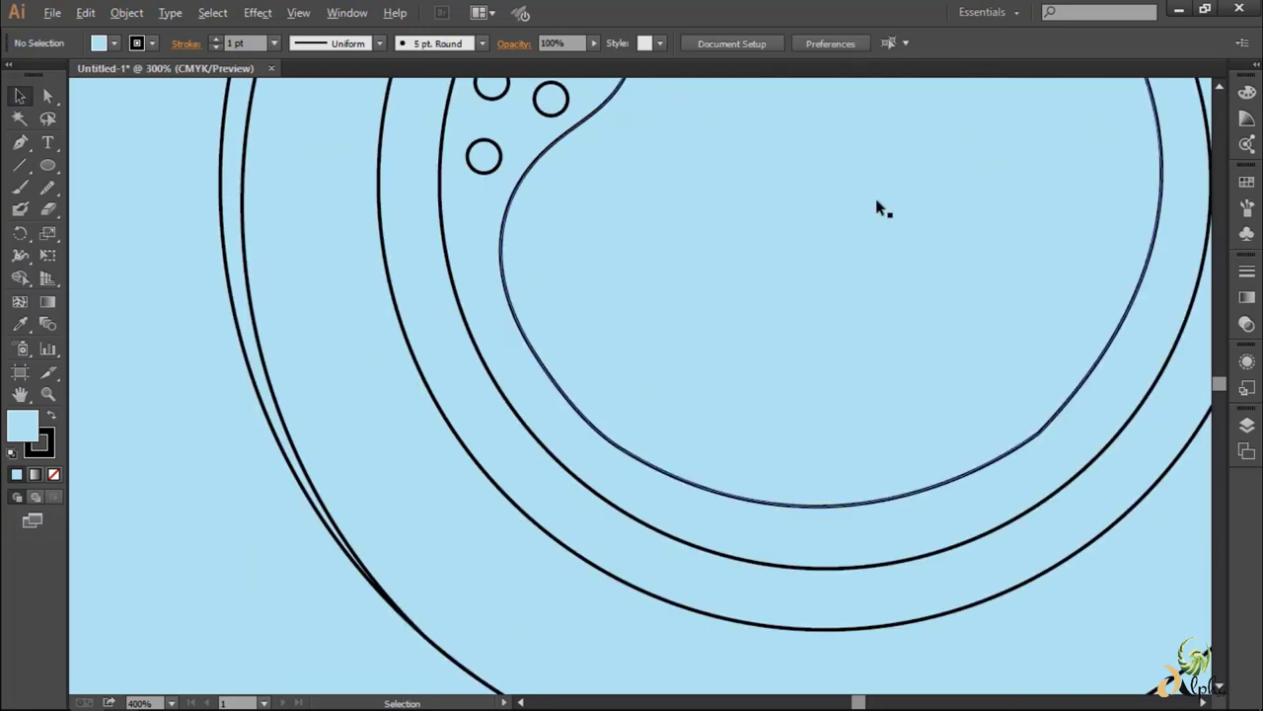
key("ctrl+minus")
key("ctrl+minus")
key("ctrl+minus")
key("ctrl+plus")
mouse_move(878, 206)
left_mouse_down()
mouse_move(880, 317)
mouse_move(879, 274)
left_mouse_up()
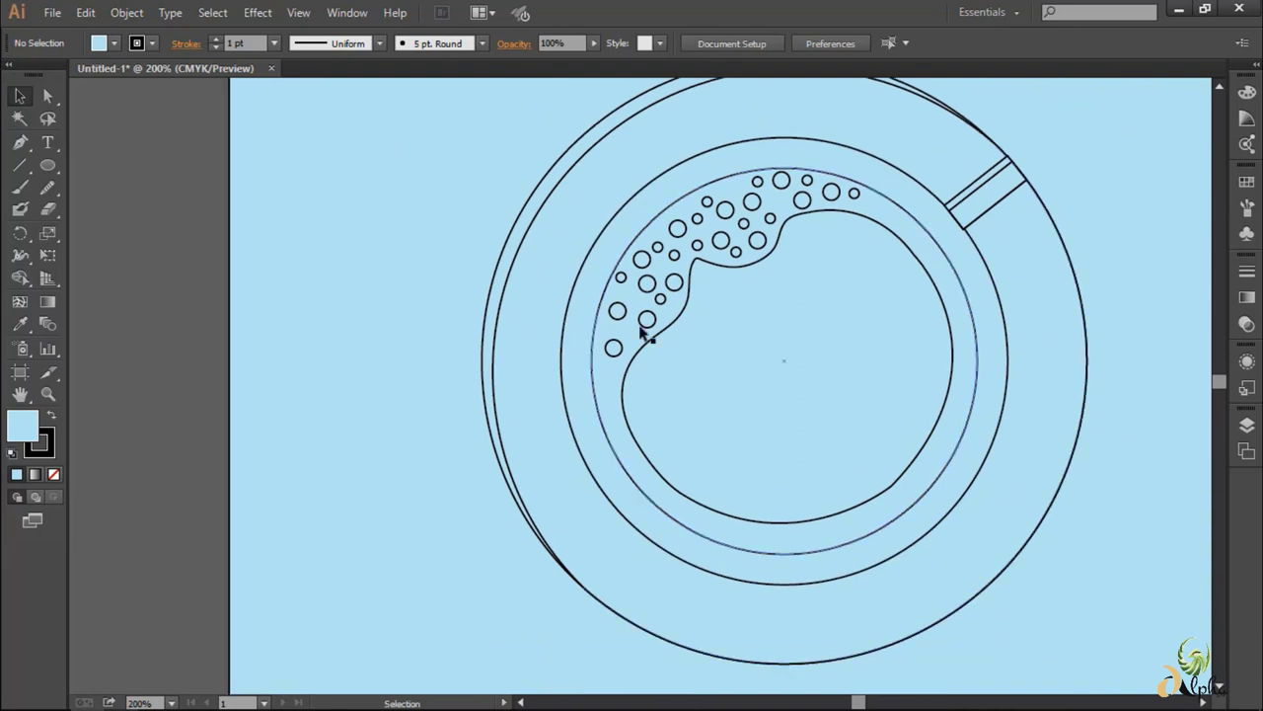
- Delete the two stray foam dots
left_click(661, 300)
key("Delete")
left_click(807, 181)
key("Delete")
- Nudge one more foam dot slightly down-right into place
left_click(741, 243)
left_click_drag(702, 221, 707, 226)
left_click(1083, 137)
scroll(1083, 136, "up", 2)
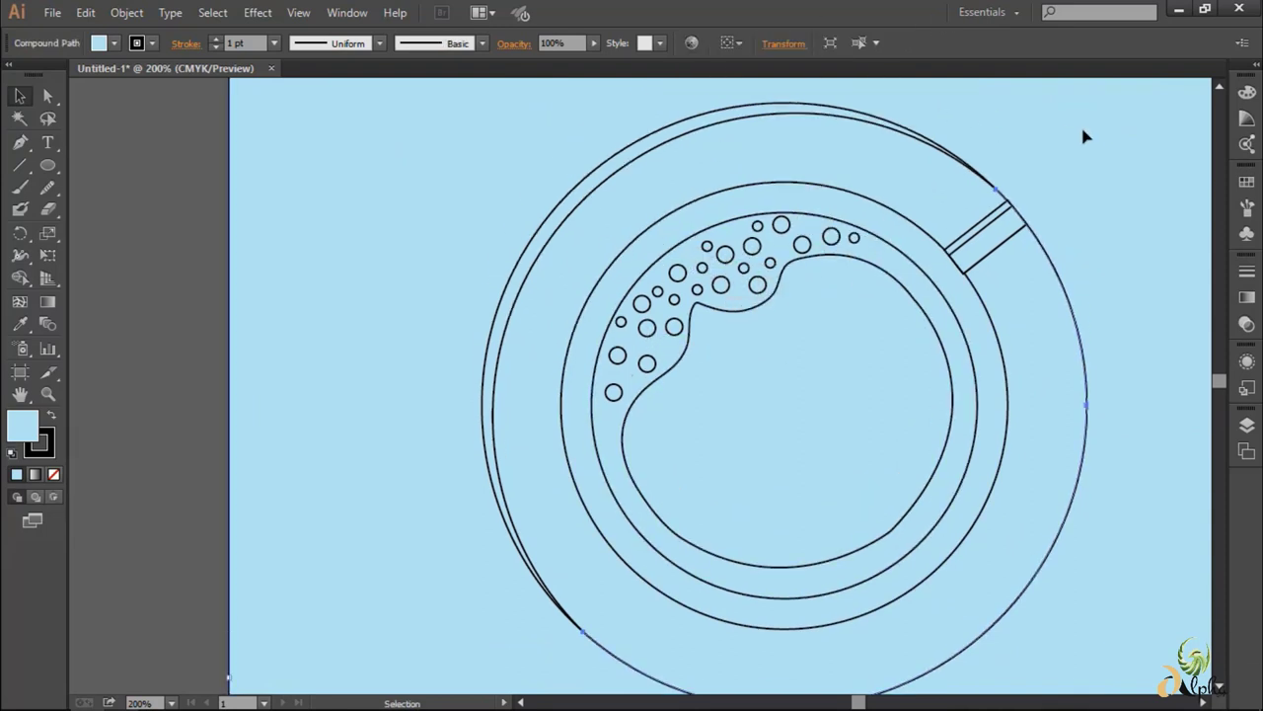
left_click(553, 229)
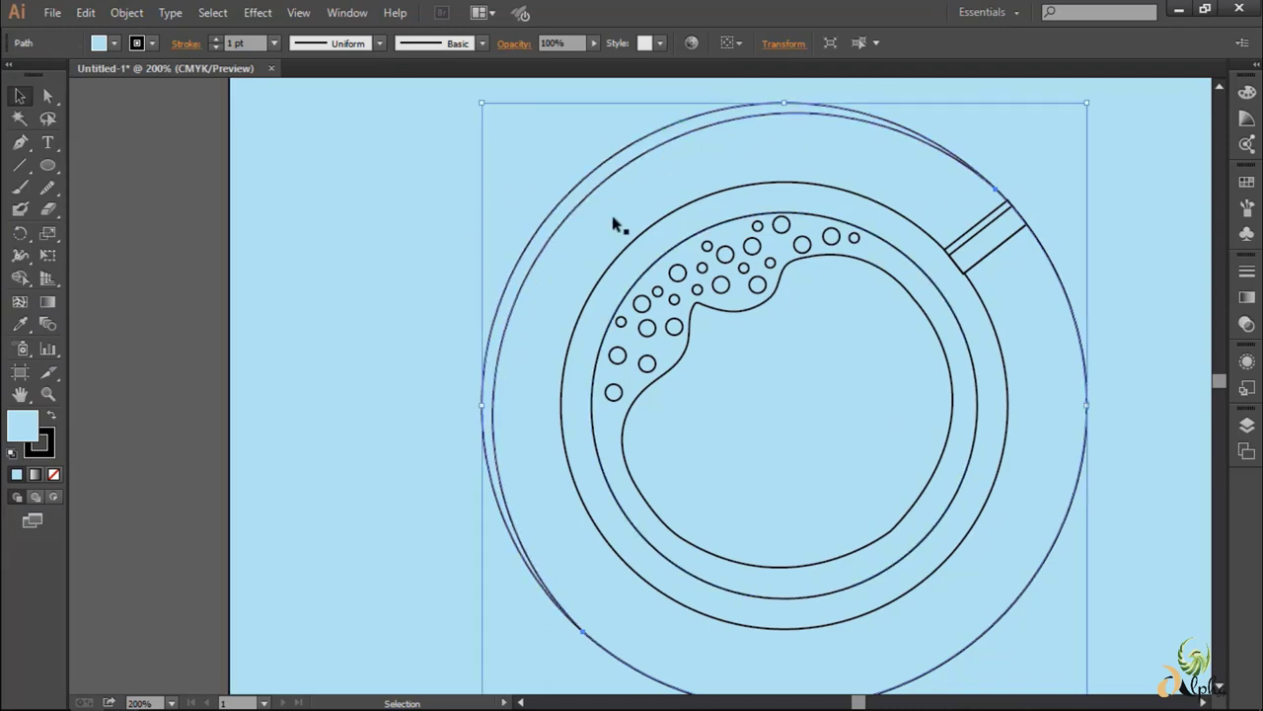
- Fill the cup's outer rim circle with pale yellow #EBF4B0
double_click(30, 430)
left_click_drag(670, 423, 670, 430)
left_click(439, 247)
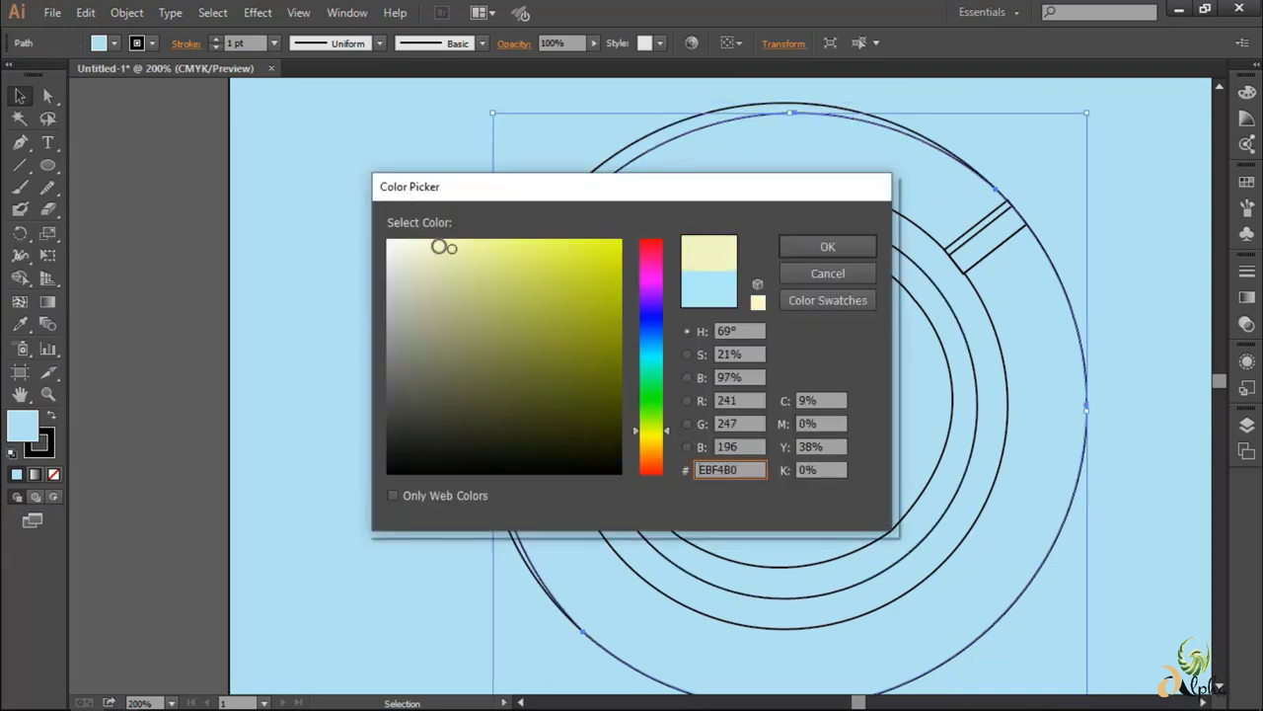
left_click(827, 246)
- Fill the saucer circle behind the cup with off-white #F4F4E6
left_click(657, 144)
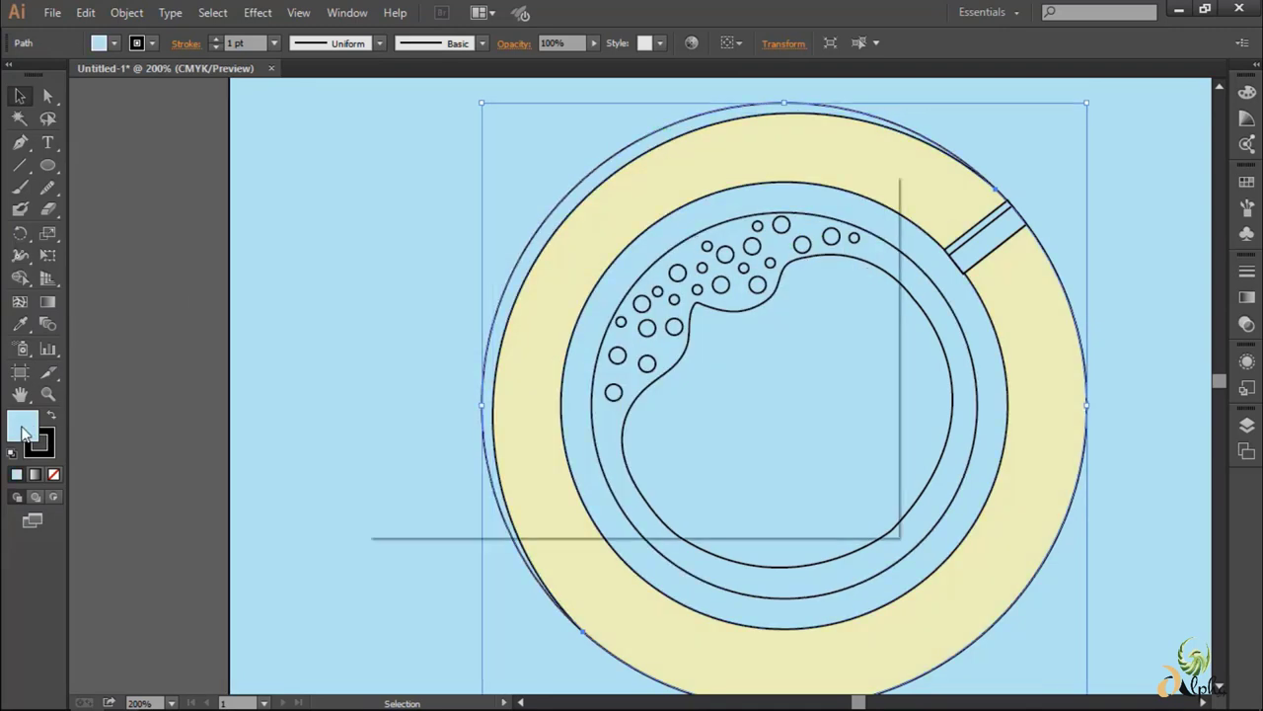
double_click(21, 426)
left_click_drag(671, 356, 670, 434)
left_click(402, 248)
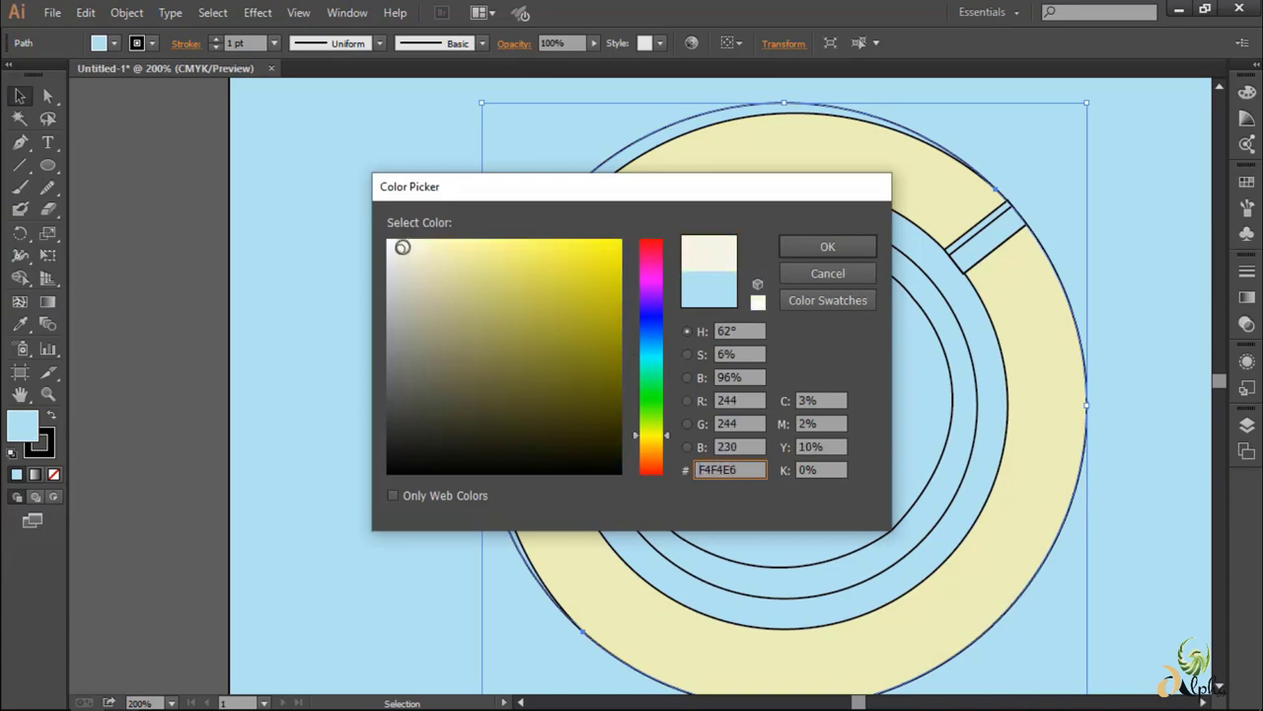
key("Return")
left_click(983, 253)
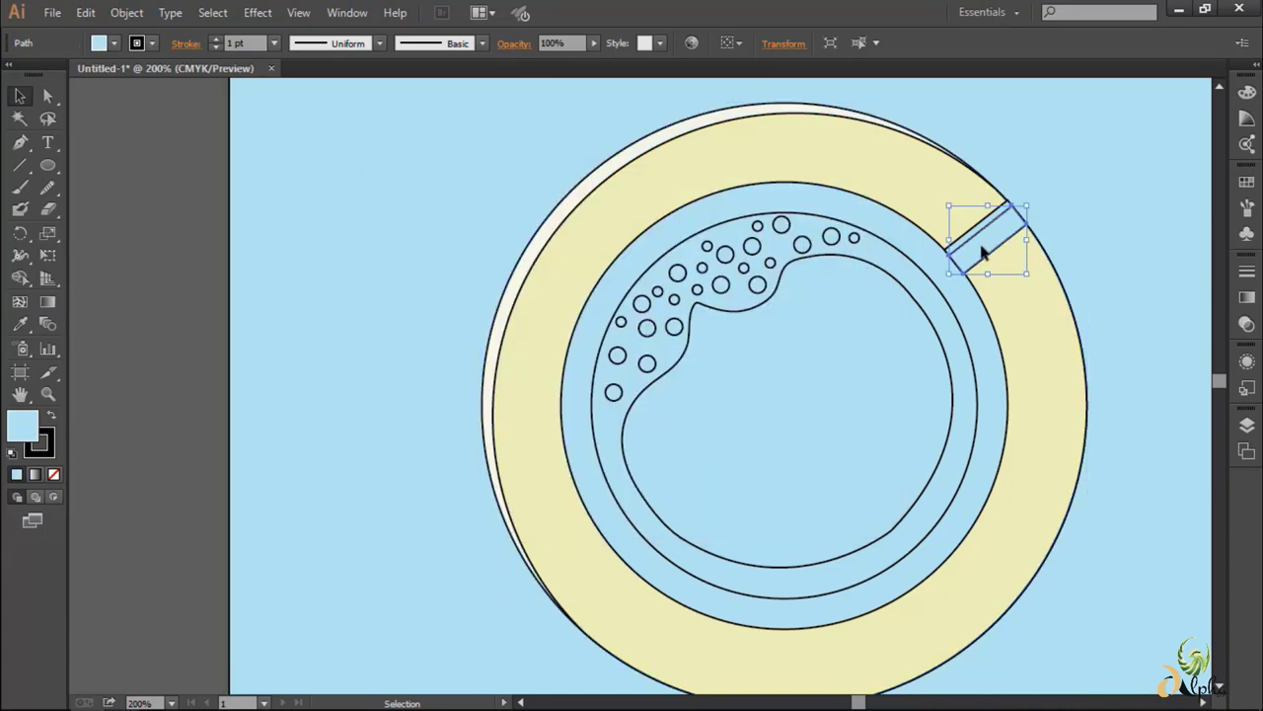
left_click(984, 261)
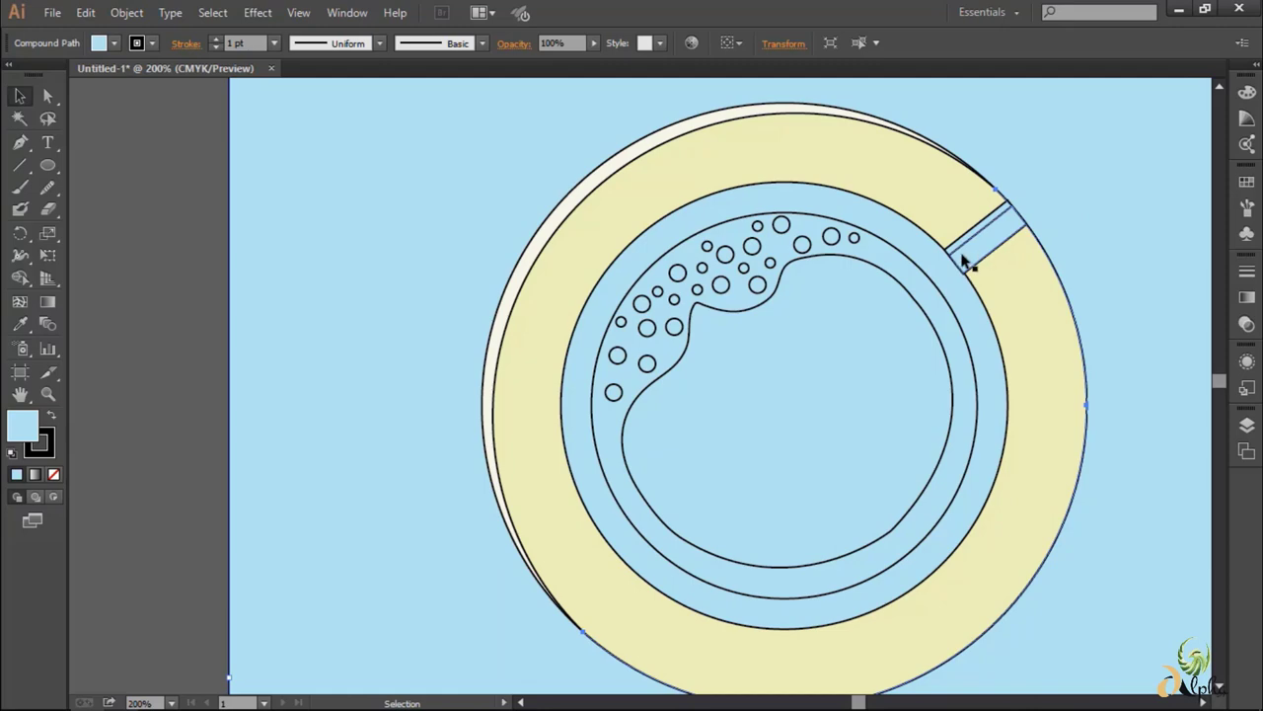
scroll(966, 258, "up", 2, "alt")
- Shape-build the small leftover piece into the inner blue circle where the handle band crosses
left_click(1009, 279, "shift")
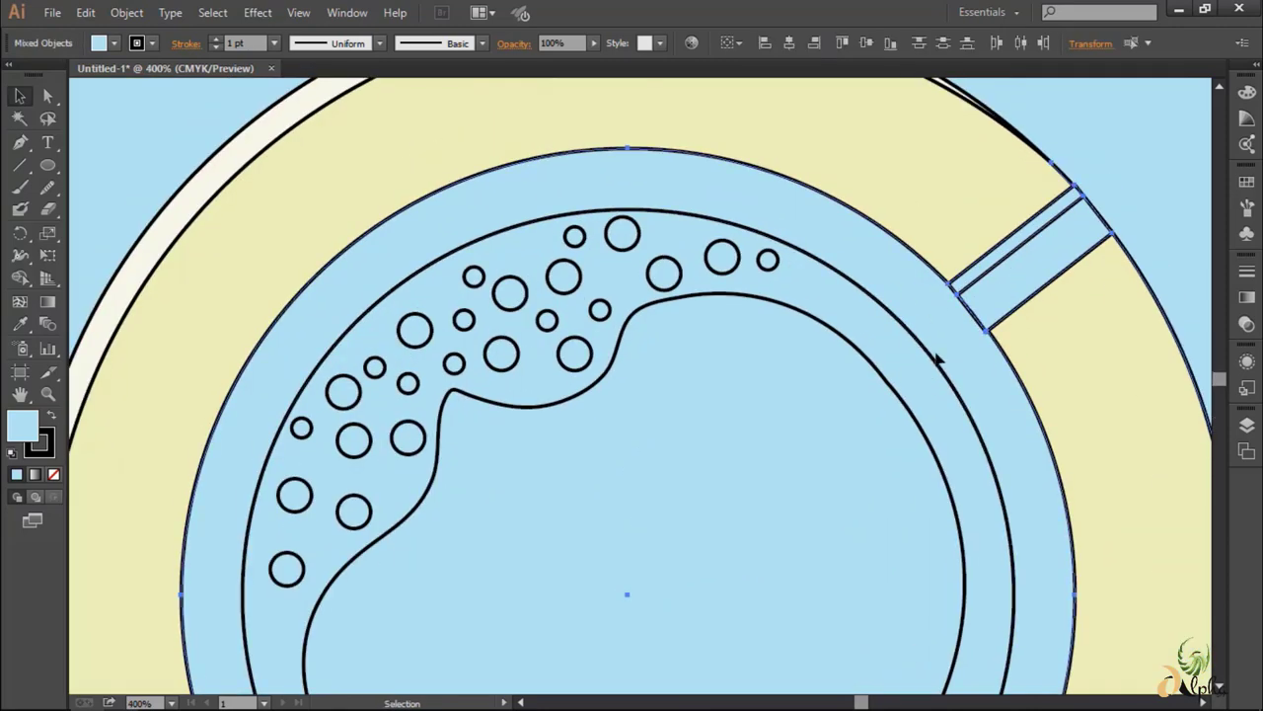
scroll(750, 266, "up", 2)
left_click(20, 280)
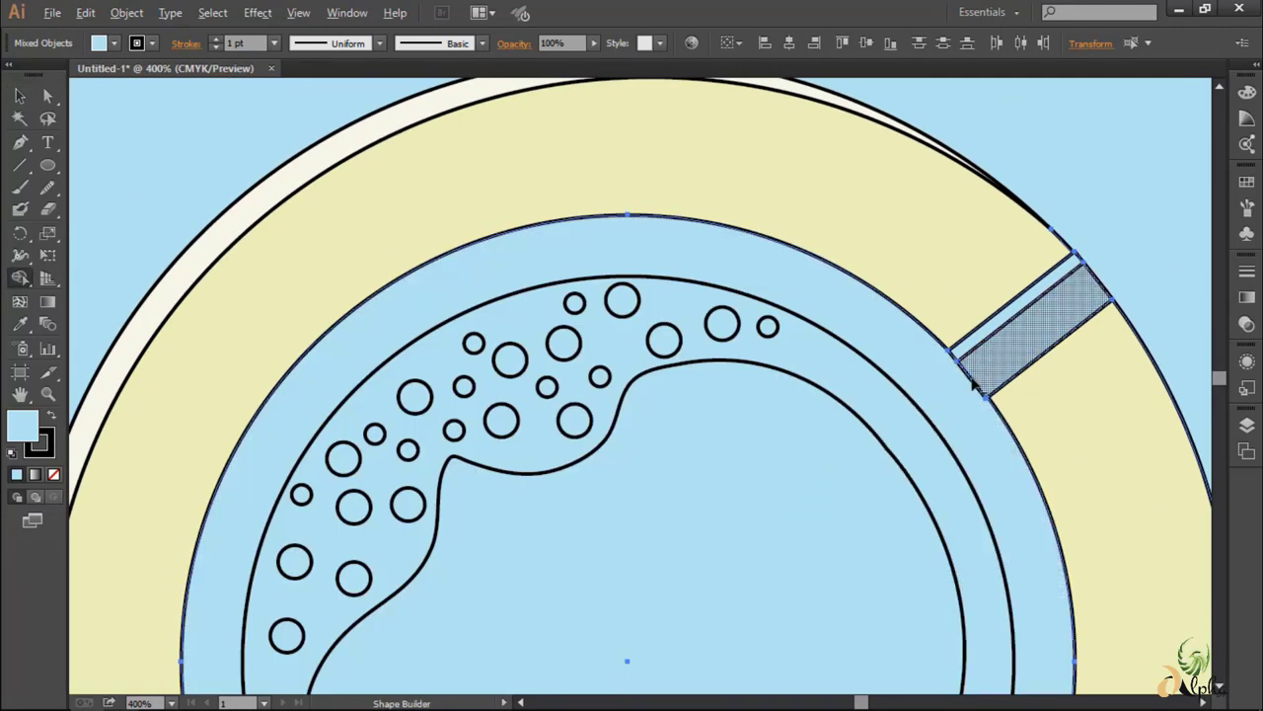
left_click(965, 385)
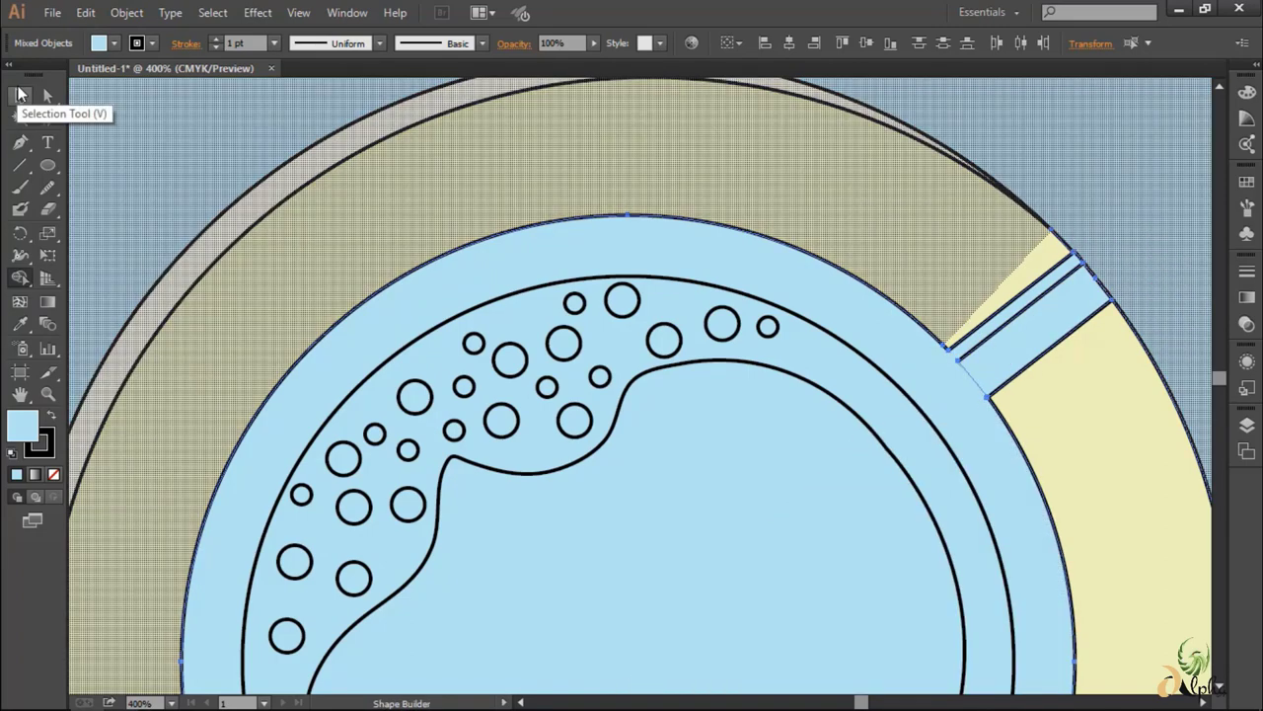
left_click(20, 94)
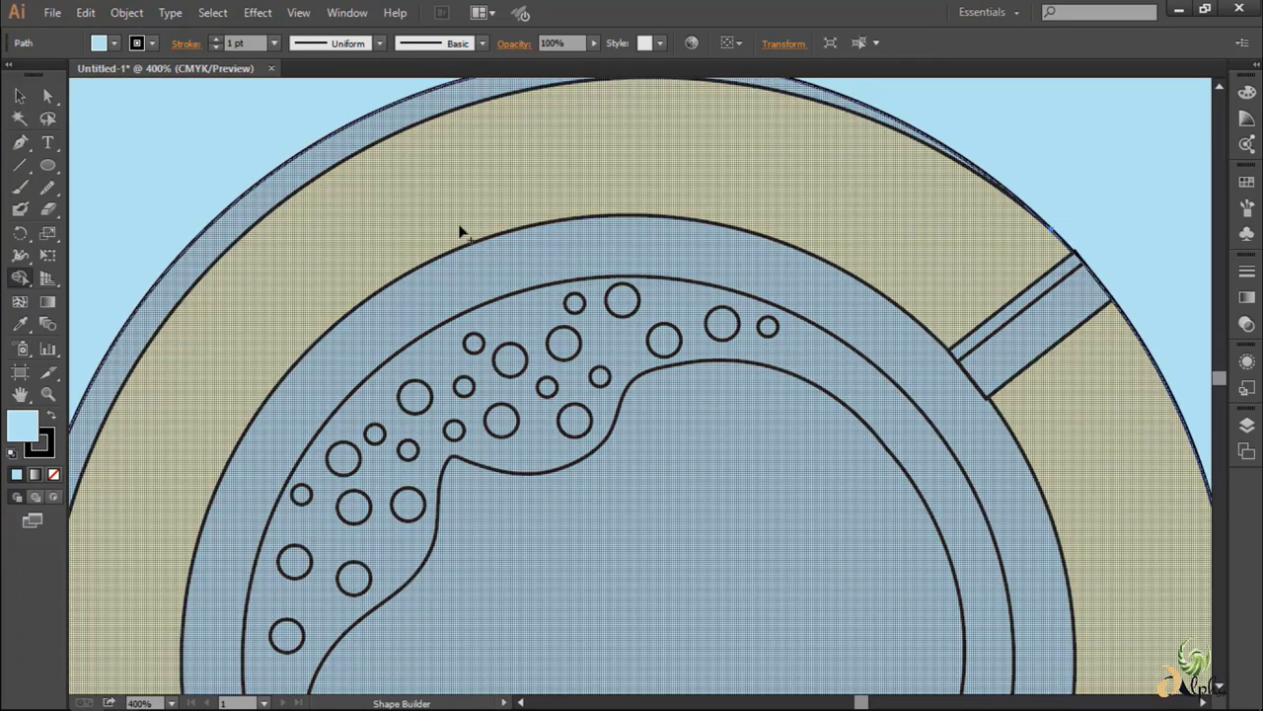
left_click(1066, 325)
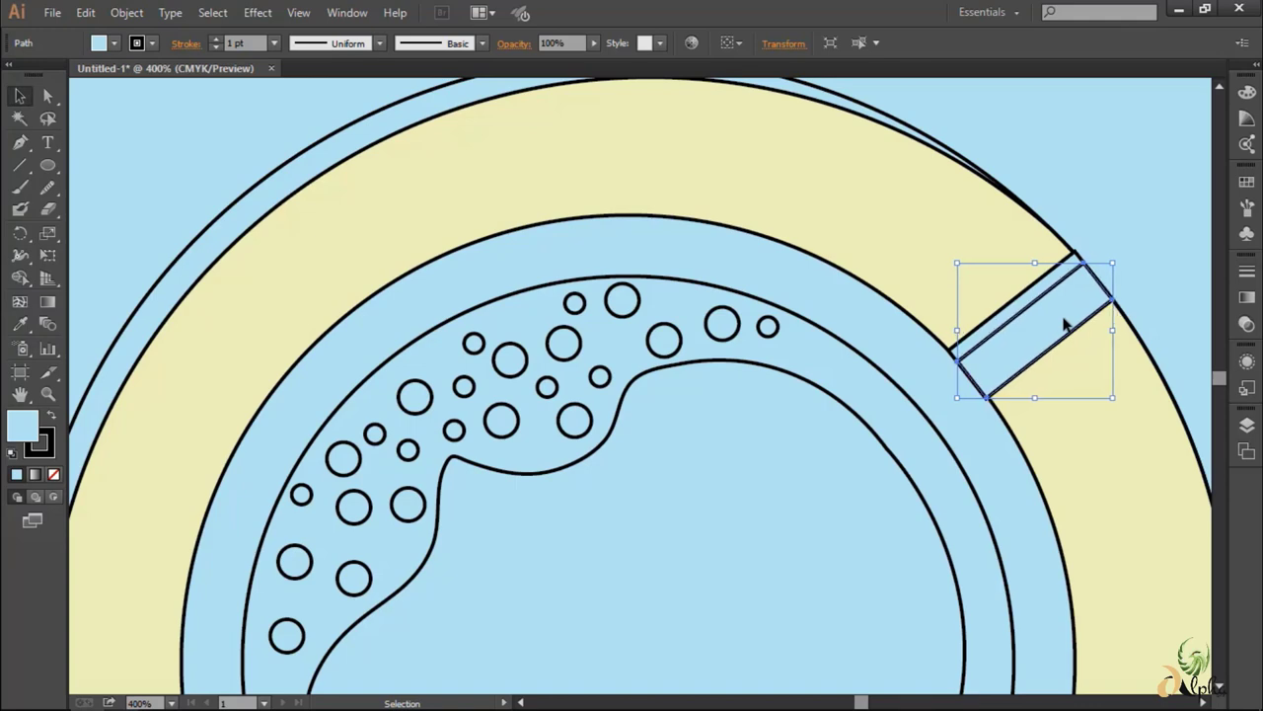
key("ctrl+plus")
key("ctrl+plus")
key("ctrl+plus")
- Fill the wider part of the handle band with pale cream #F6F7E2
left_click_drag(780, 515, 760, 516)
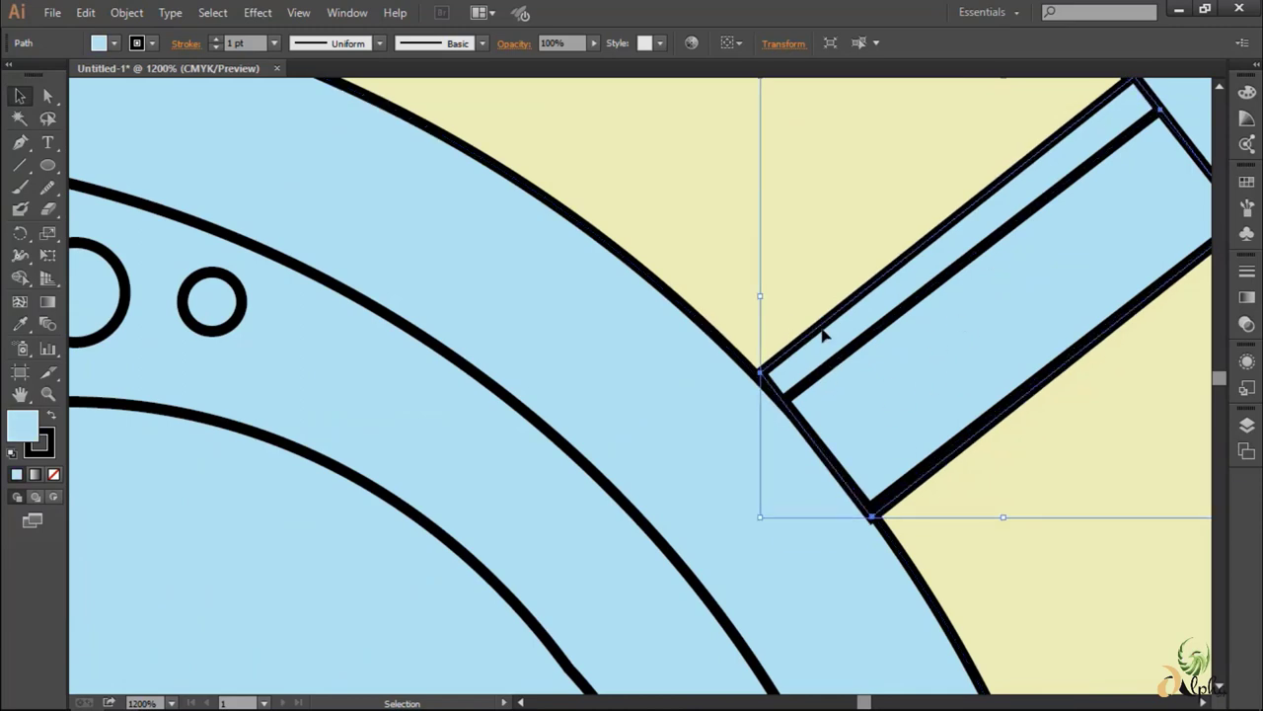
left_click(944, 375)
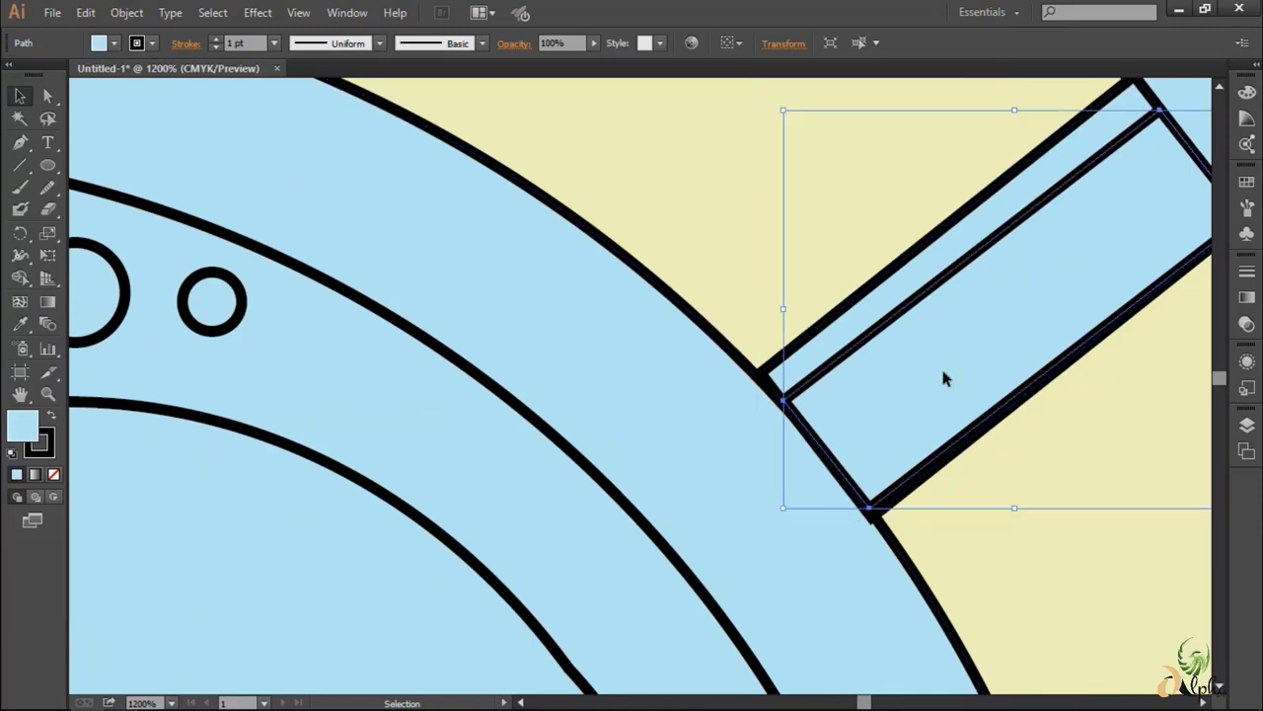
double_click(23, 426)
left_click_drag(673, 355, 679, 435)
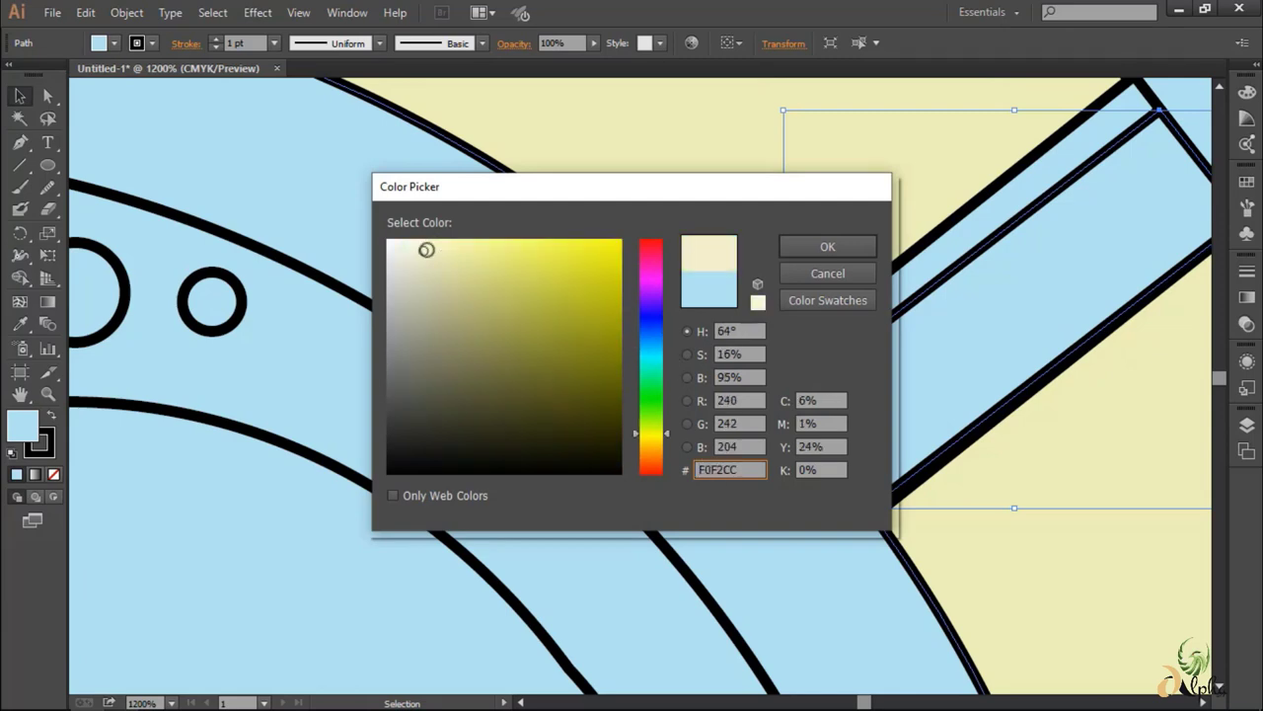
left_click(845, 247)
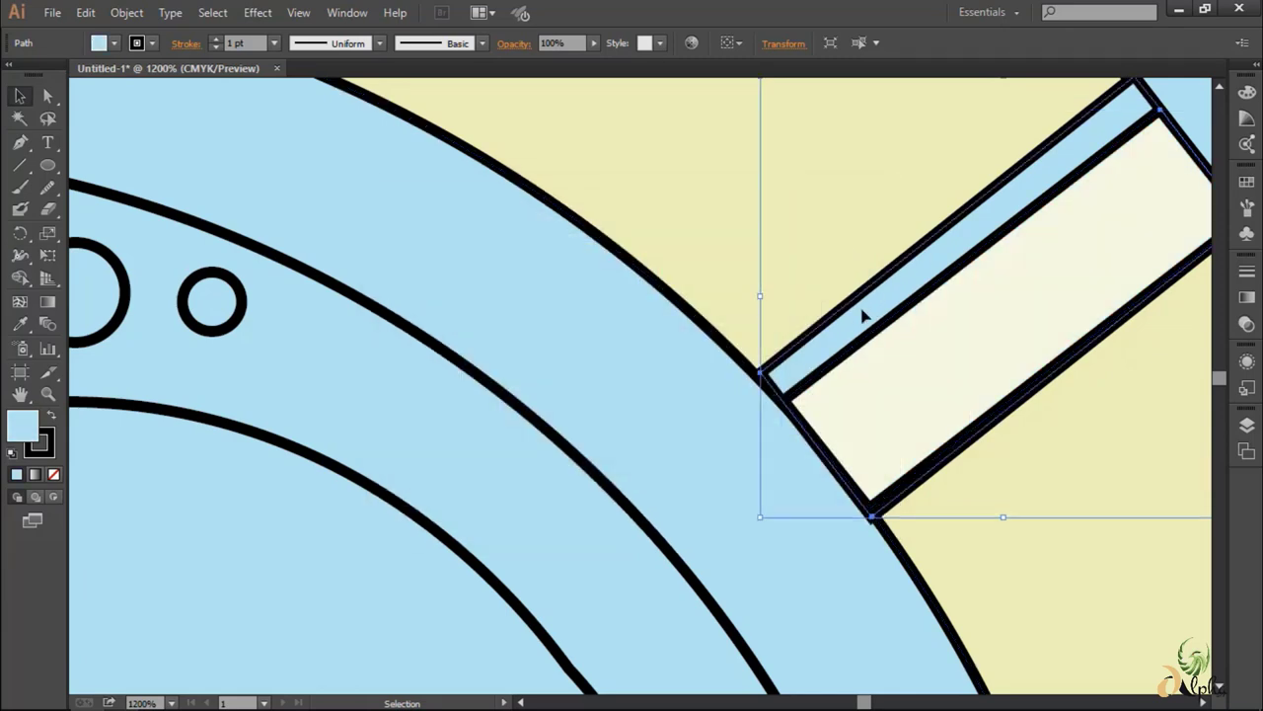
- Eyedropper the band's cream fill onto the inner rim ring
left_click(632, 387)
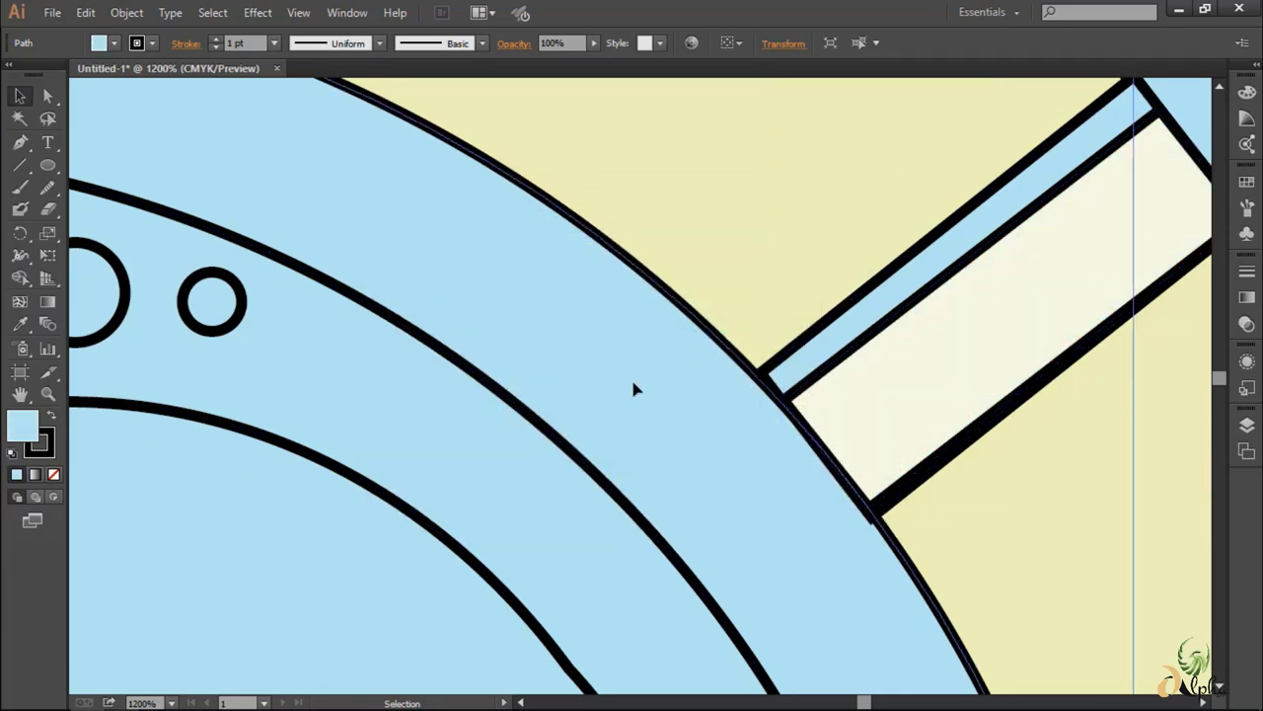
scroll(599, 469, "up", 2)
key("i")
left_click(981, 404)
scroll(519, 444, "up", 6)
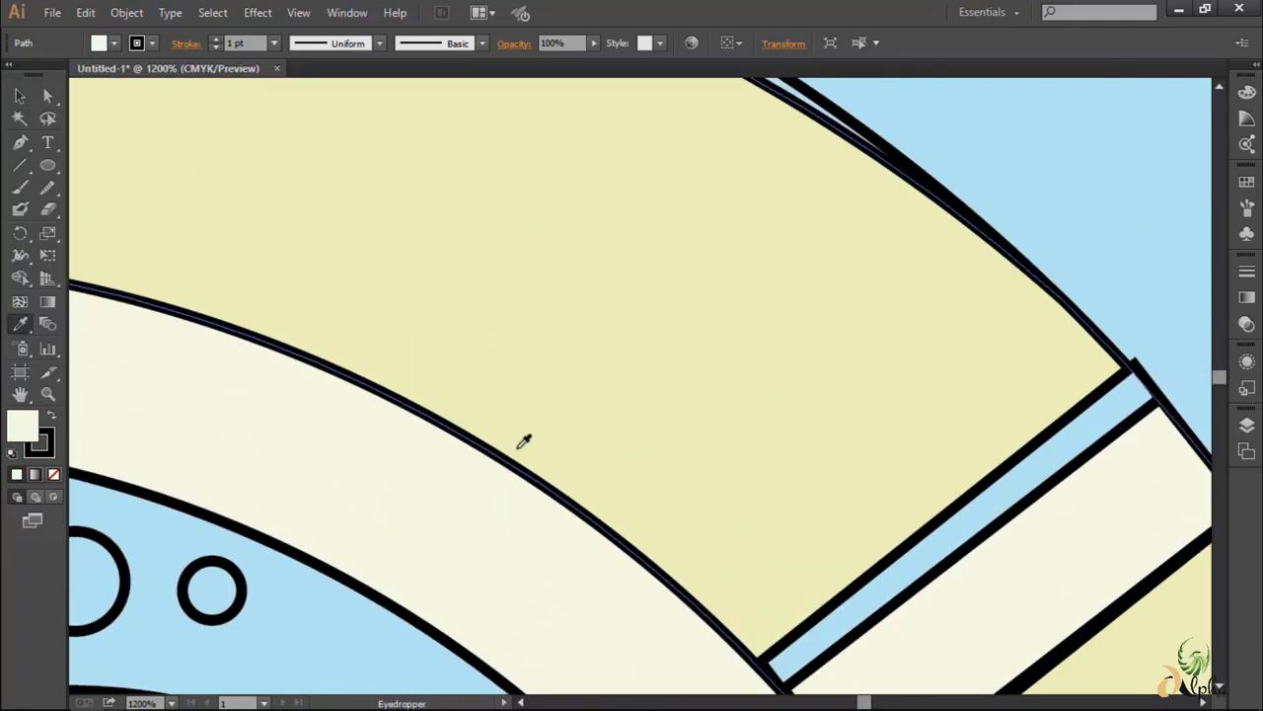
scroll(194, 314, "down", 3)
key("v")
- Make the handle band's thin strip white
left_click(906, 460)
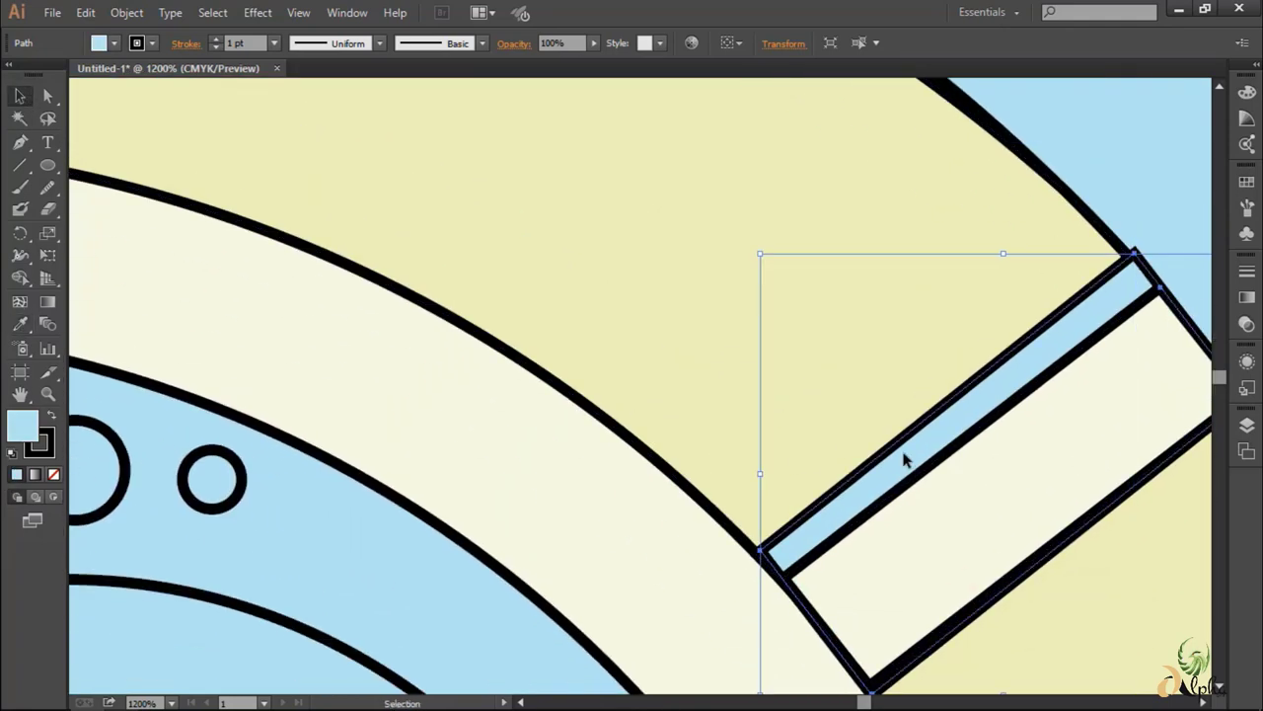
double_click(29, 425)
left_click(802, 250)
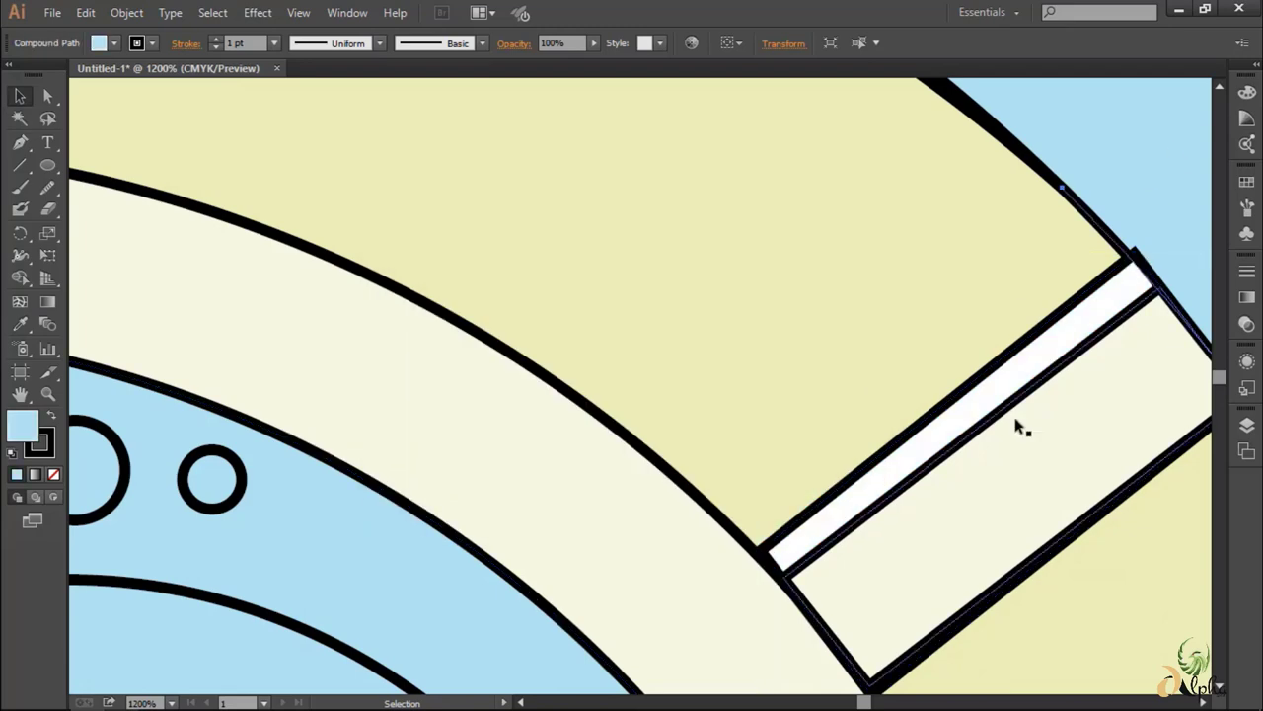
- Nudge the strip's corner anchor so it sits flush against the rim edge
key("a")
left_click(1138, 255)
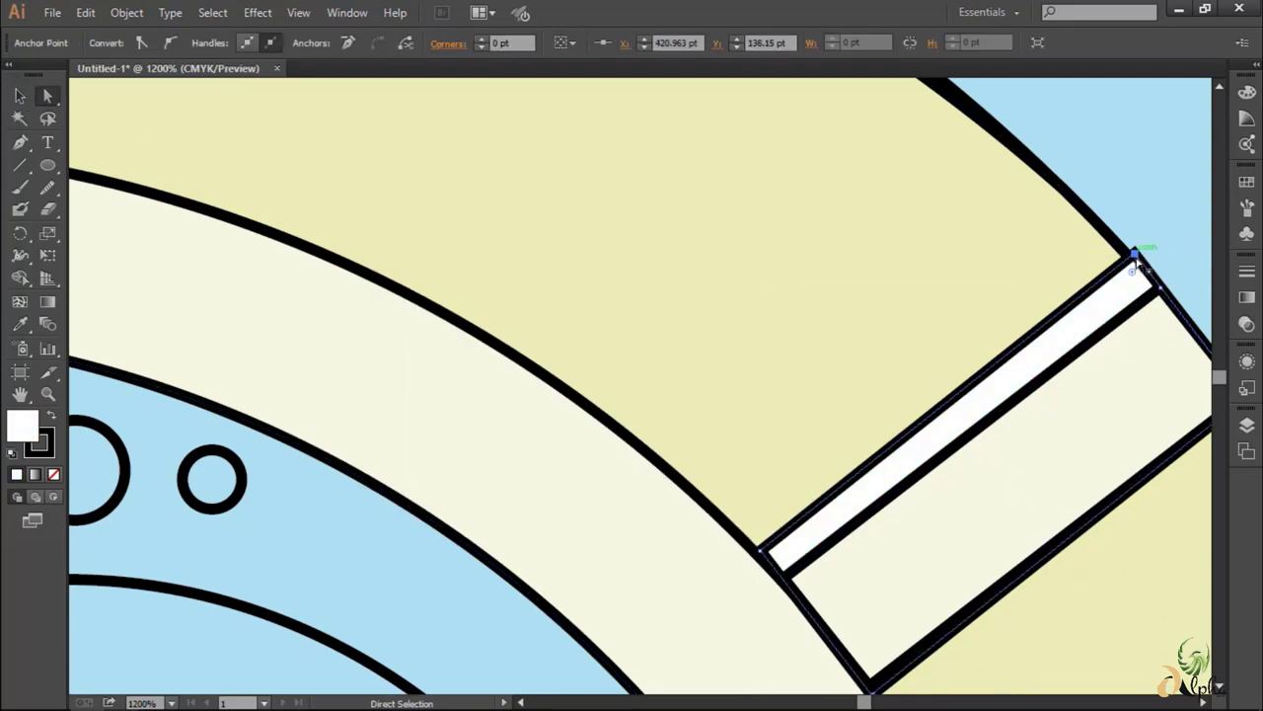
scroll(1156, 233, "down", 2)
scroll(968, 313, "right", 4)
left_click(965, 314)
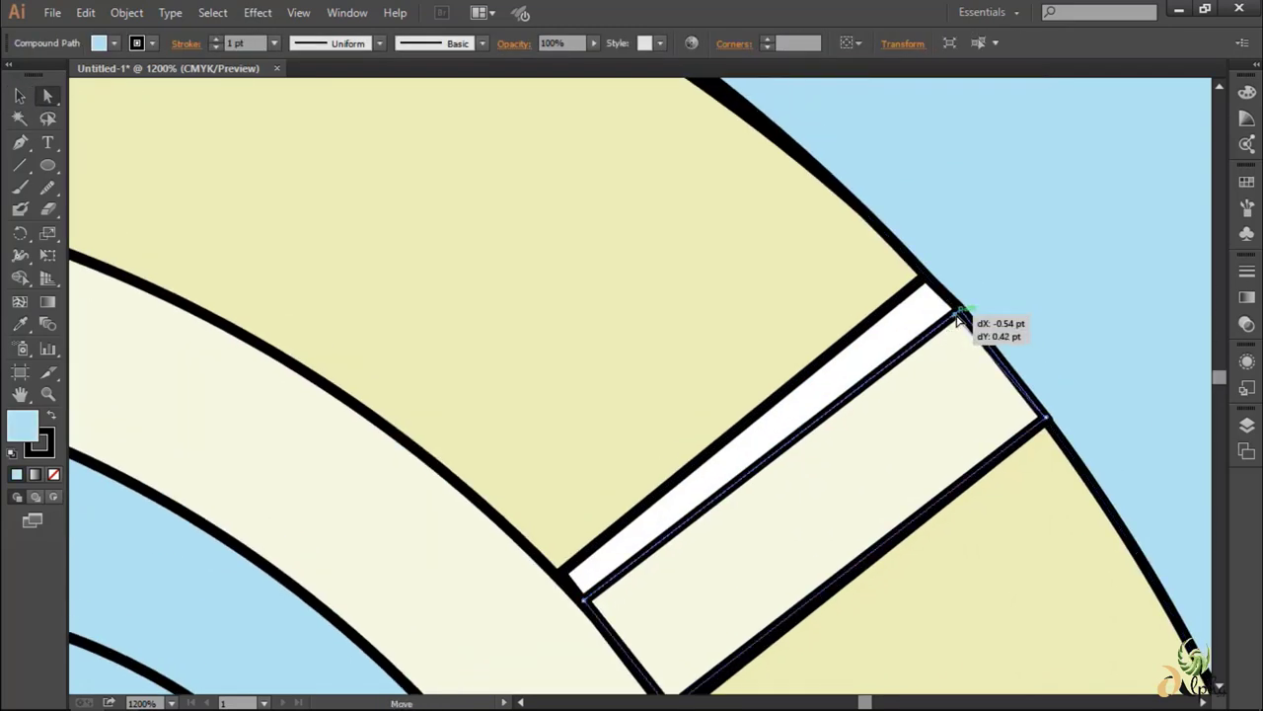
scroll(992, 282, "down", 2)
left_click_drag(674, 600, 677, 604)
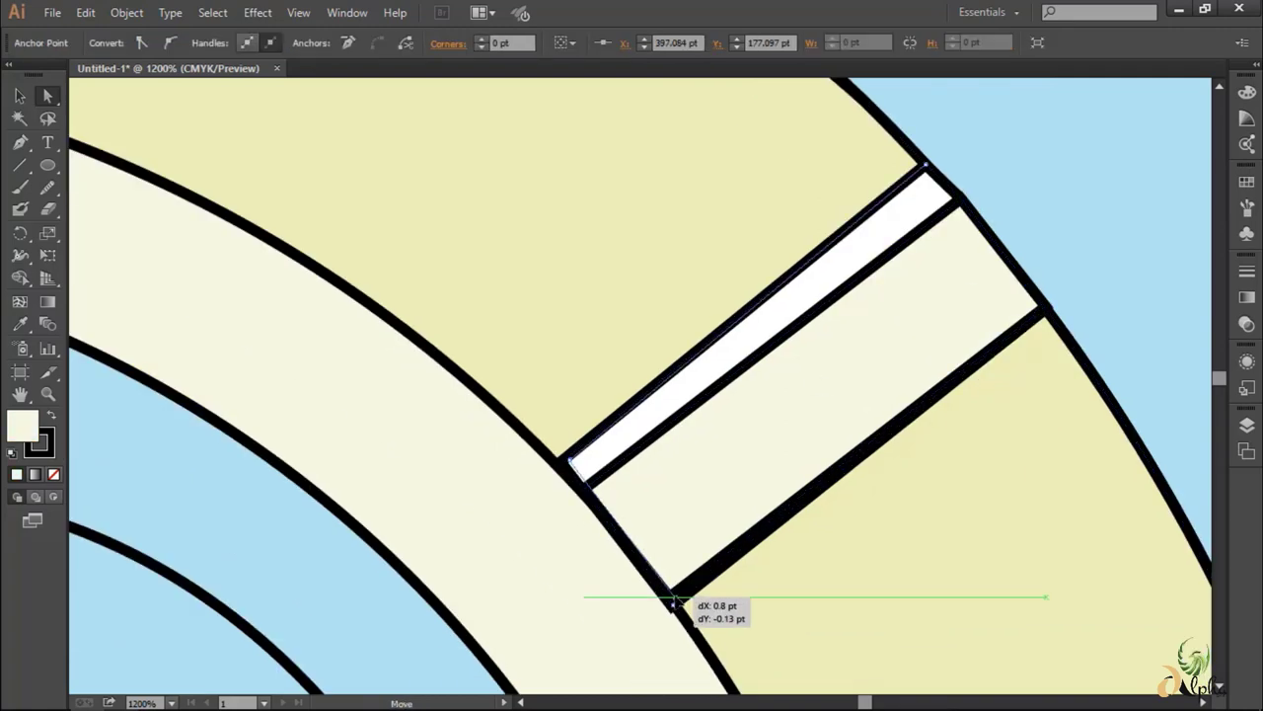
left_click(1049, 219)
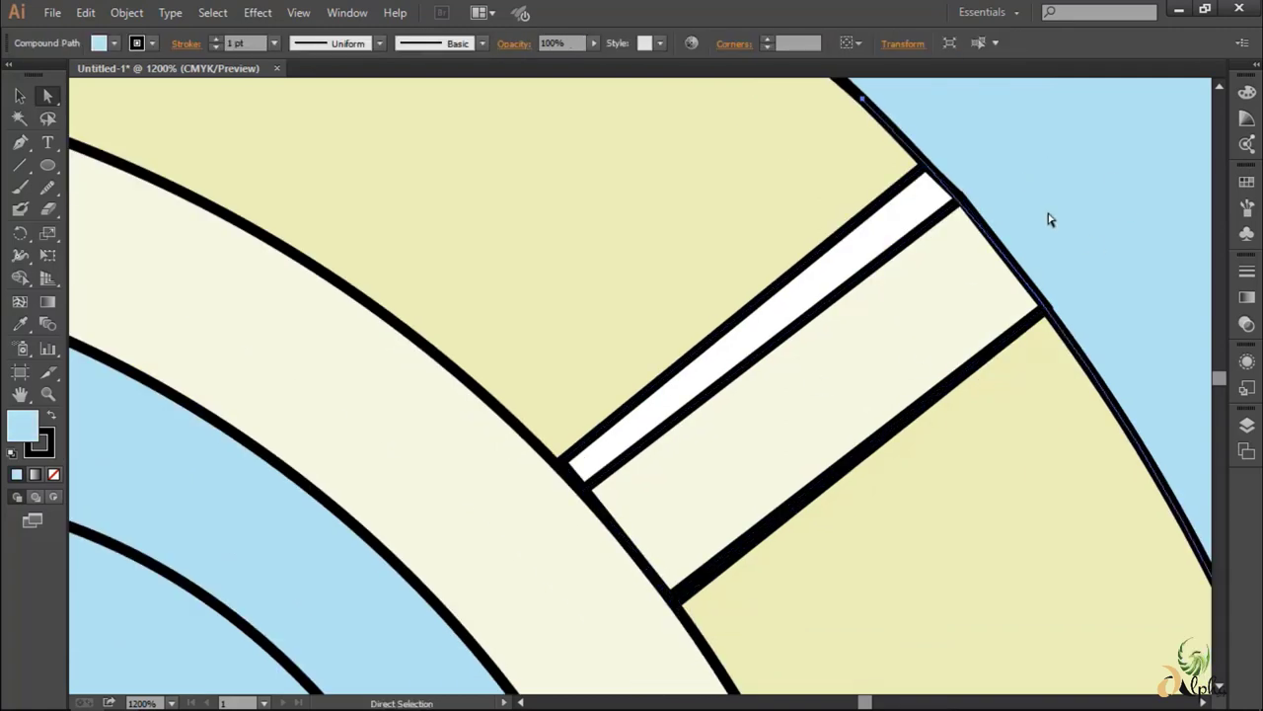
key("ctrl+0")
- Lighten the saucer's outer circle fill toward white
left_click(694, 276)
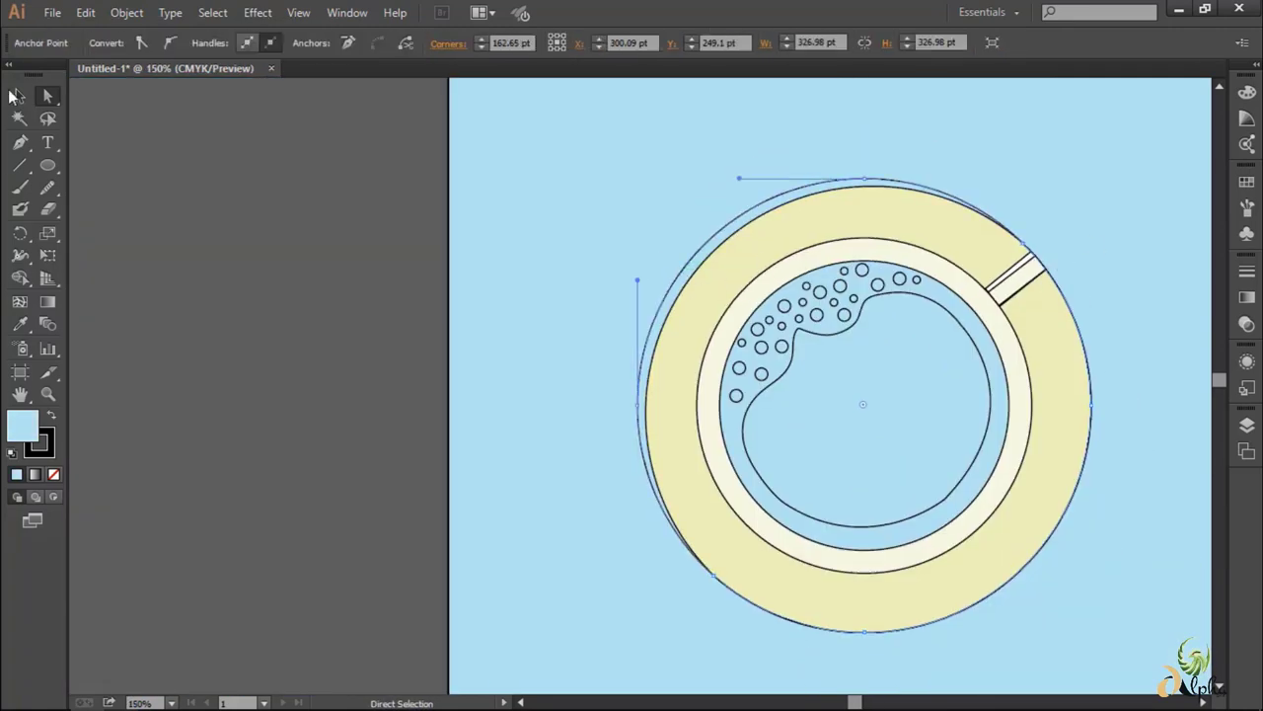
key("v")
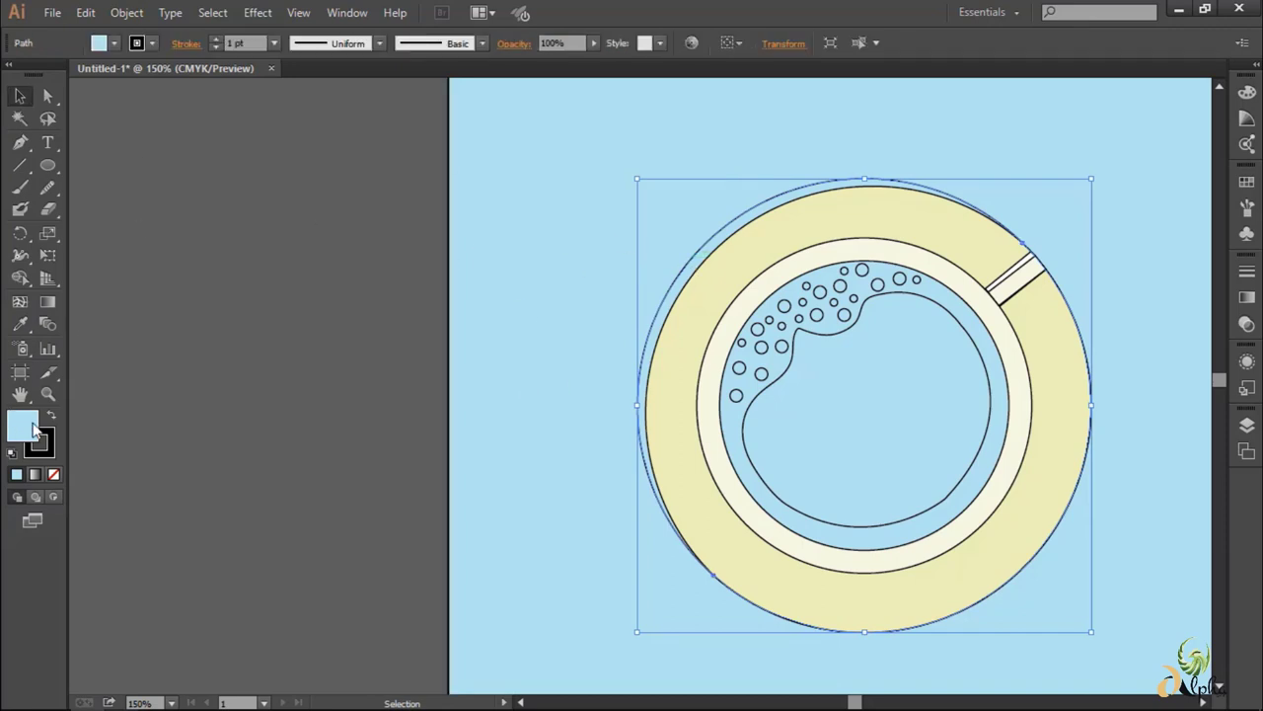
double_click(23, 425)
left_click(428, 240)
left_click(828, 247)
left_click(769, 129)
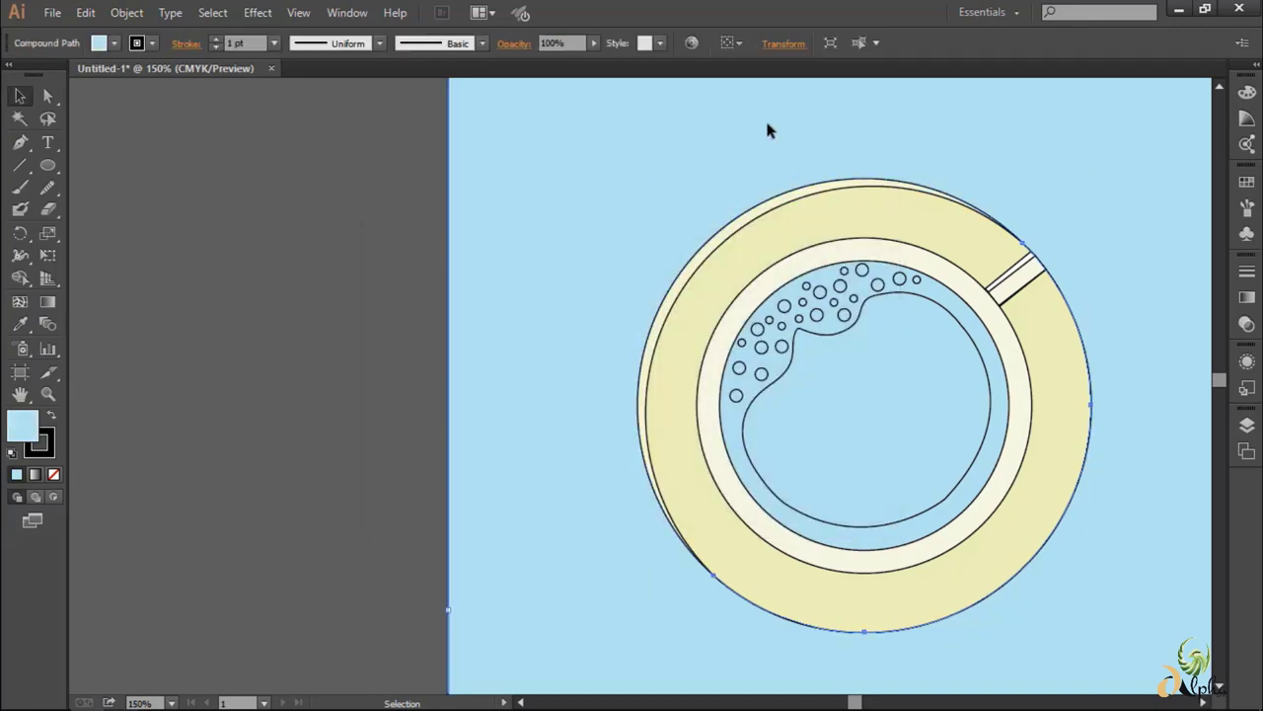
left_click(818, 342)
left_click(826, 425)
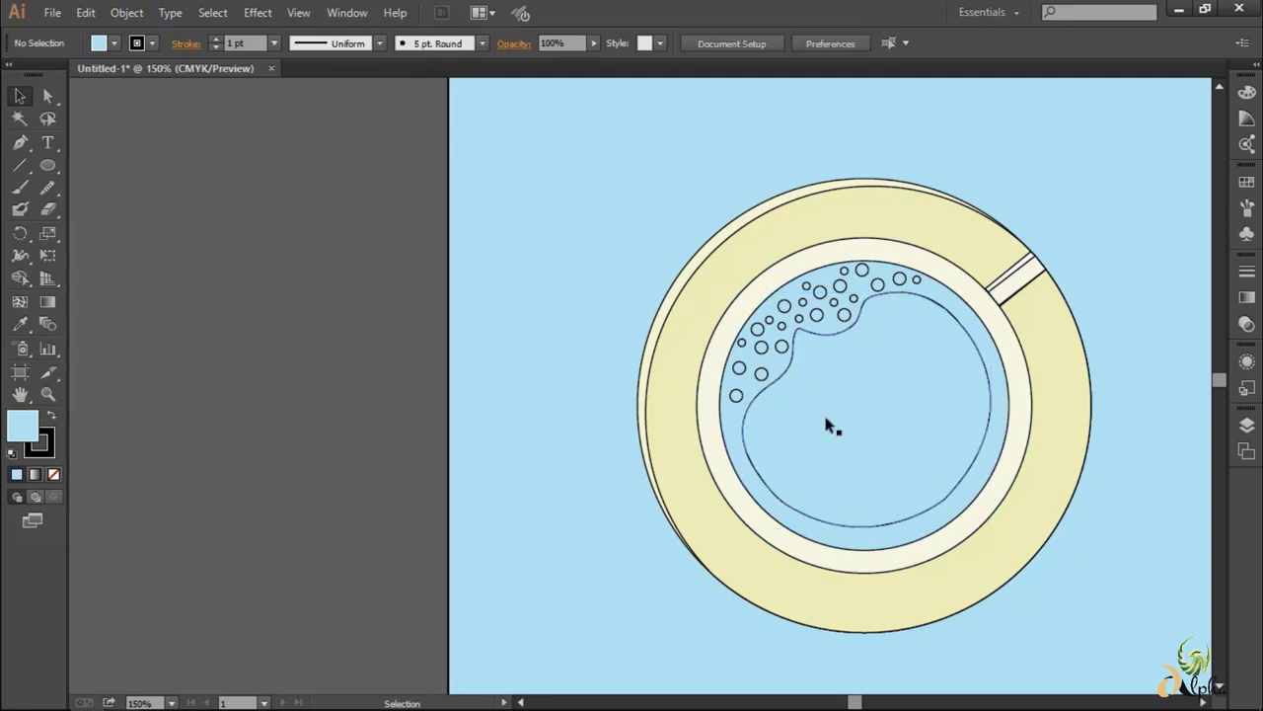
scroll(938, 319, "up", 2)
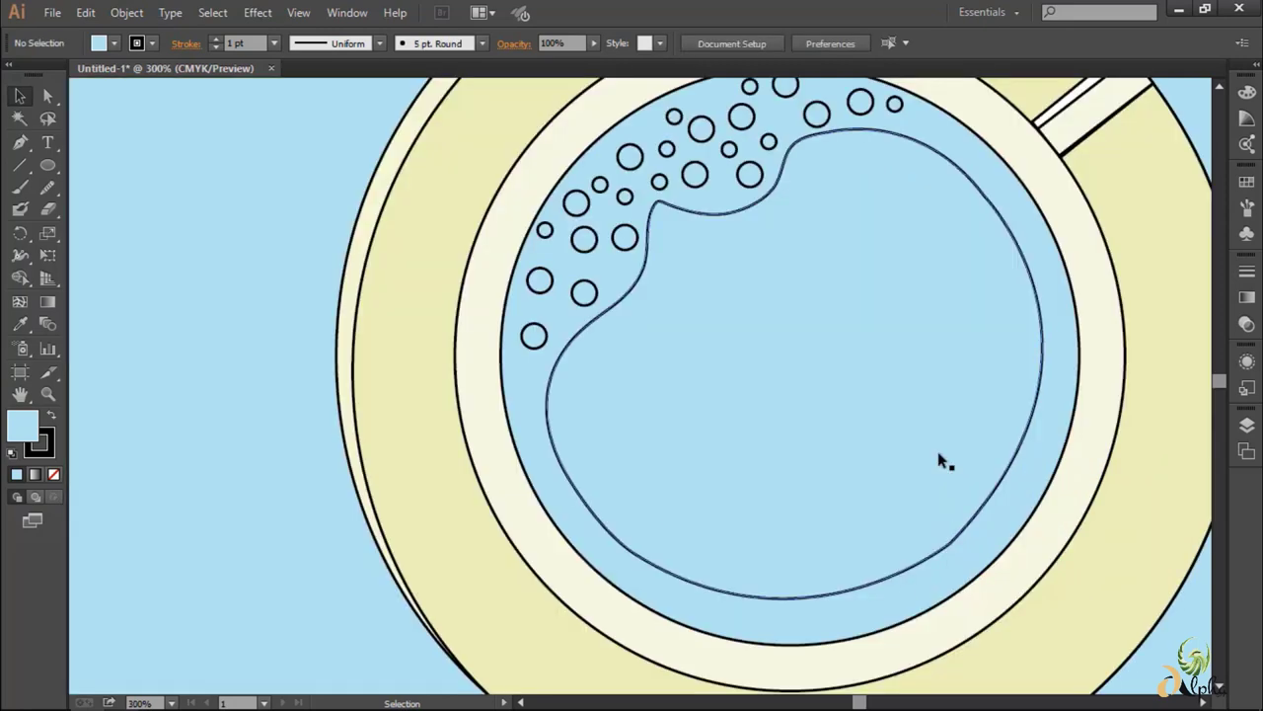
- Shift-select all sixteen foam bubble circles across the froth band
left_click(534, 471)
left_click(540, 414, "shift")
left_click(583, 425, "shift")
left_click(545, 362, "shift")
left_click(583, 373, "shift")
left_click(625, 371, "shift")
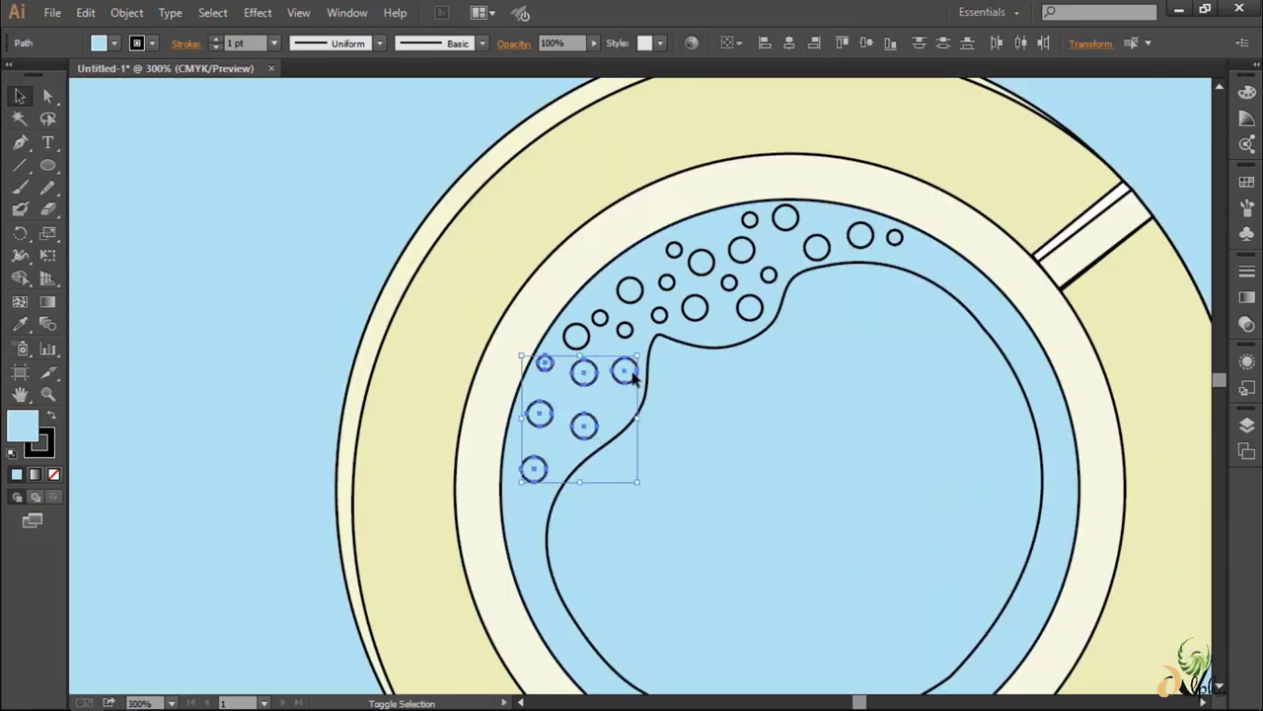
left_click(600, 317, "shift")
left_click(629, 289, "shift")
left_click(695, 307, "shift")
left_click(749, 307, "shift")
left_click(741, 250, "shift")
left_click(750, 218, "shift")
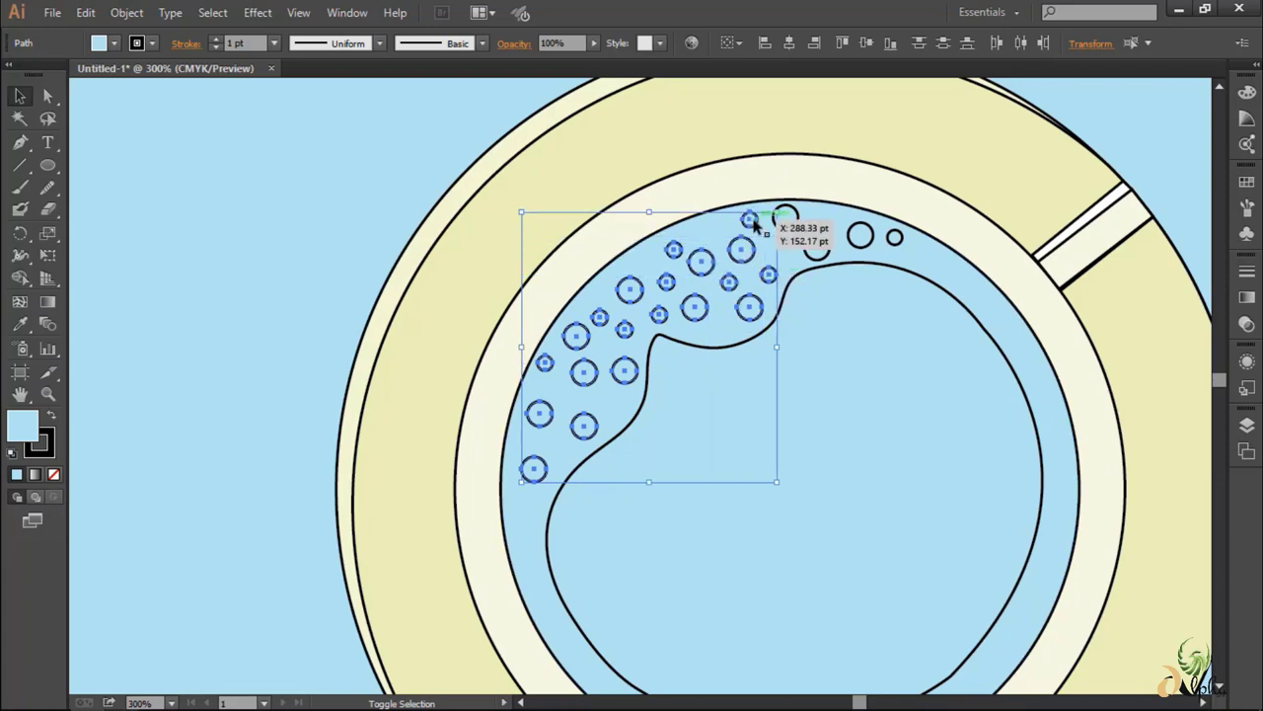
left_click(785, 215, "shift")
left_click(816, 249, "shift")
left_click(860, 235, "shift")
left_click(894, 237, "shift")
- Fill the bubbles black #000000 and combine them into one compound path
double_click(23, 426)
type("000000")
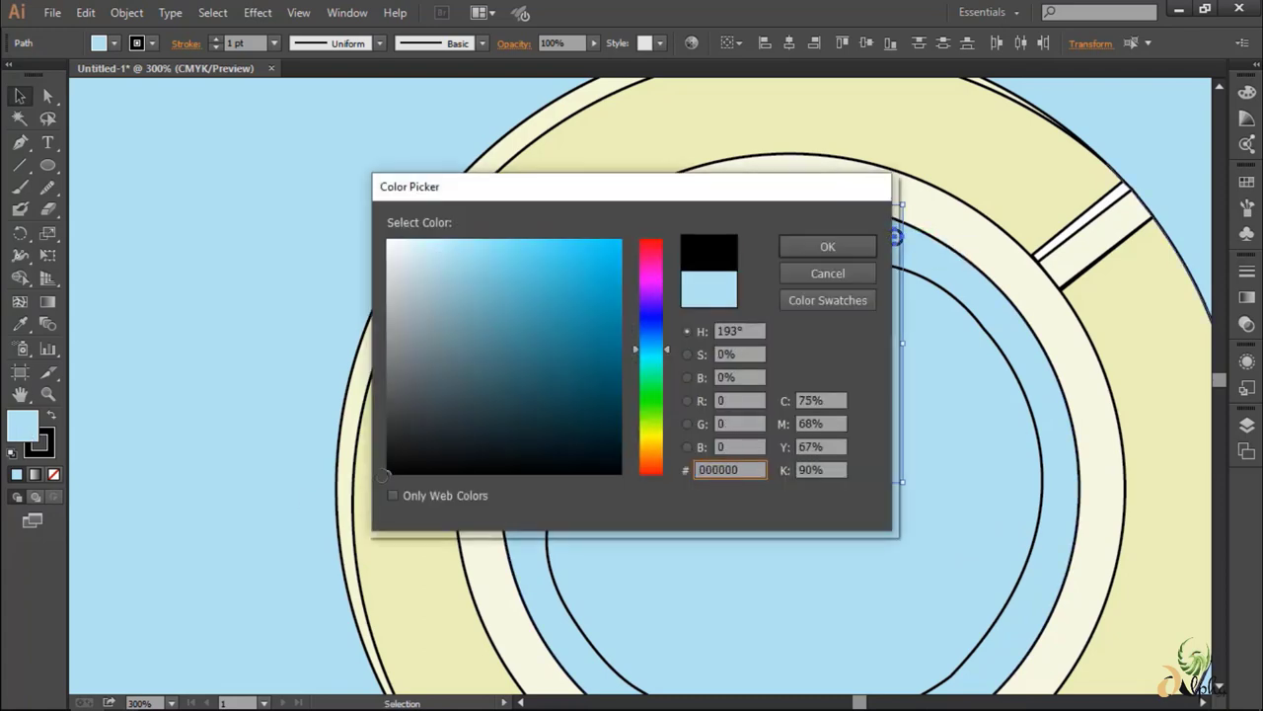
left_click(402, 415)
key("Return")
left_click(302, 536)
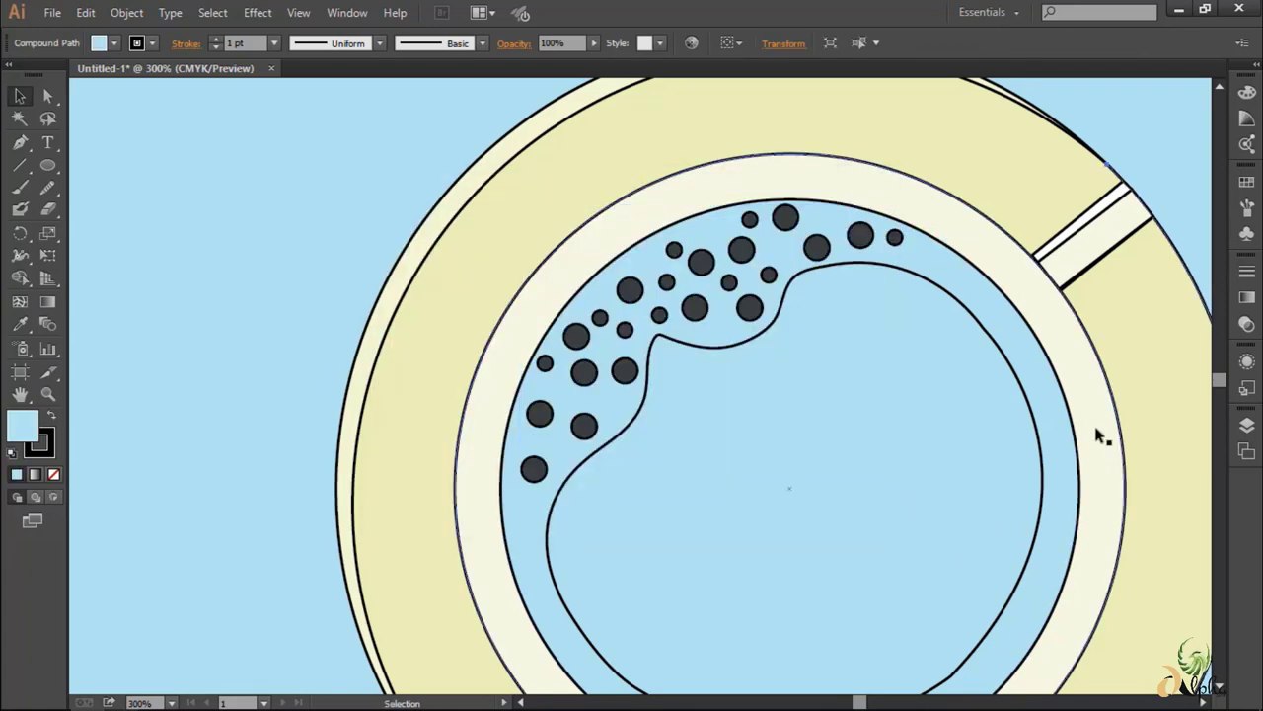
- Run the Smooth tool along the liquid shape's wavy outline to round off its upper-left notch
scroll(1100, 432, "down", 5)
scroll(1071, 479, "up", 2)
scroll(1072, 479, "up", 5)
left_click_drag(47, 186, 139, 207)
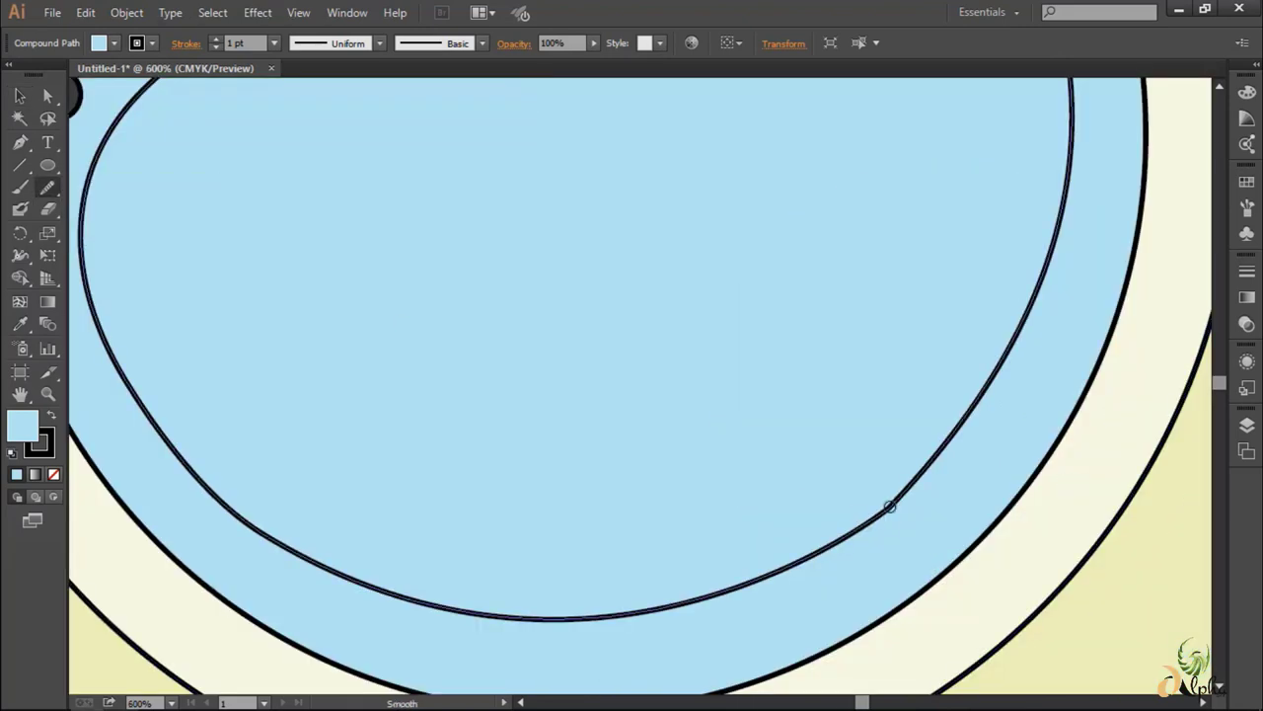
mouse_move(890, 507)
left_mouse_down()
mouse_move(898, 529)
mouse_move(929, 477)
left_mouse_up()
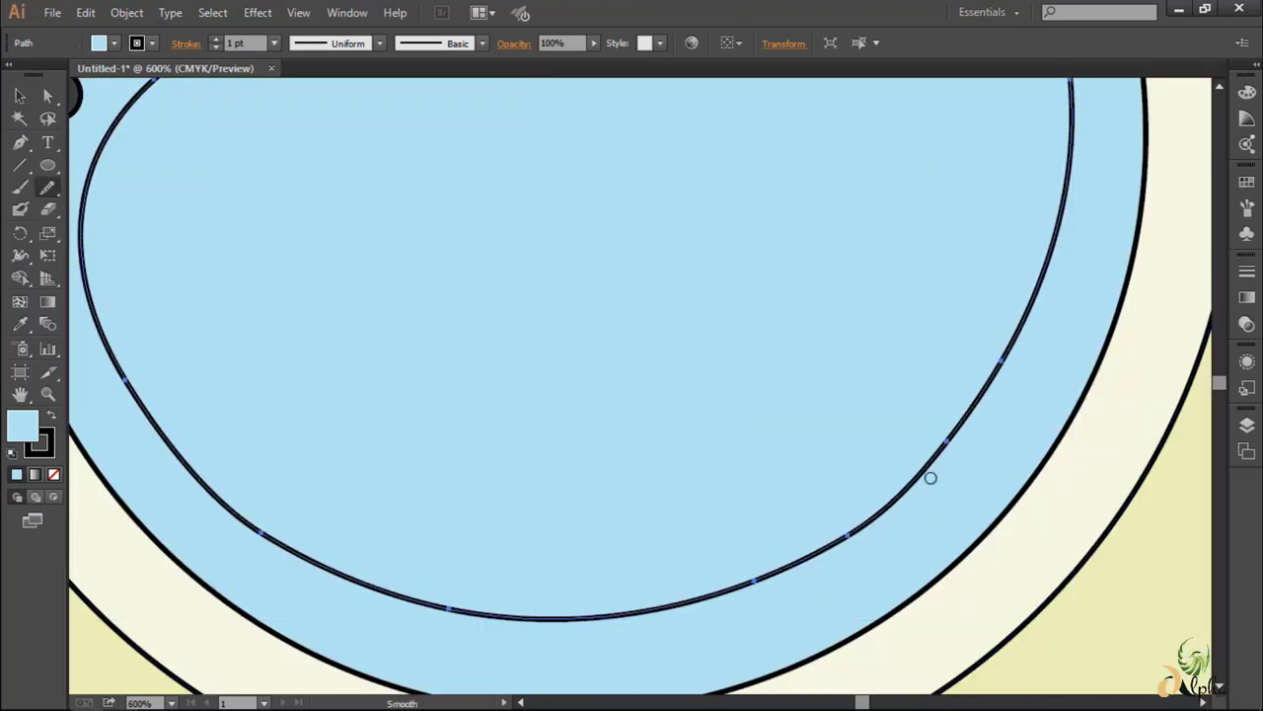
key("v")
scroll(488, 411, "down", 2)
scroll(698, 505, "down", 2)
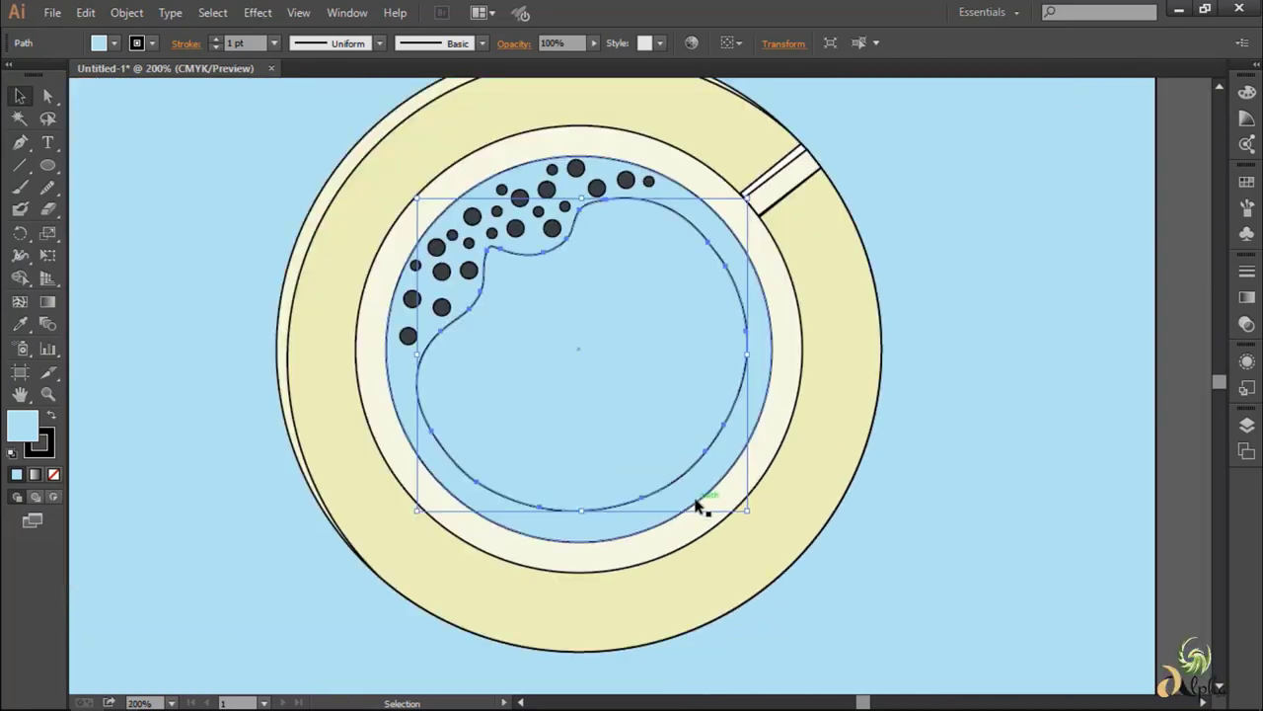
scroll(526, 259, "up", 5)
scroll(526, 259, "up", 1)
left_click(47, 190)
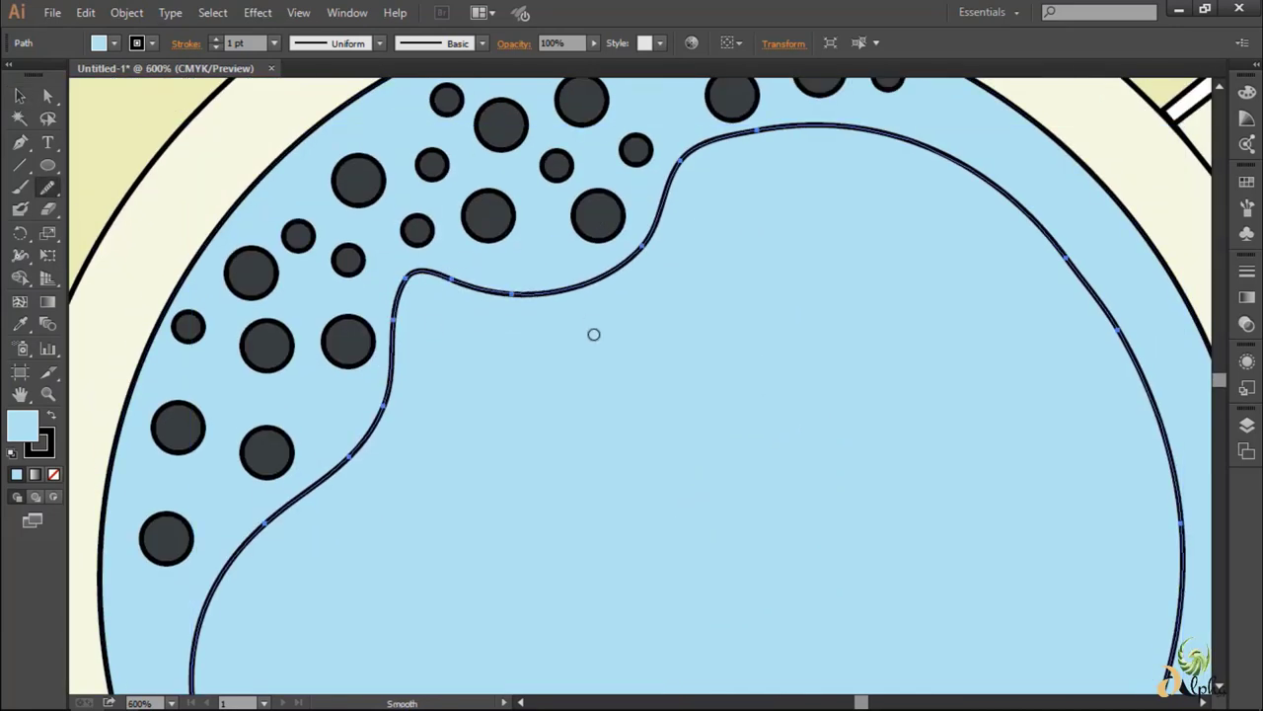
key("v")
scroll(618, 412, "down", 2)
scroll(618, 413, "down", 1)
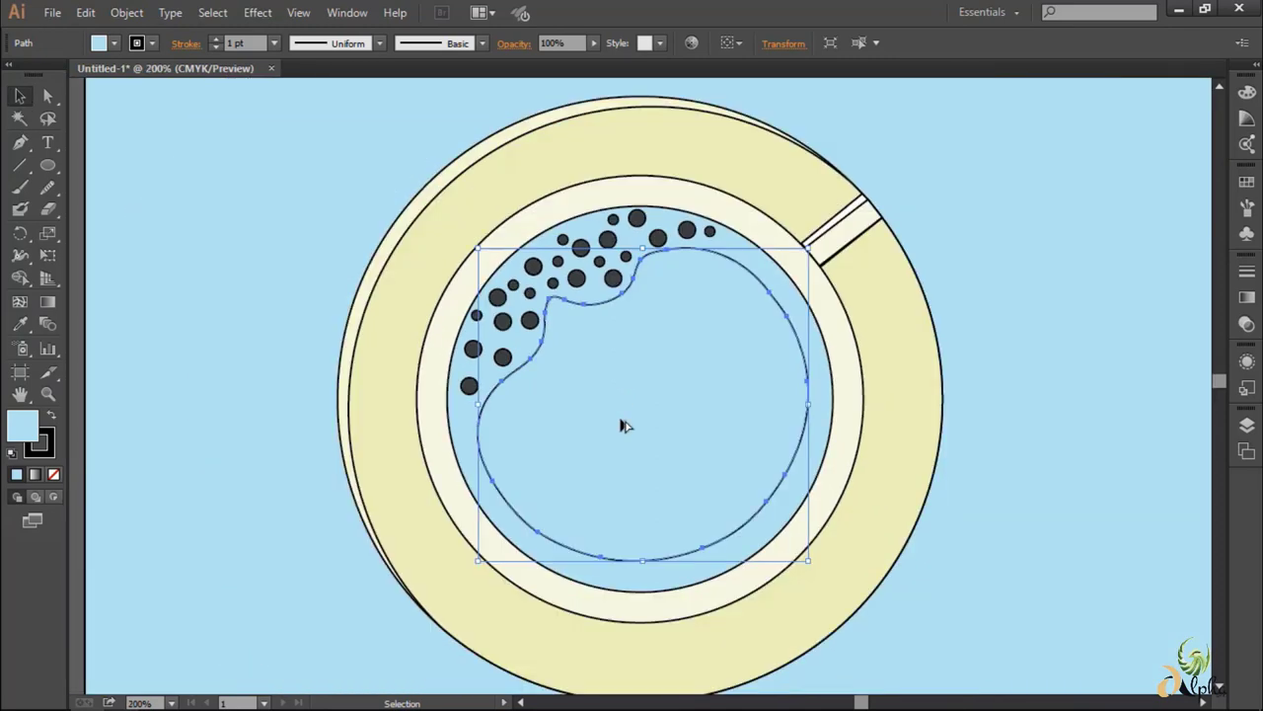
- Set the saucer's outer circle fill to lighter pale yellow #F7F9B7
left_click(375, 361)
double_click(23, 427)
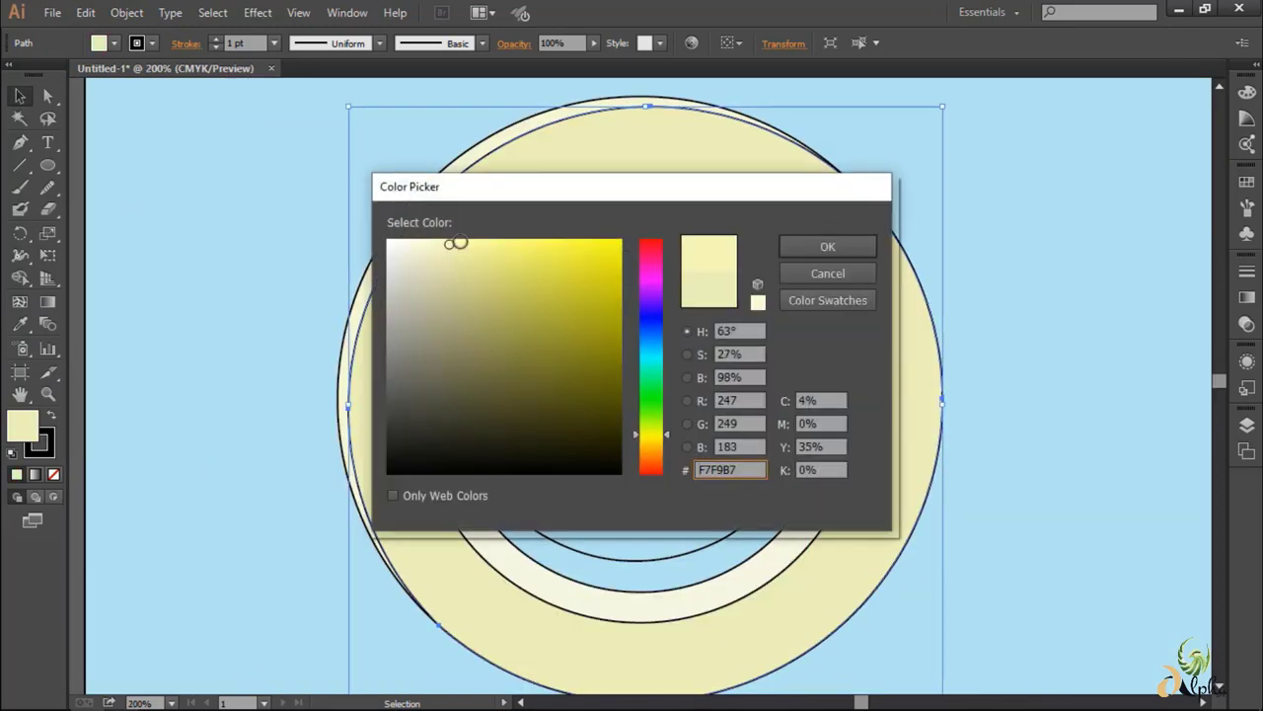
left_click(829, 273)
left_click(1044, 425)
scroll(1074, 437, "up", 1)
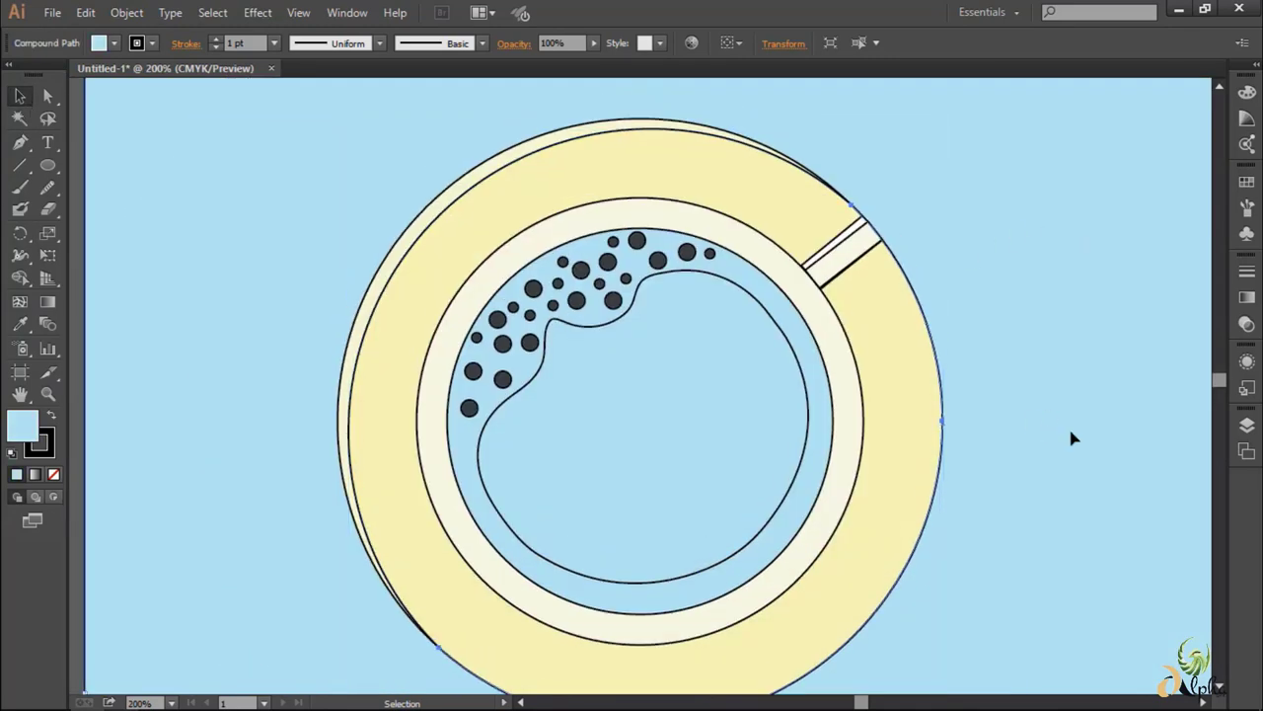
scroll(592, 296, "down", 2)
- Fill the wavy liquid shape with coffee brown #AF7C4F
left_click(584, 272)
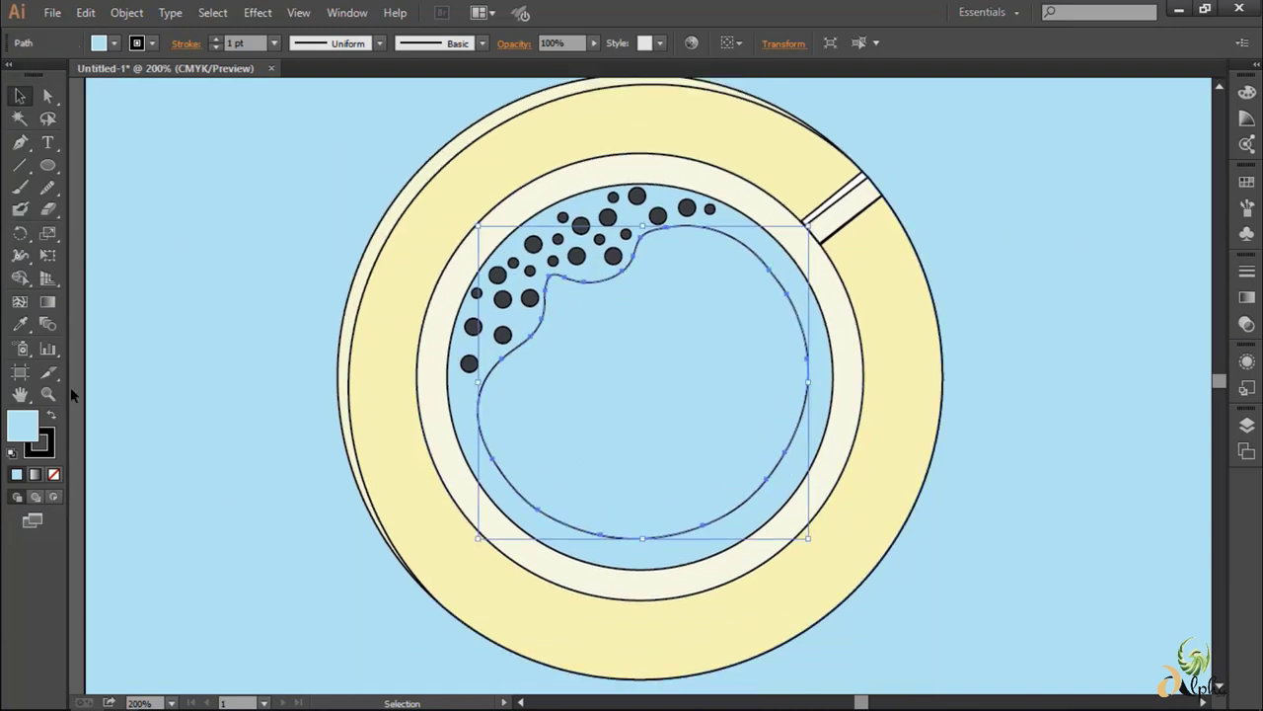
double_click(23, 426)
left_click_drag(669, 346, 669, 451)
left_click(527, 283)
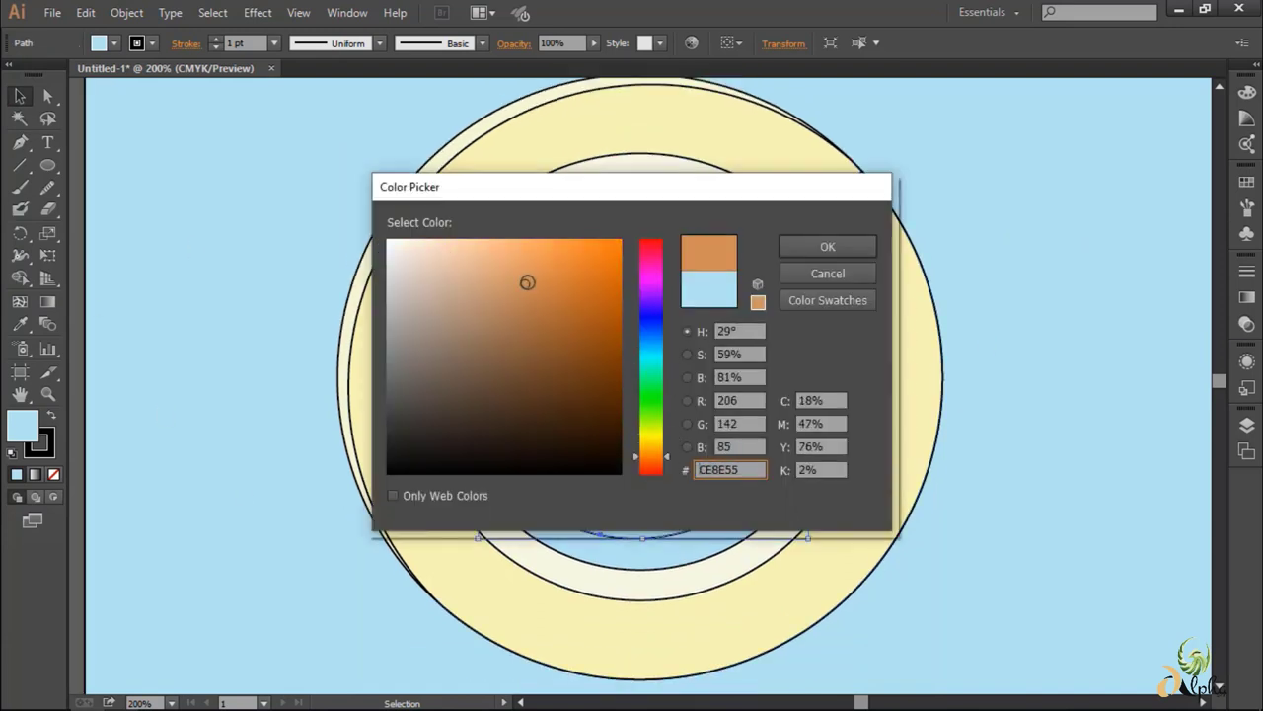
mouse_move(527, 282)
left_mouse_down()
mouse_move(494, 327)
mouse_move(539, 302)
mouse_move(536, 327)
mouse_move(541, 315)
left_mouse_up()
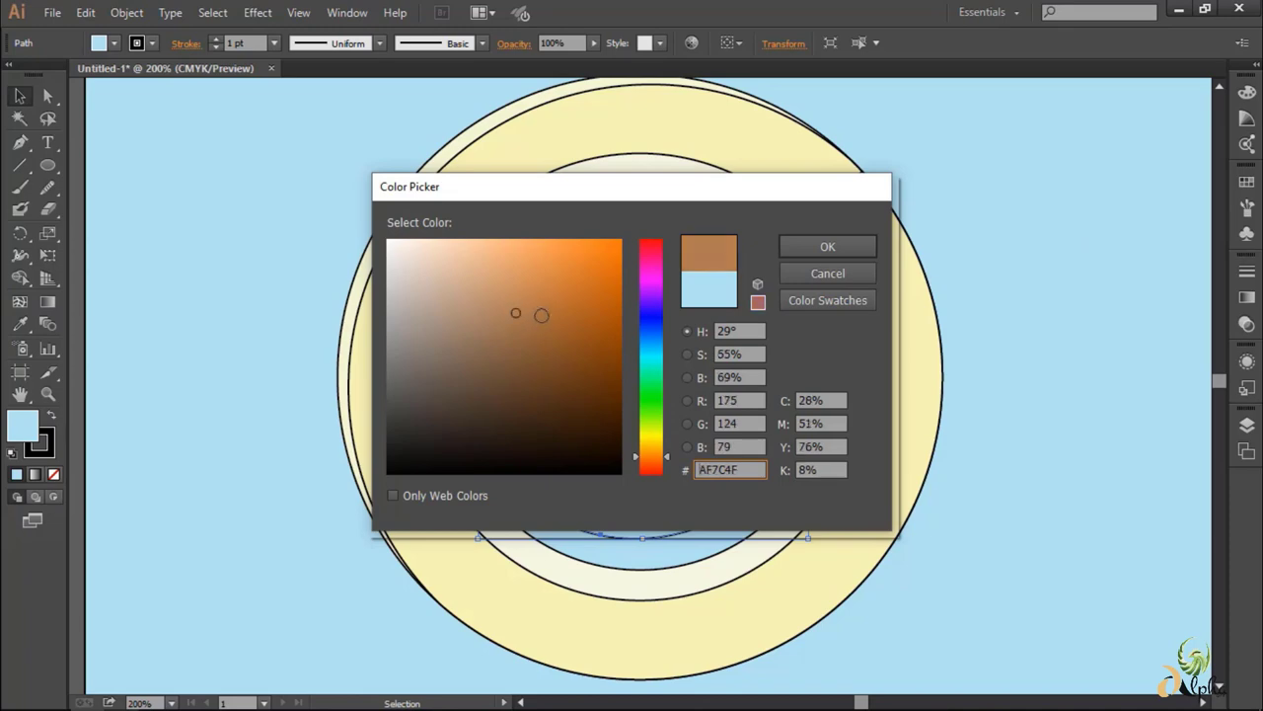
left_click(827, 246)
left_click(20, 118)
left_click(20, 99)
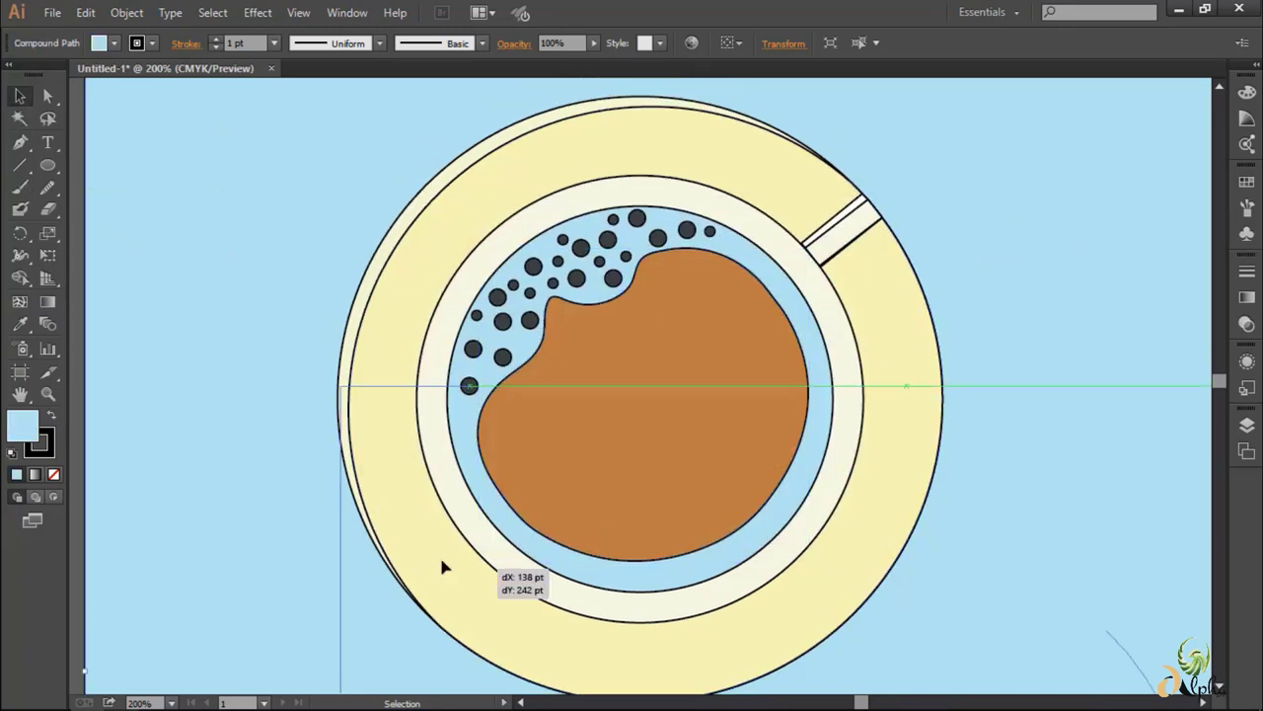
- Stretch the blue background rectangle's right edge to the artboard edge
scroll(268, 216, "down", 2)
scroll(274, 228, "down", 1)
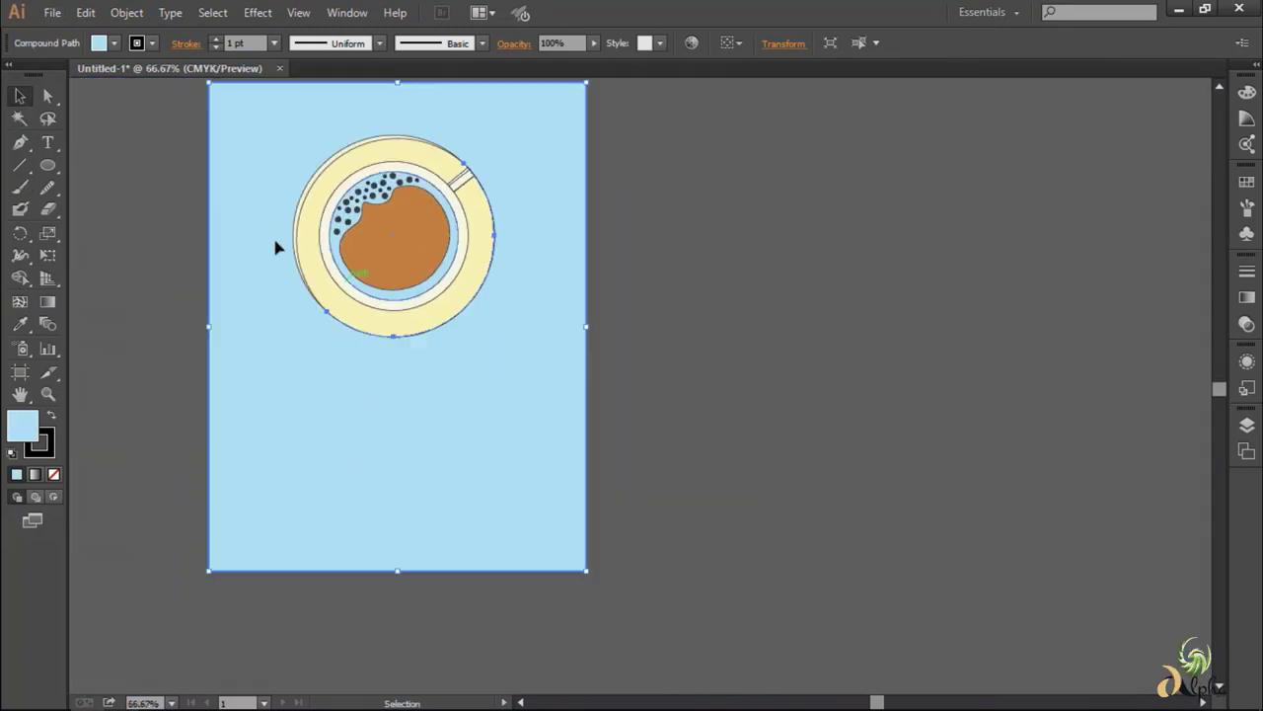
left_click_drag(588, 348, 576, 348)
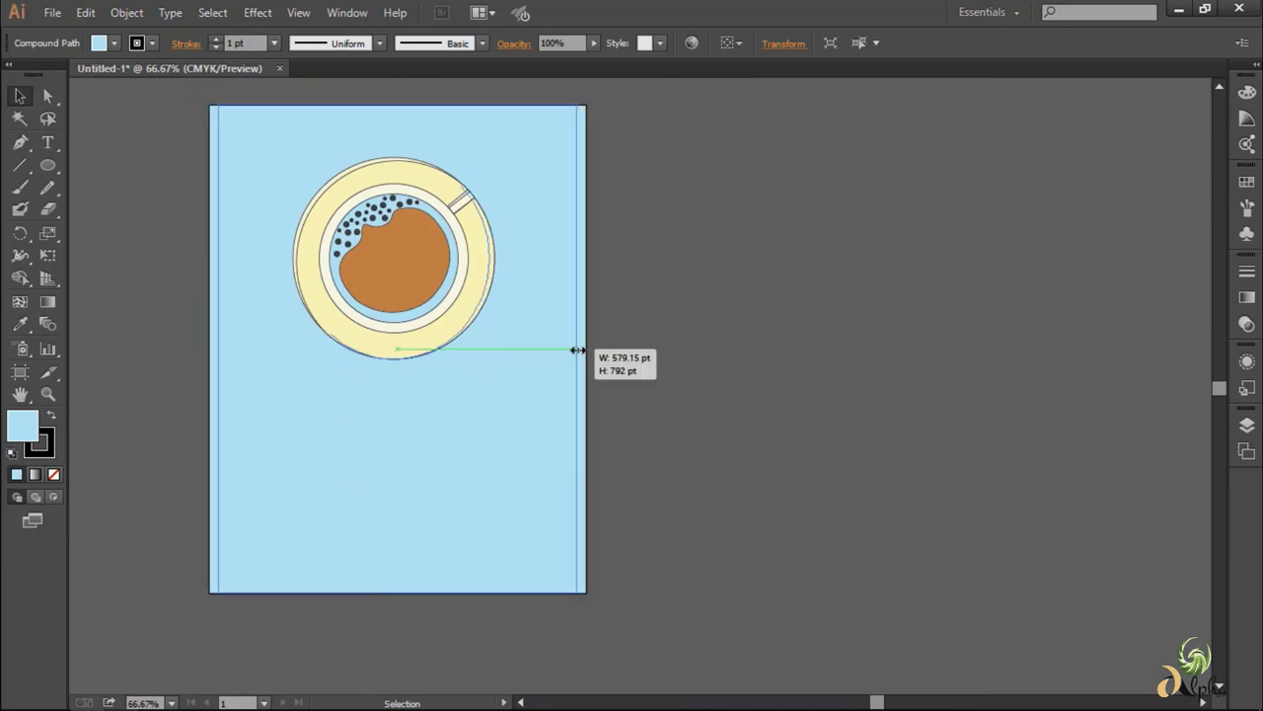
scroll(601, 355, "up", 1)
scroll(567, 254, "down", 1)
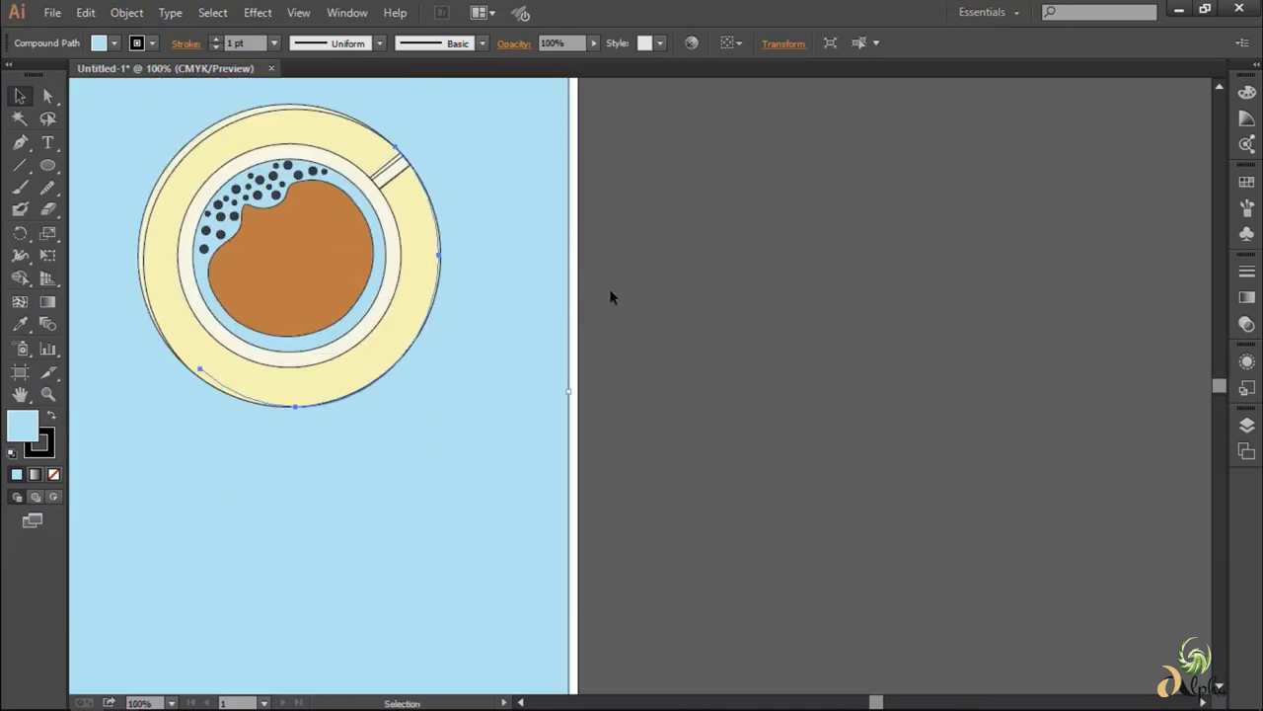
scroll(611, 293, "down", 1)
left_click_drag(606, 333, 614, 333)
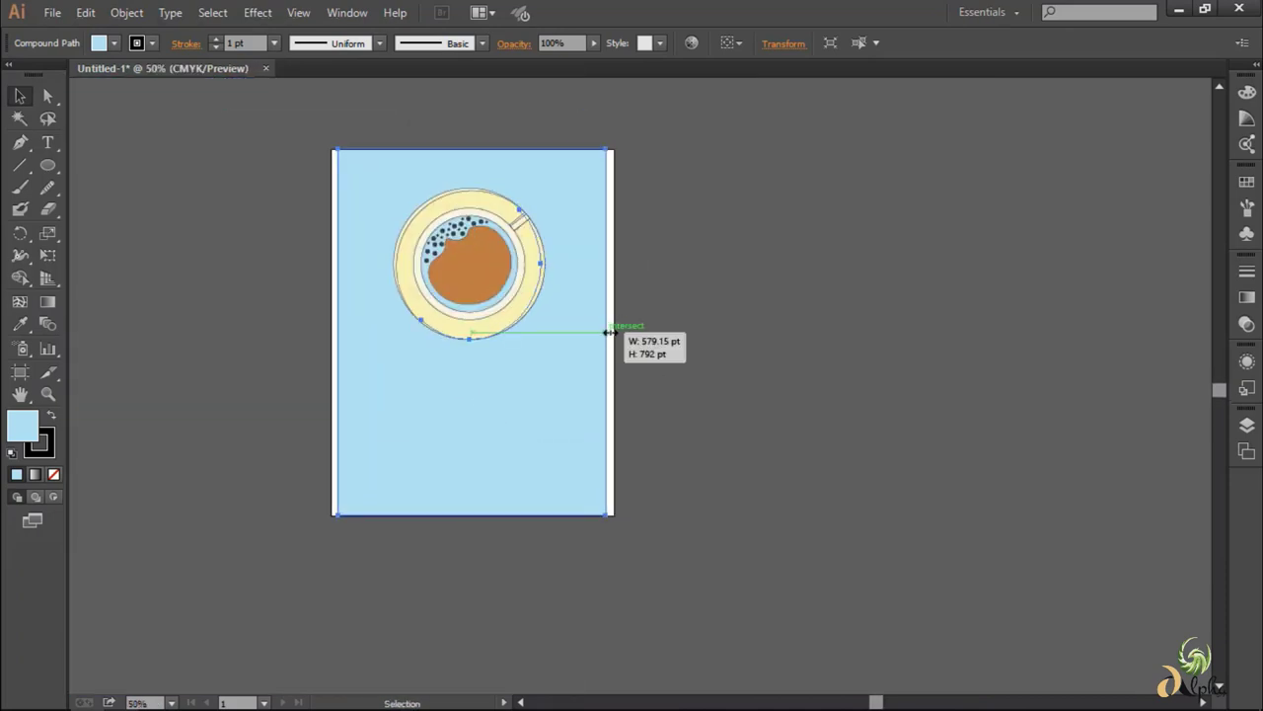
key("a")
scroll(662, 323, "up", 1)
scroll(518, 341, "up", 1)
- Set the stroke of all artwork to None
key("ctrl+a")
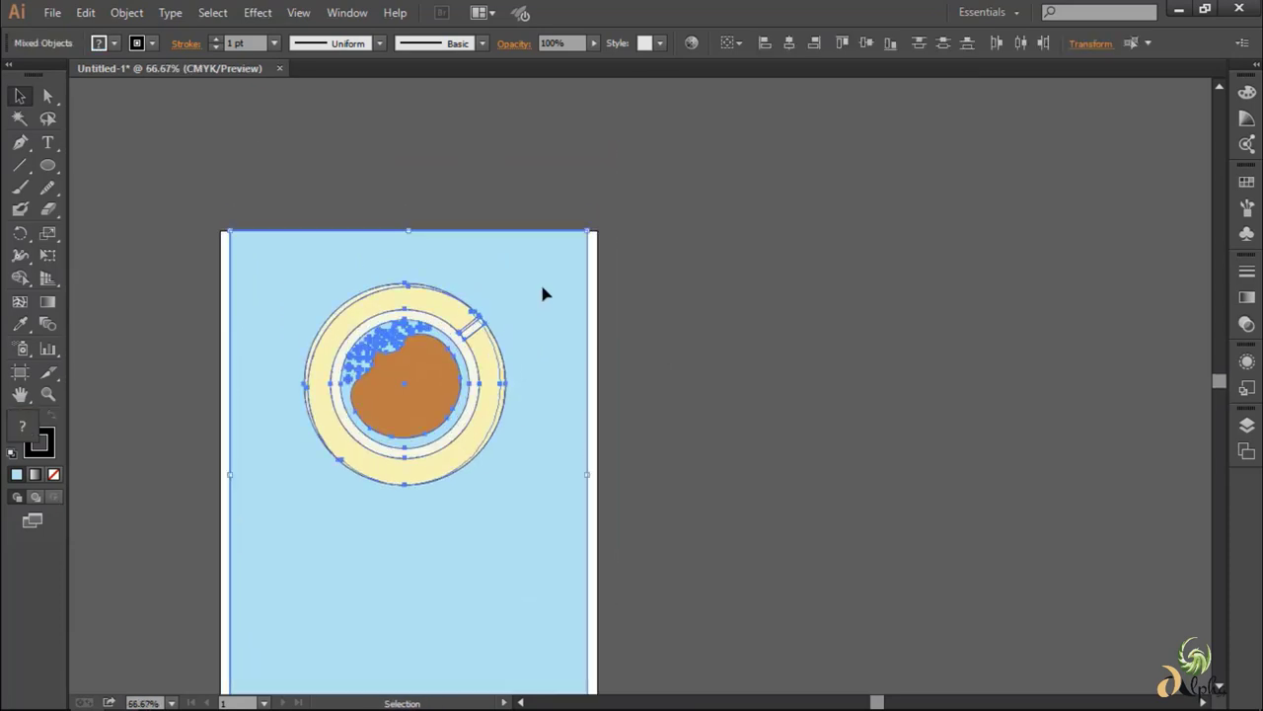
double_click(39, 443)
left_click(826, 247)
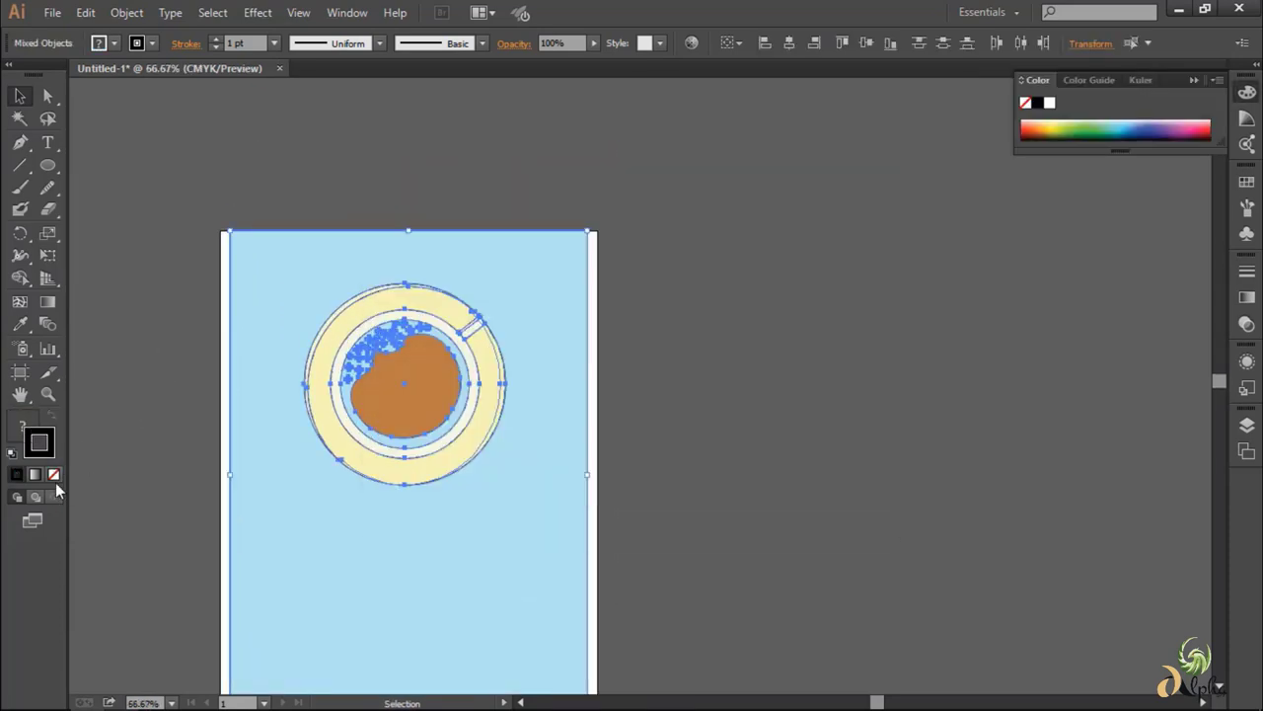
left_click(714, 291)
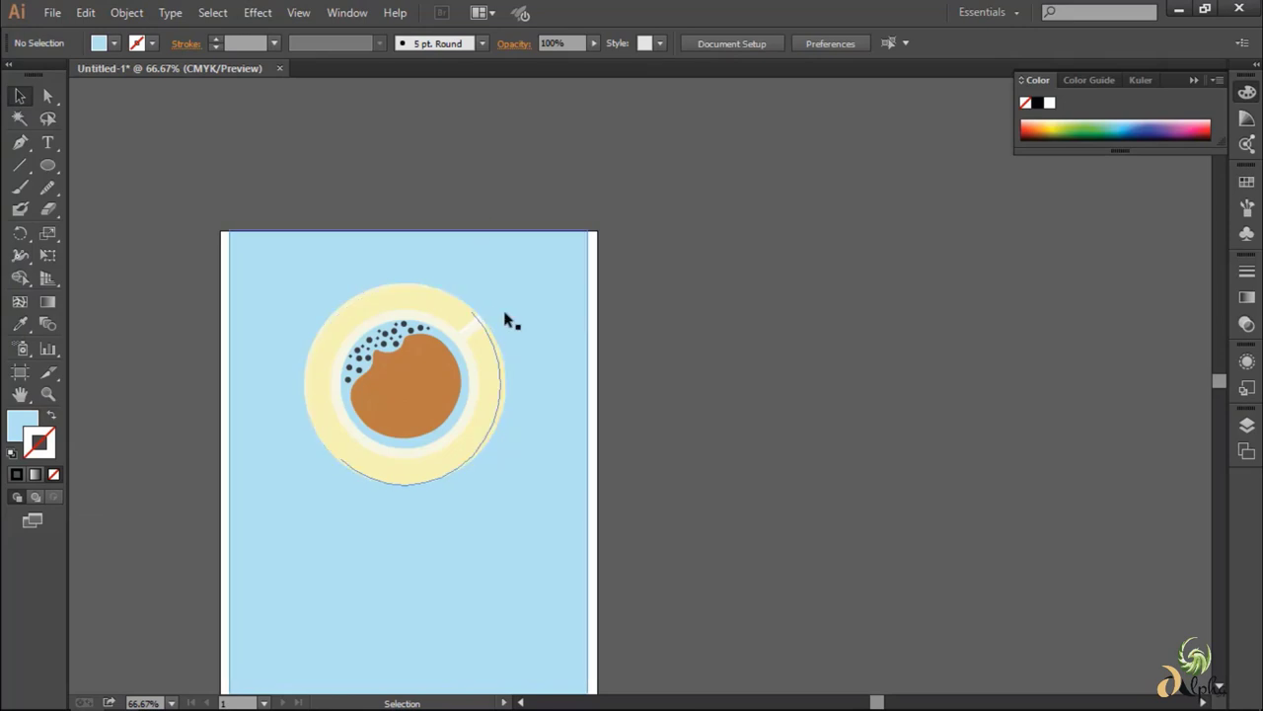
- Fill the outer plate ring with pale cream F3F5D2
scroll(508, 319, "up", 3)
scroll(522, 323, "up", 1)
left_click(193, 273)
double_click(22, 425)
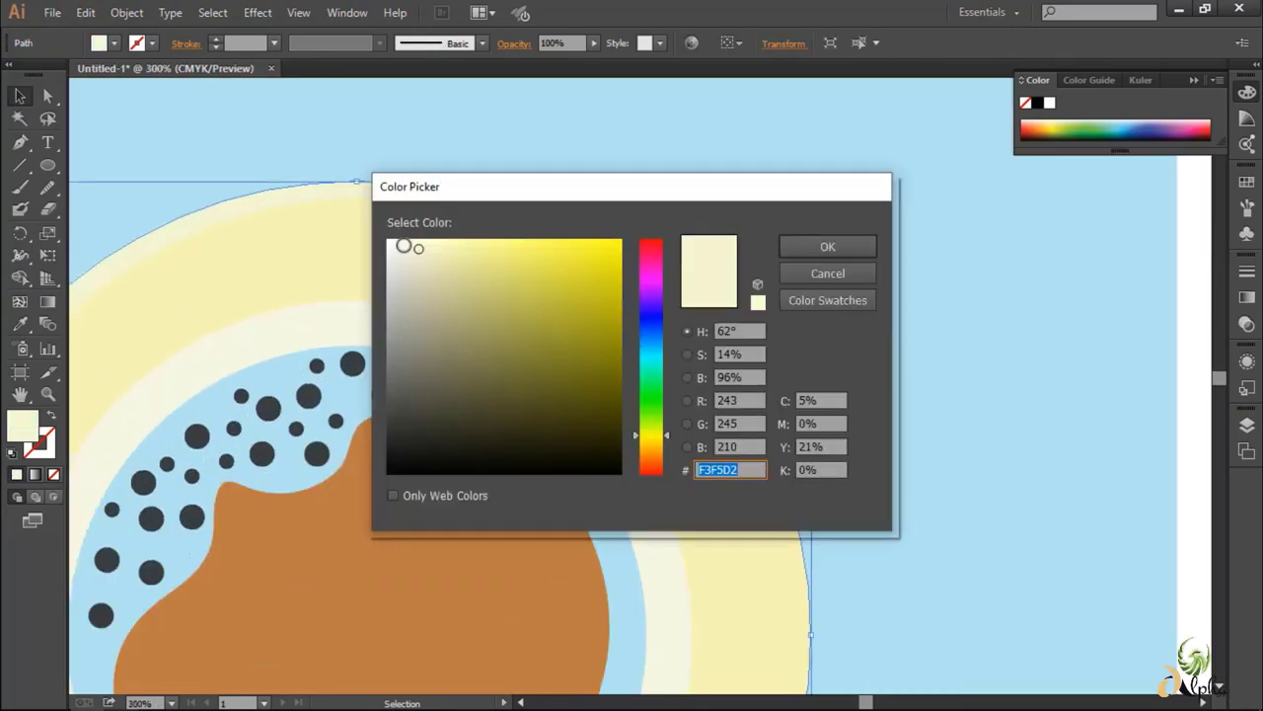
key("Return")
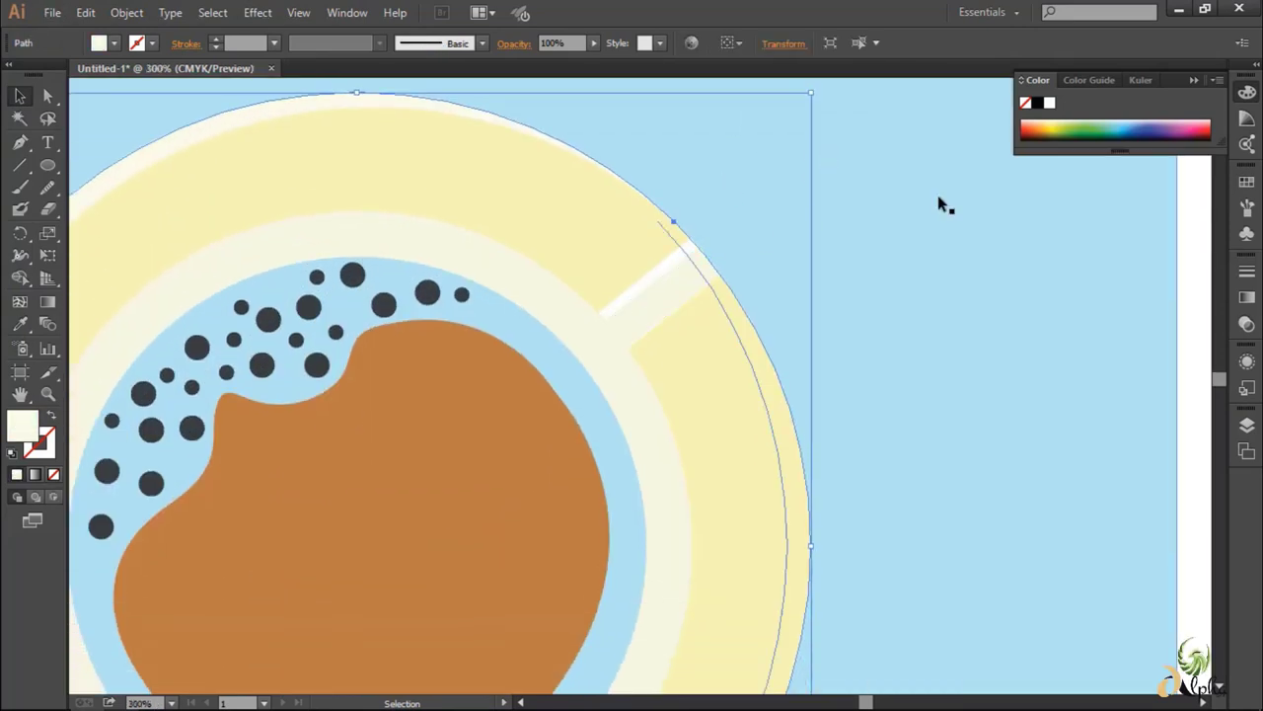
- Nudge the white handle highlight strip up and to the right
left_click(651, 286)
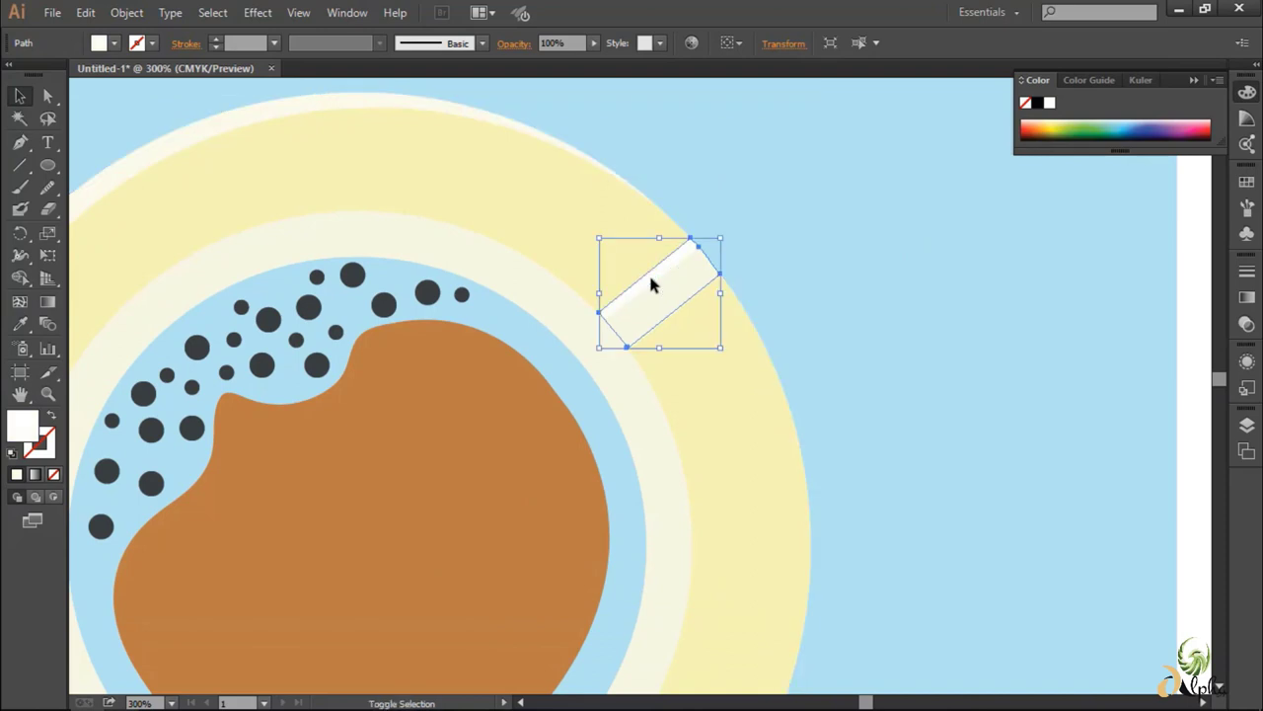
key("shift")
key("shift")
key("shift")
key("Escape")
key("Up")
key("Right")
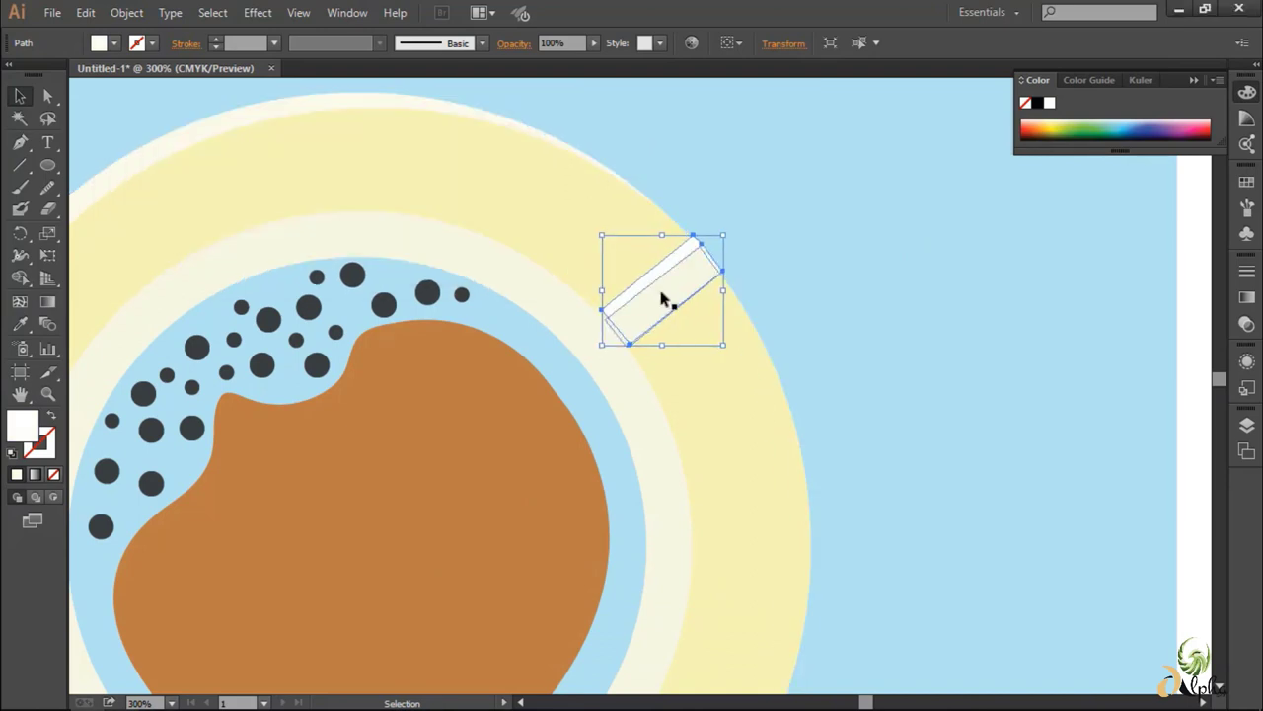
left_click(840, 220)
- Fine-tune the highlight strip's position so it runs up to the rim's outer edge
scroll(649, 332, "up", 3)
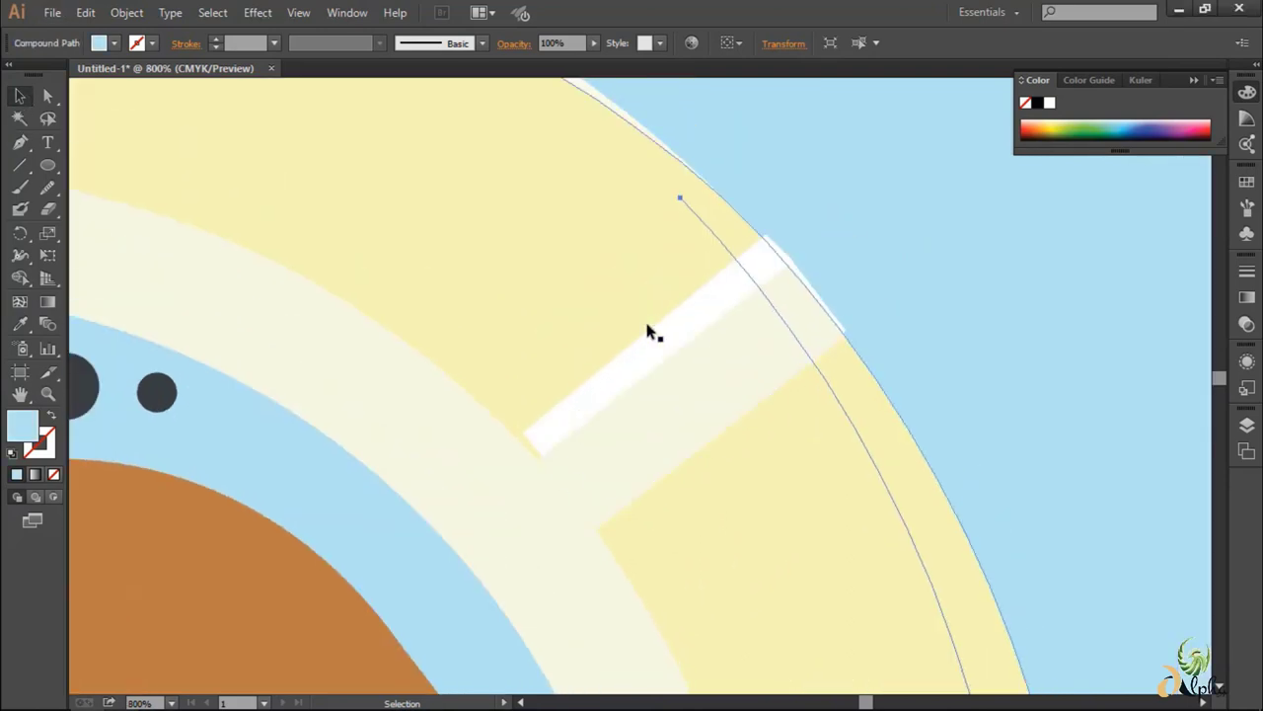
left_click(649, 332)
key("Left")
key("Down")
key("Up")
left_click(888, 238)
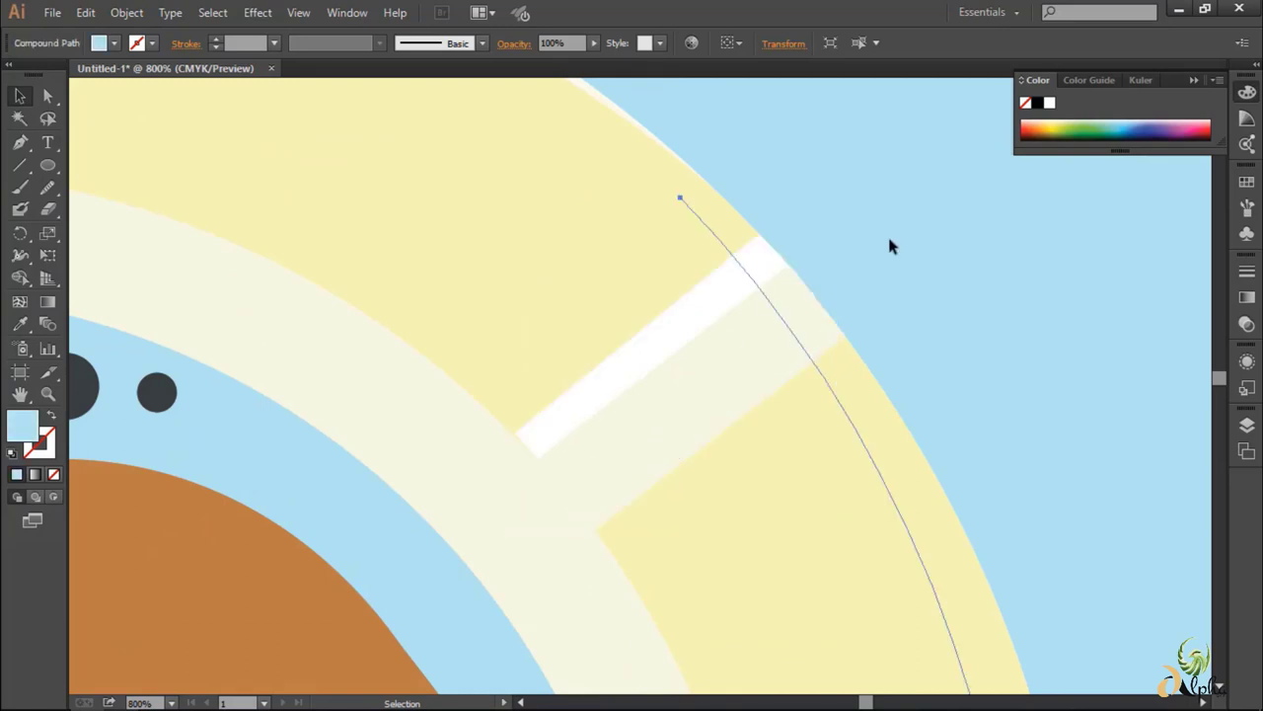
scroll(888, 245, "down", 3)
scroll(888, 246, "up", 1)
left_click(444, 494)
- Smooth the coffee shape's outline with the Smooth tool
left_click(47, 188)
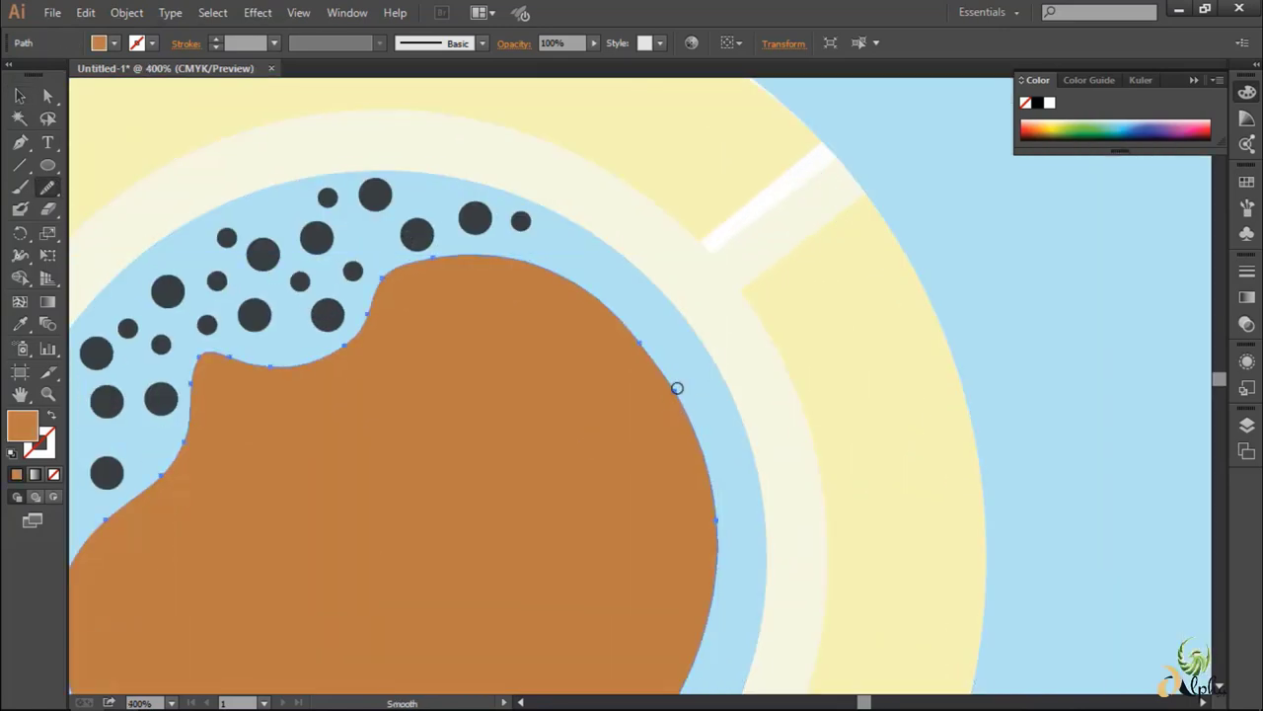
scroll(642, 375, "down", 3)
scroll(177, 672, "up", 1)
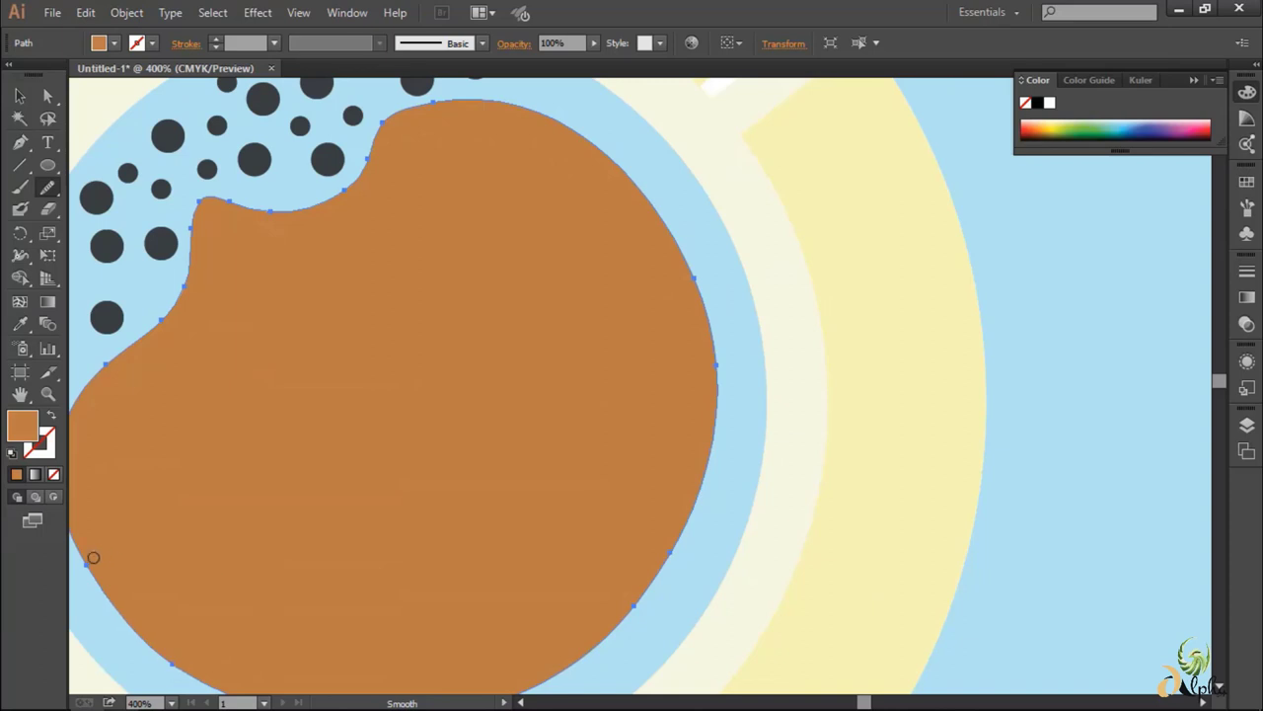
scroll(322, 477, "down", 1)
scroll(247, 404, "up", 1)
scroll(443, 355, "down", 2)
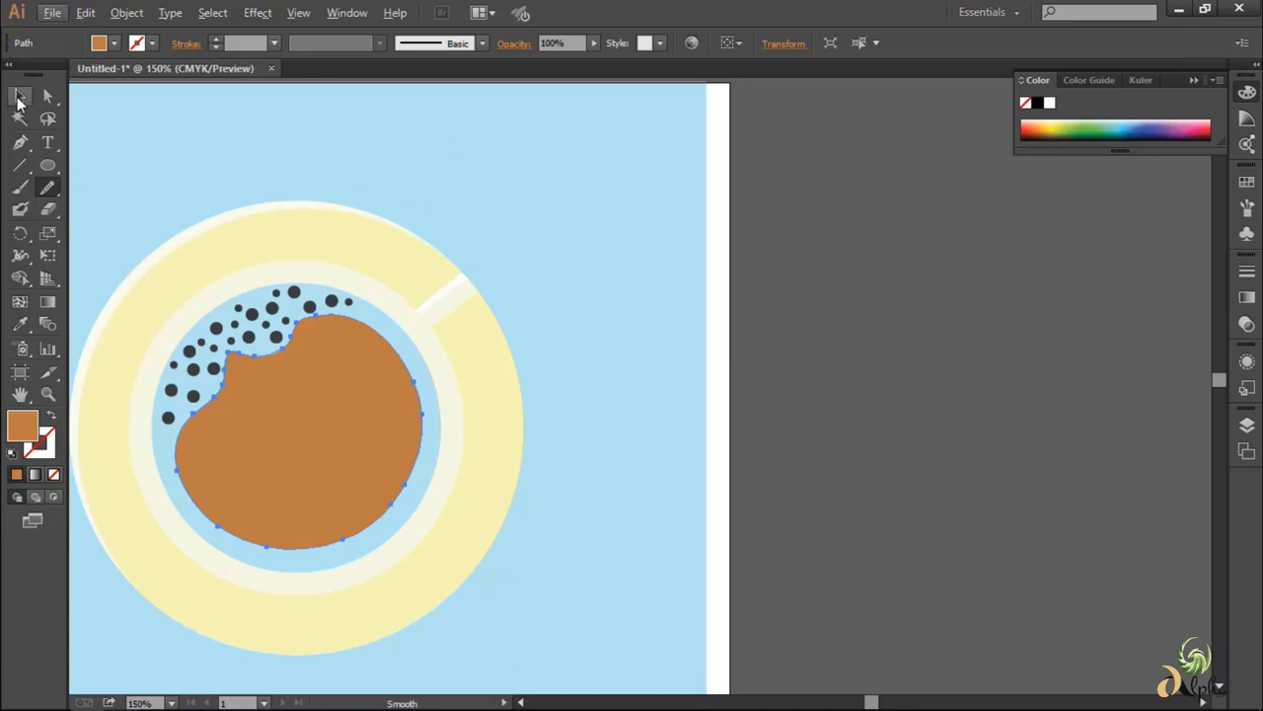
- Shift the inner cup circle's hue toward warm orange in the Color Picker
left_click(19, 97)
left_click(382, 295)
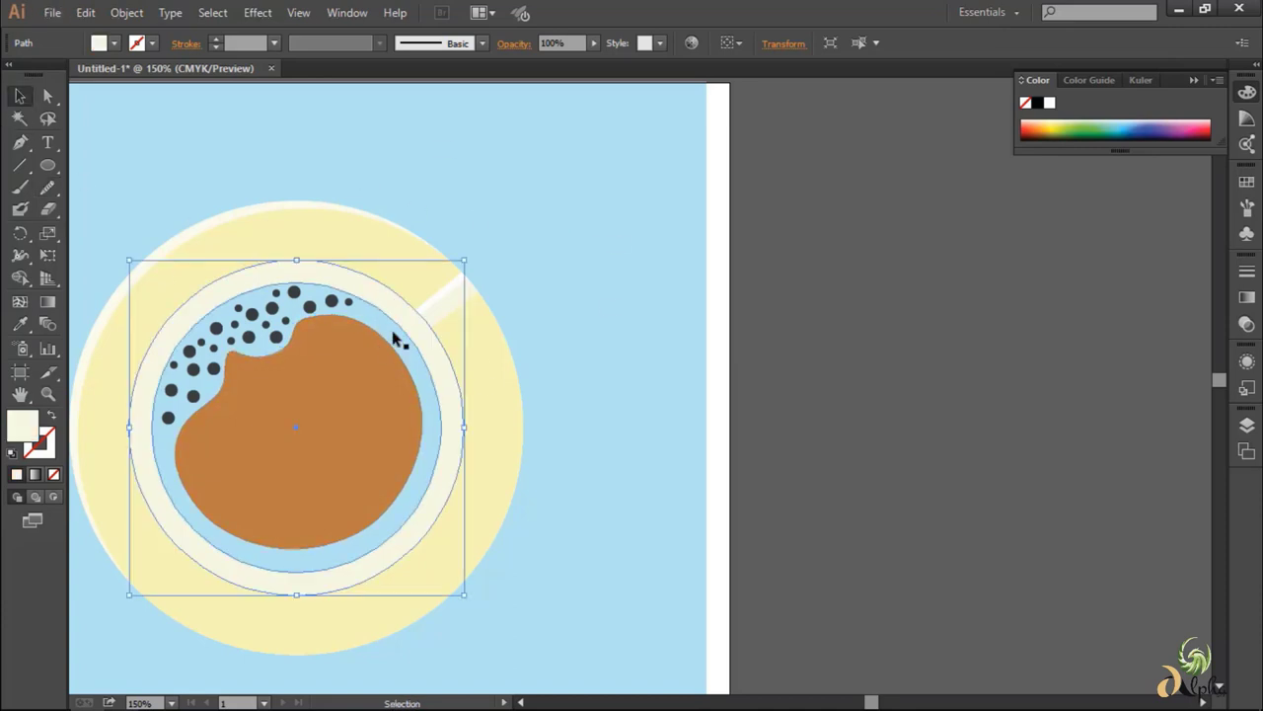
mouse_move(669, 351)
left_mouse_down()
mouse_move(671, 418)
mouse_move(672, 275)
mouse_move(662, 441)
left_mouse_up()
- Fill the inner cup circle with golden yellow #F4E995
left_click(669, 443)
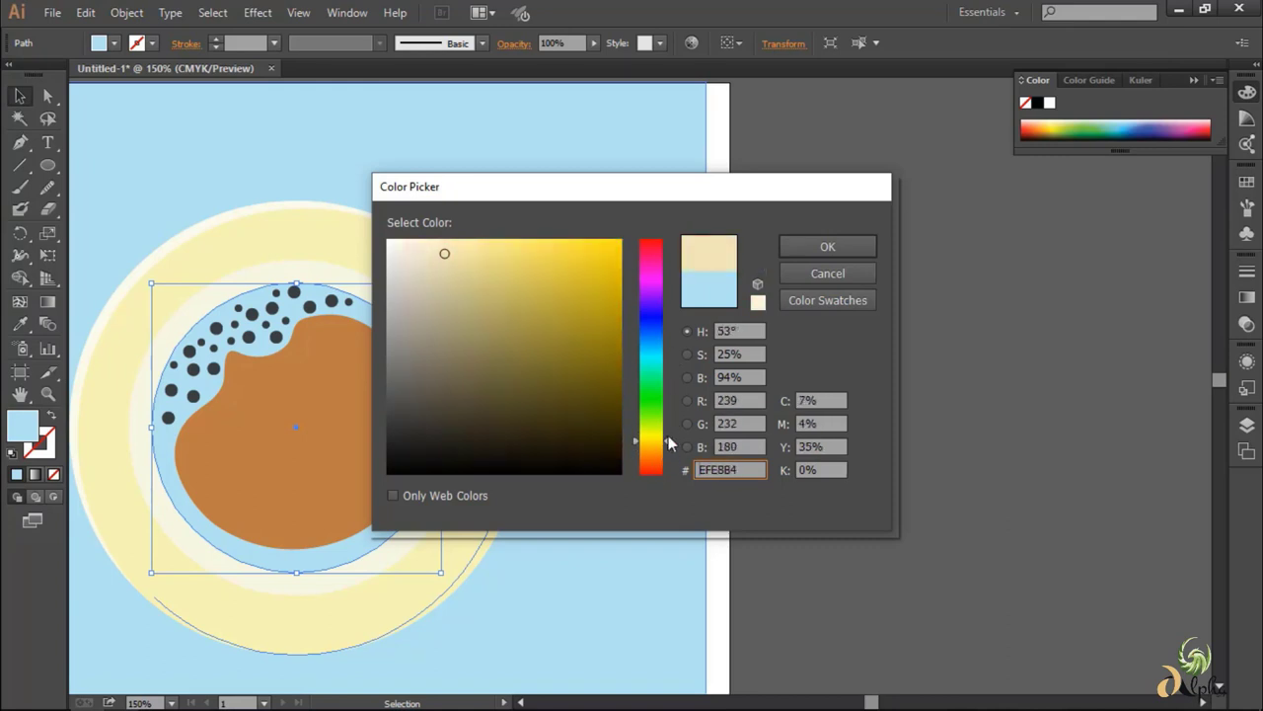
left_click(828, 246)
left_click(797, 279)
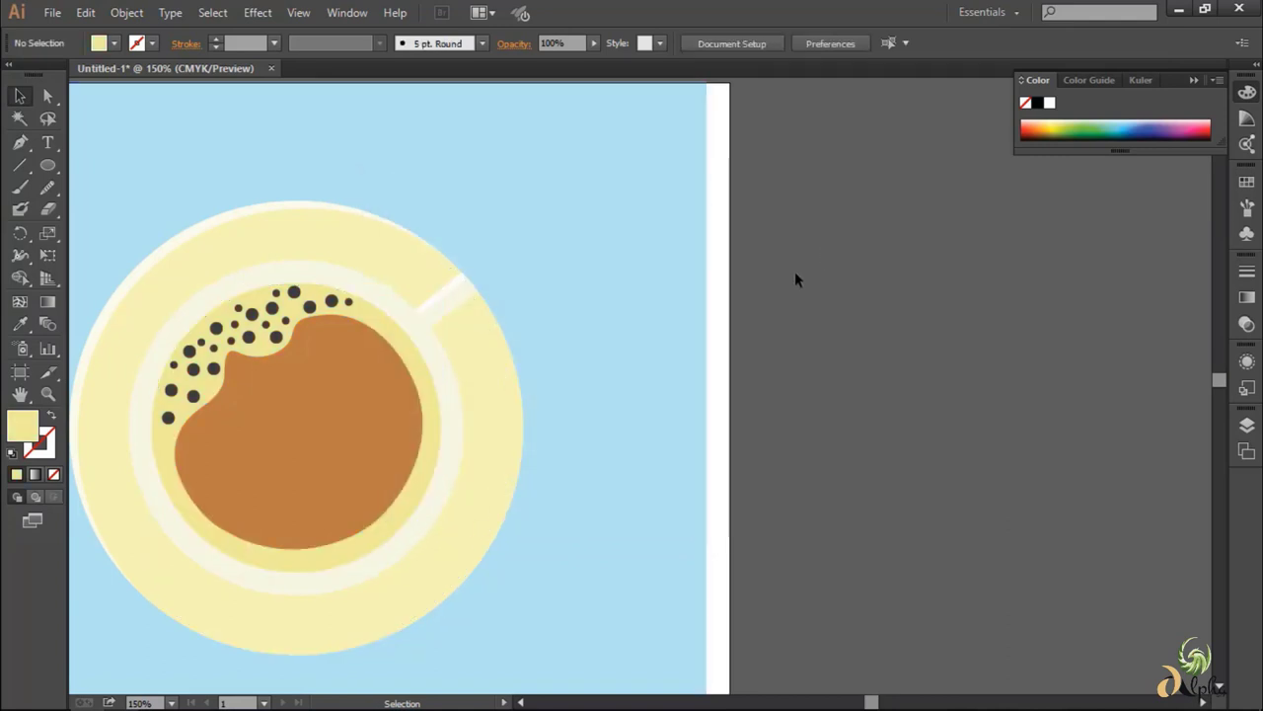
left_click(390, 336)
double_click(22, 426)
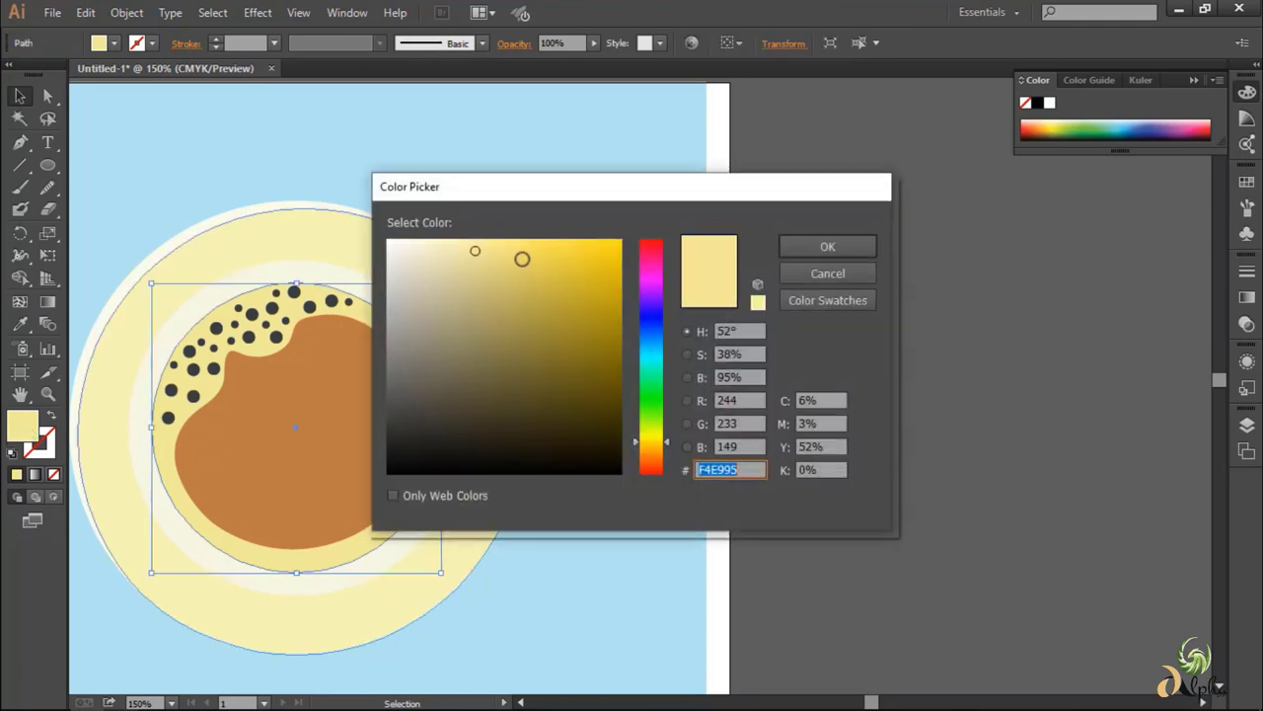
left_click(802, 248)
left_click(947, 265)
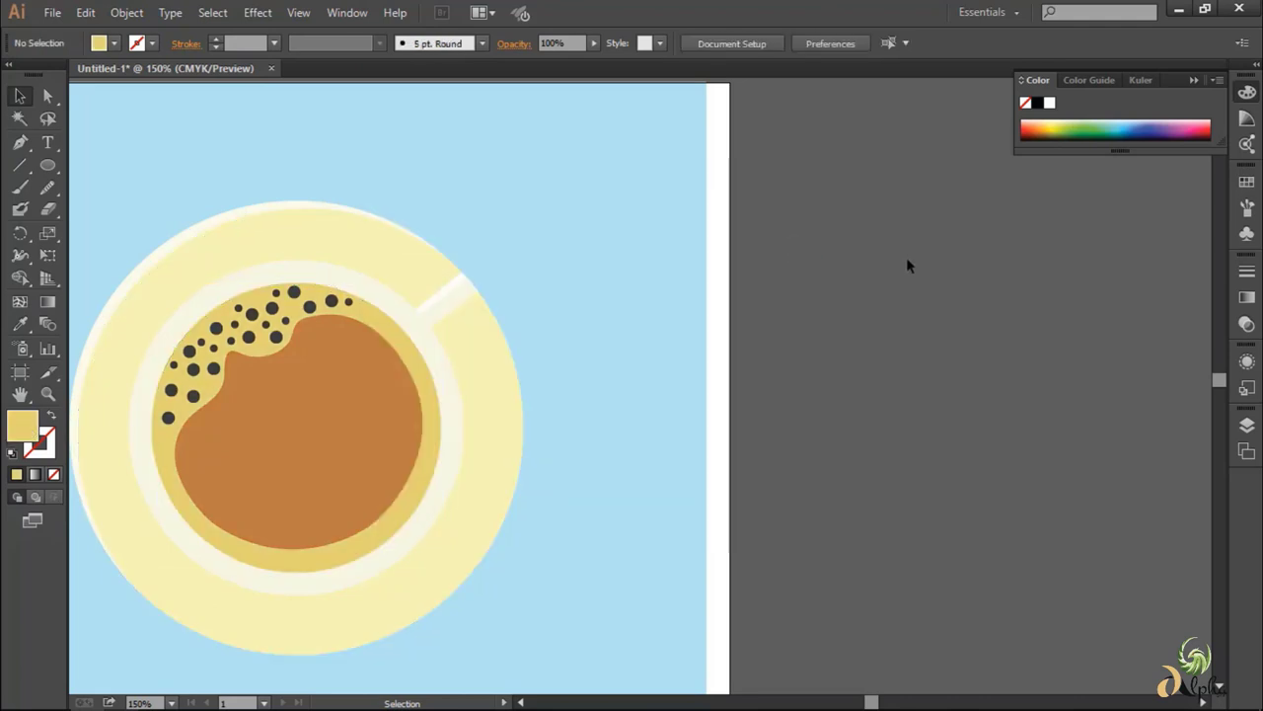
- Change the coffee shape to a darker brown swatch
left_click(398, 443)
left_click(1247, 181)
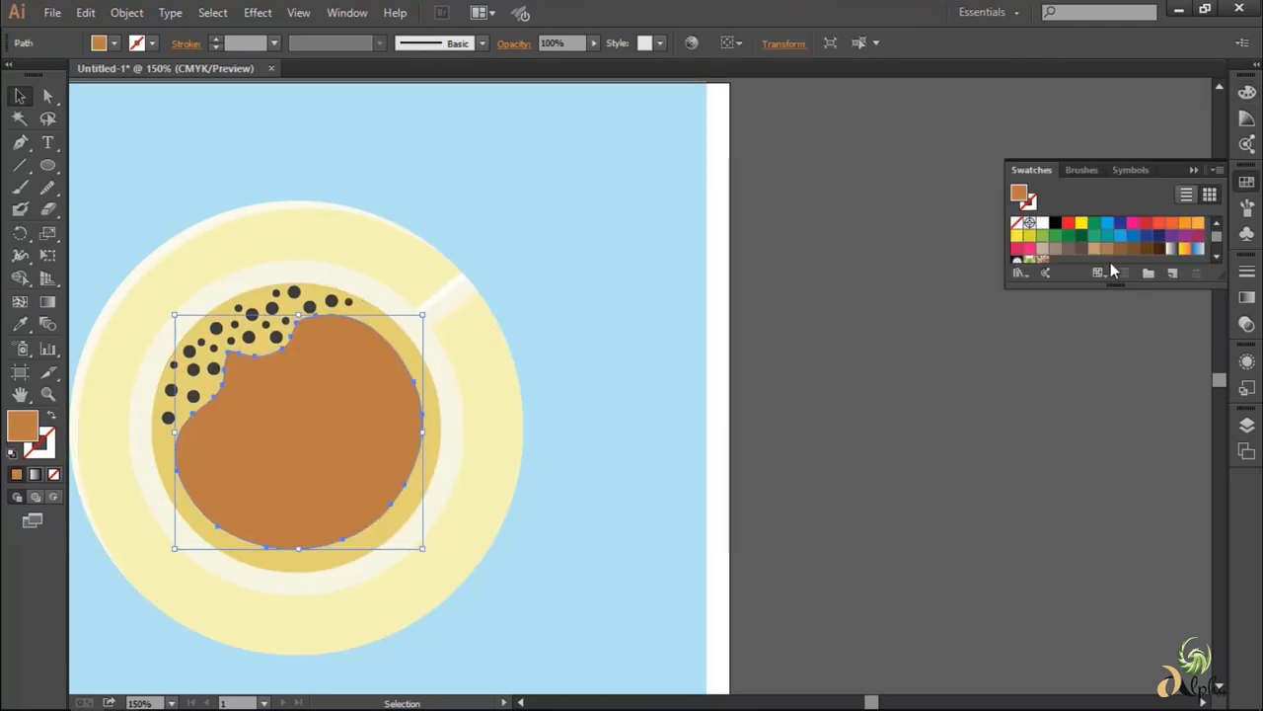
left_click(1132, 249)
left_click(1099, 377)
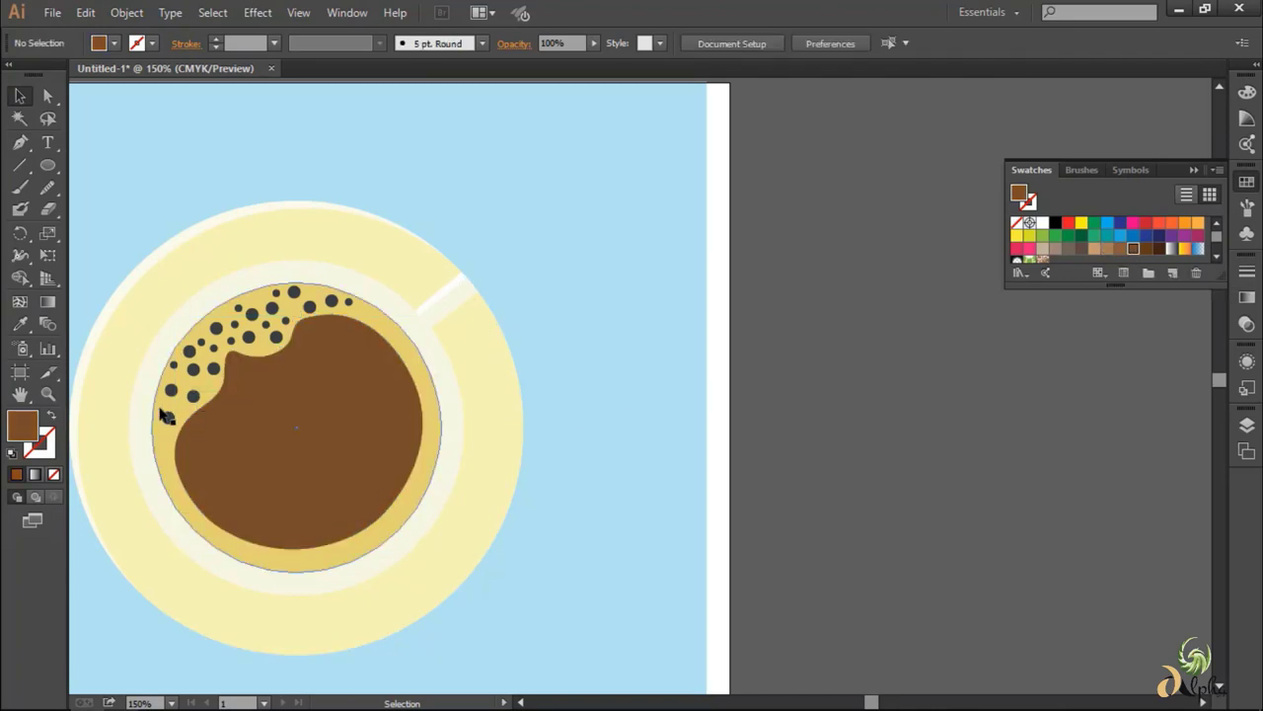
mouse_move(195, 371)
left_mouse_down()
mouse_move(195, 409)
mouse_move(175, 373)
mouse_move(225, 441)
mouse_move(302, 357)
mouse_move(399, 376)
left_mouse_up()
- Make the foam dots brown
key("ctrl+plus")
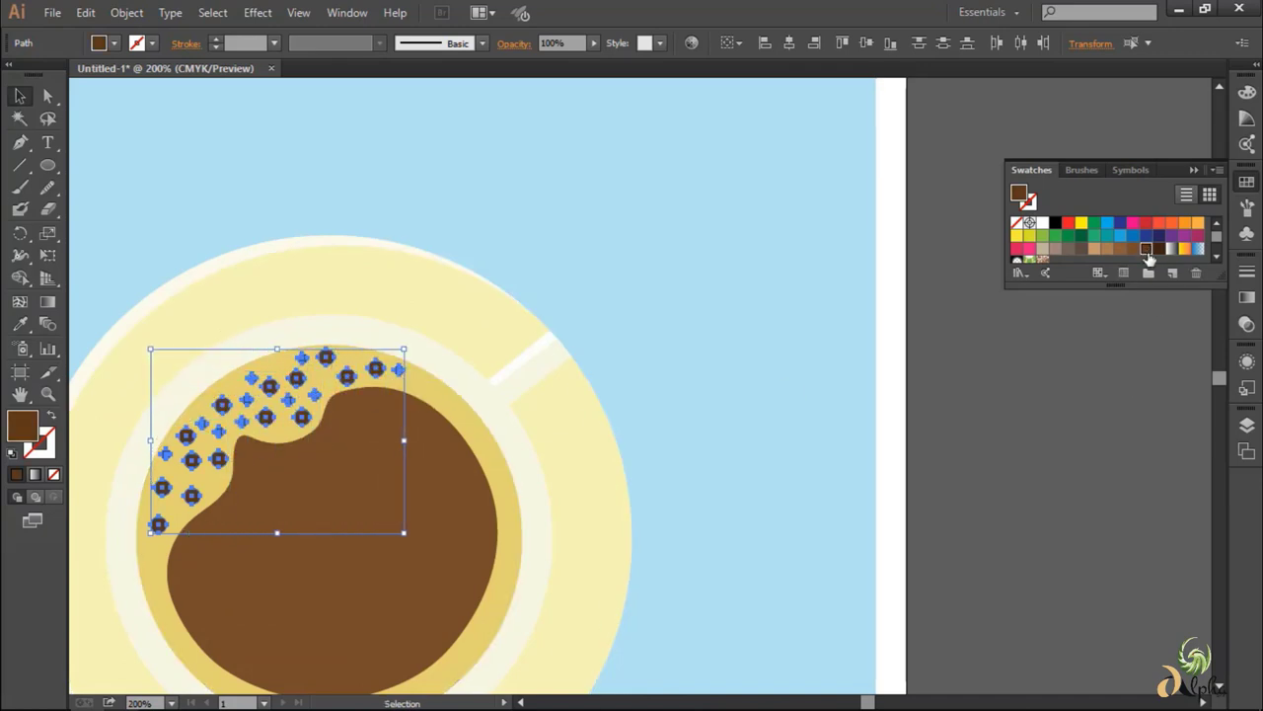
left_click(926, 378)
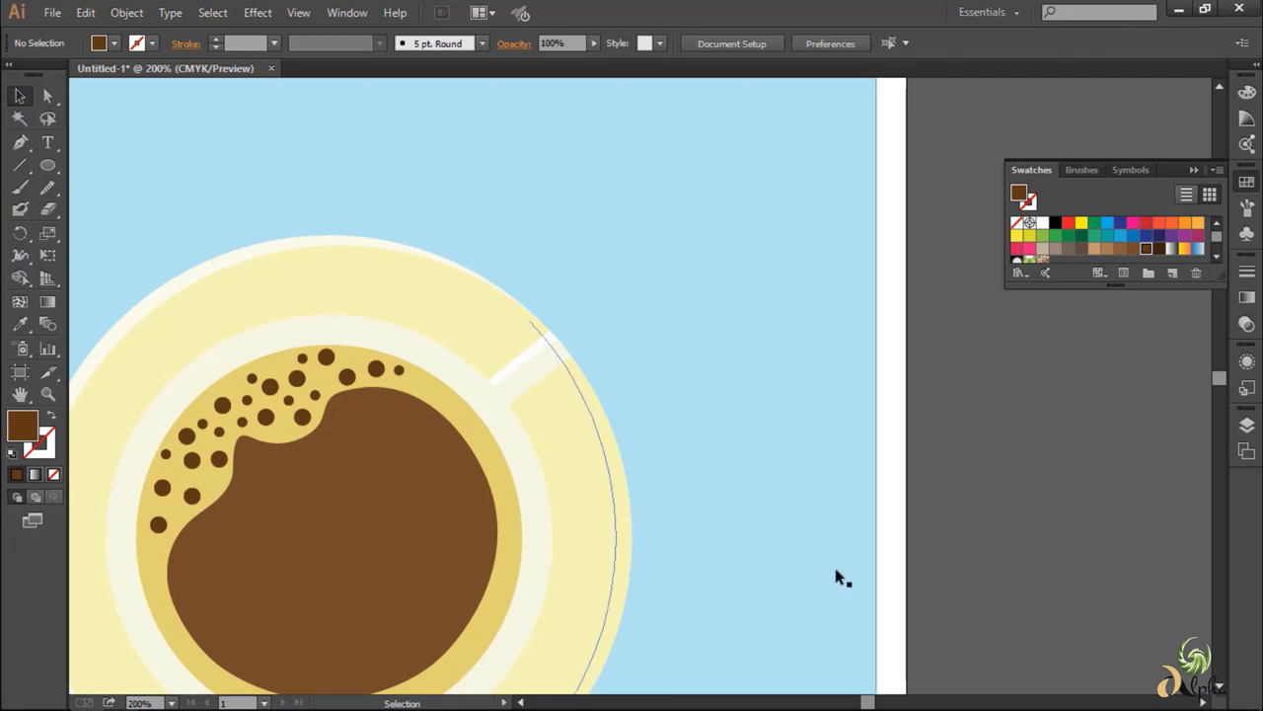
scroll(835, 575, "down", 2)
scroll(956, 522, "down", 1)
scroll(957, 521, "down", 1)
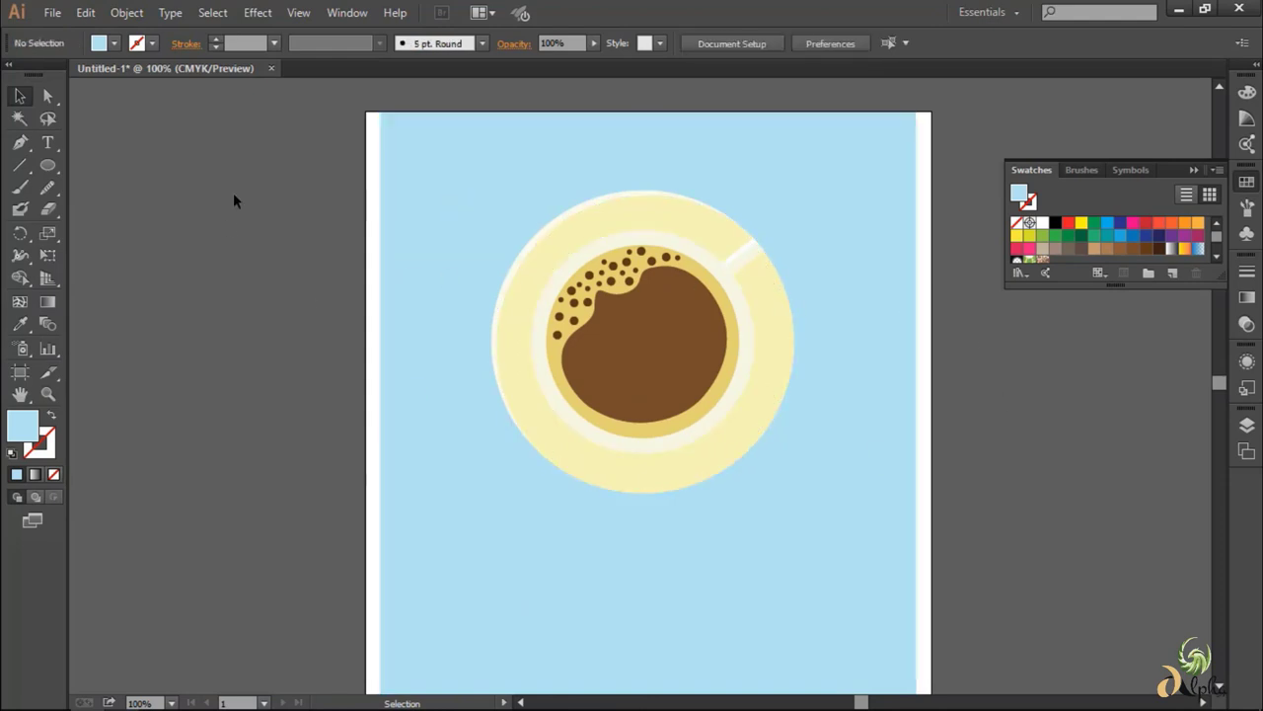
- Rotate the cup and saucer, excluding the background, a few degrees counter-clockwise
key("ctrl+a")
left_click(476, 259, "shift")
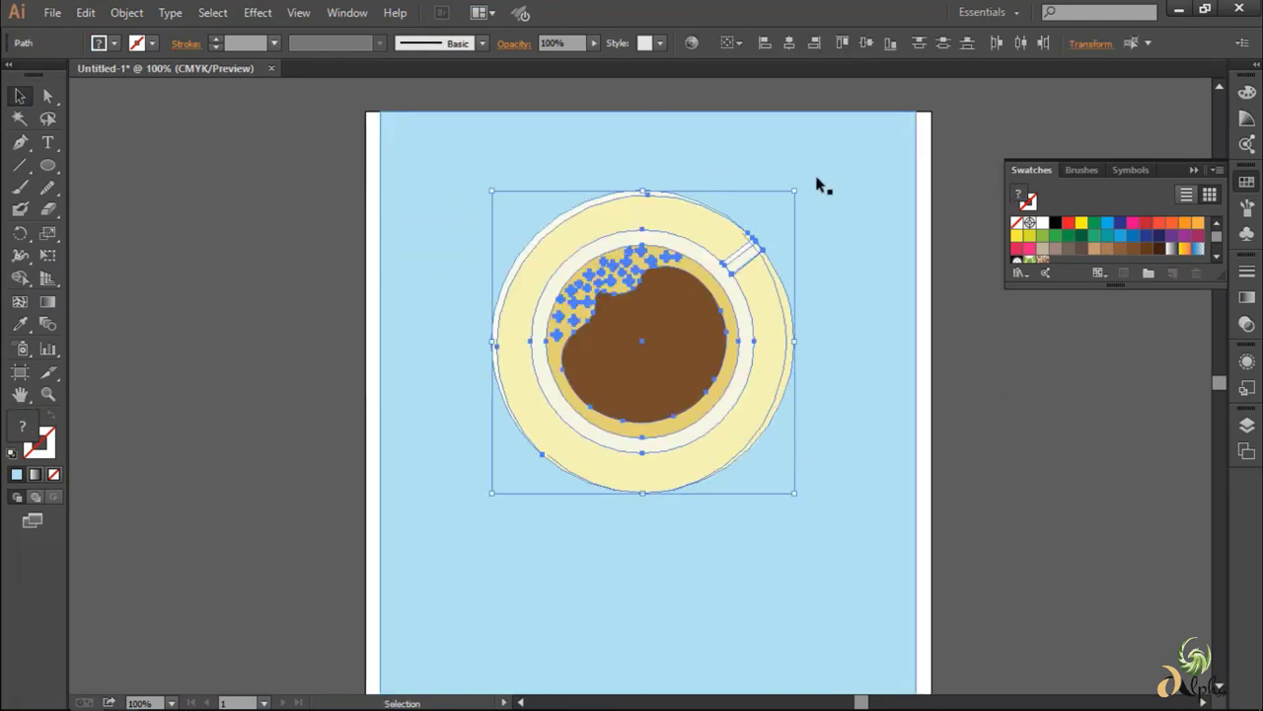
left_click_drag(802, 193, 786, 149)
left_click(1005, 373)
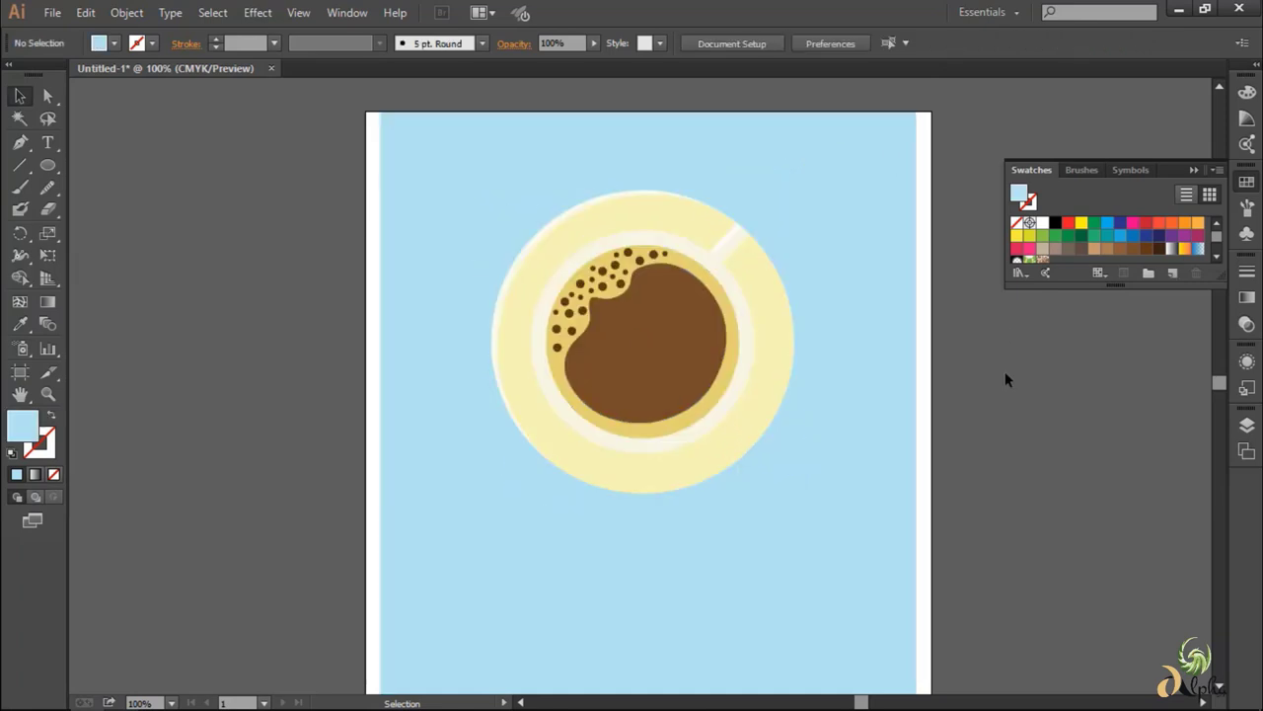
scroll(1084, 490, "down", 3)
scroll(1084, 490, "up", 2)
scroll(1076, 478, "up", 1)
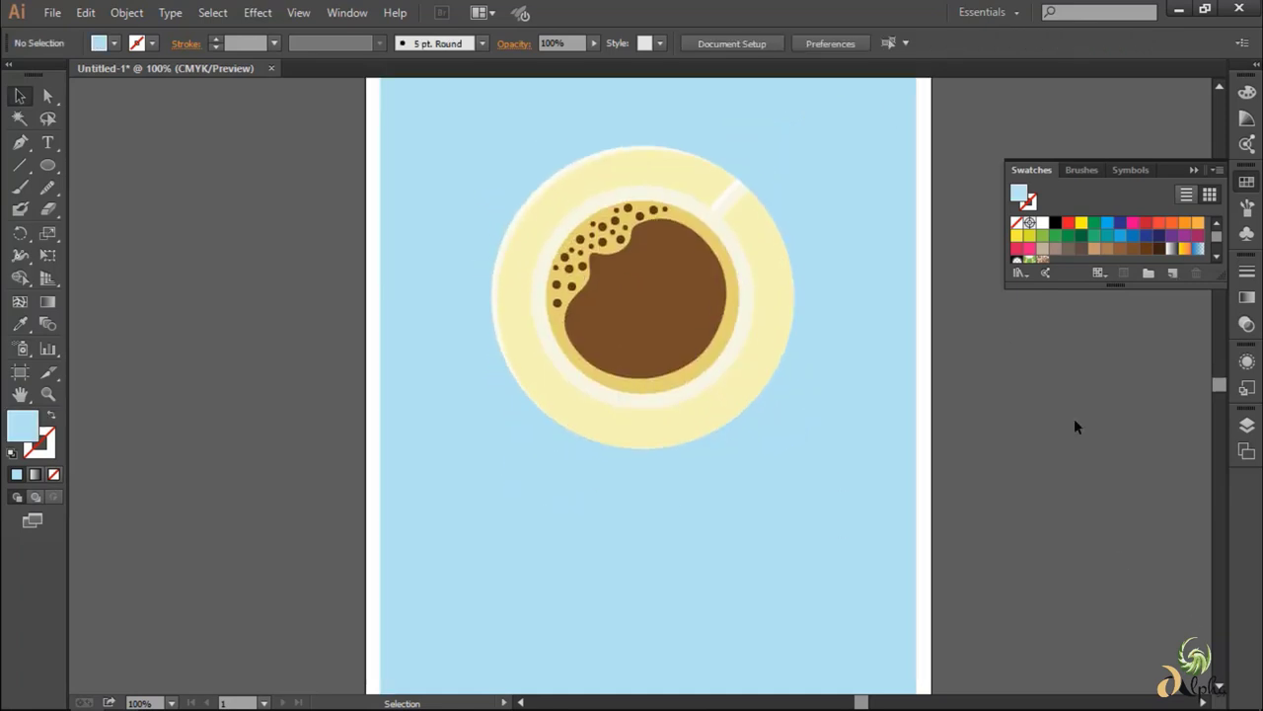
- Change the saucer fill from #F7F4B3 to a richer pale yellow #F4EEA6
left_click(750, 415)
double_click(22, 425)
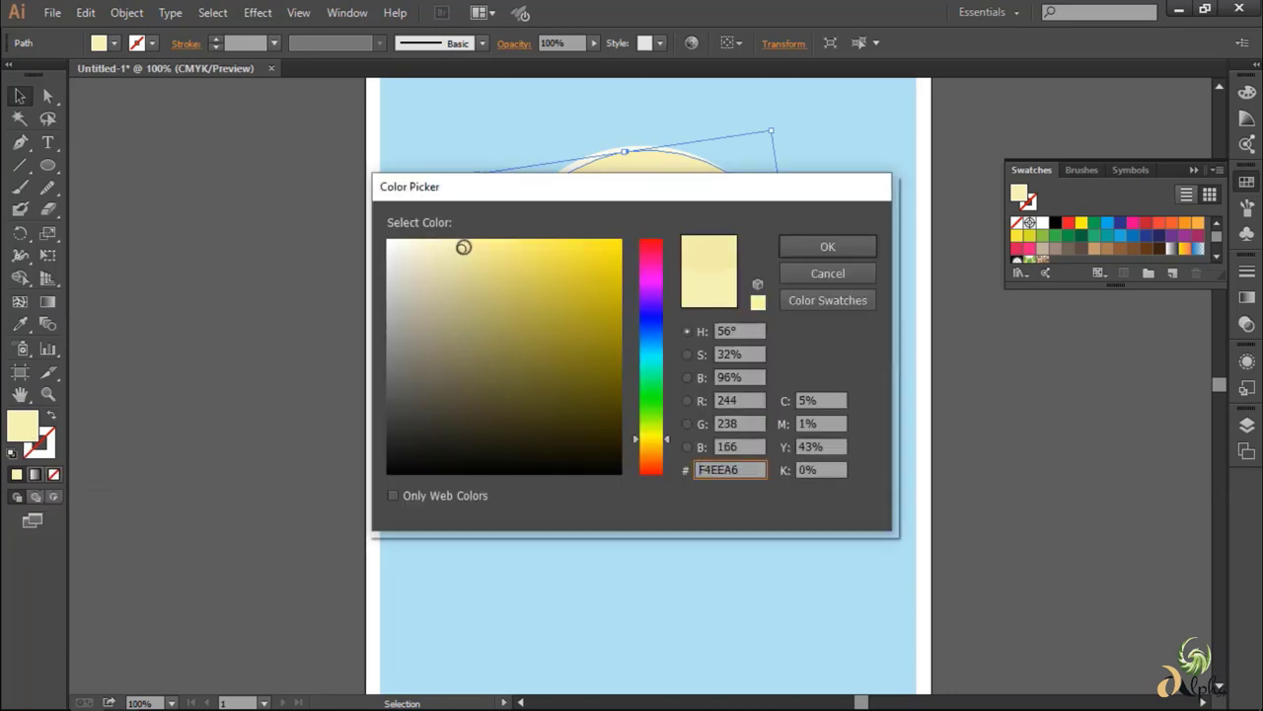
key("Return")
left_click(1033, 422)
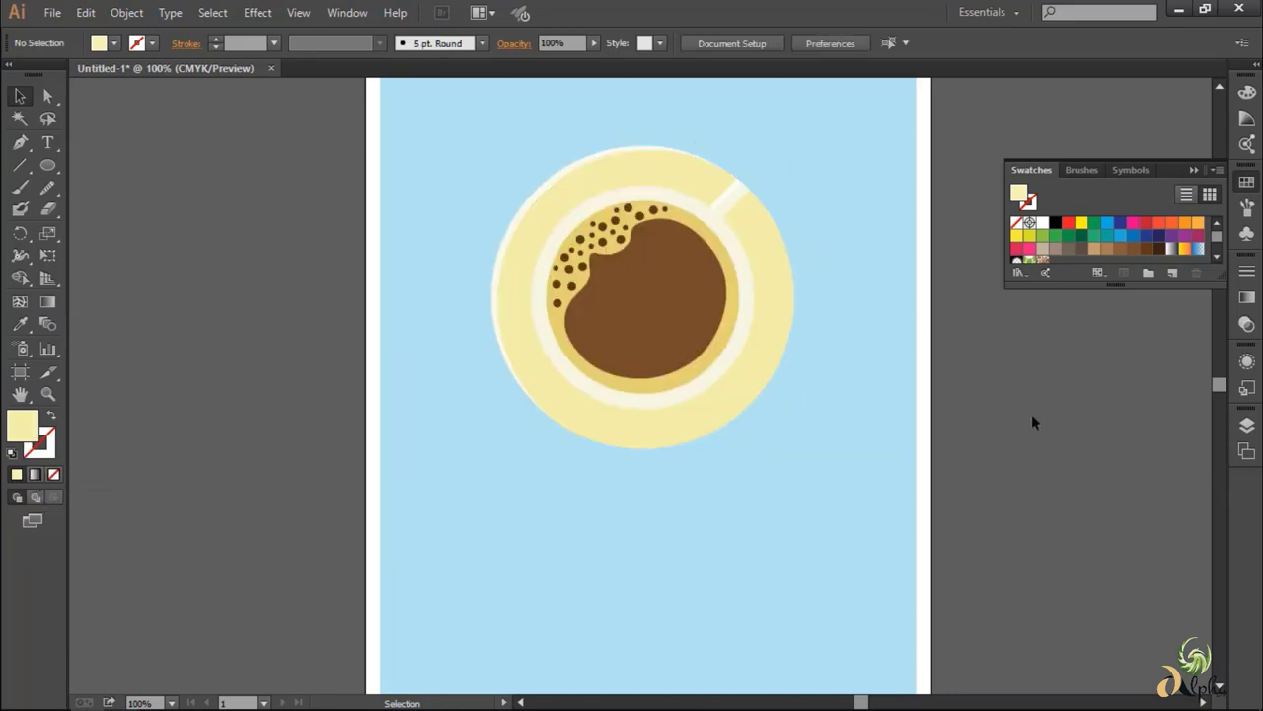
left_click(696, 346)
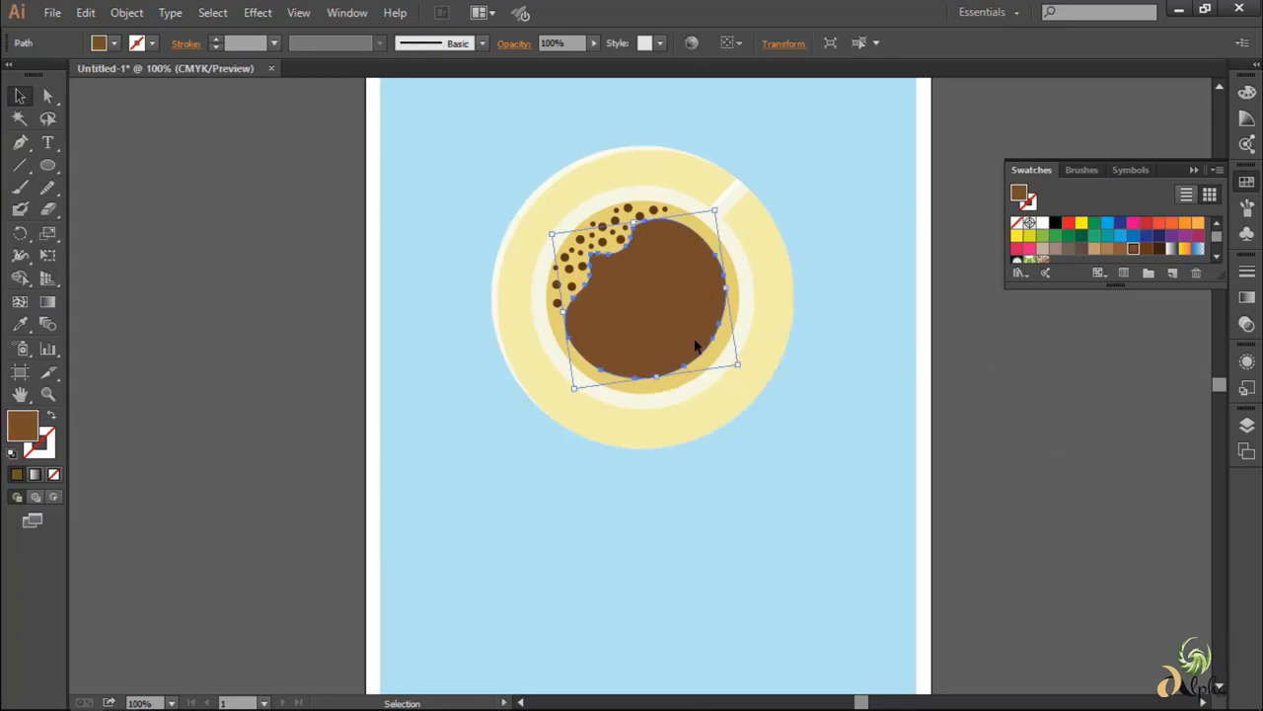
left_click(1045, 396)
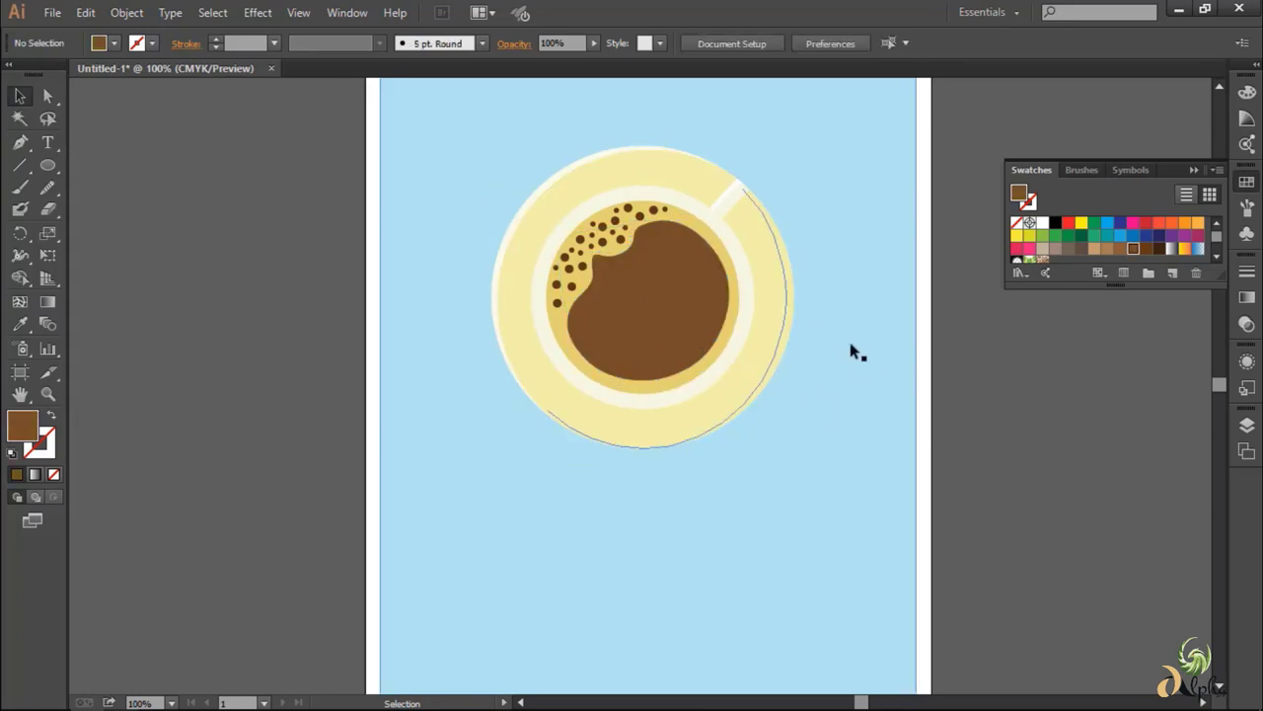
scroll(935, 436, "up", 2, "alt")
scroll(379, 471, "up", 4)
- Reposition one small foam dot slightly
left_click(371, 246)
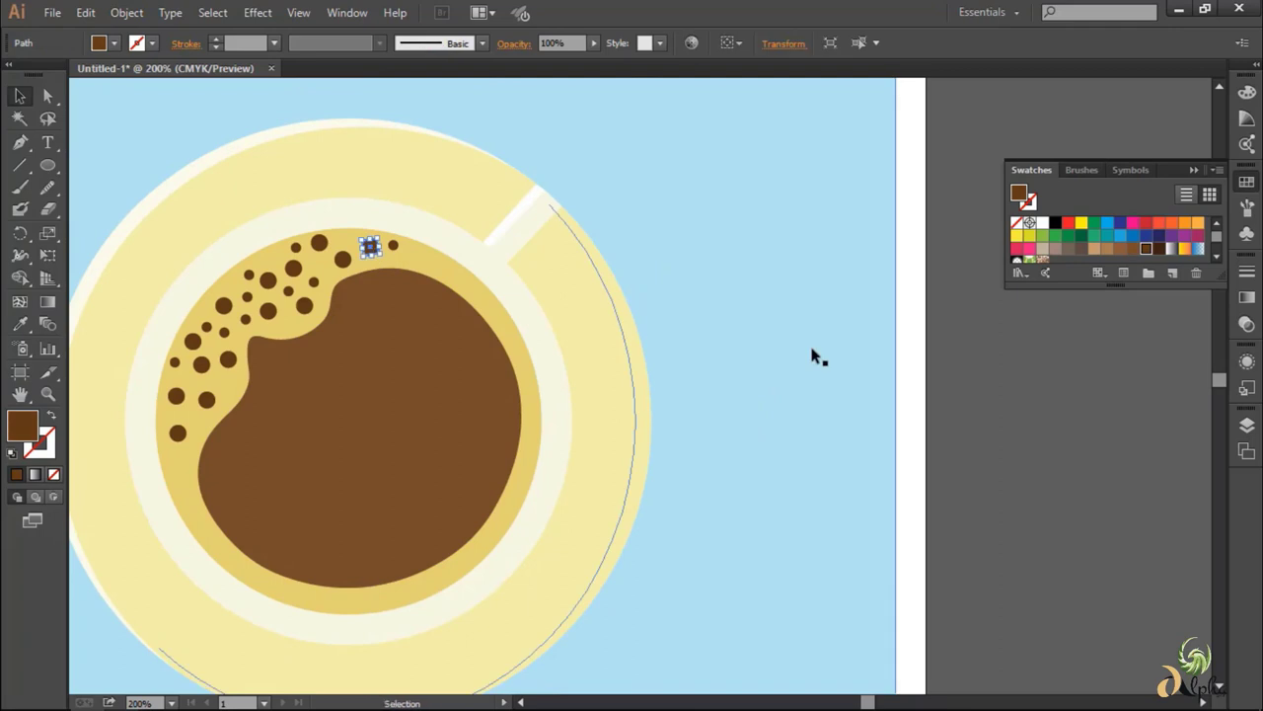
key("shift")
key("shift")
key("shift")
left_click(493, 258)
left_click_drag(370, 246, 392, 253)
left_click(1074, 401)
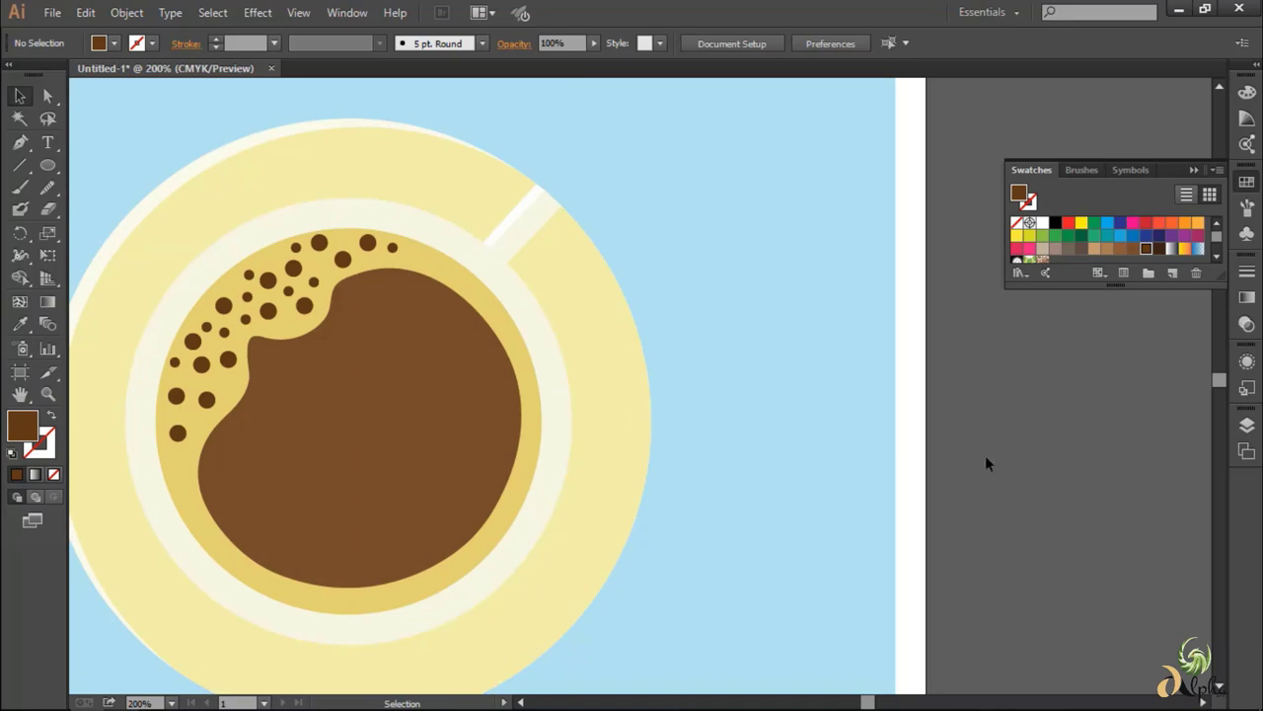
- Create a thin white (#FFFFFF) sliver from an offset rim copy using Shape Builder
left_click(525, 471)
left_click_drag(553, 483, 560, 487)
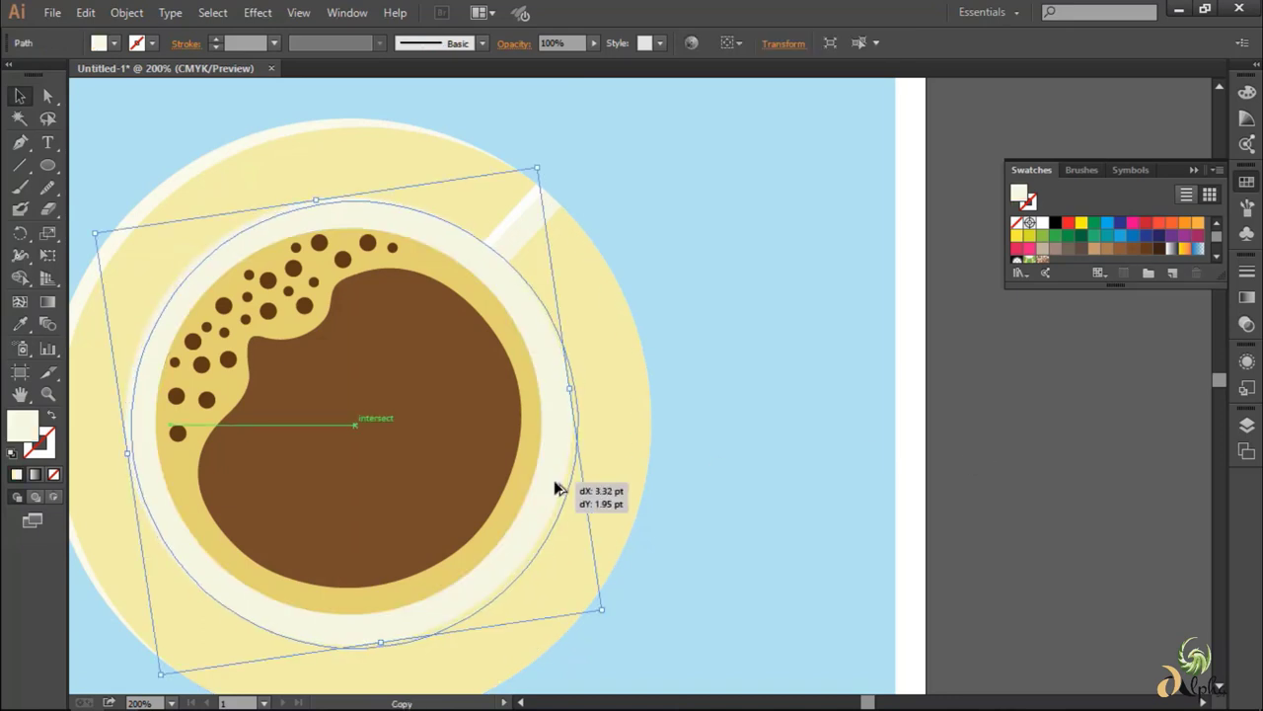
left_click(1076, 493)
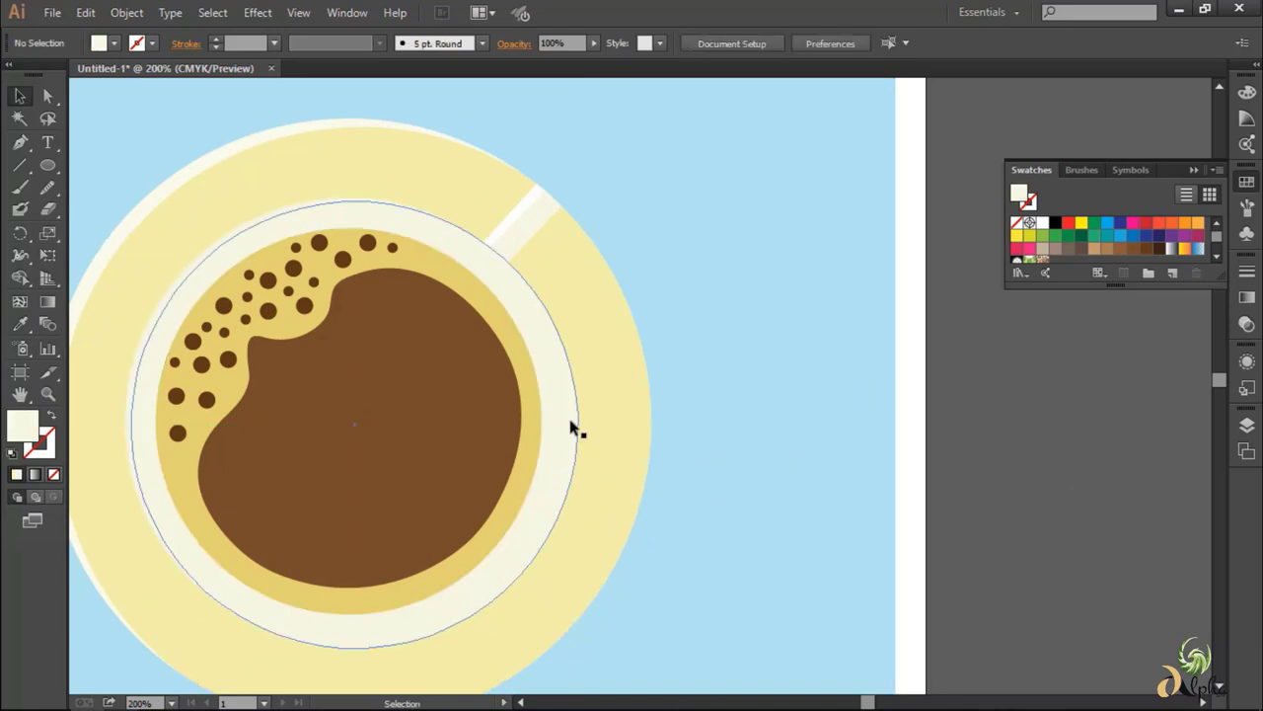
left_click(184, 291)
left_click(20, 276)
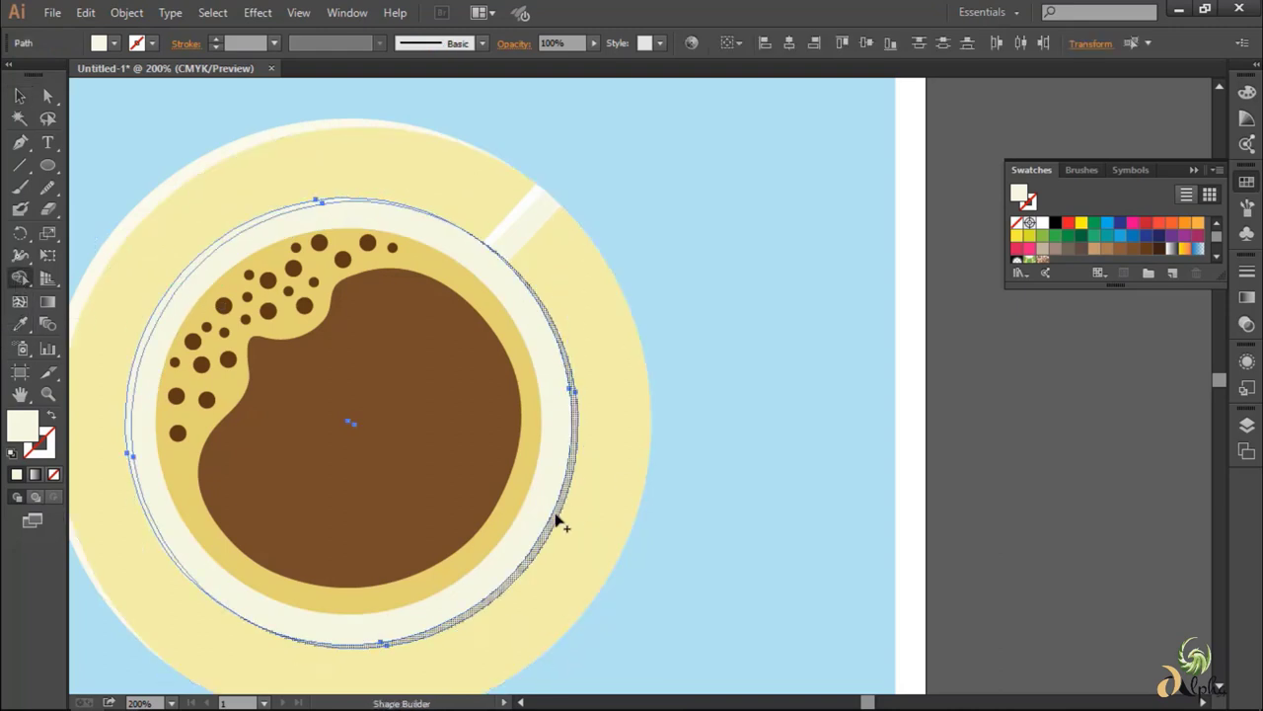
left_click(14, 99)
double_click(22, 425)
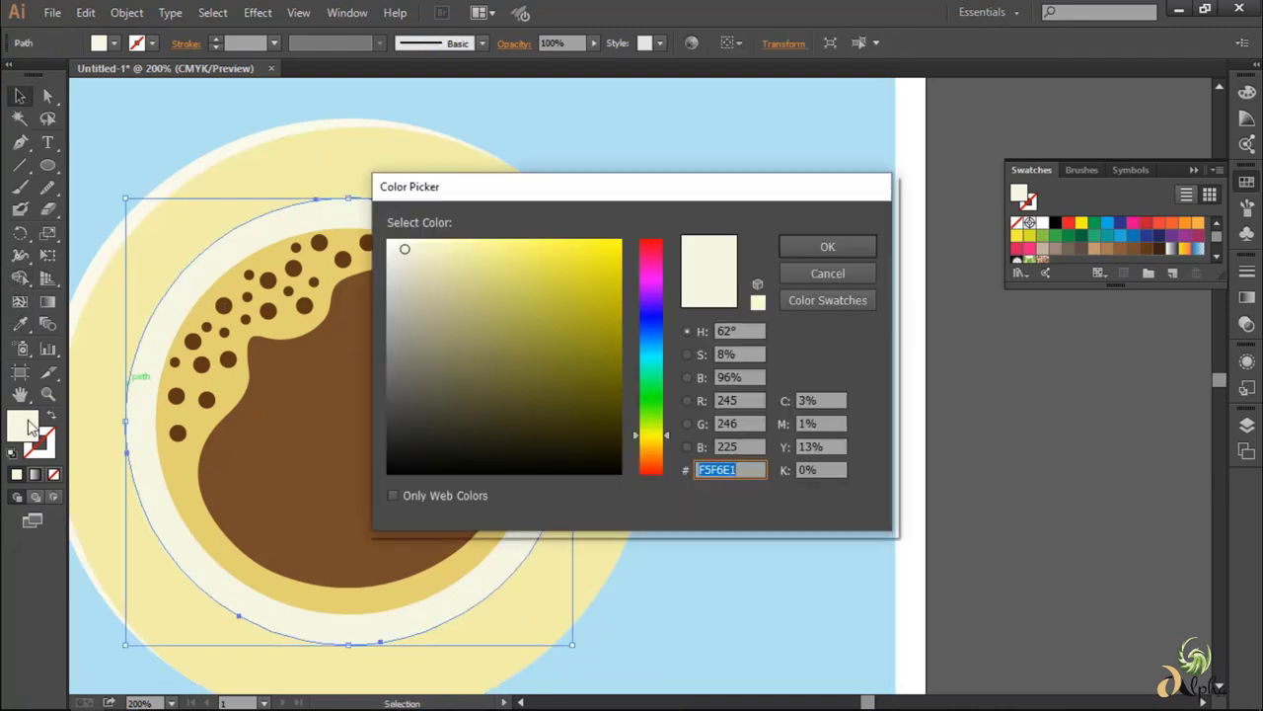
type("ffffff")
left_click(825, 247)
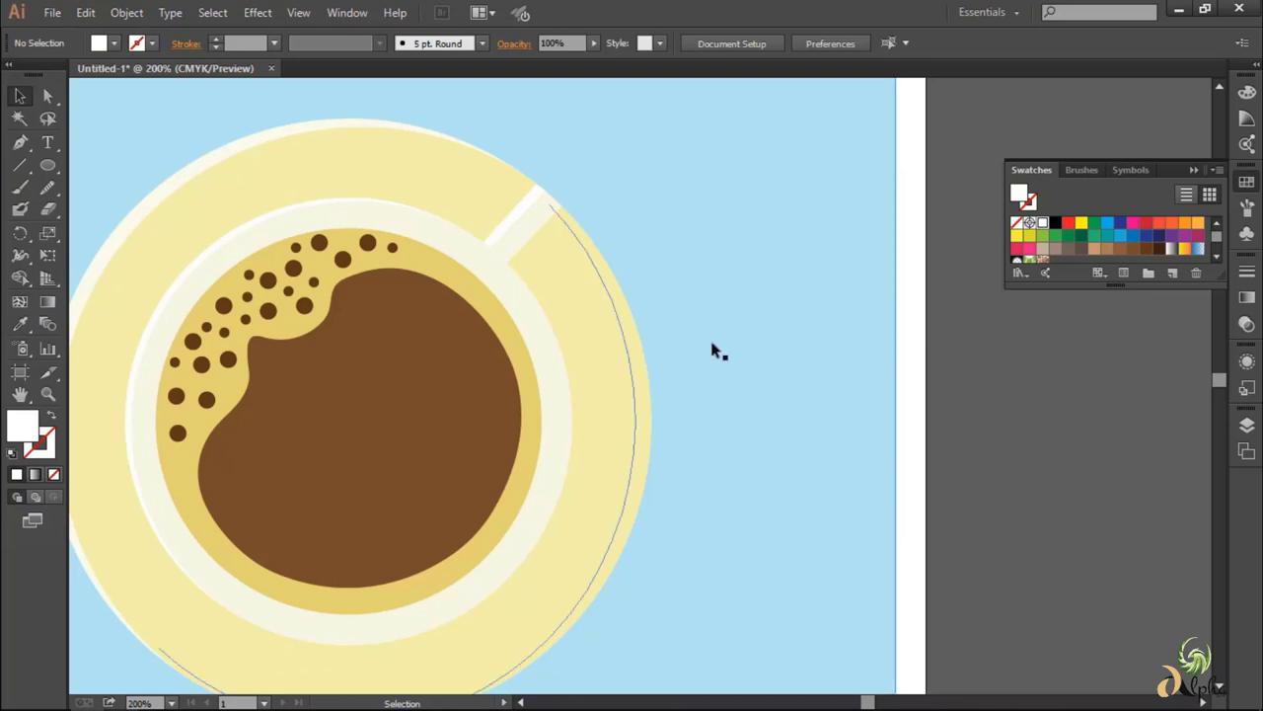
- Draw a closed rounded white highlight shape on the cup handle with the Pen tool
scroll(1078, 354, "down", 3)
left_click_drag(1078, 354, 946, 379)
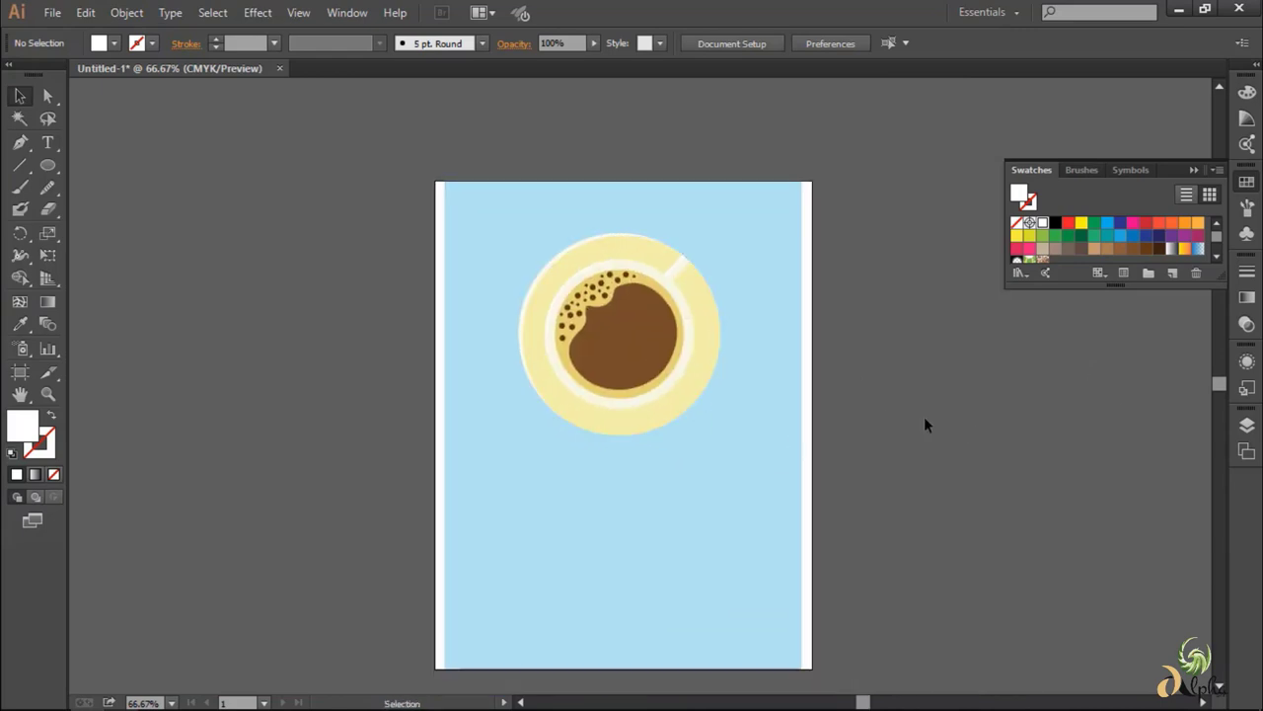
scroll(845, 347, "up", 2)
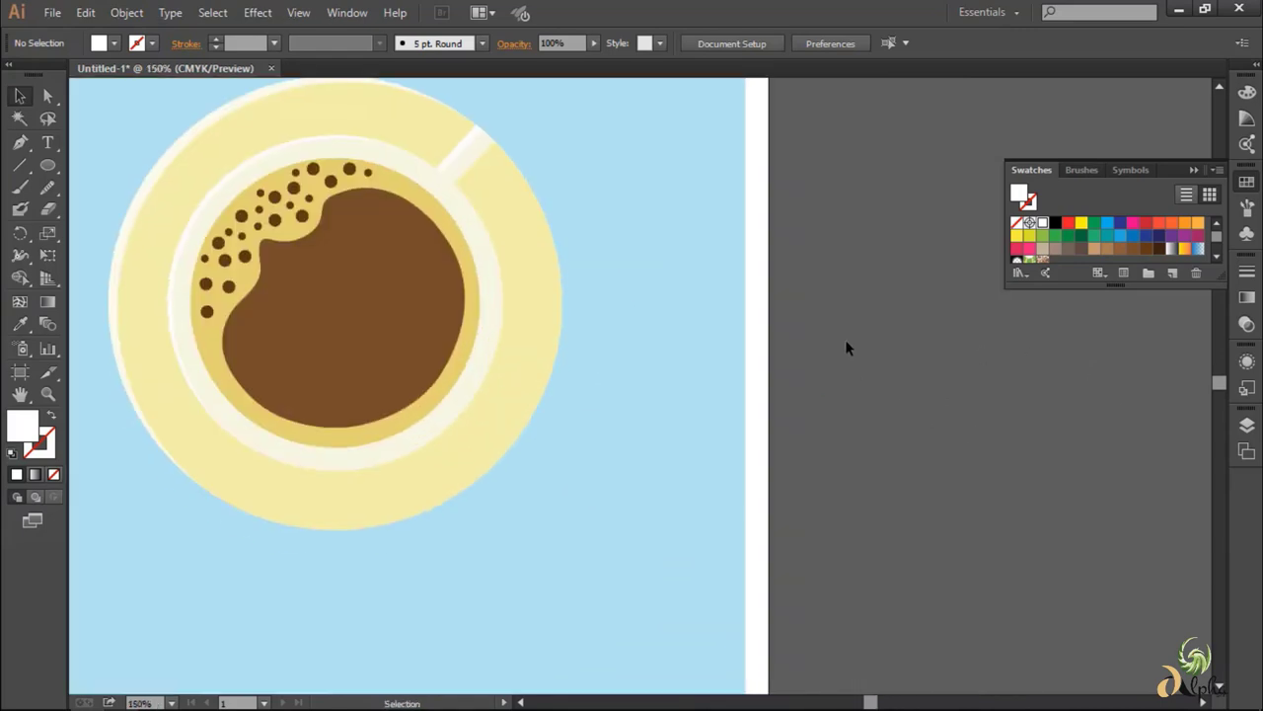
key("p")
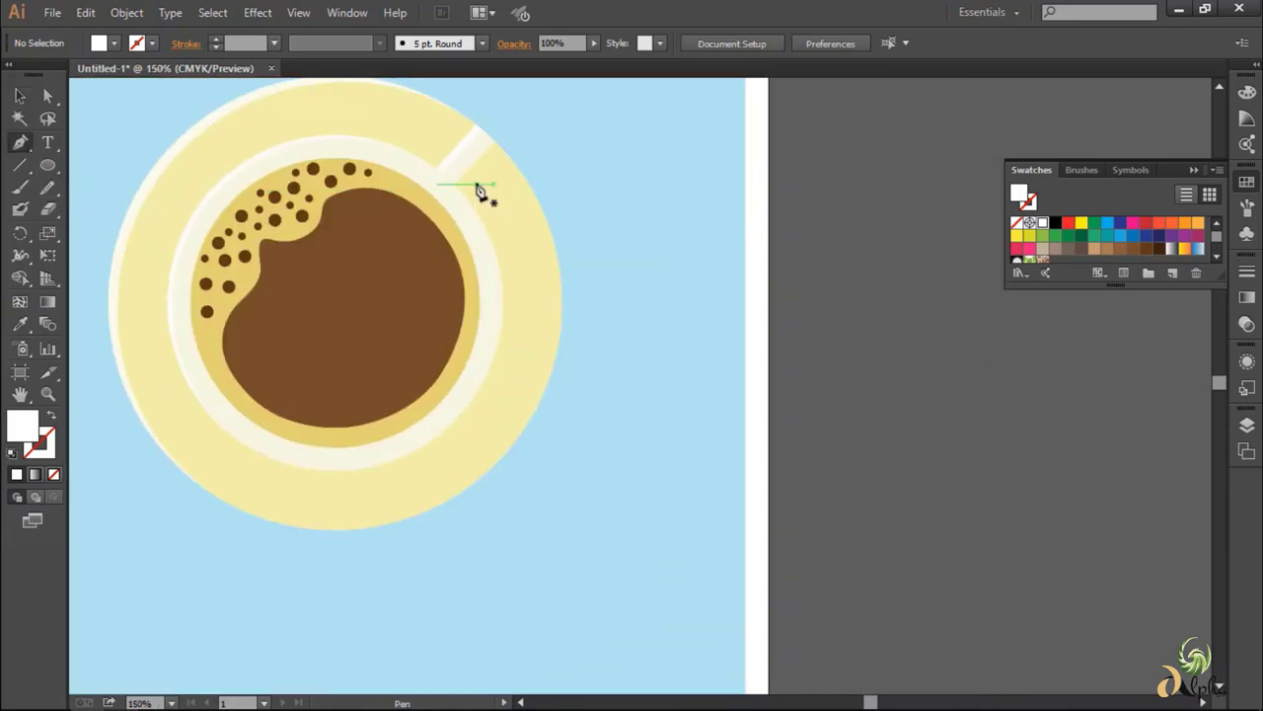
left_click(476, 184)
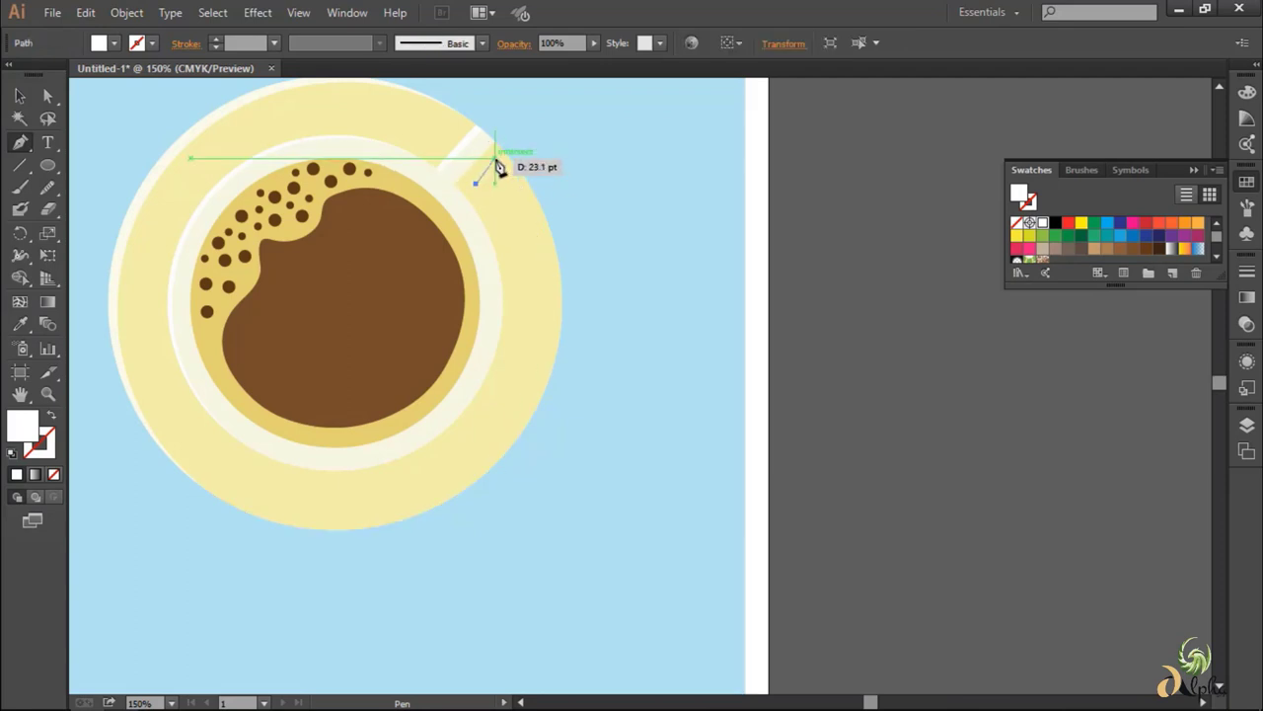
left_click_drag(496, 156, 511, 174)
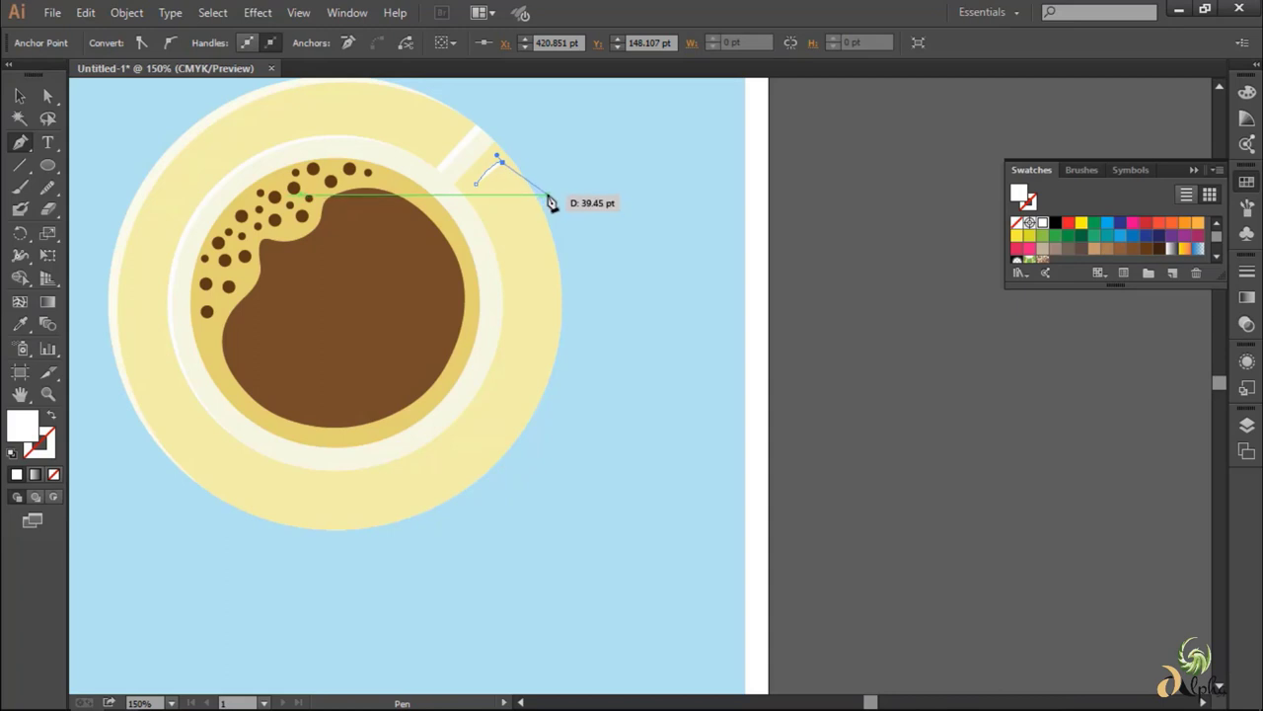
mouse_move(549, 193)
left_mouse_down()
mouse_move(537, 229)
mouse_move(524, 226)
left_mouse_up()
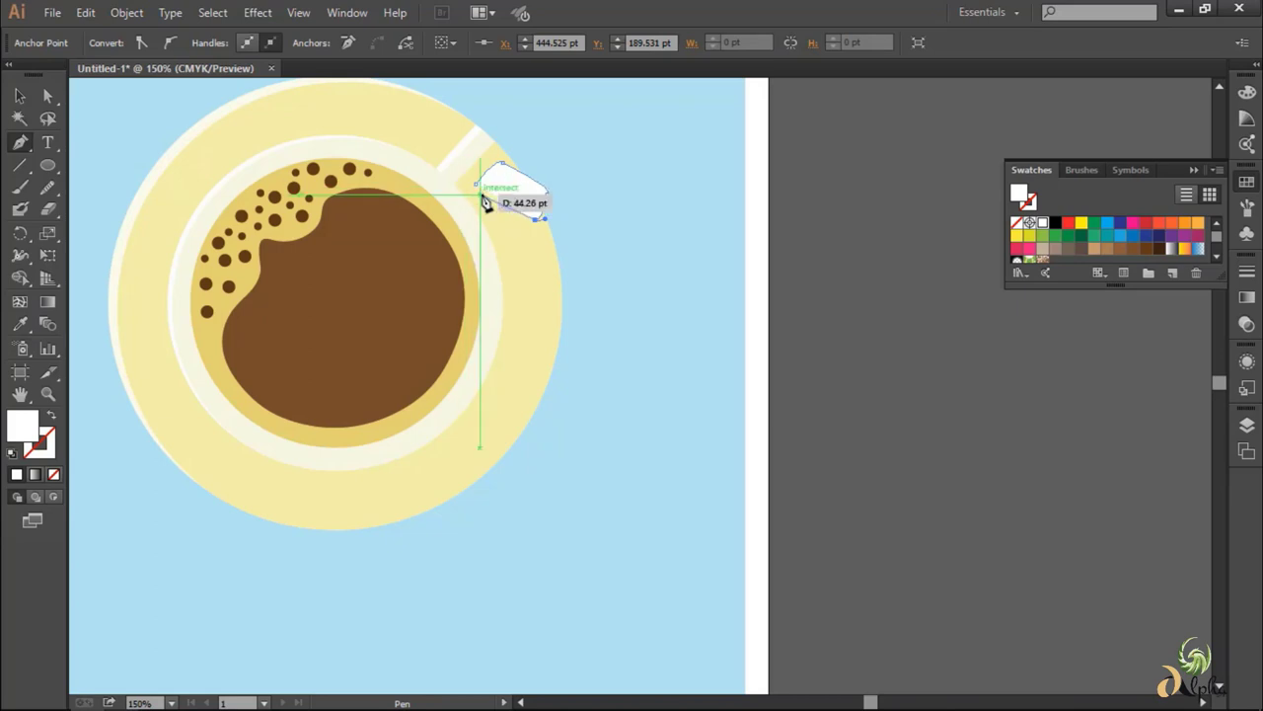
scroll(480, 198, "up", 1)
scroll(474, 188, "up", 2)
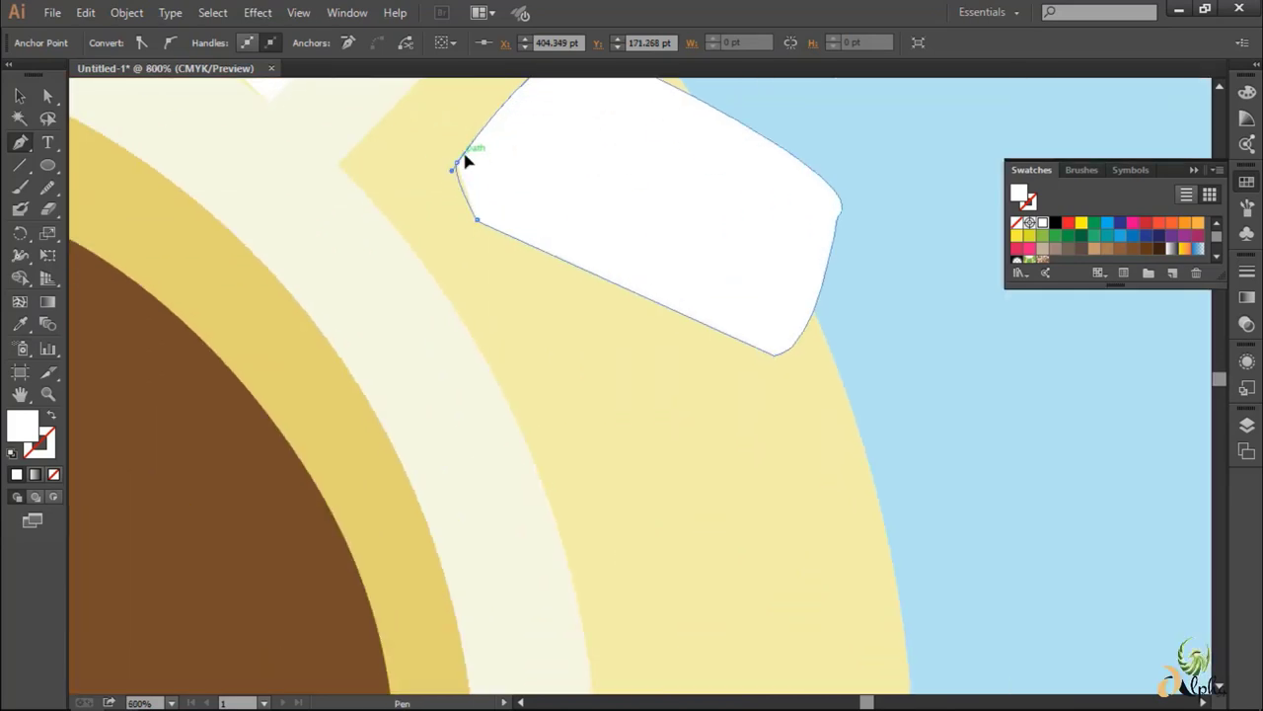
left_click(841, 216)
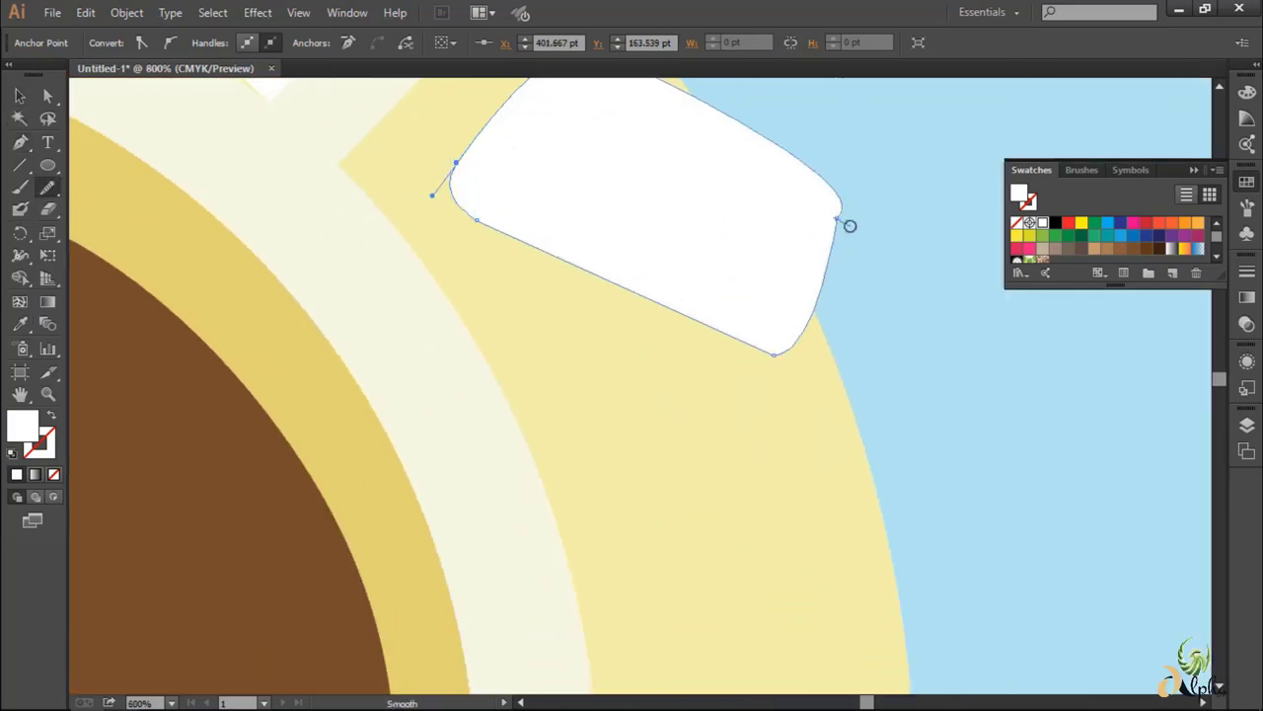
scroll(832, 265, "up", 1)
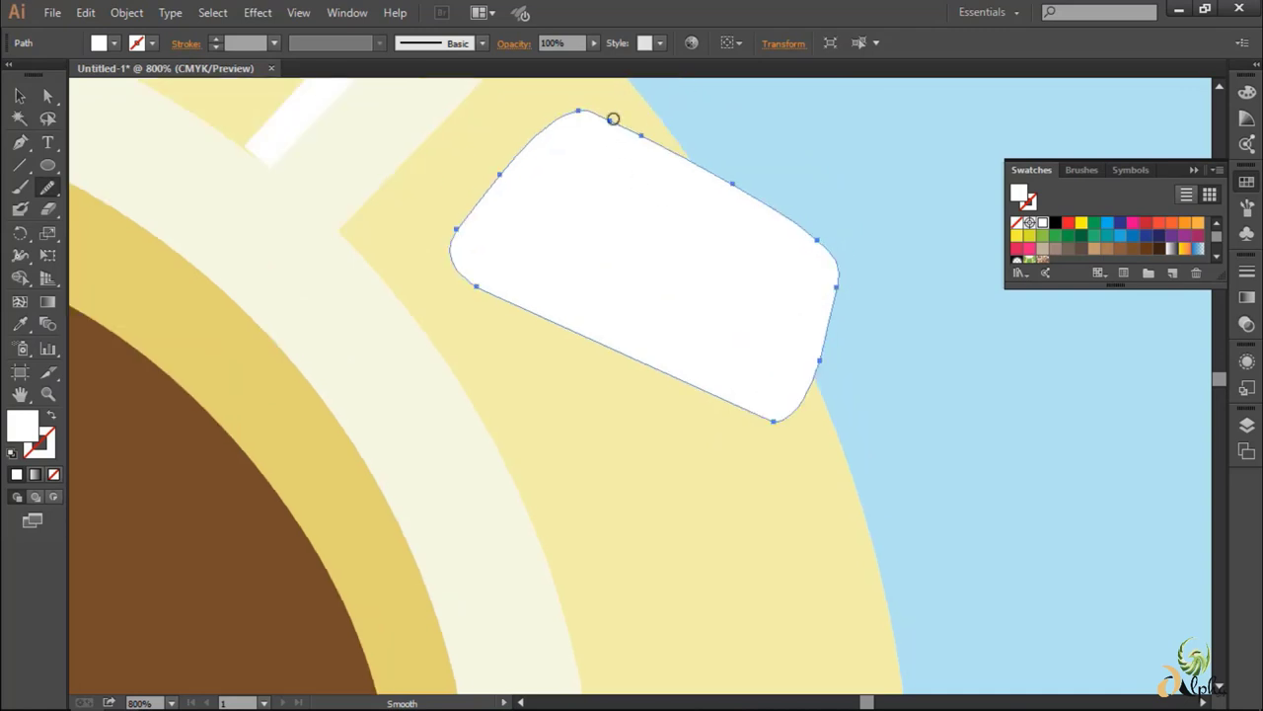
scroll(691, 113, "up", 1)
scroll(839, 197, "down", 3)
- Nudge the handle highlight slightly to the left
key("v")
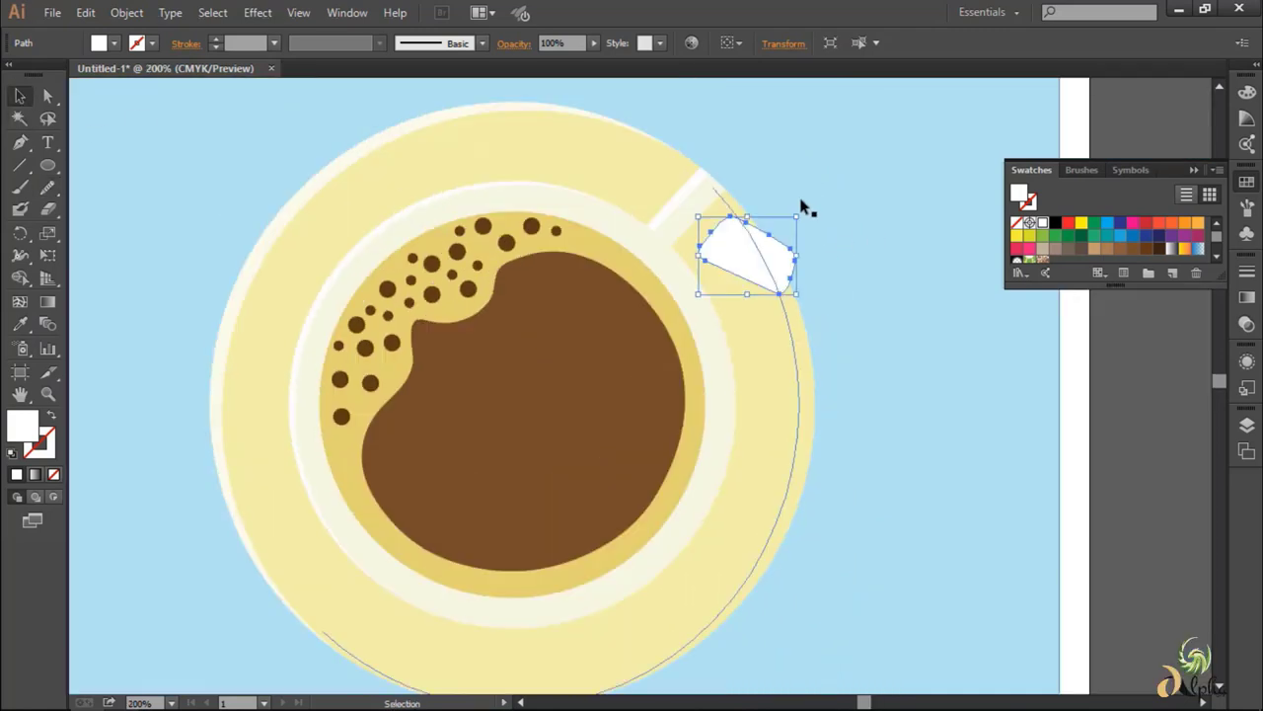
left_click(837, 240)
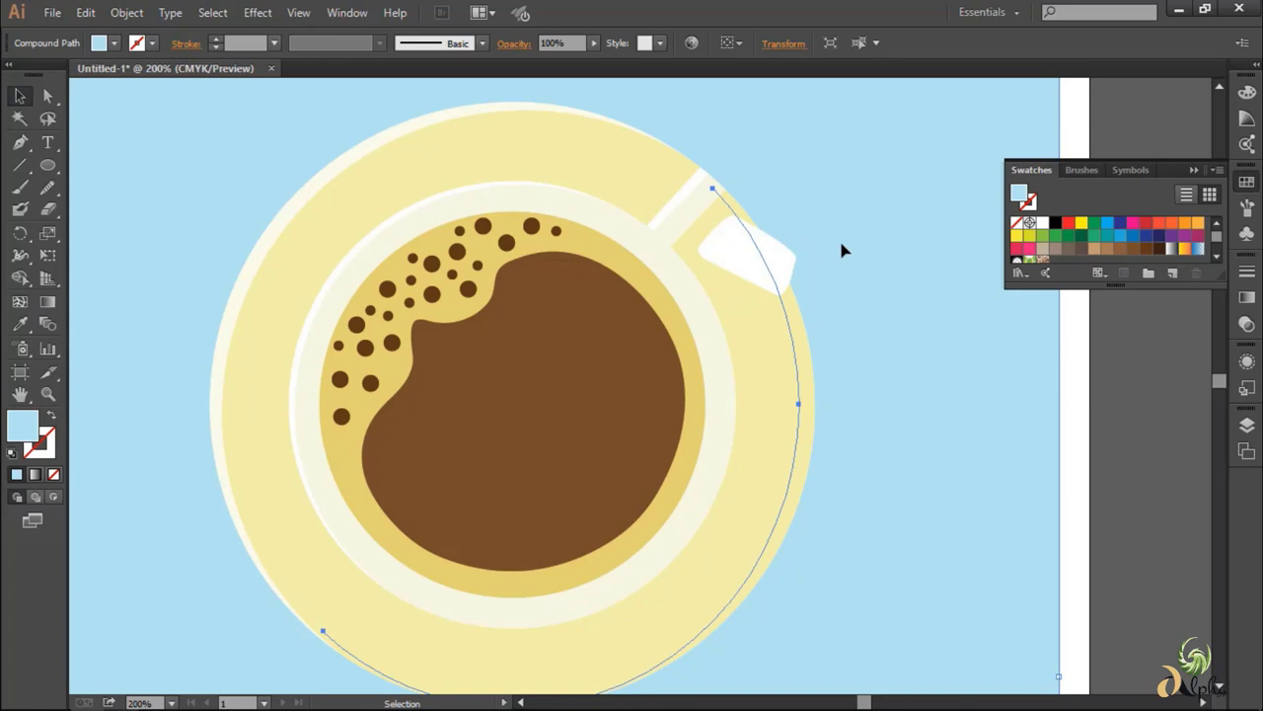
left_click(750, 266)
key("Left")
key("Left")
key("Left")
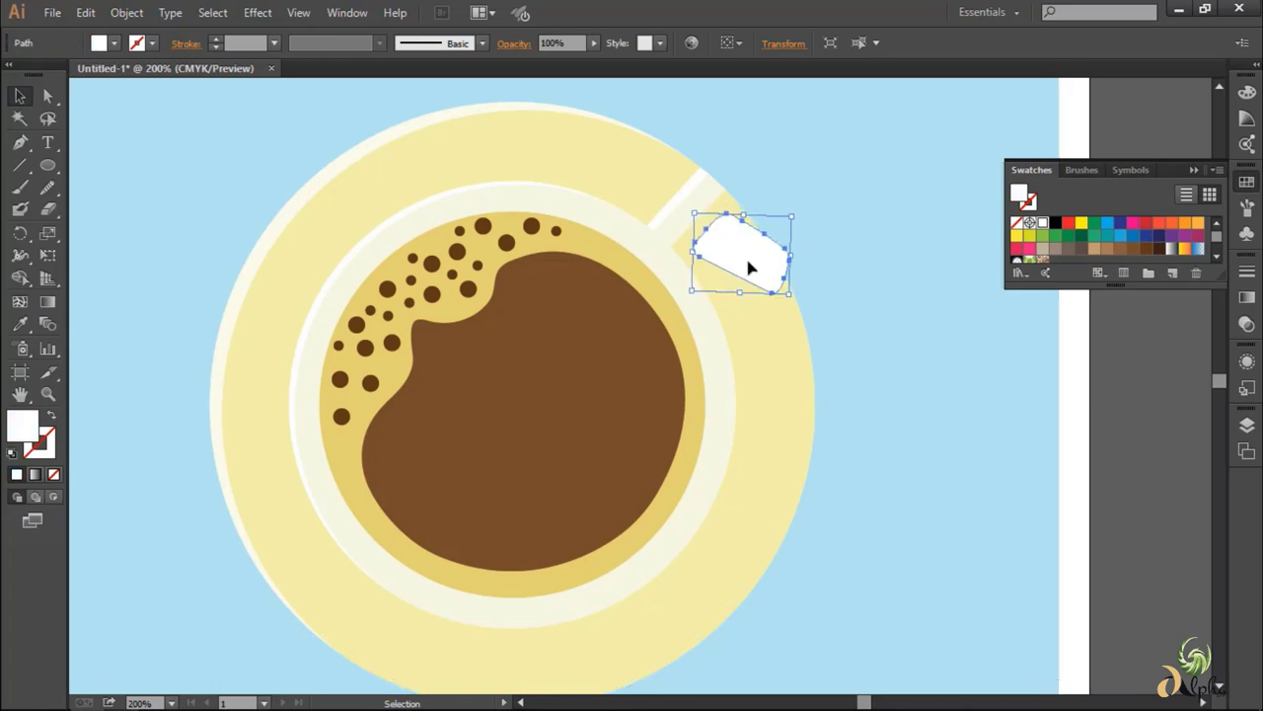
left_click(835, 169)
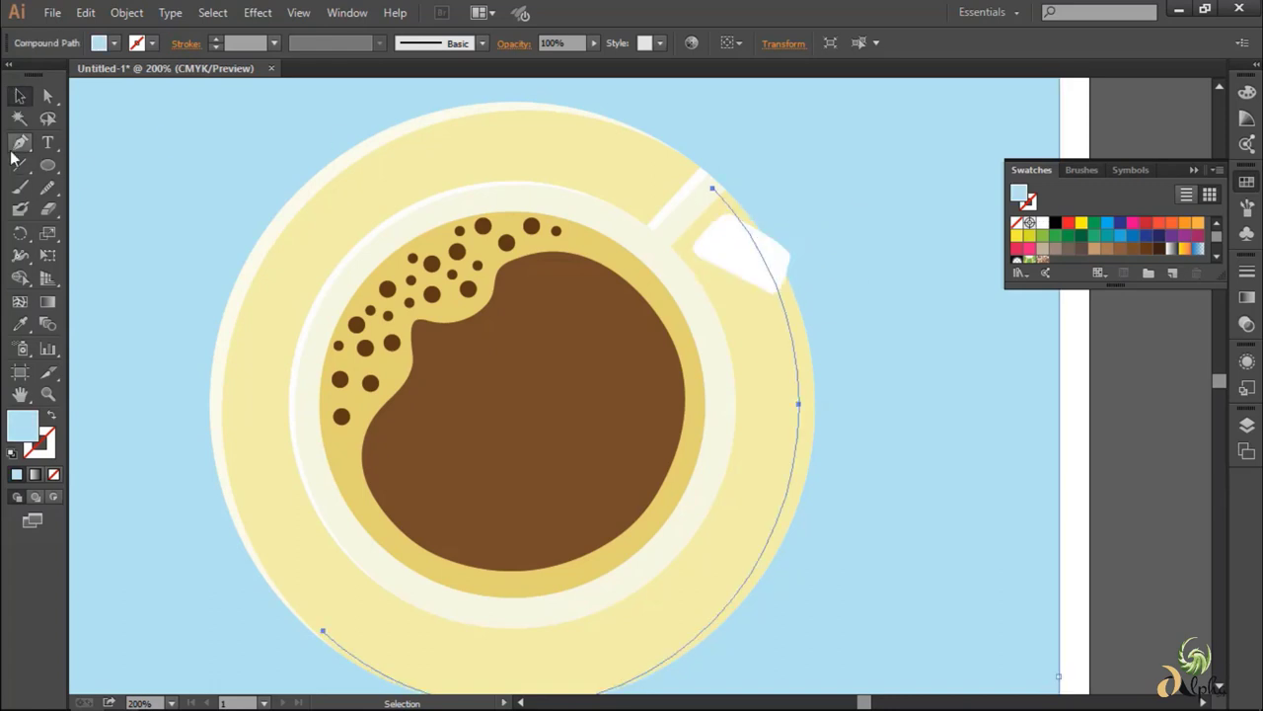
- Draw the shadow path from the handle down to the artboard's bottom-right corner
left_click(724, 188)
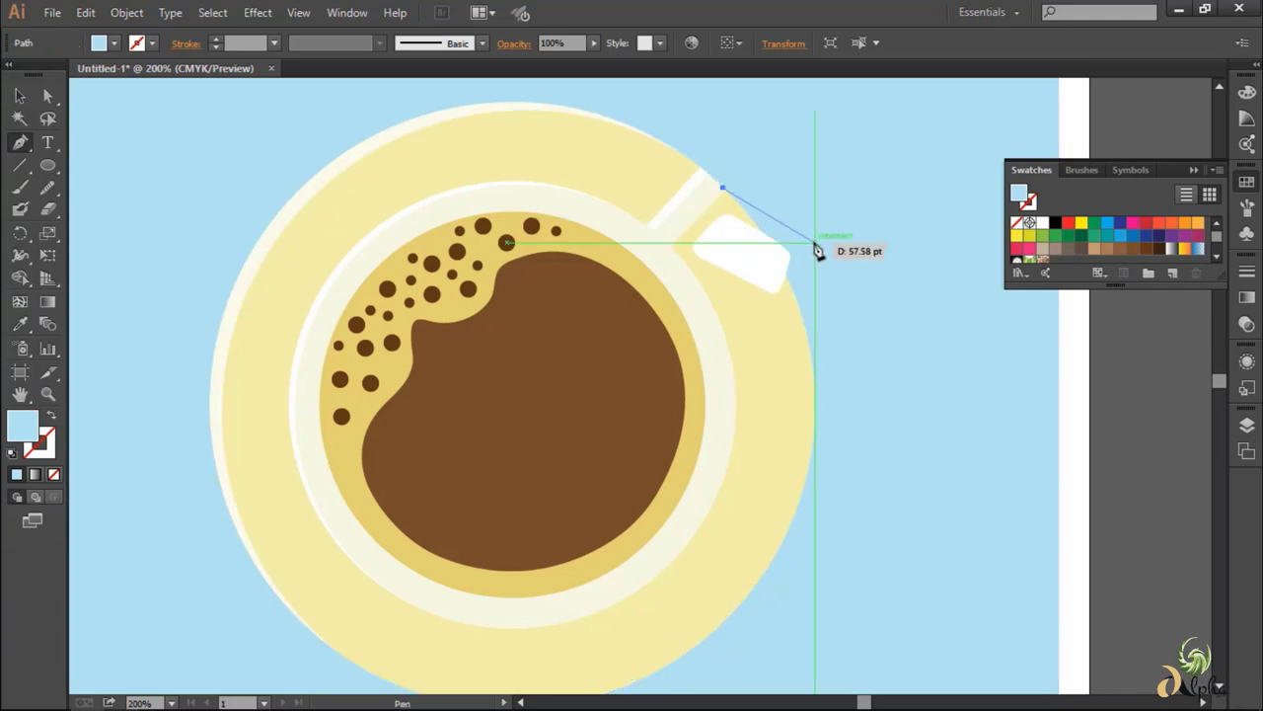
left_click_drag(815, 246, 816, 274)
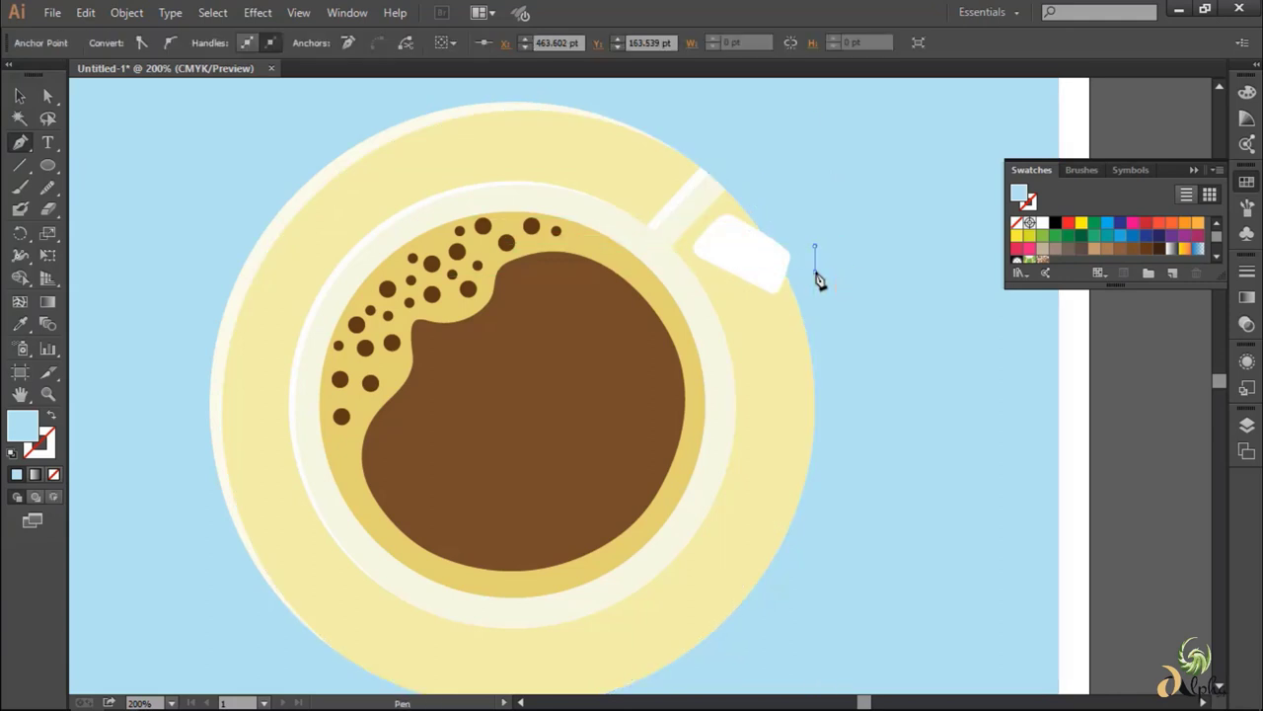
left_click(799, 326)
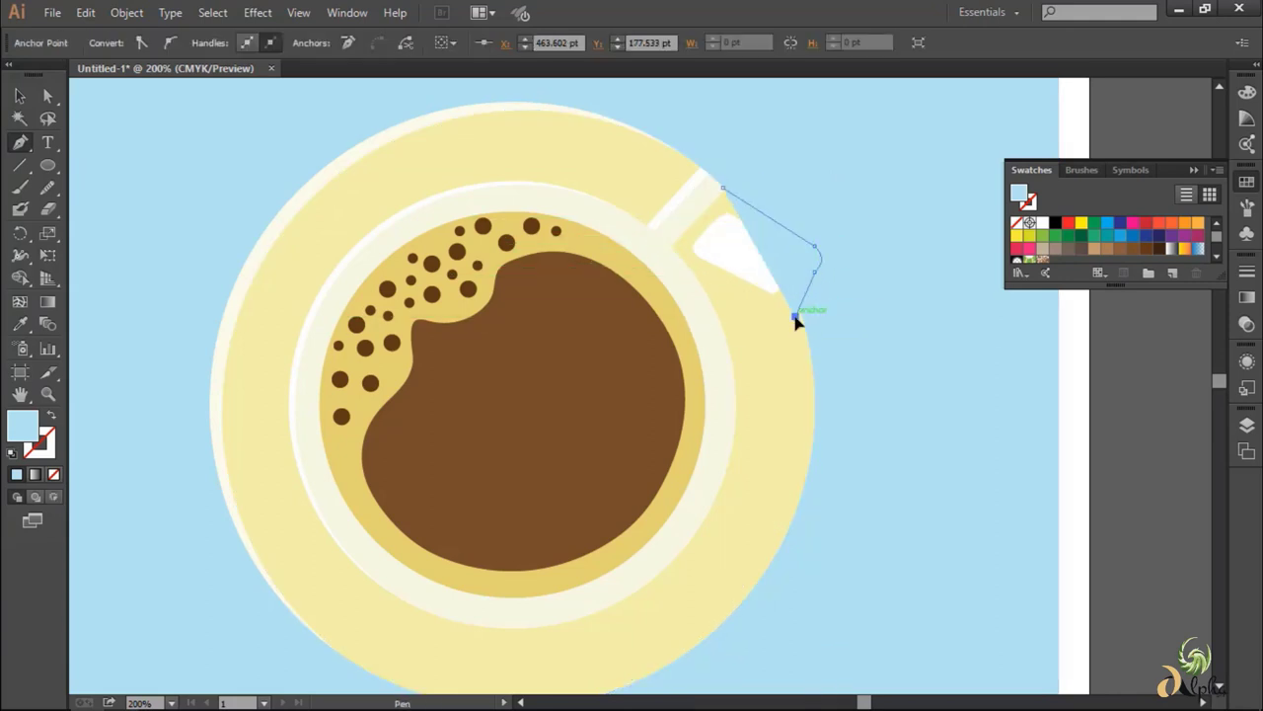
scroll(1051, 470, "down", 2, "alt")
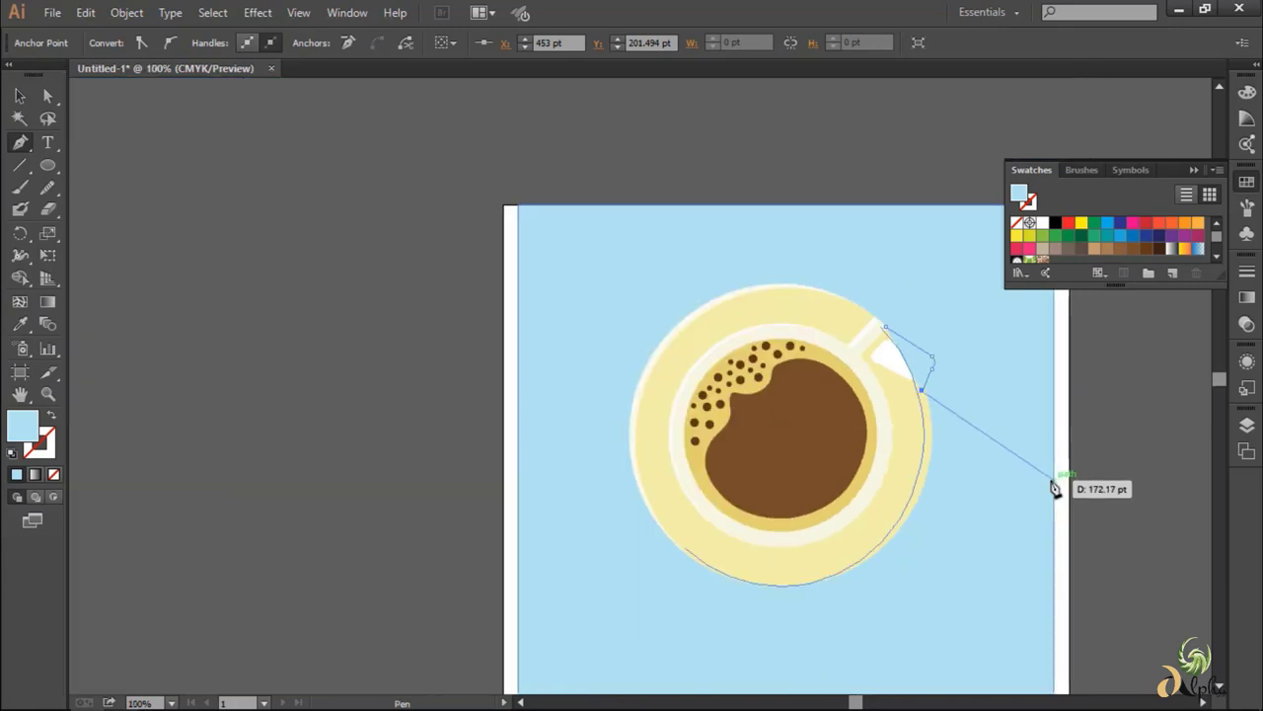
scroll(1056, 474, "down", 3)
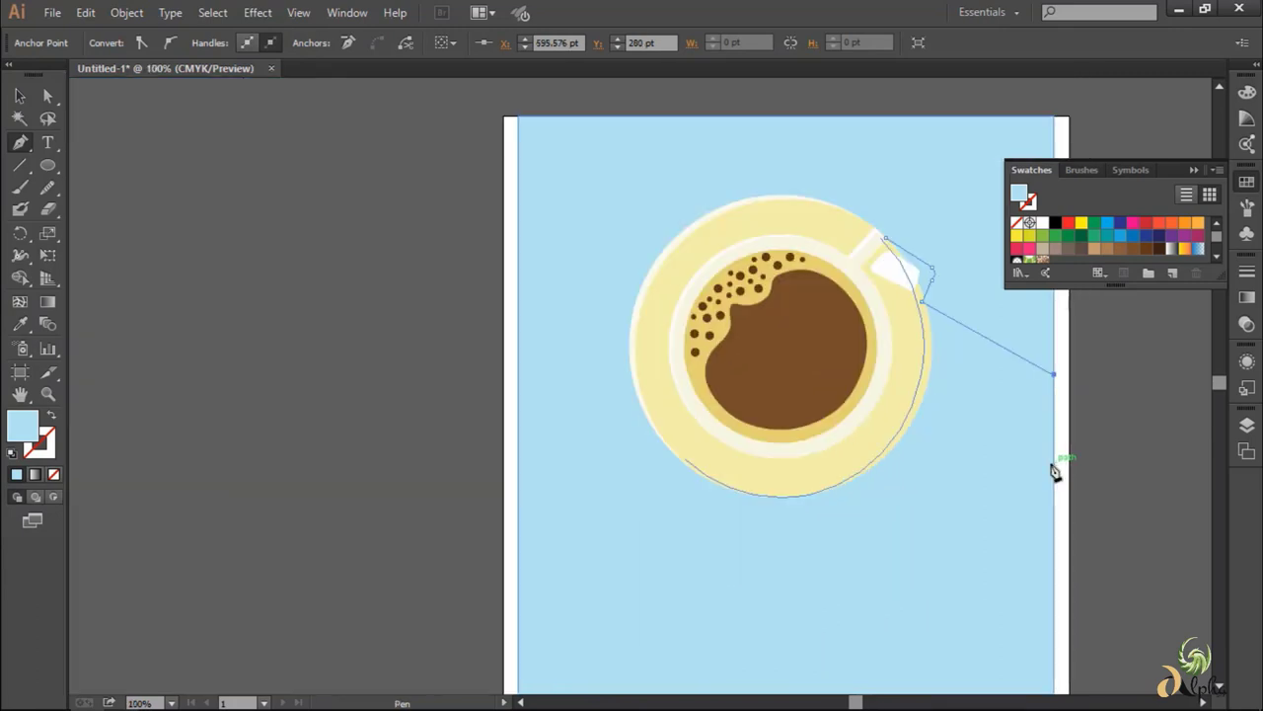
scroll(1056, 533, "down", 2)
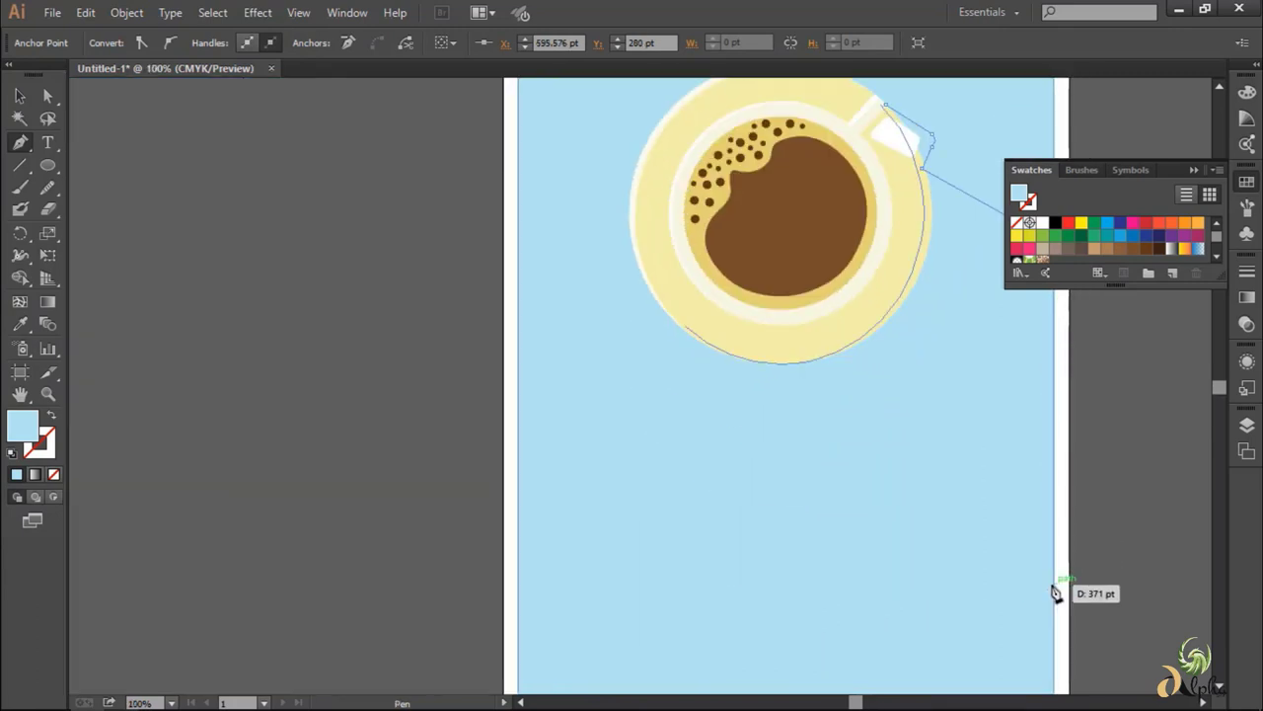
scroll(1058, 669, "down", 1, "alt")
left_click(1056, 646)
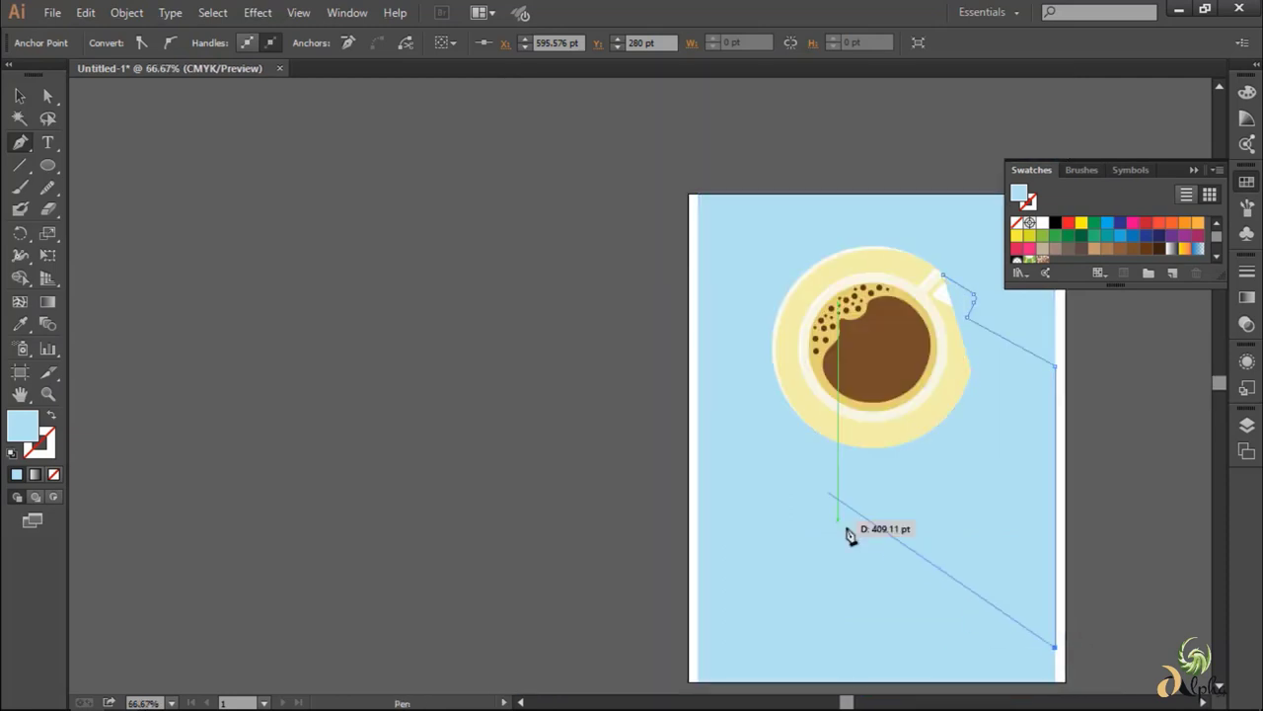
key("ctrl+z")
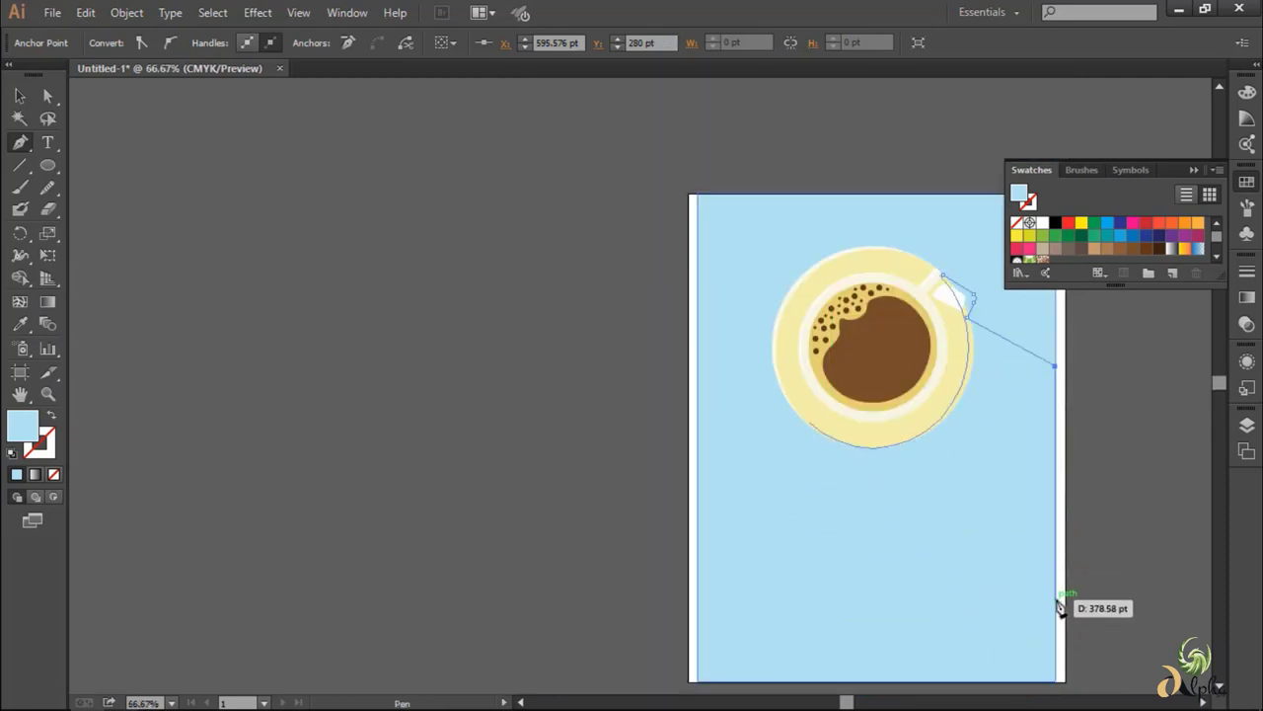
key("Escape")
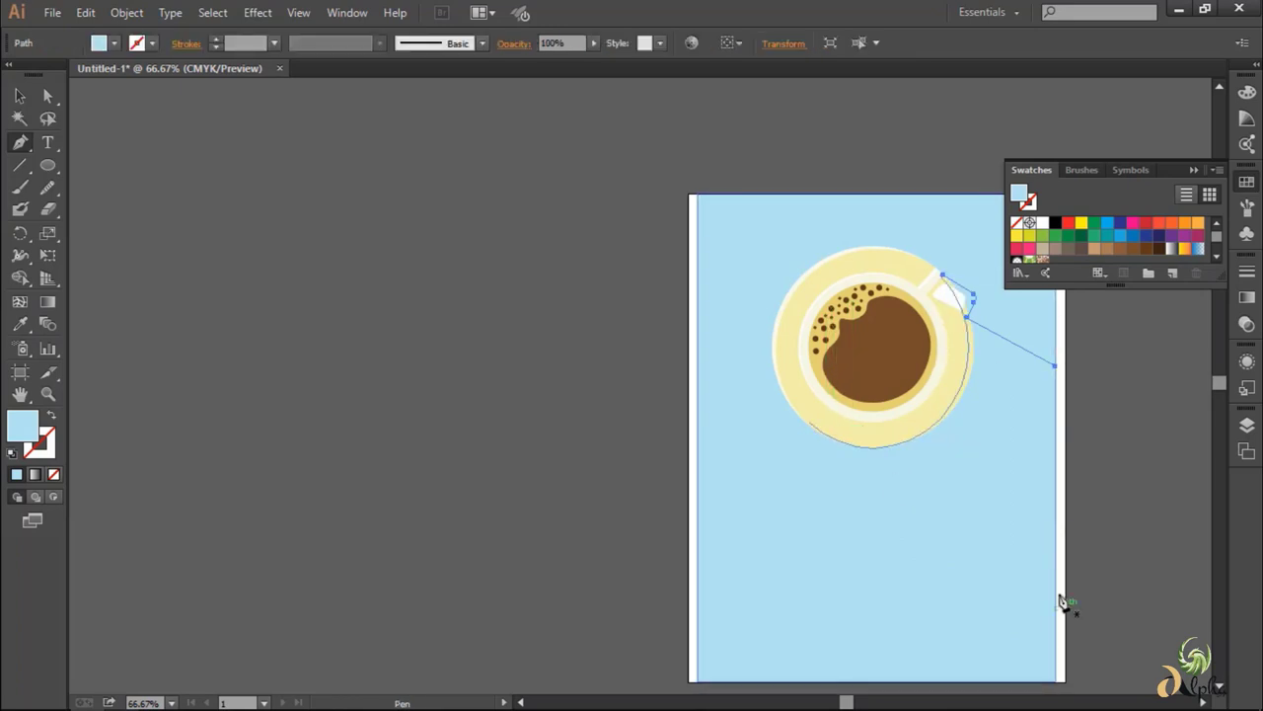
left_click(1055, 368)
left_click(1056, 634)
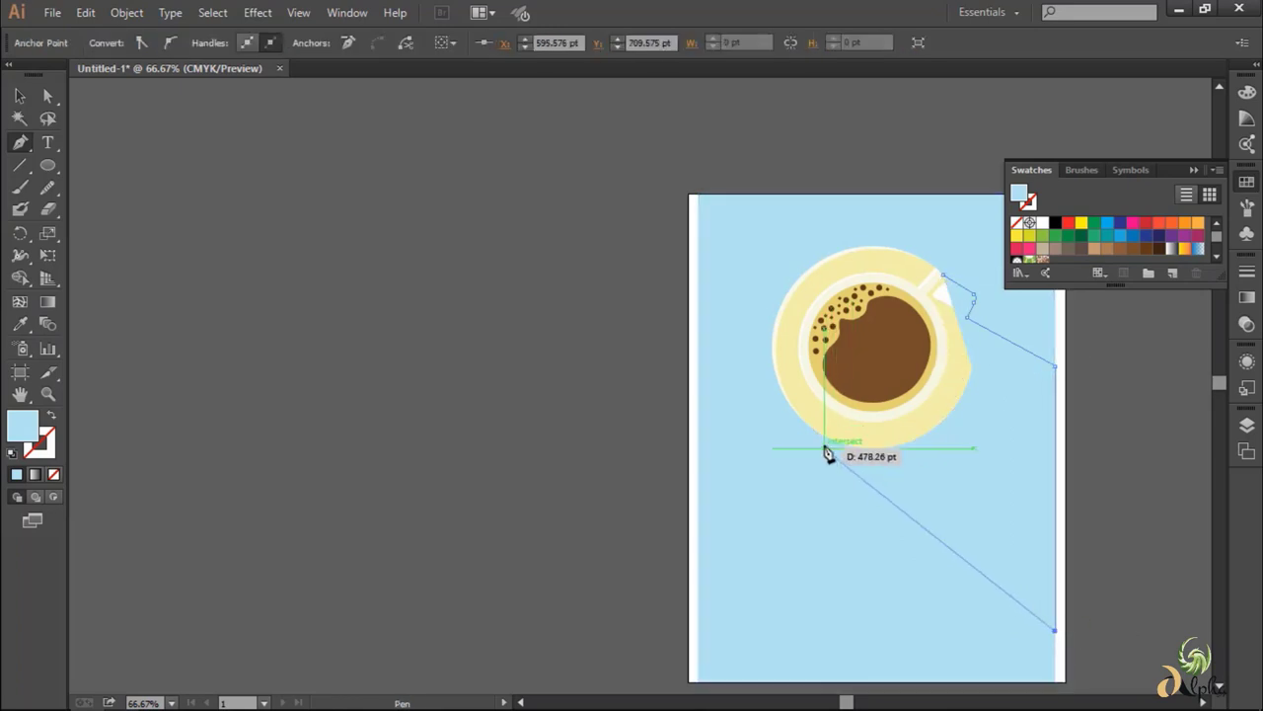
- Close the shadow path around the saucer bottom and cup rim, with fill set to None
scroll(826, 443, "up", 1)
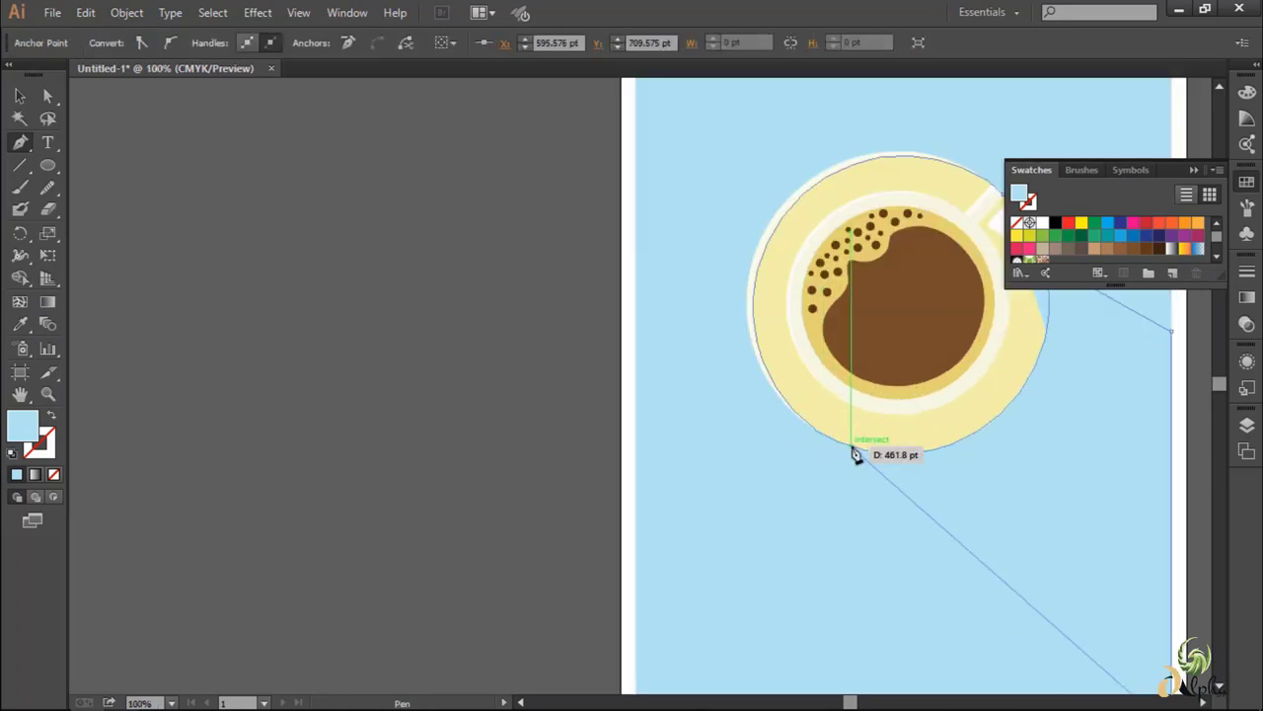
left_click(852, 449)
left_click(53, 474)
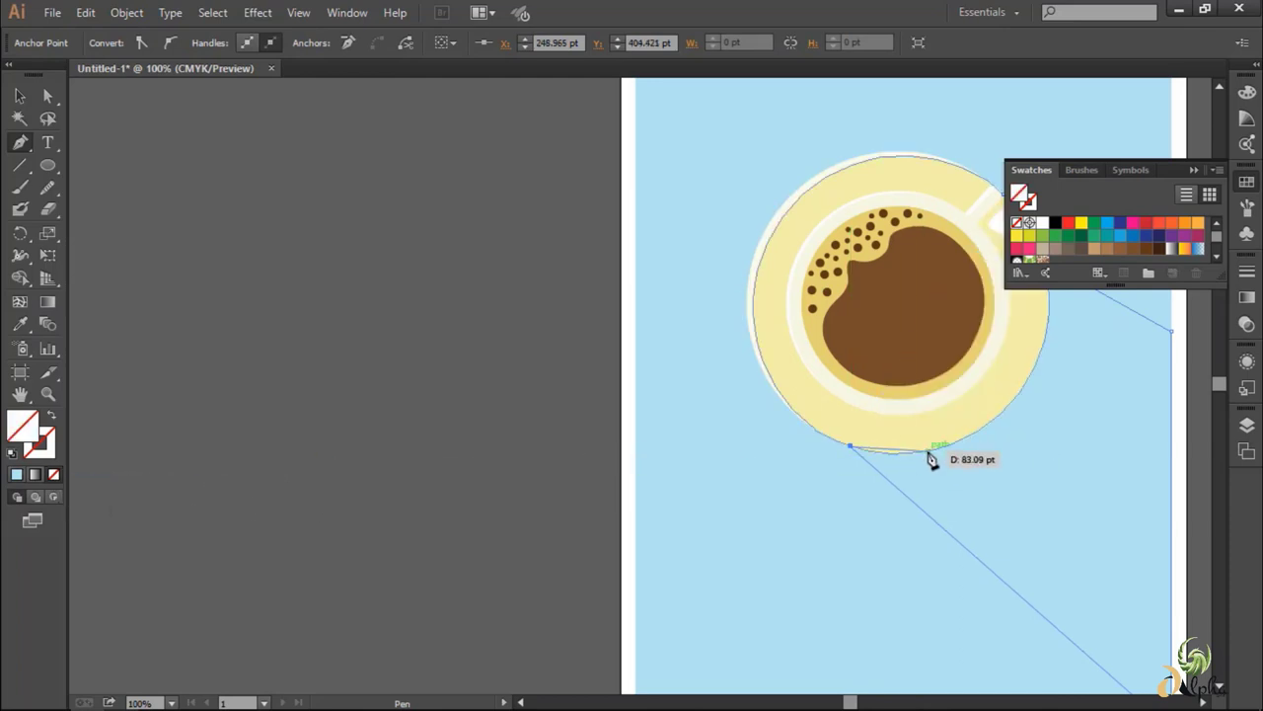
left_click_drag(919, 451, 953, 442)
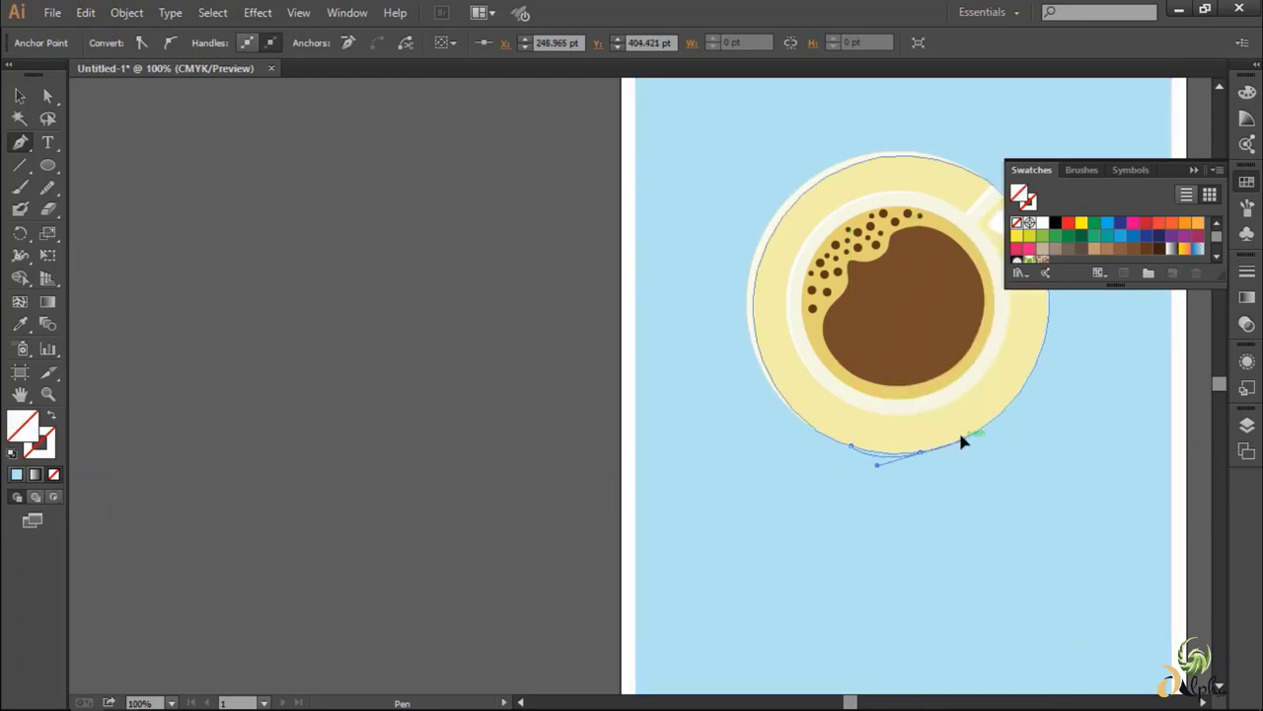
left_click(843, 400)
scroll(888, 435, "up", 2)
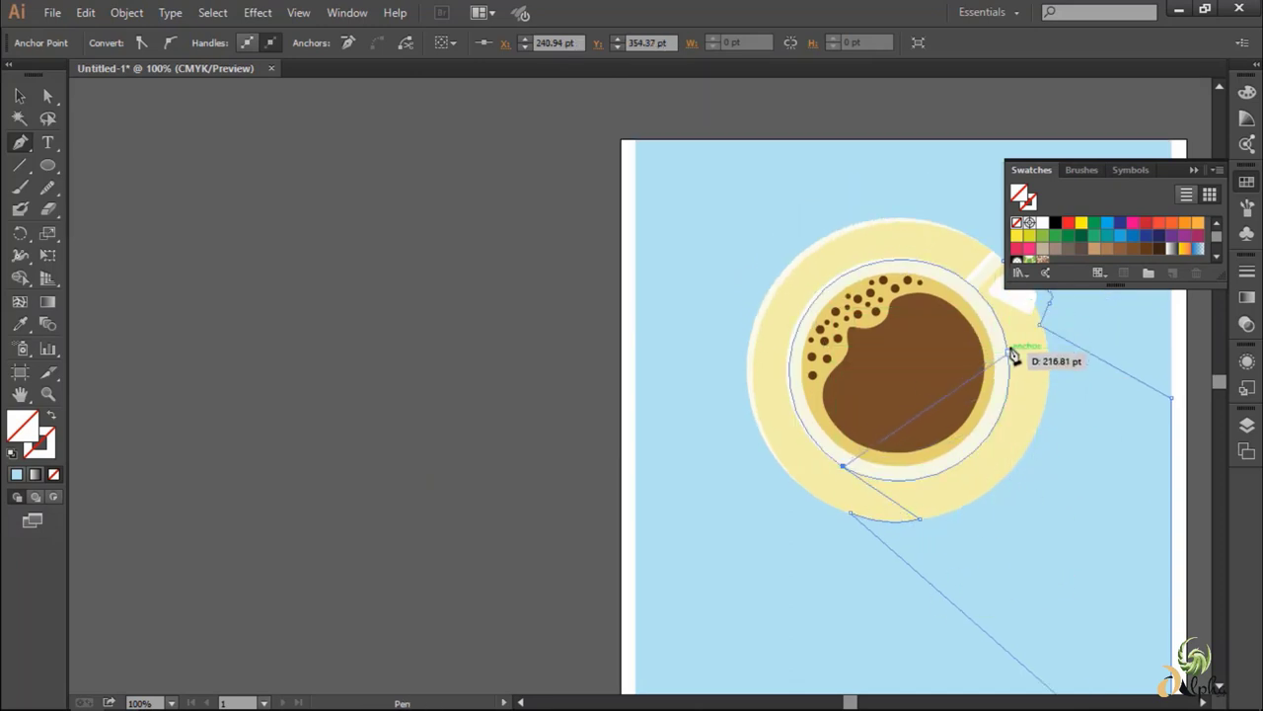
scroll(997, 430, "up", 1)
scroll(997, 431, "up", 1)
left_click_drag(993, 466, 972, 211)
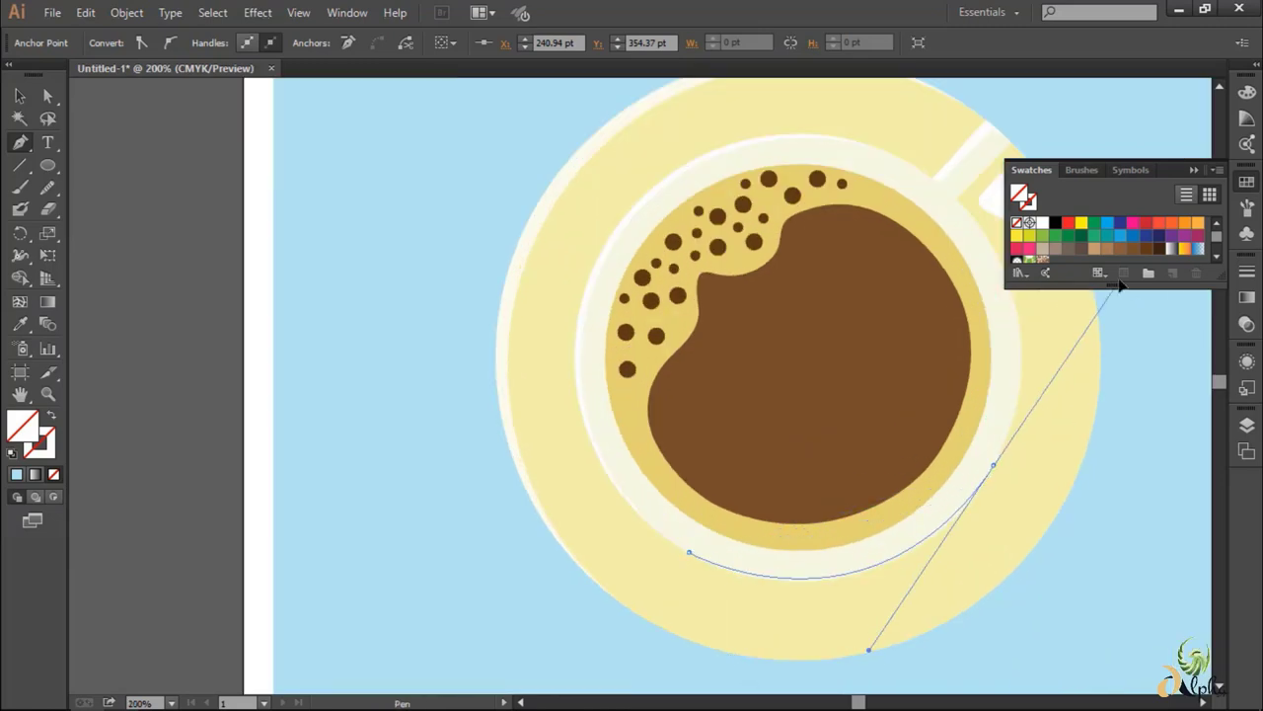
scroll(869, 161, "up", 4)
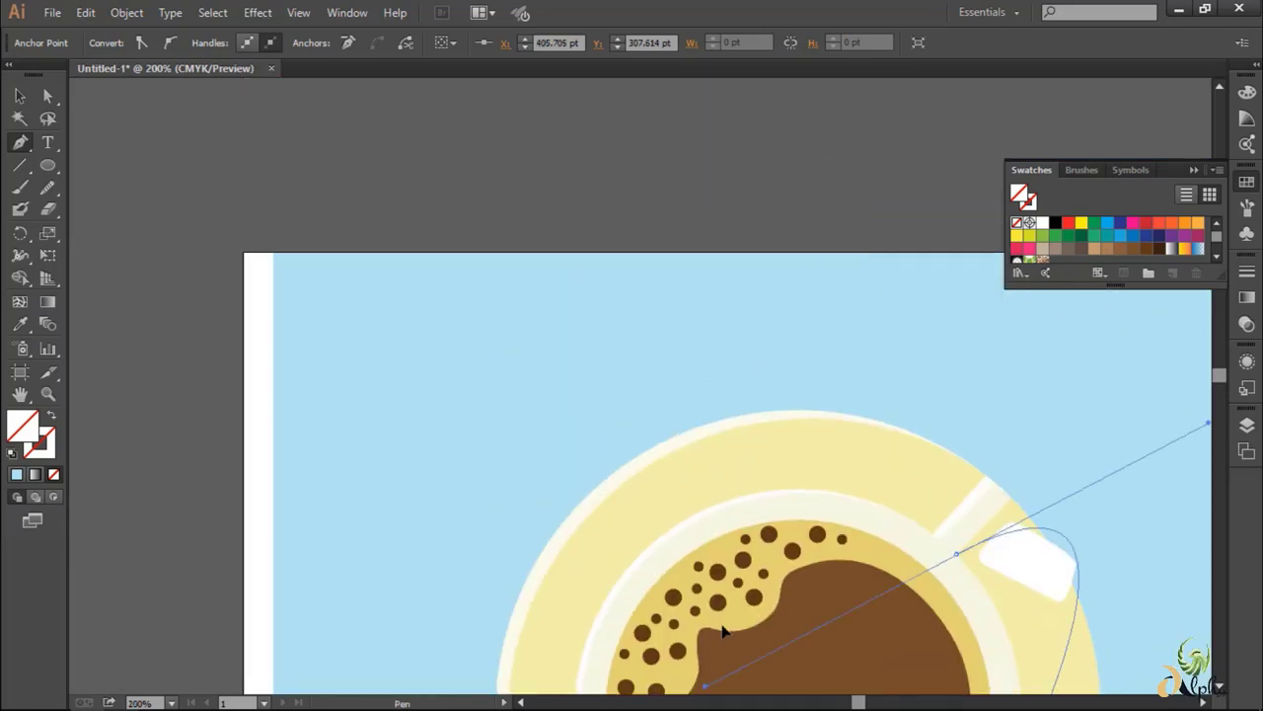
scroll(776, 178, "down", 2)
left_click_drag(955, 376, 824, 262)
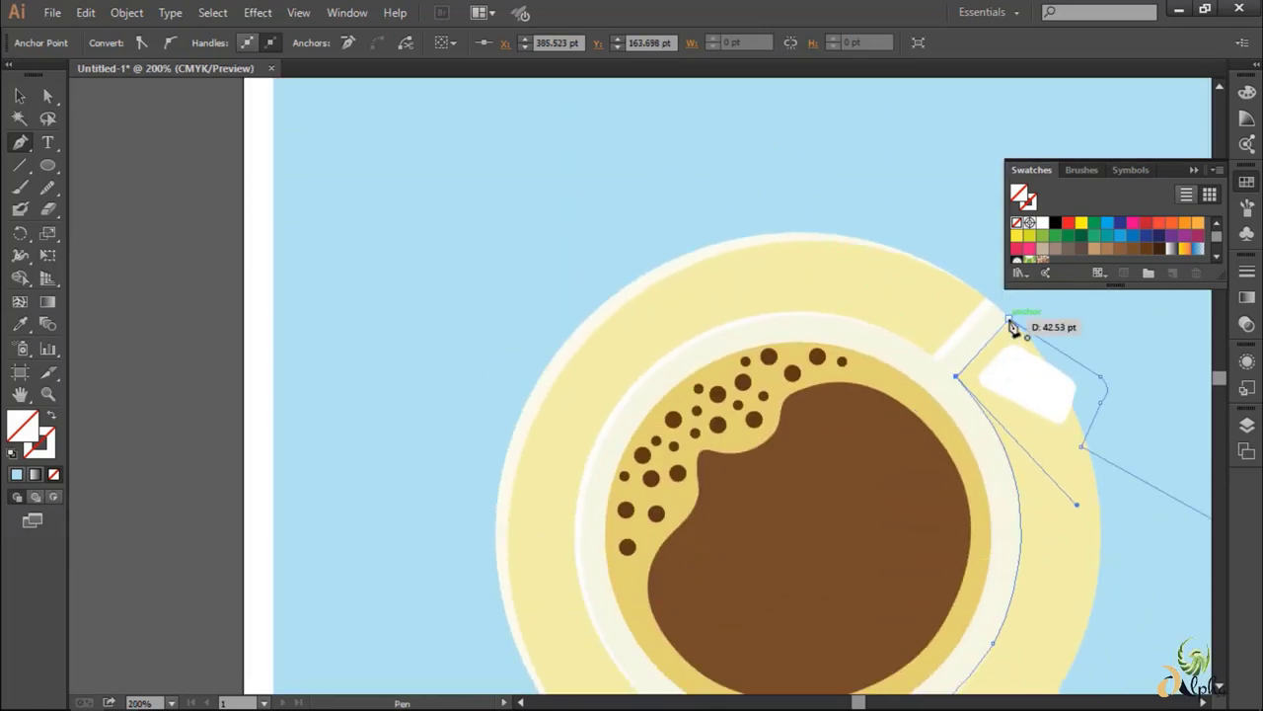
left_click(1008, 318)
- Smooth the shadow's curve along the cup rim
scroll(613, 314, "down", 2)
scroll(613, 314, "down", 1)
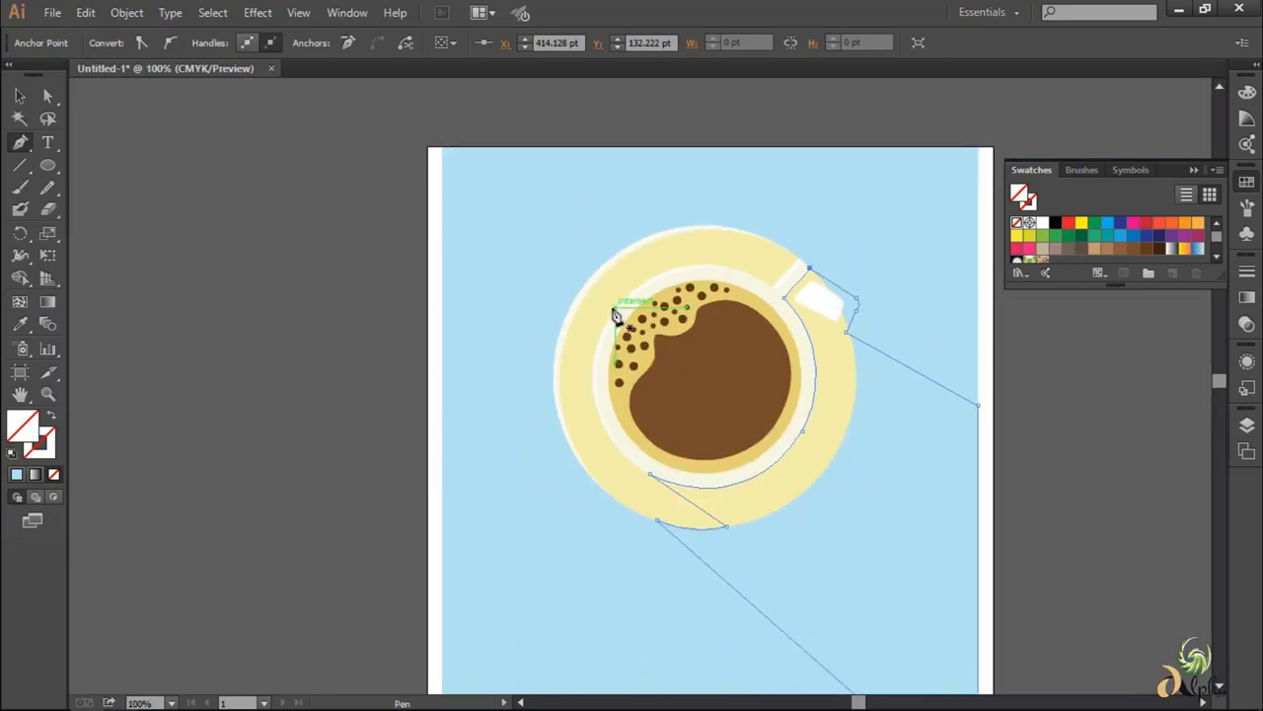
scroll(778, 435, "up", 4)
left_click(46, 188)
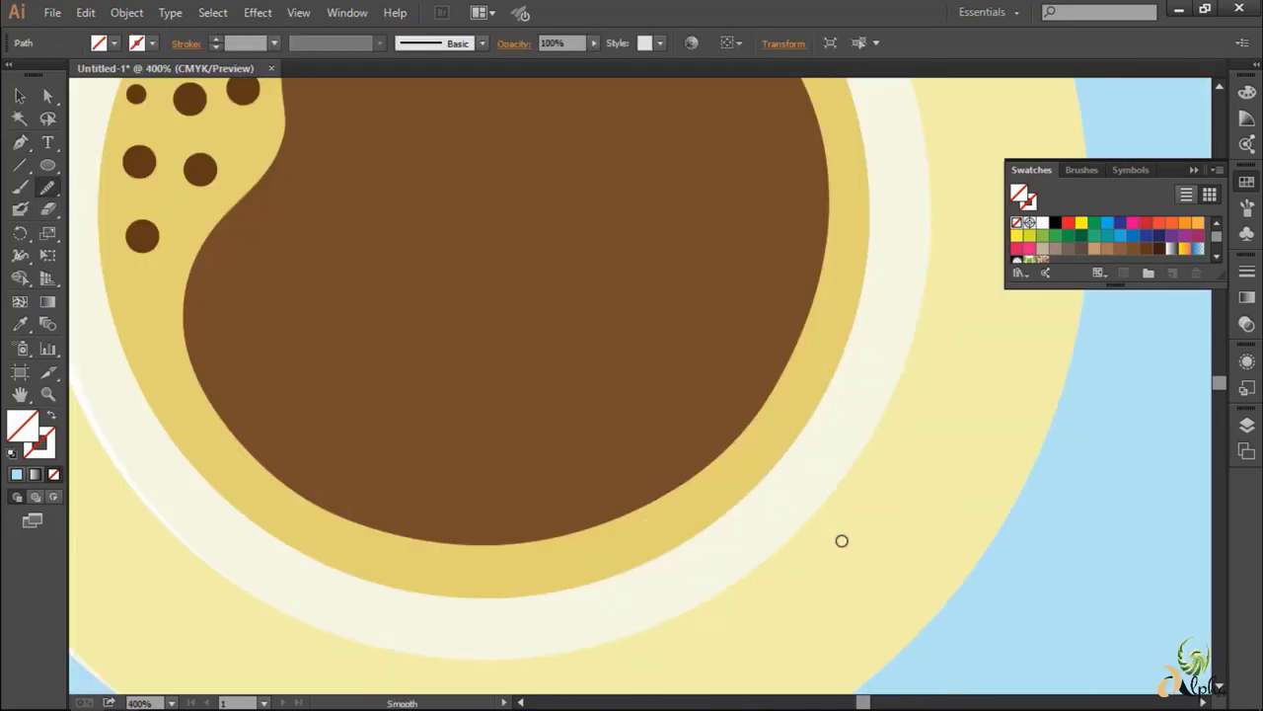
left_click_drag(569, 649, 948, 470)
scroll(948, 471, "down", 3)
scroll(947, 471, "down", 1)
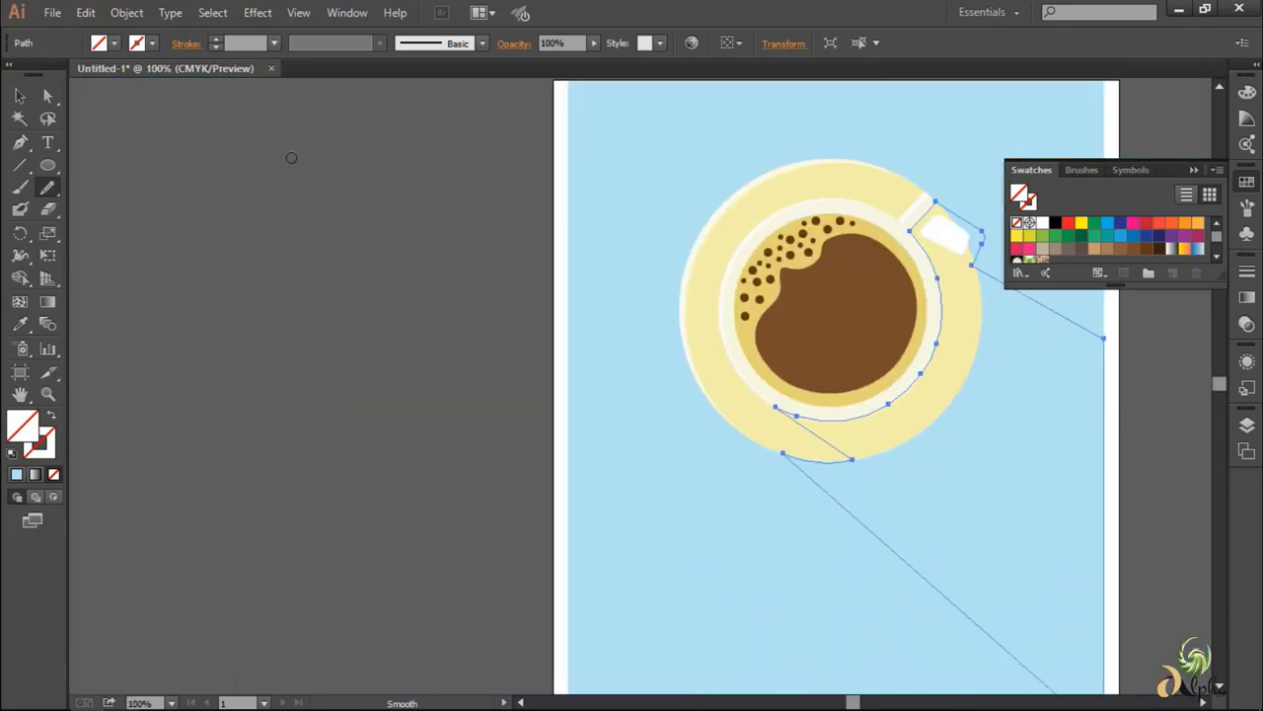
left_click(17, 99)
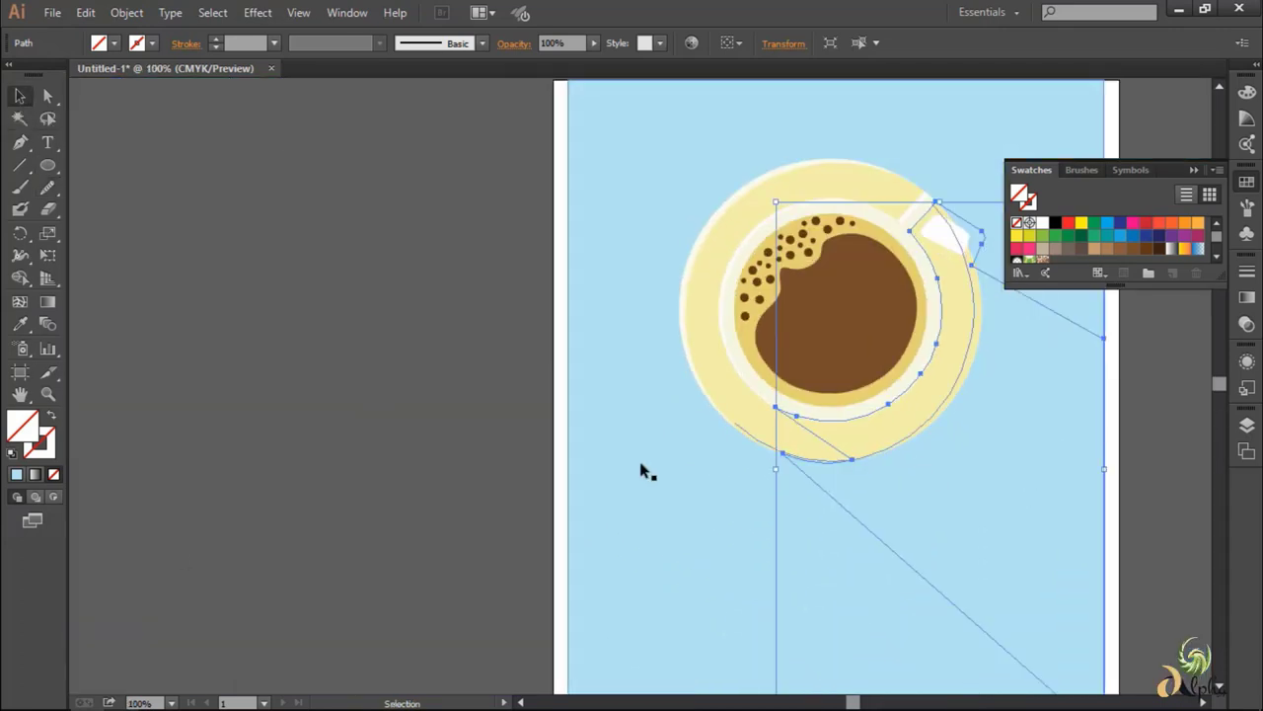
- Fill the long shadow near-black and bring the saucer forward
double_click(22, 426)
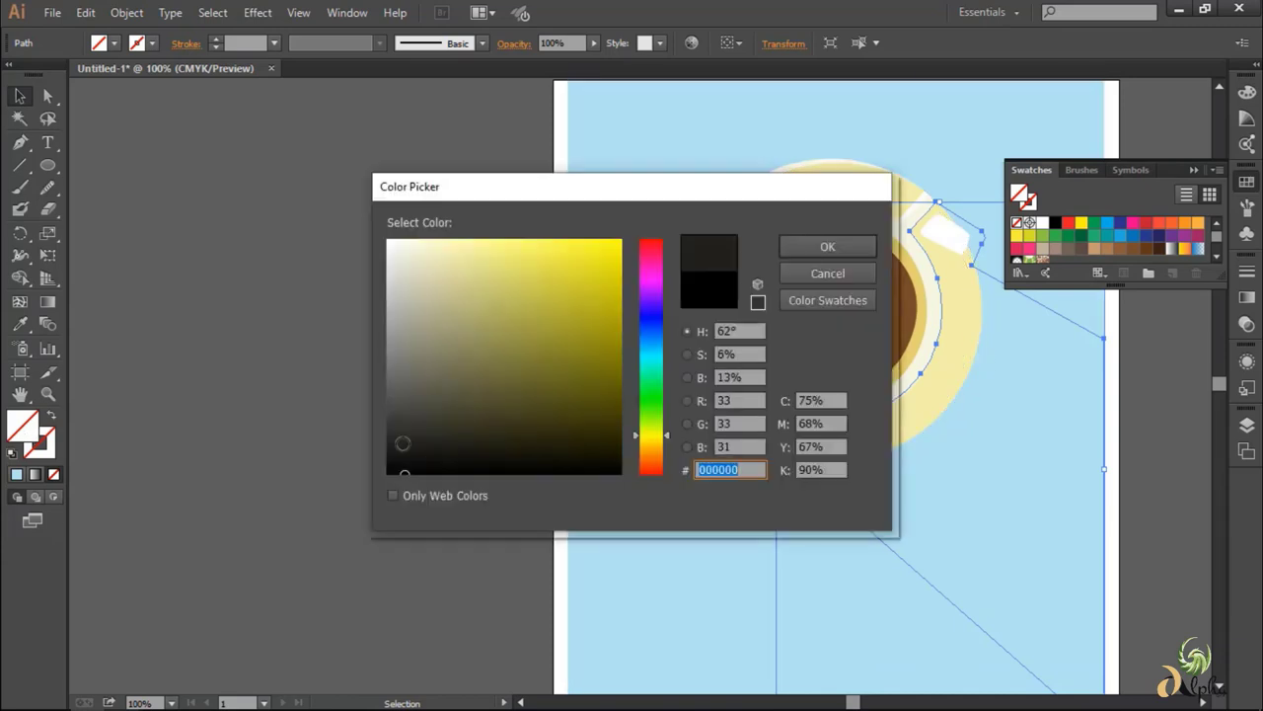
left_click(827, 246)
left_click(742, 415)
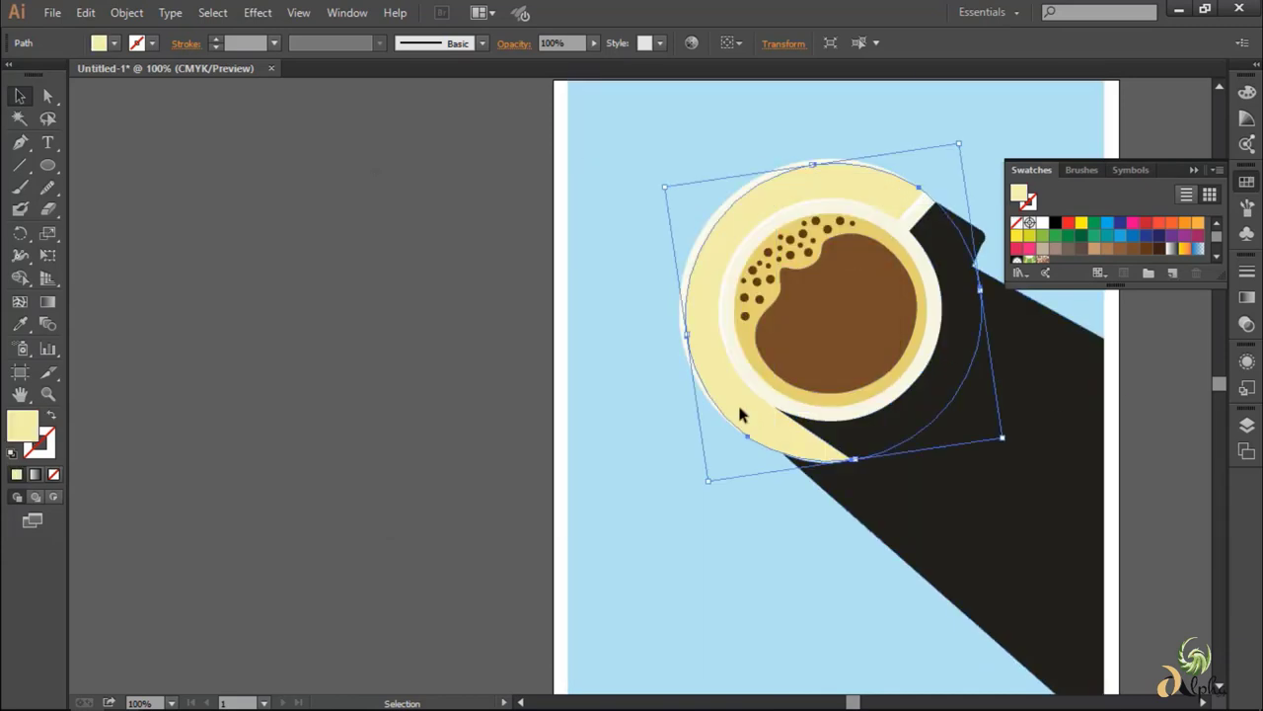
right_click(742, 415)
left_click(997, 523)
- Send the shadow backward three times so it sits behind the cup and saucer
left_click(930, 531)
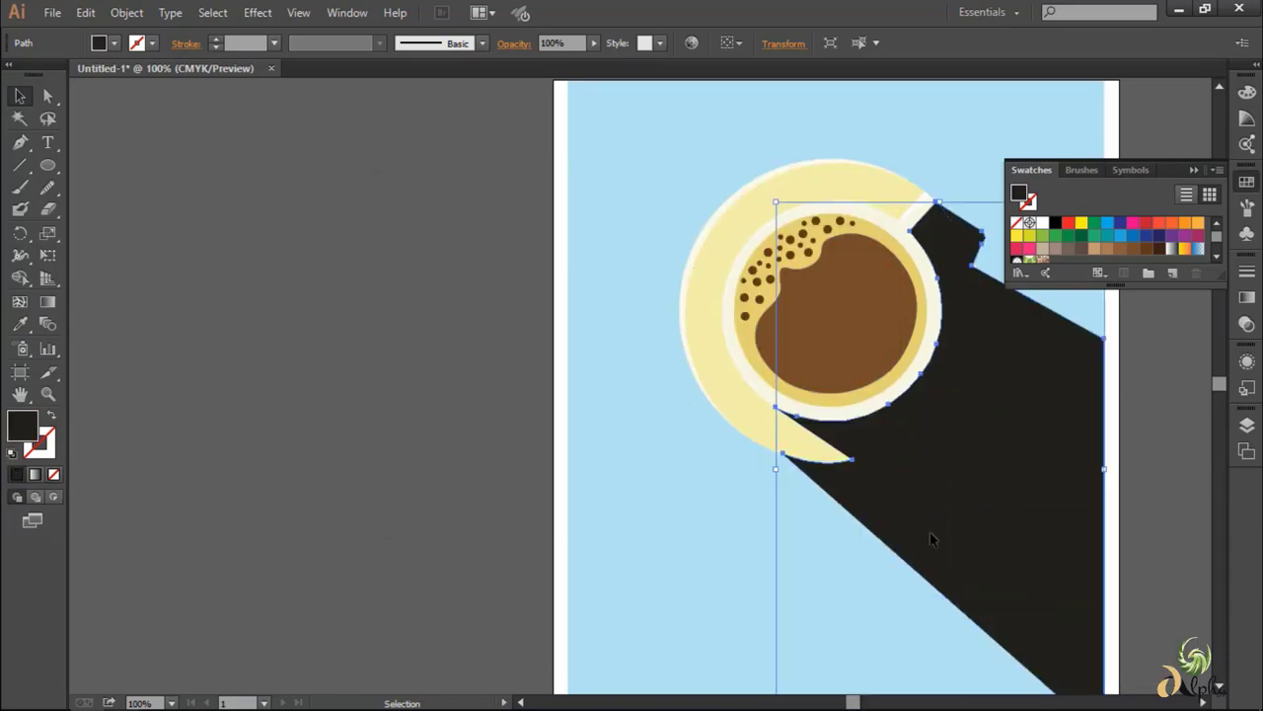
right_click(930, 531)
left_click(828, 550)
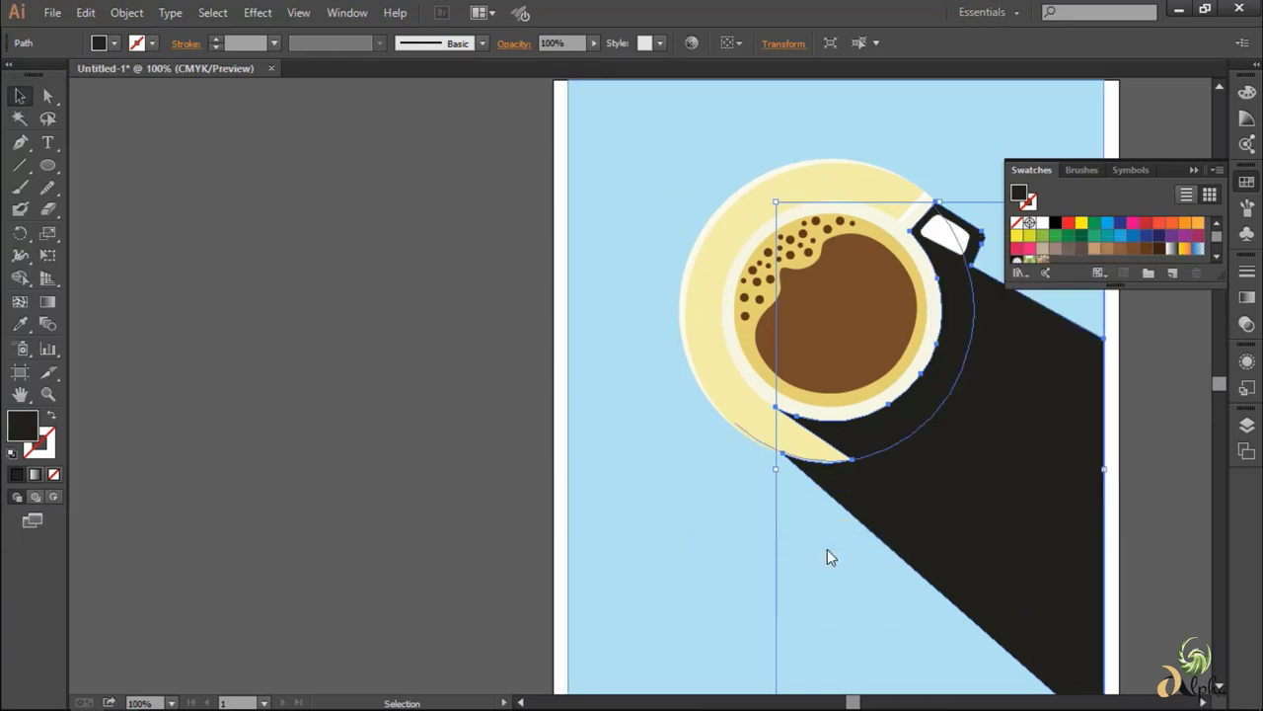
right_click(937, 482)
left_click(817, 482)
right_click(944, 472)
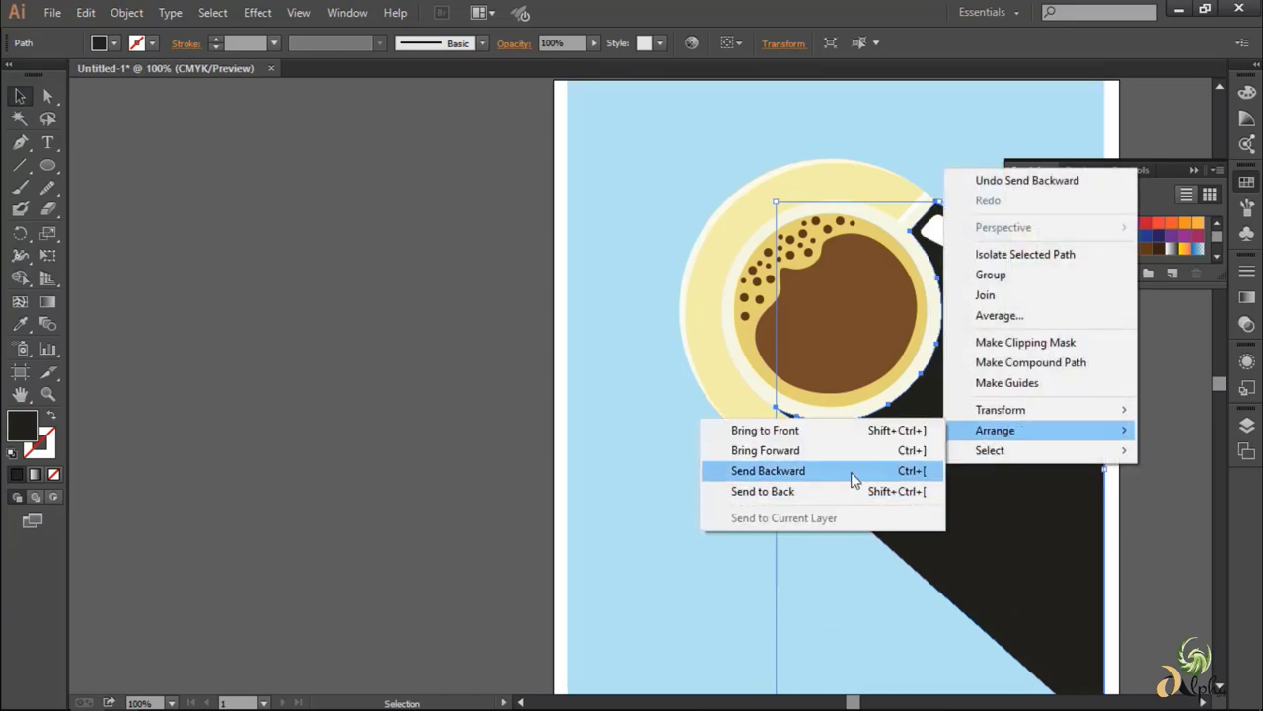
left_click(776, 474)
- Restack the cup above the saucer, then deselect all and select the long shadow
left_click(768, 420)
right_click(762, 425)
left_click(1030, 389)
key("ctrl+z")
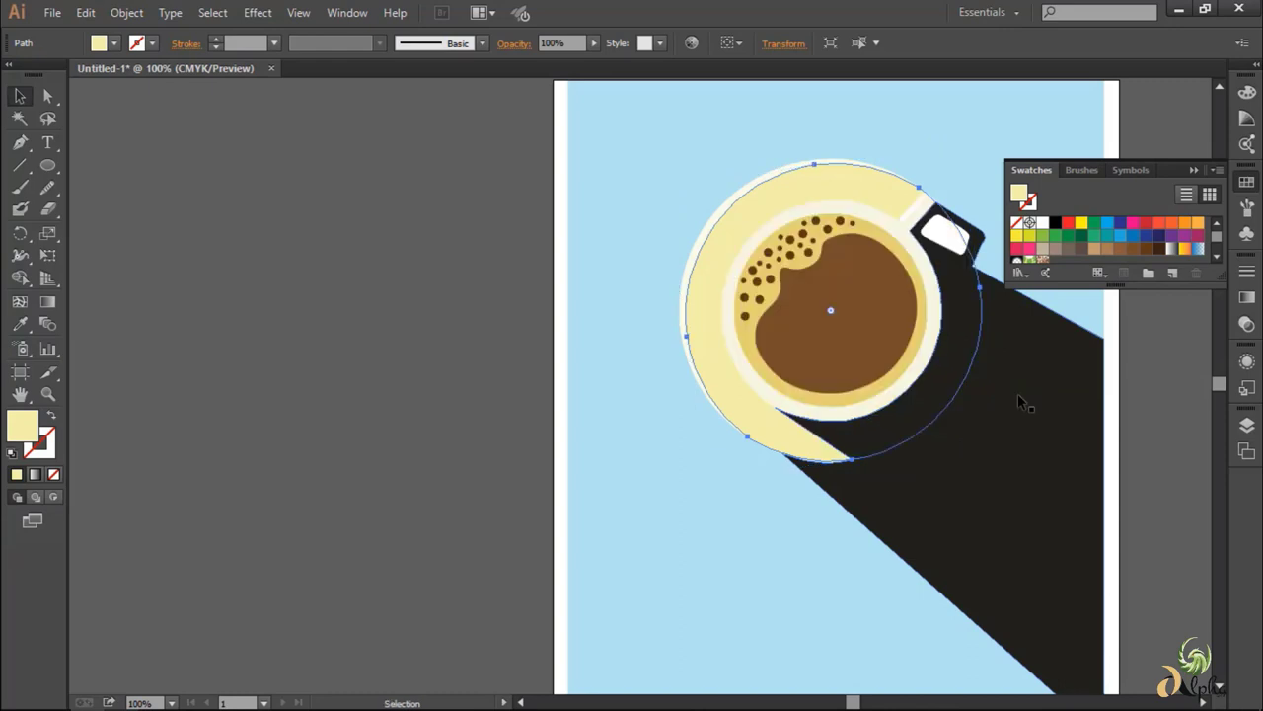
right_click(857, 141)
left_click(730, 434)
key("ctrl+z")
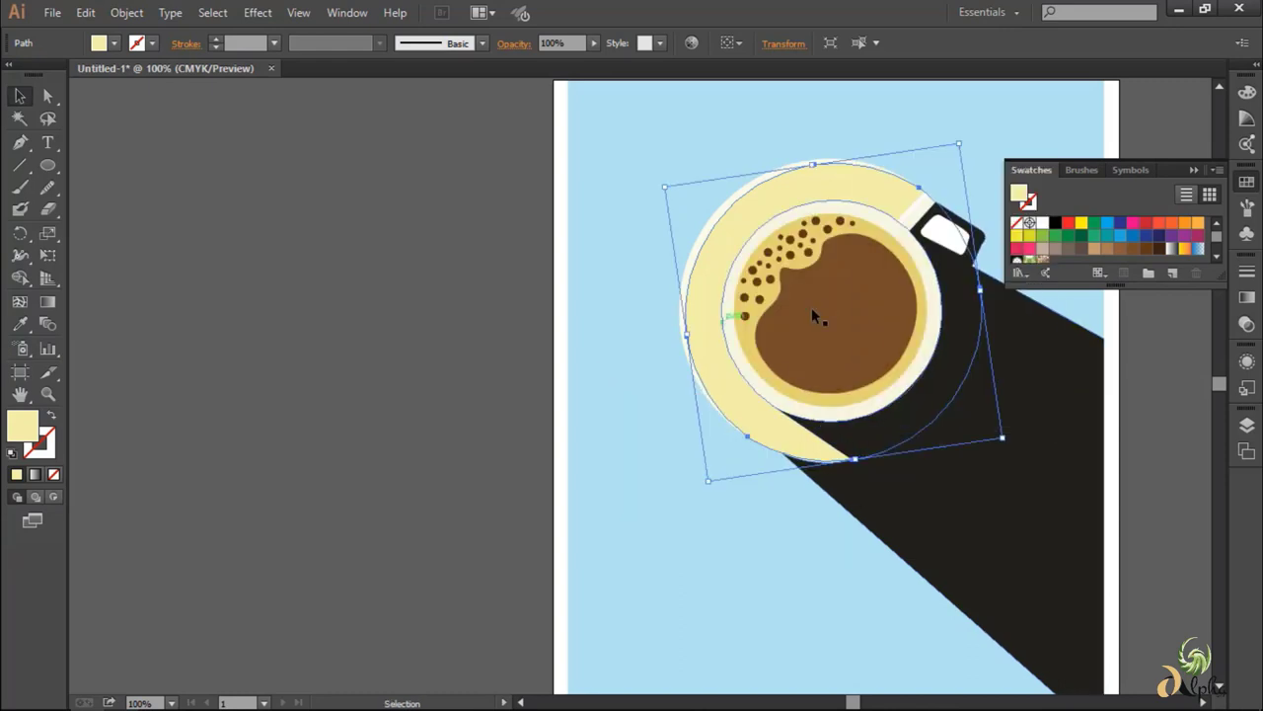
key("ctrl+shift+a")
left_click(928, 523)
- Lower the long shadow's opacity to 9% in the Transparency panel
left_click(1247, 323)
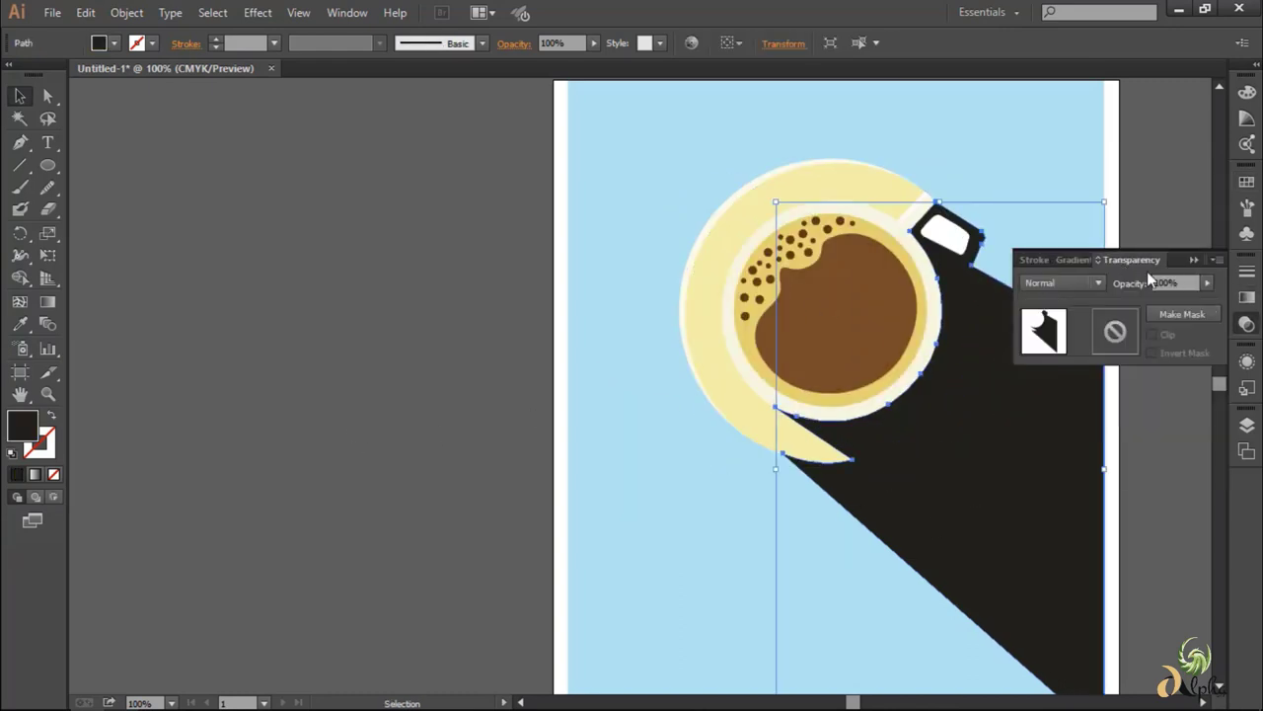
left_click_drag(1206, 283, 1190, 283)
type("14")
key("Return")
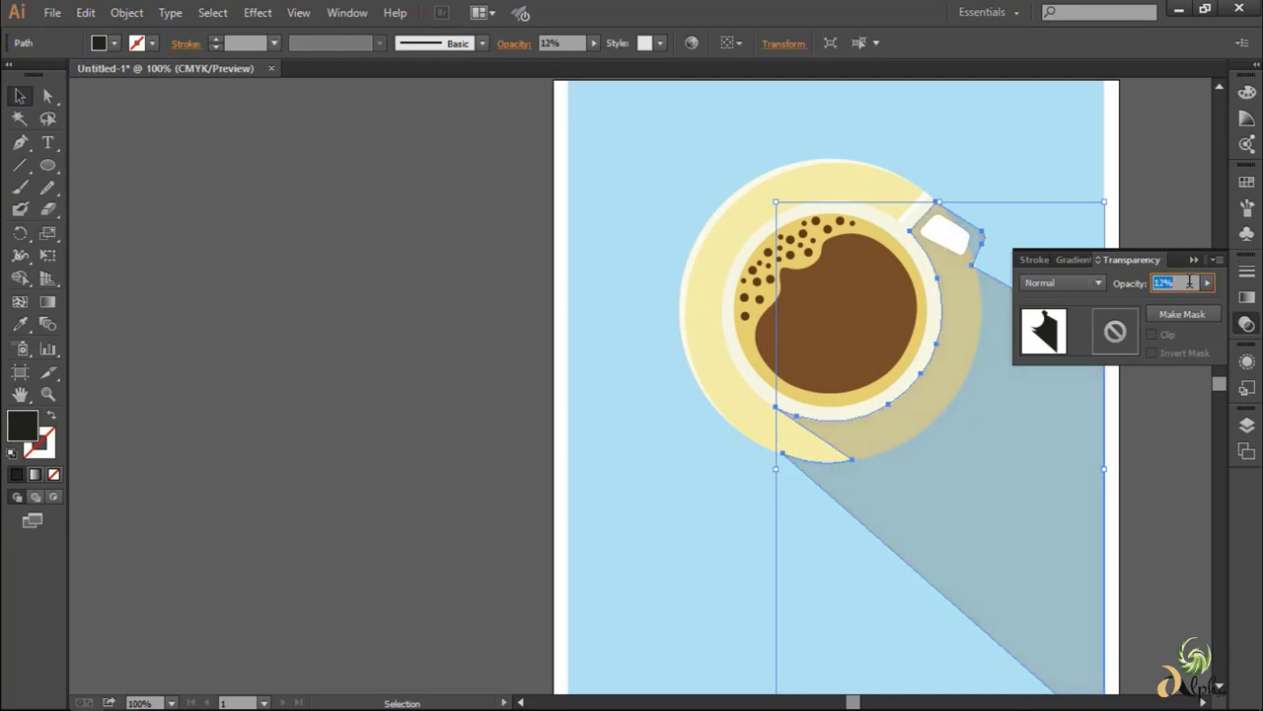
type("9")
key("Return")
left_click(351, 387)
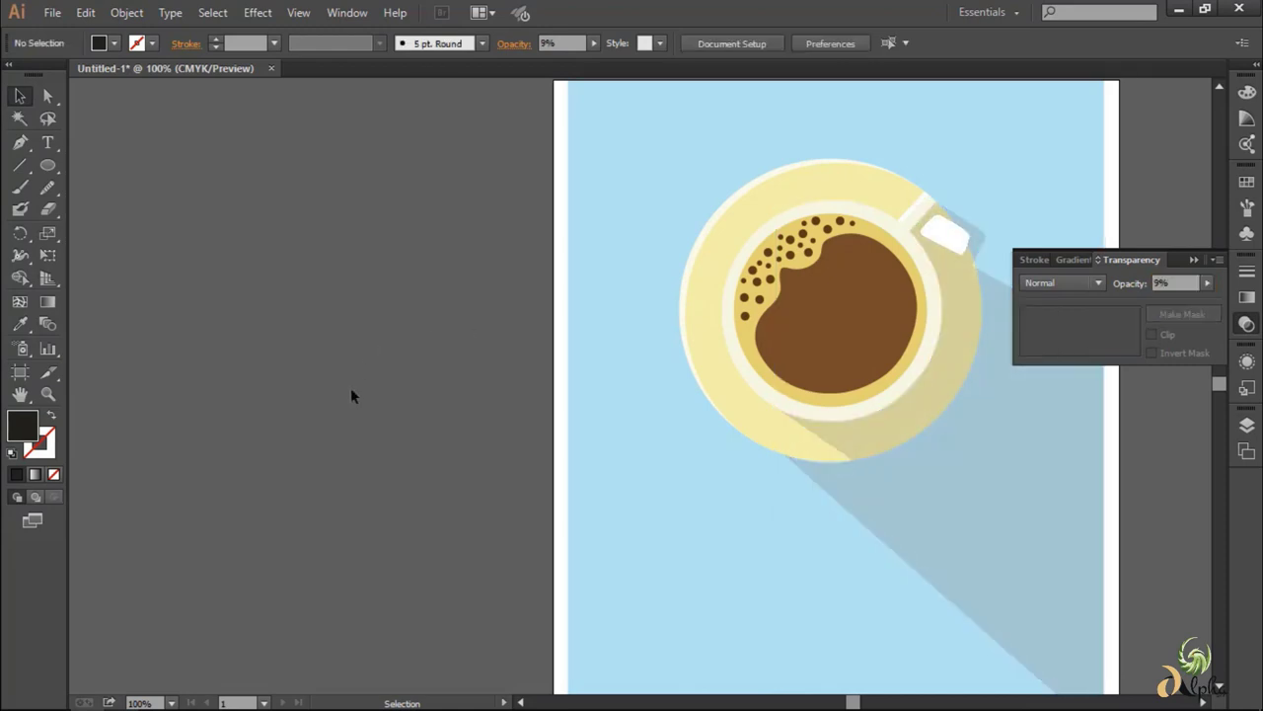
- Set the white handle highlight's opacity to 66% and hide the Transparency panel
left_click(957, 239)
key("ctrl+z")
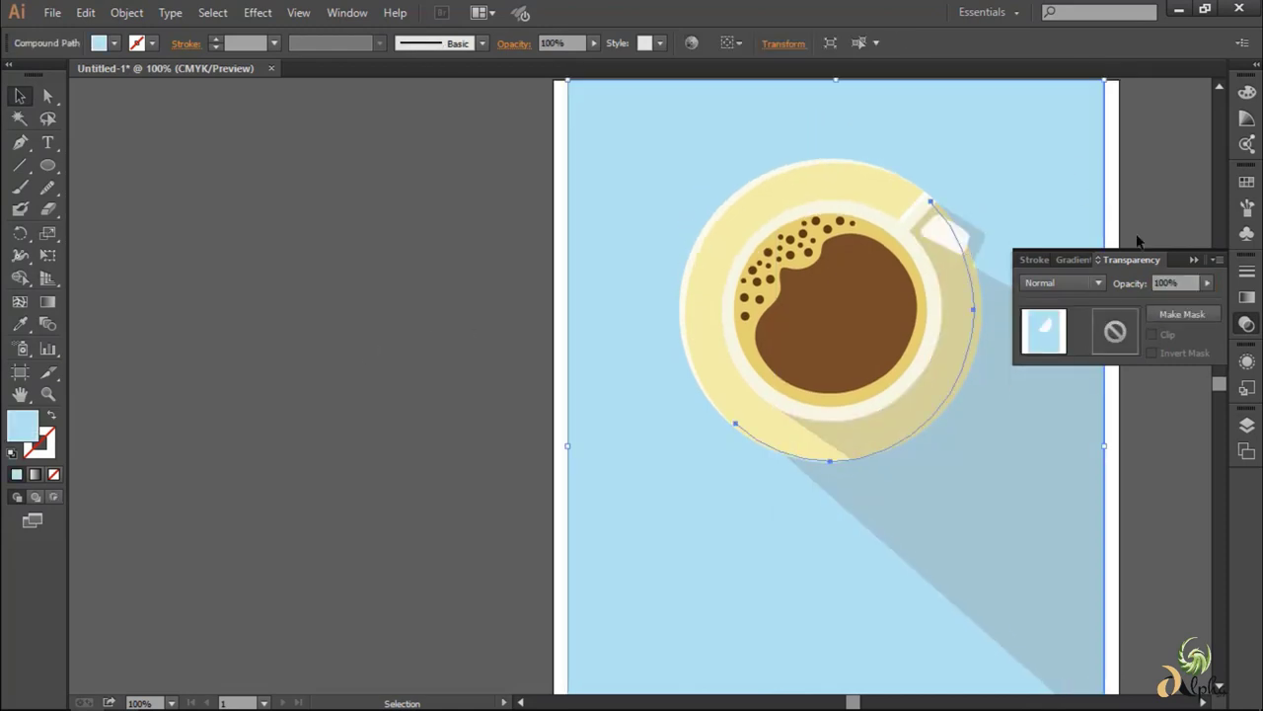
left_click(970, 255)
left_click(1174, 282)
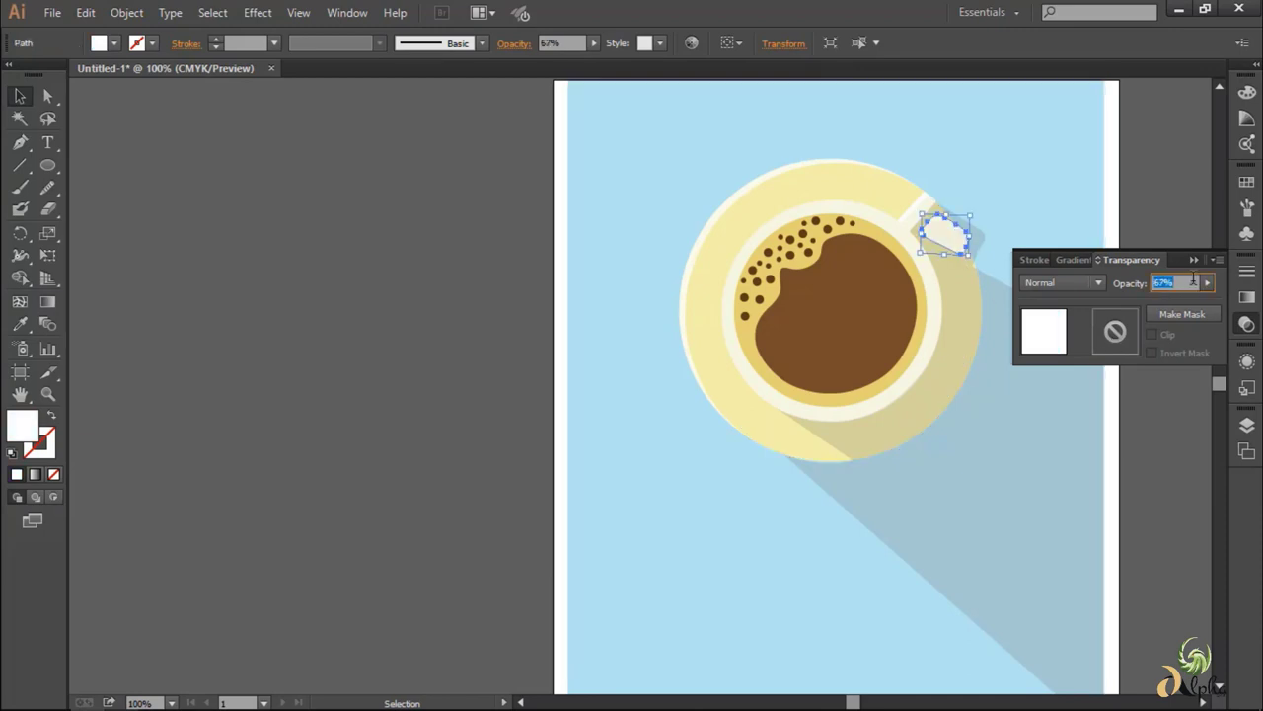
type("66")
left_click(1165, 192)
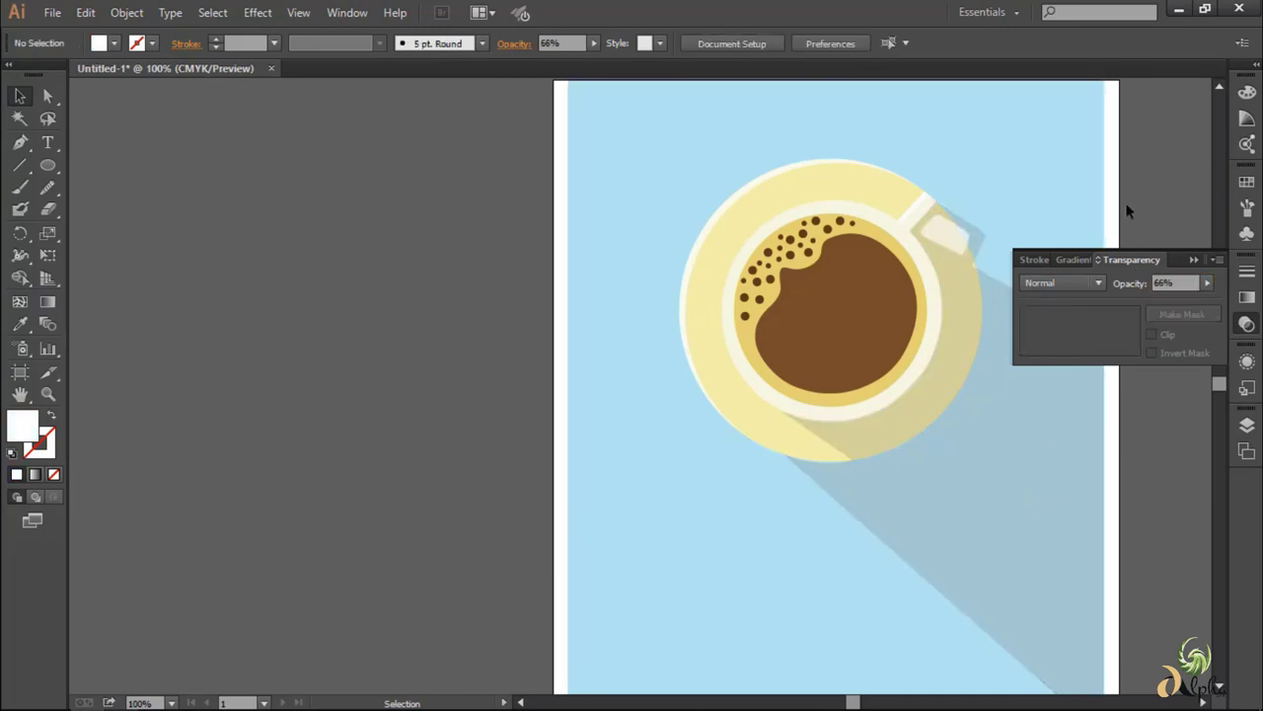
left_click(1128, 211)
- Check the cream handle highlight shape, then return to the Selection tool and deselect
scroll(1146, 254, "up", 1)
scroll(1062, 262, "down", 1)
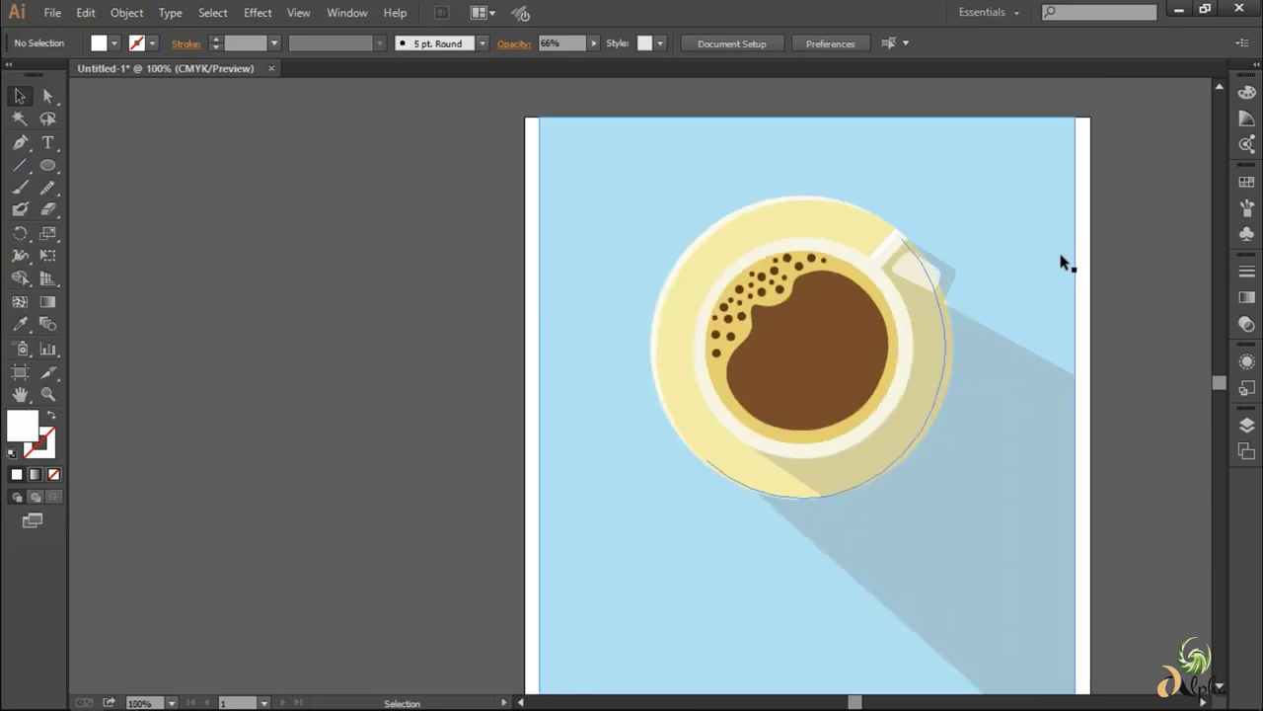
scroll(1062, 262, "up", 5)
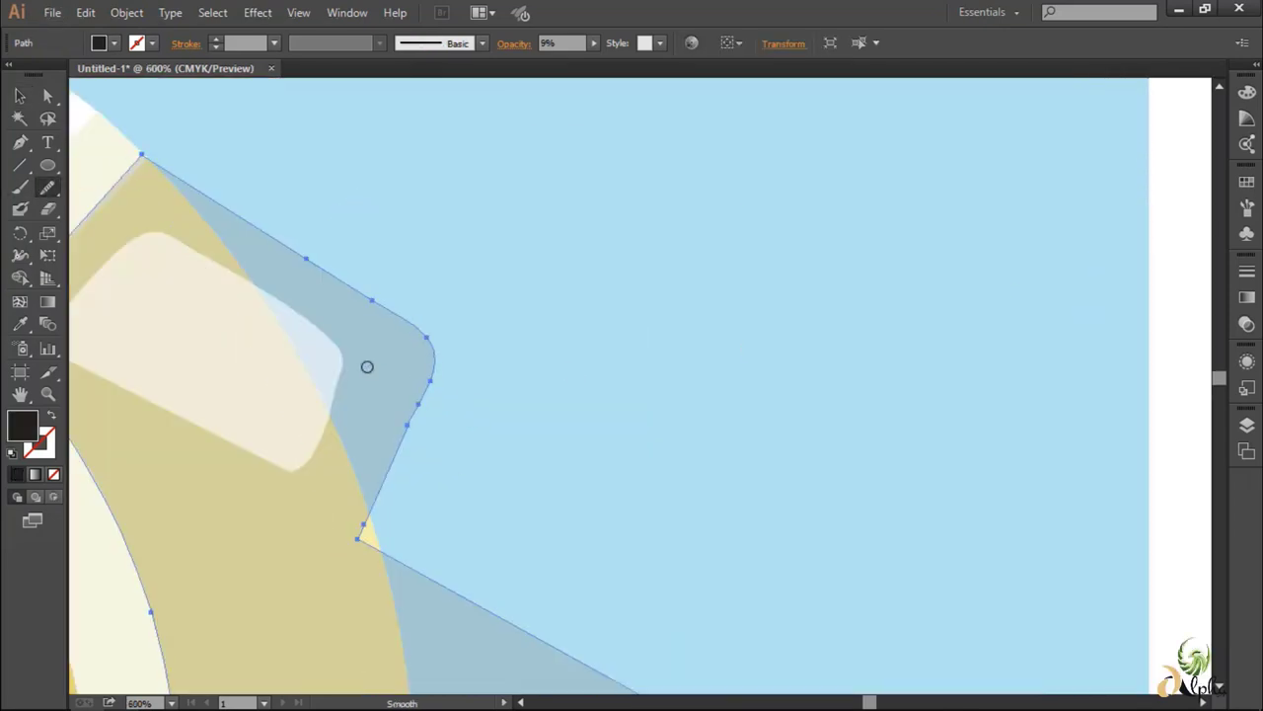
left_click(292, 383, "ctrl")
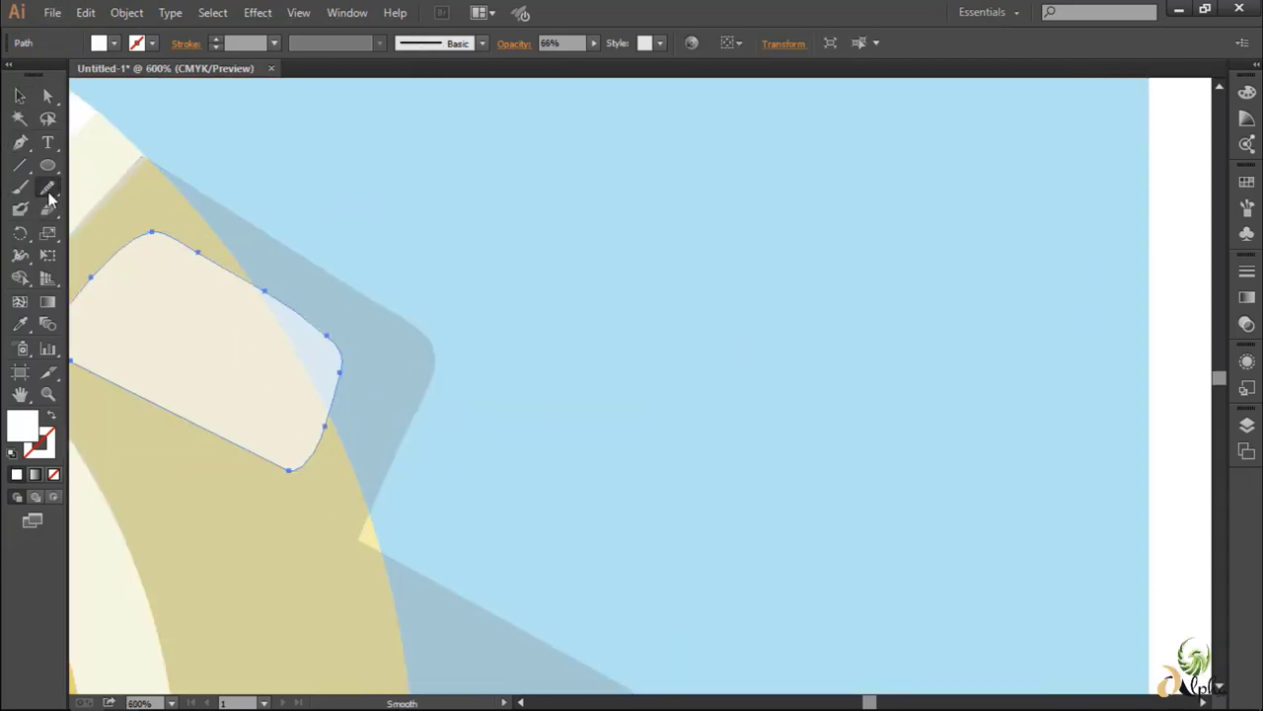
key("v")
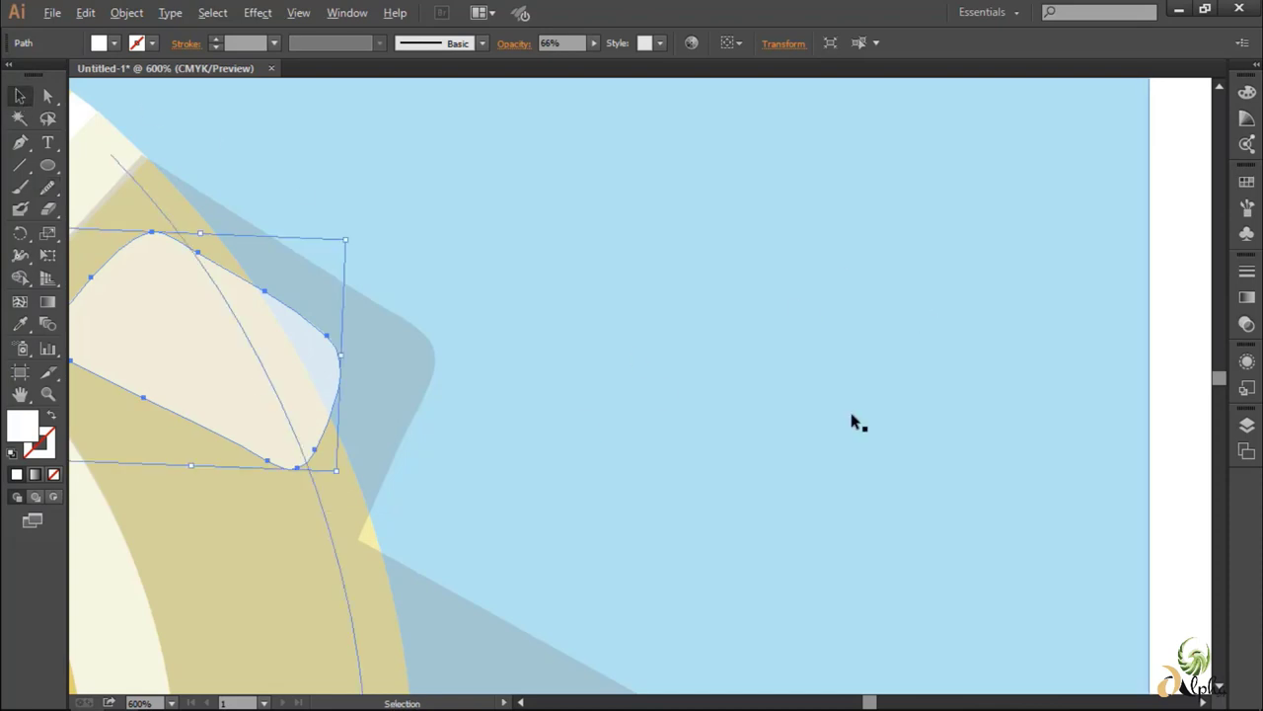
scroll(854, 421, "down", 5)
scroll(987, 355, "down", 1)
left_click(1033, 334)
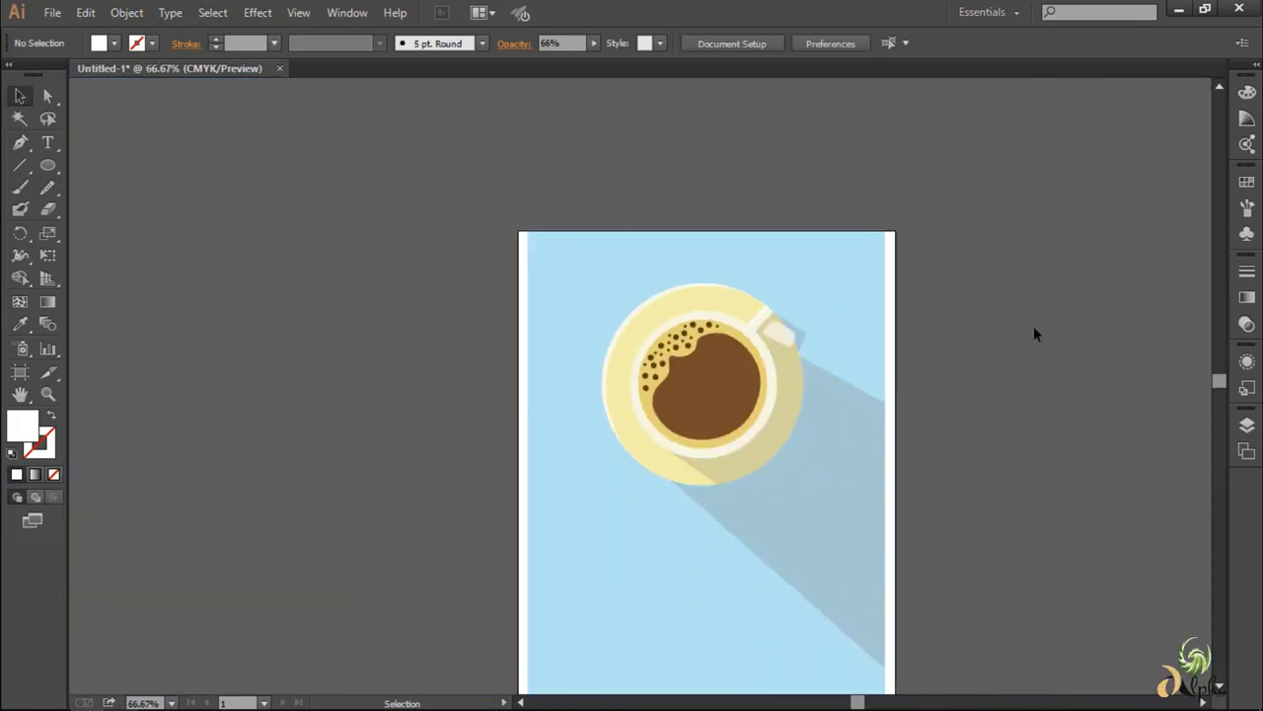
- Bring the white cup rim circle to the front of the stack
scroll(1052, 172, "up", 1)
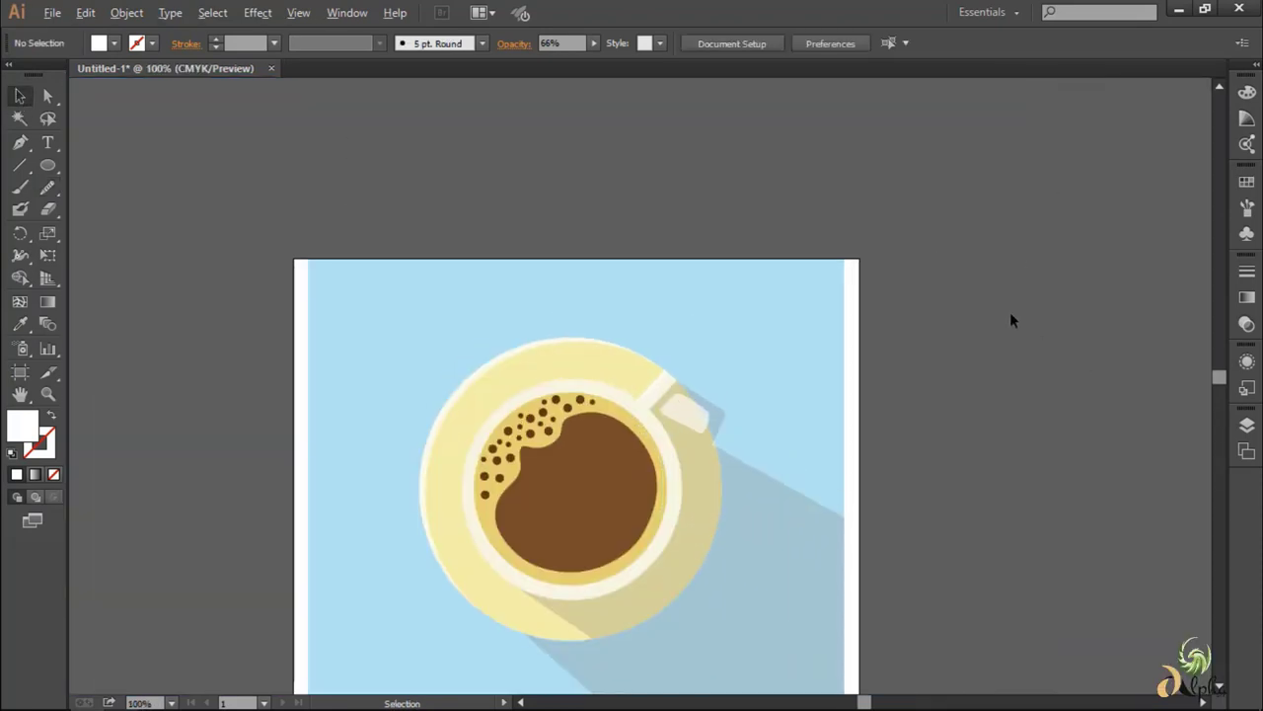
scroll(767, 381, "up", 1)
scroll(632, 386, "up", 1)
left_click(225, 243)
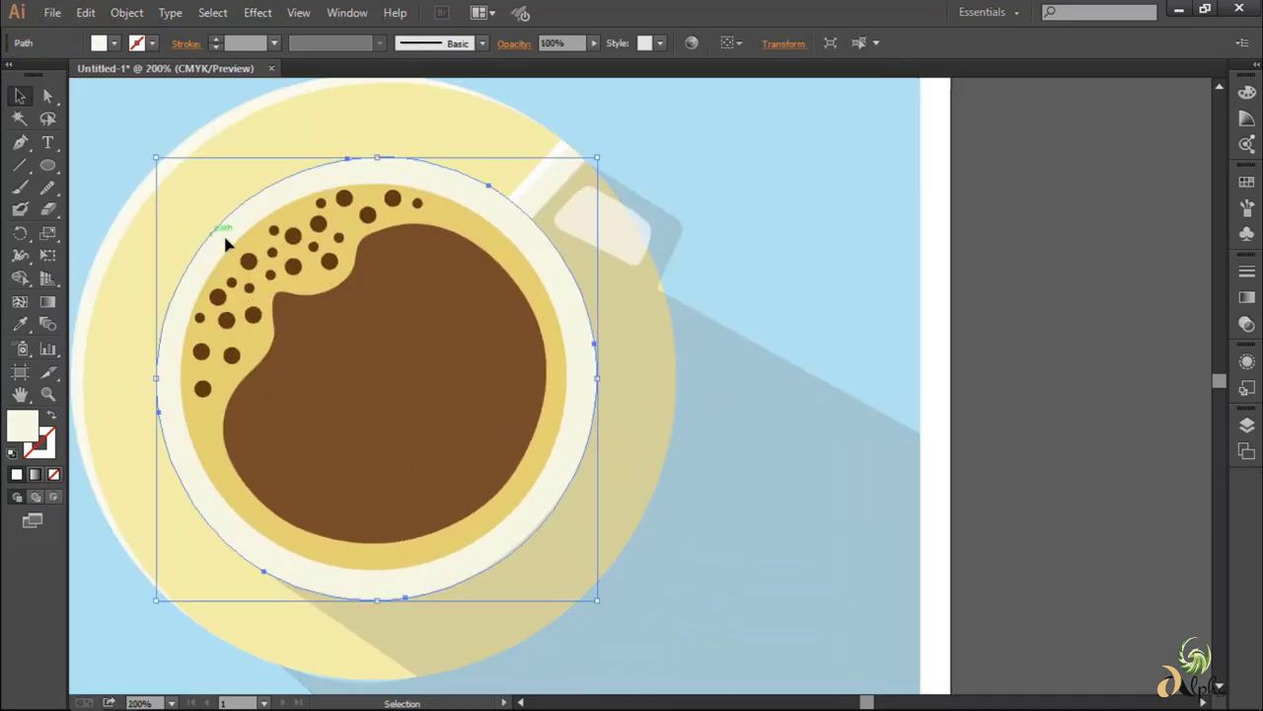
right_click(211, 238)
left_click(655, 423)
right_click(198, 270)
left_click(452, 580)
right_click(454, 579)
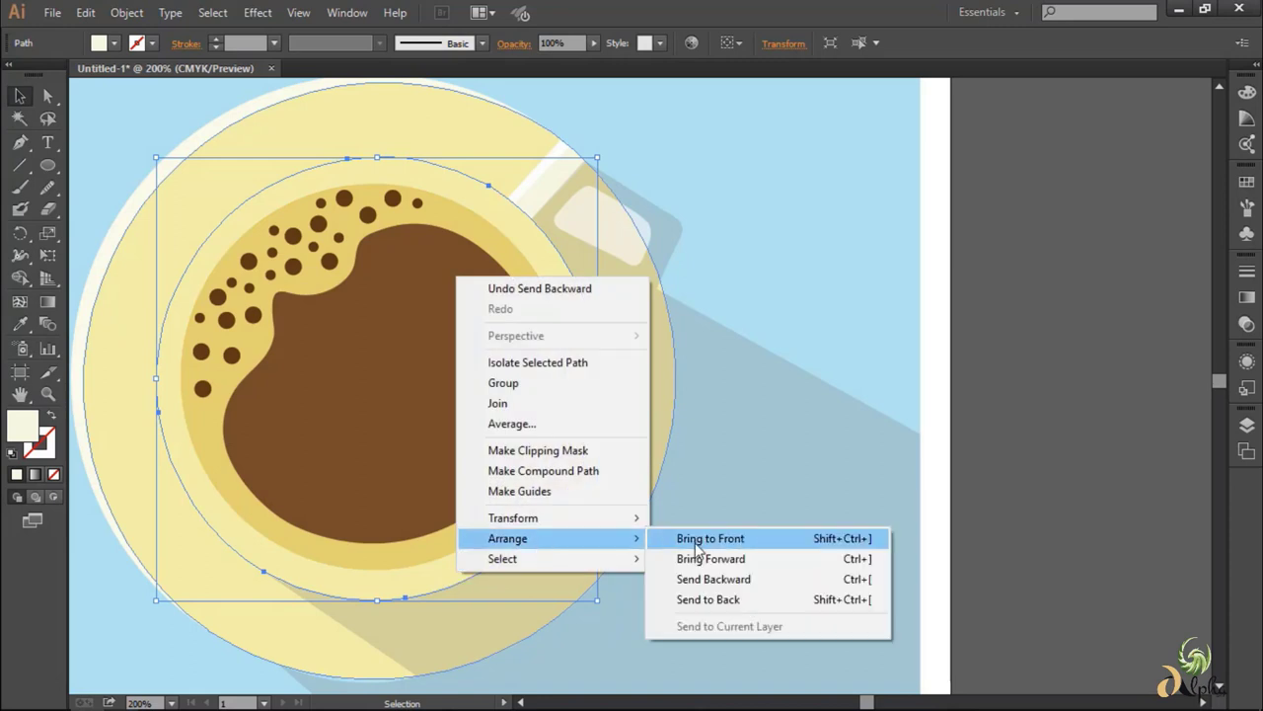
left_click(708, 563)
- Alt-drag a slightly offset copy of the rim circle and nudge it left
left_click(1246, 297)
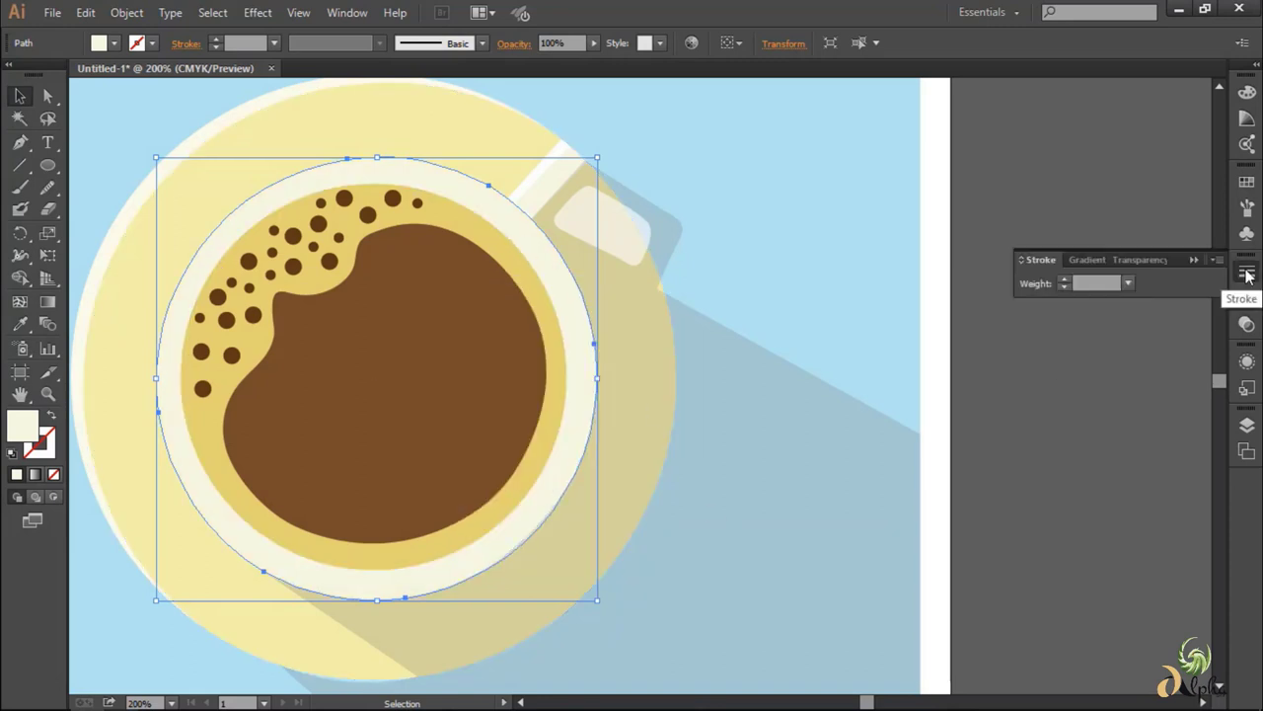
left_click(1247, 297)
left_click(1247, 424)
left_click(1202, 414)
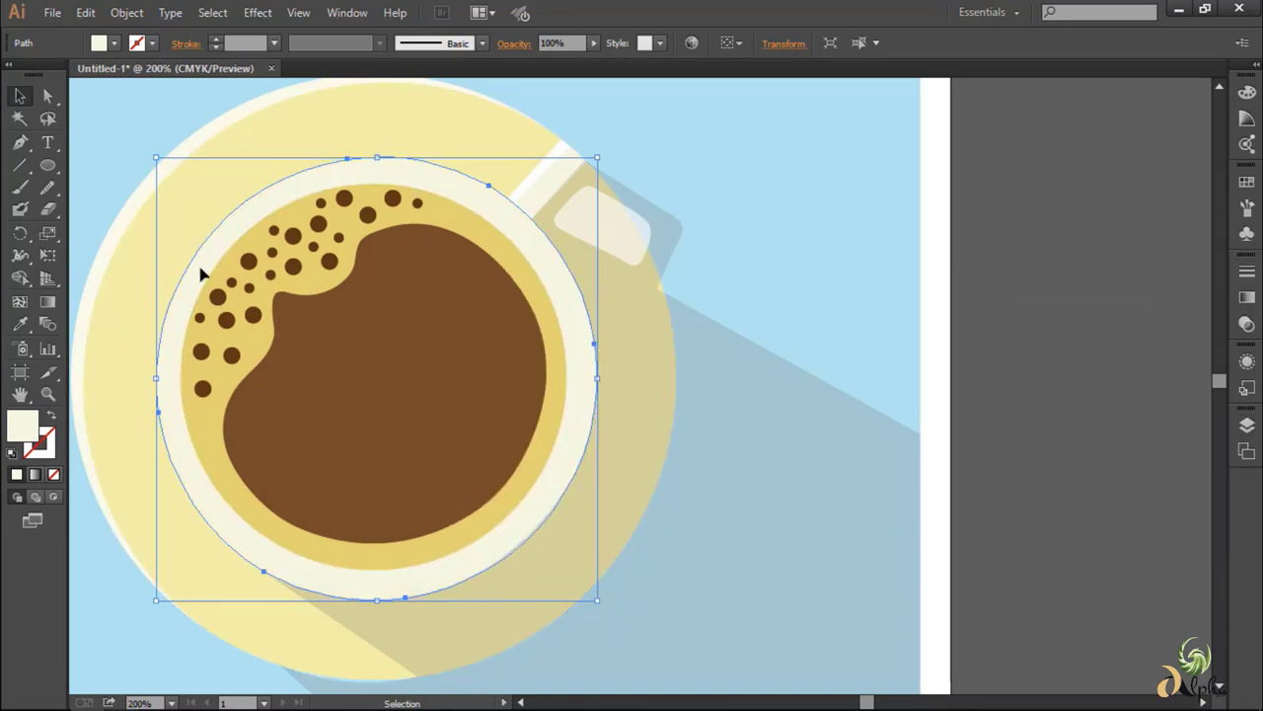
left_click(1004, 263)
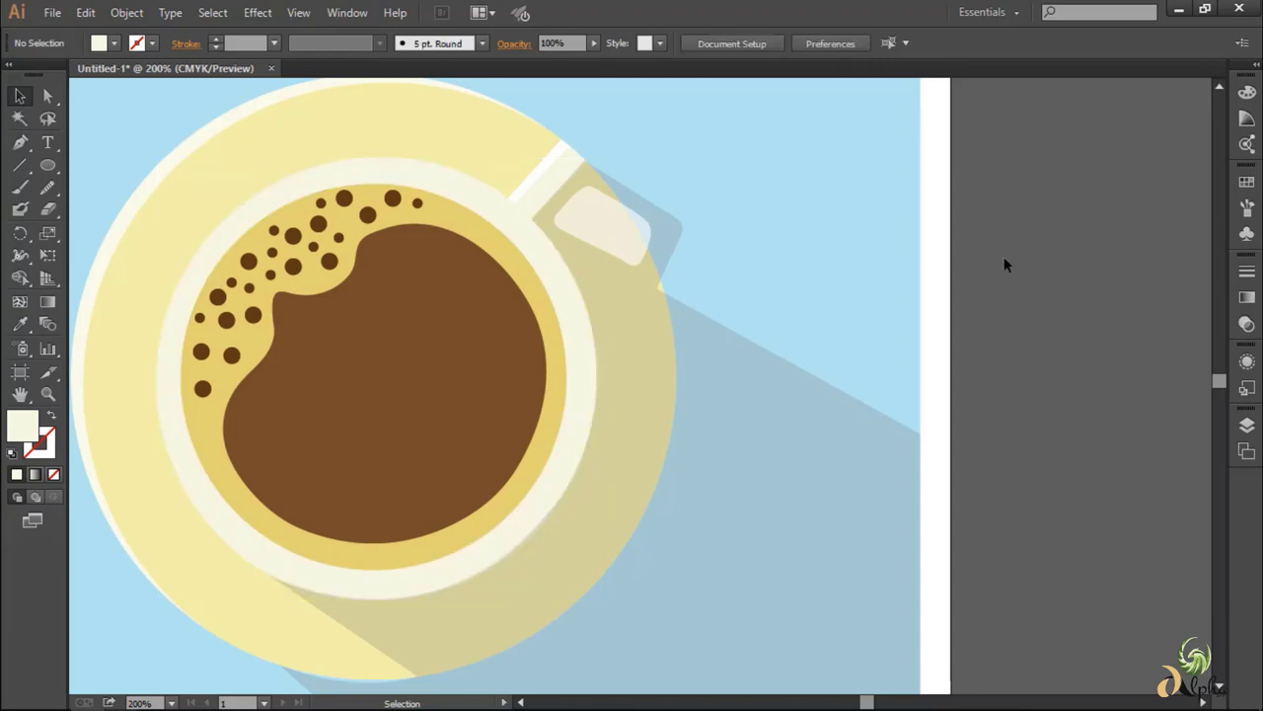
left_click(273, 211)
left_click_drag(227, 242, 231, 247)
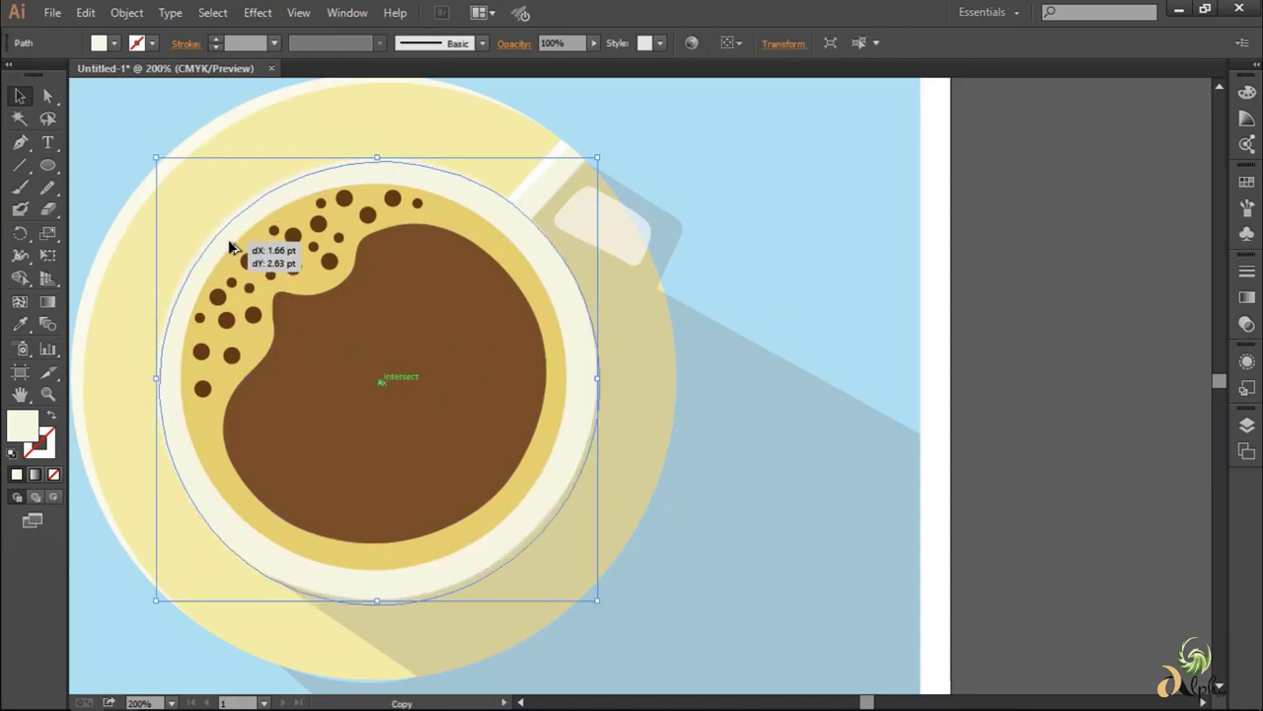
left_click_drag(230, 247, 233, 247)
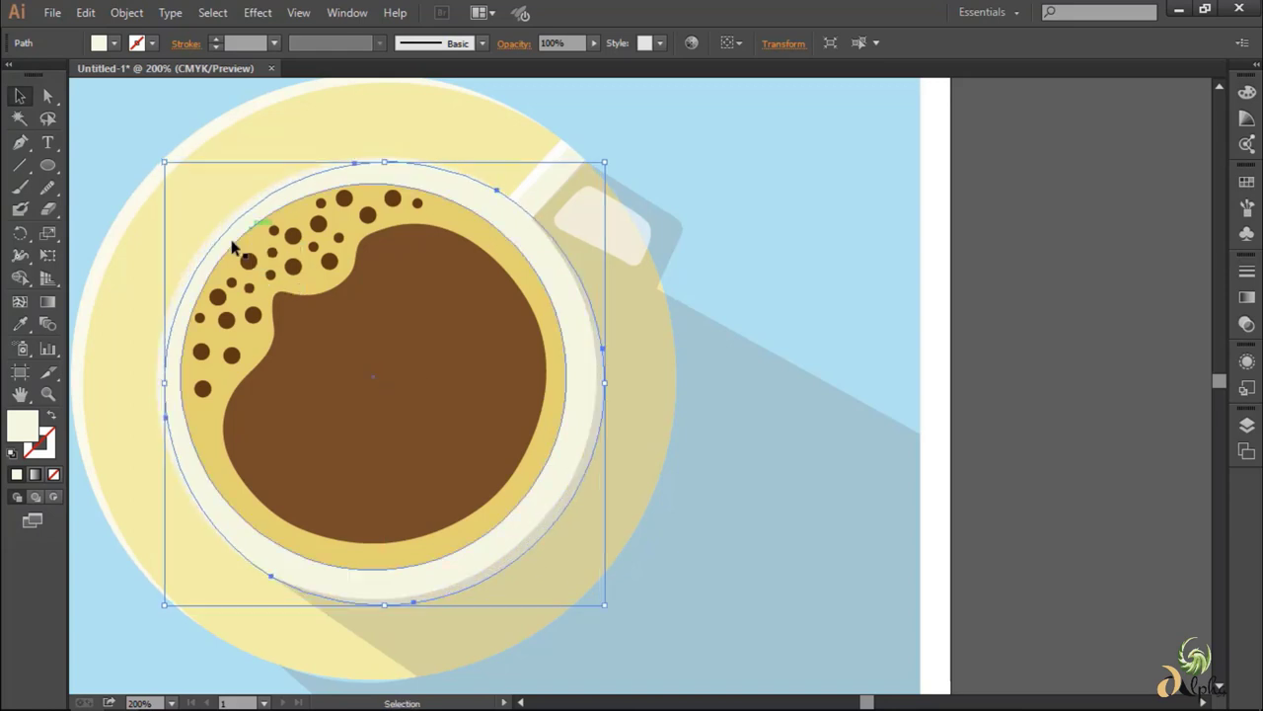
key("Left")
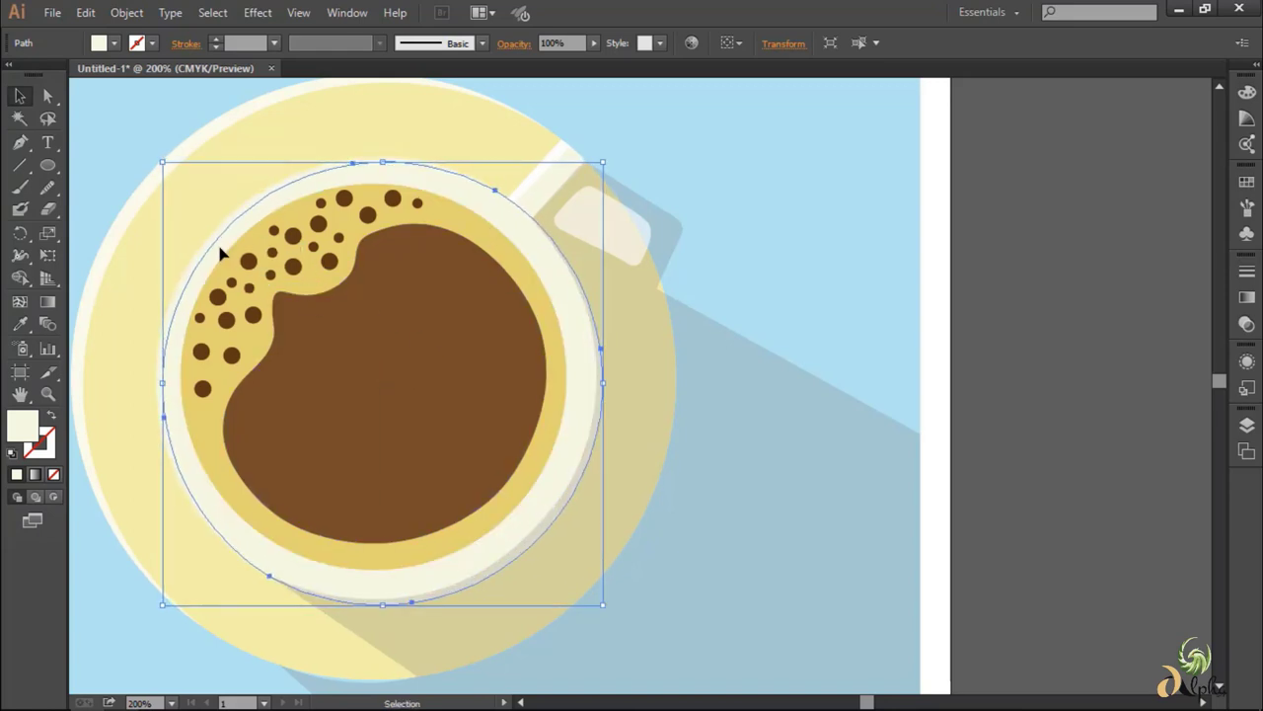
- Select both rim circles and combine the overlapping shapes
left_click(225, 233, "shift")
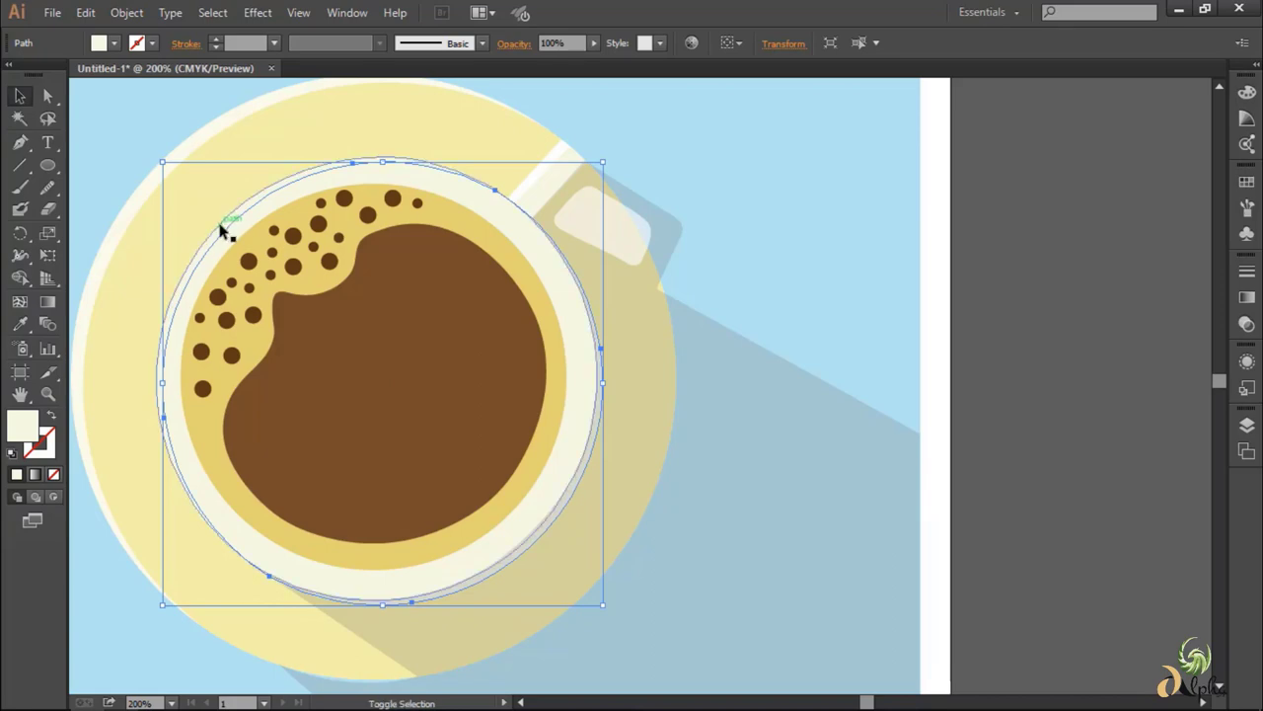
left_click(20, 277)
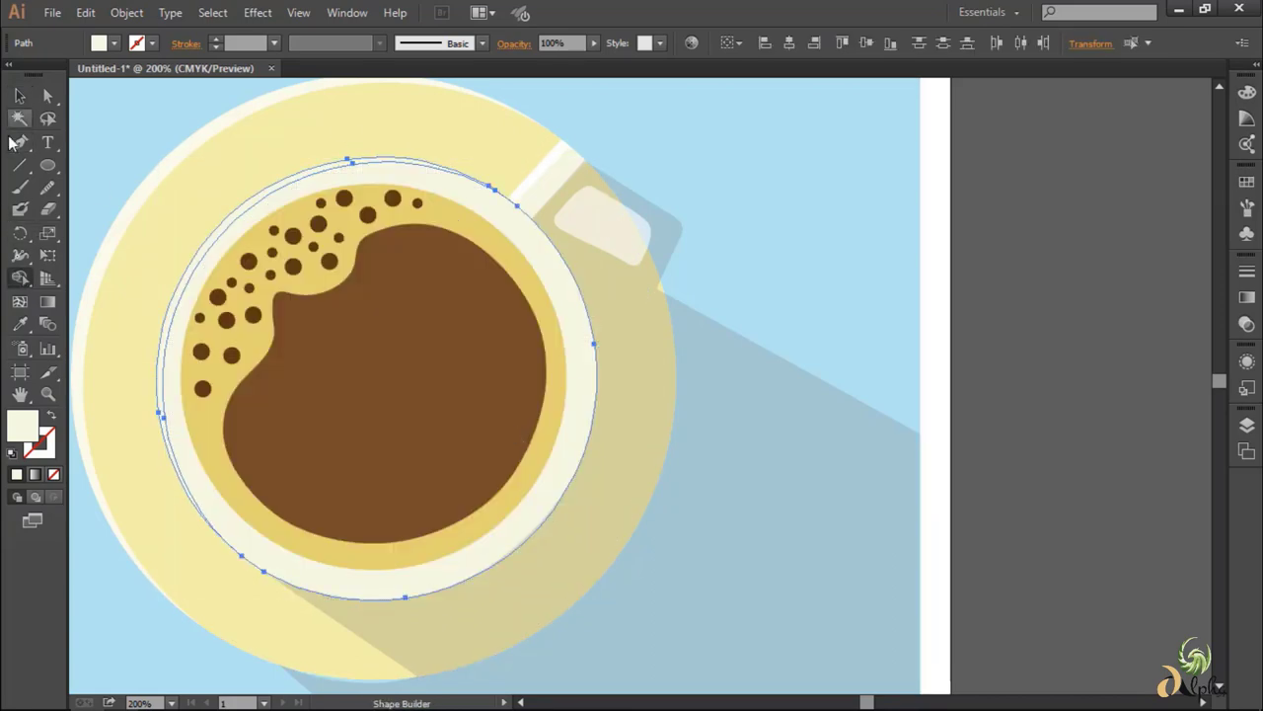
key("v")
double_click(21, 424)
type("FFFFFF")
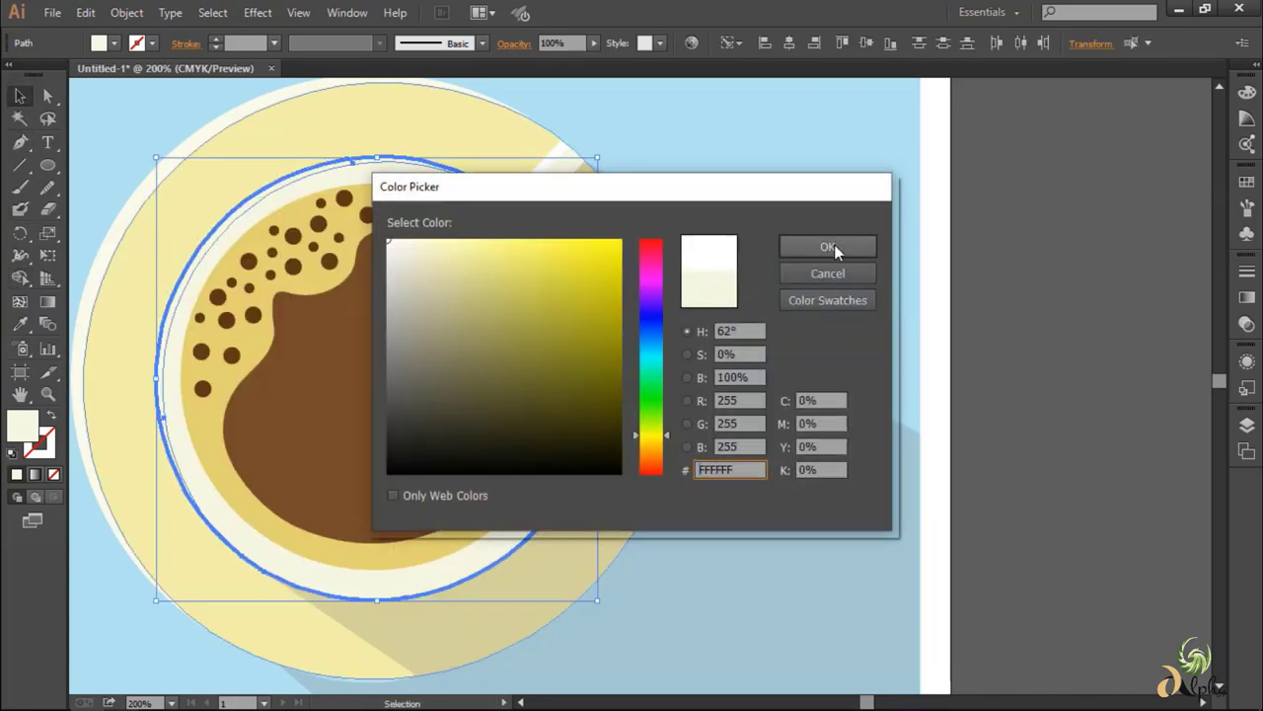
left_click(827, 246)
left_click(902, 225)
left_click(260, 212)
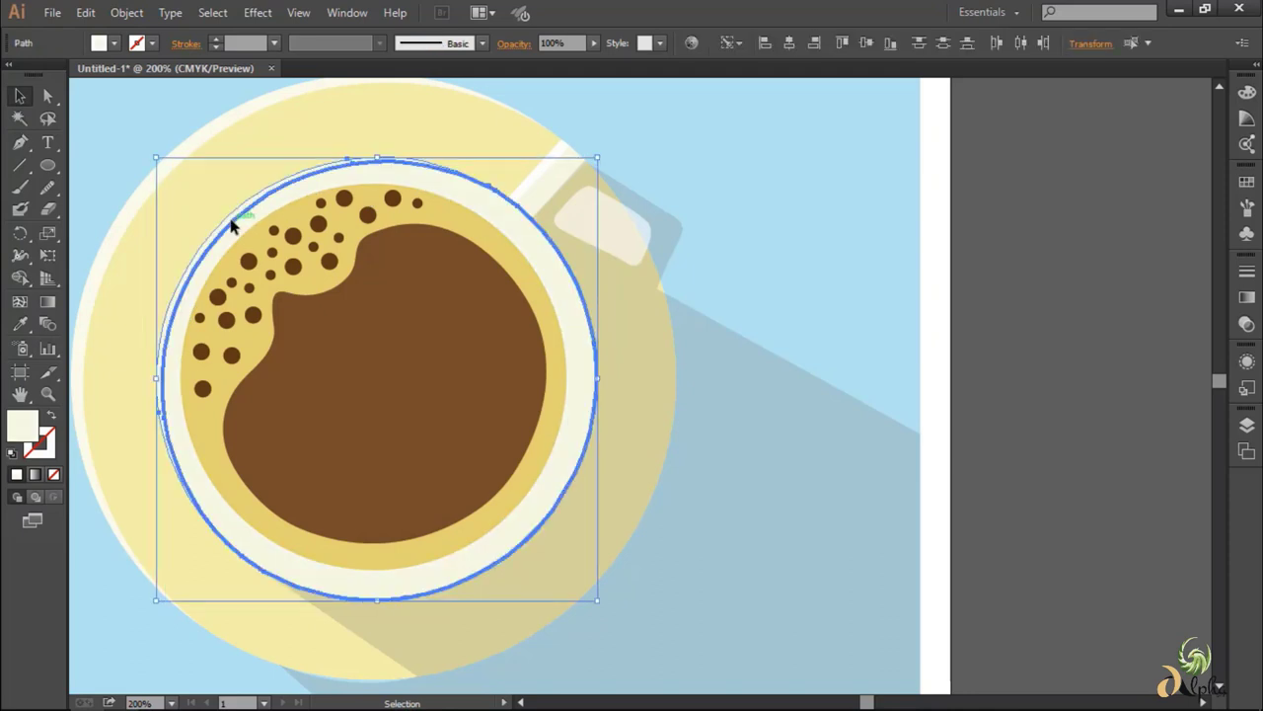
- Fill the rim white, then change it to off-white F2F2E2
double_click(22, 427)
type("FFFFFF")
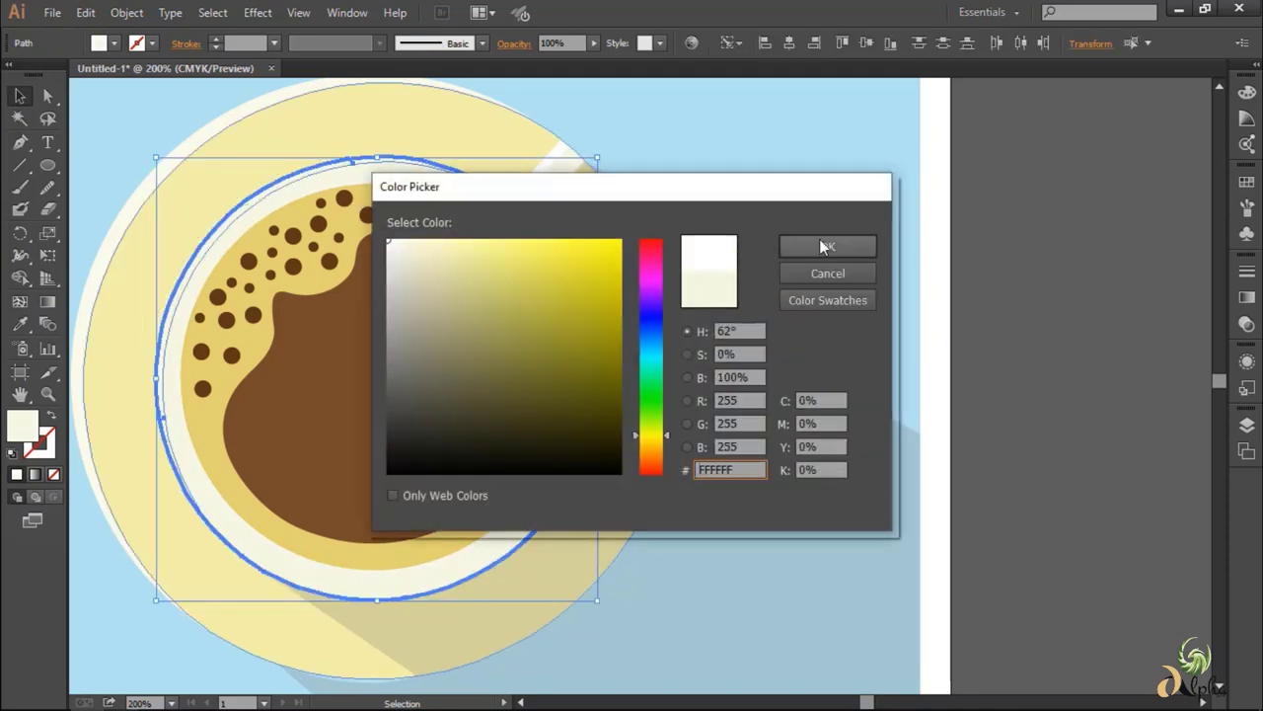
left_click(820, 245)
left_click(244, 227)
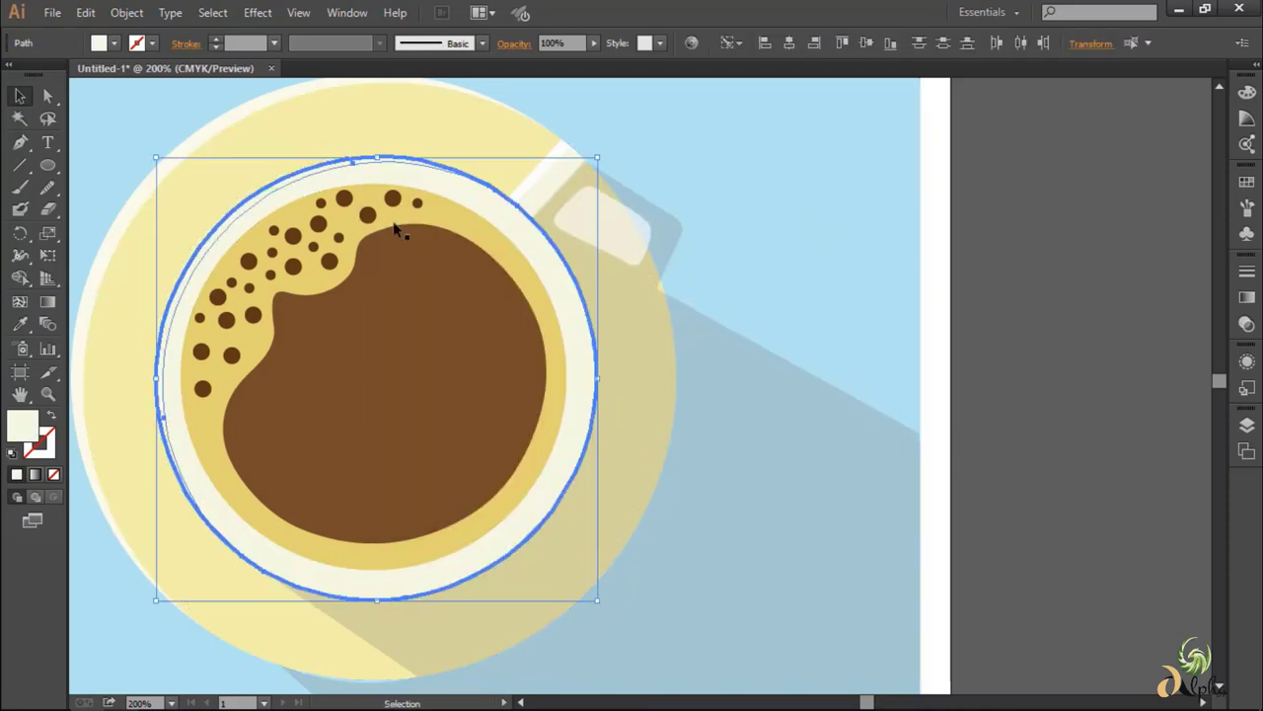
double_click(33, 425)
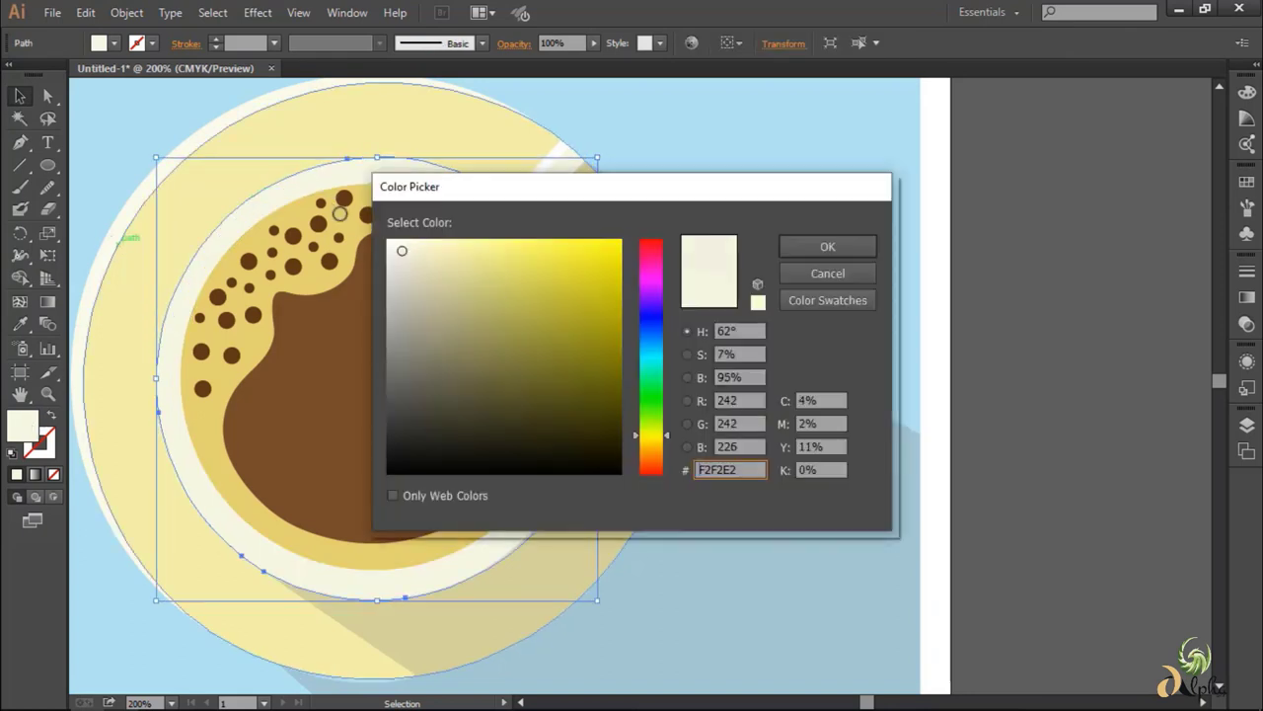
key("Return")
left_click(1032, 232)
key("ctrl+0")
- Drag the shadow's corner anchor point to the cup's edge with Direct Selection
scroll(1032, 232, "up", 2)
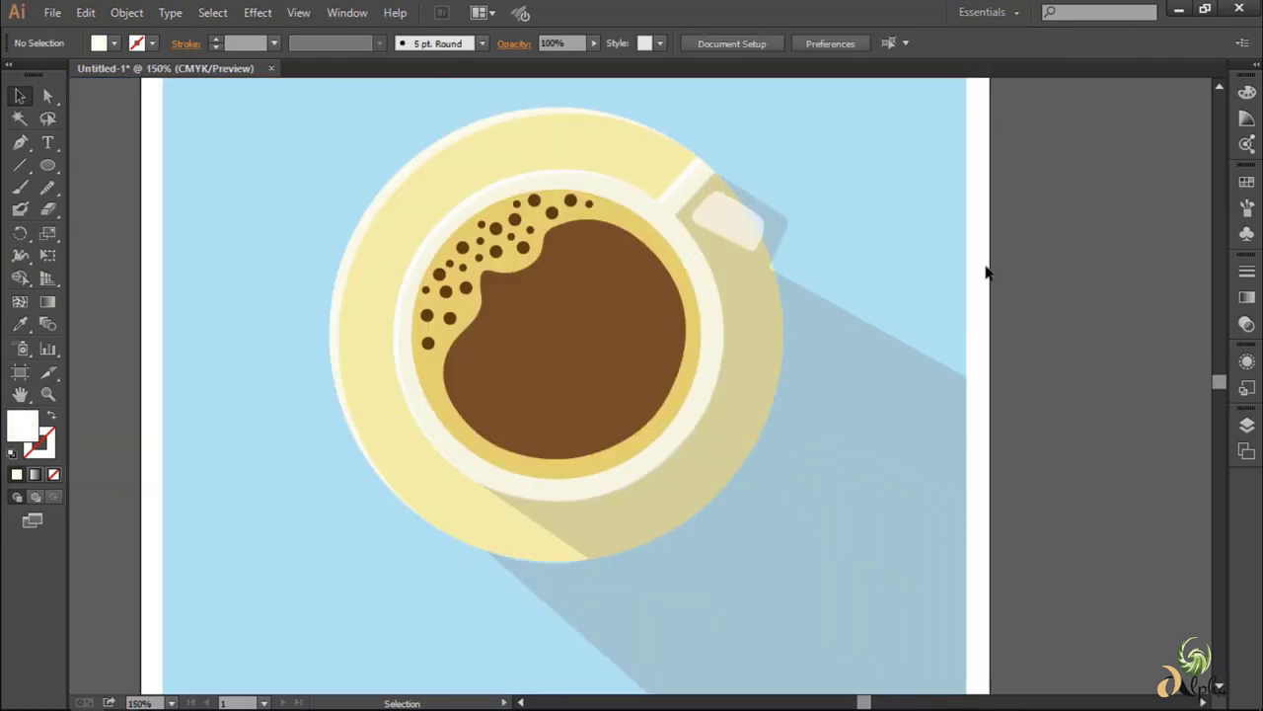
scroll(987, 269, "down", 1)
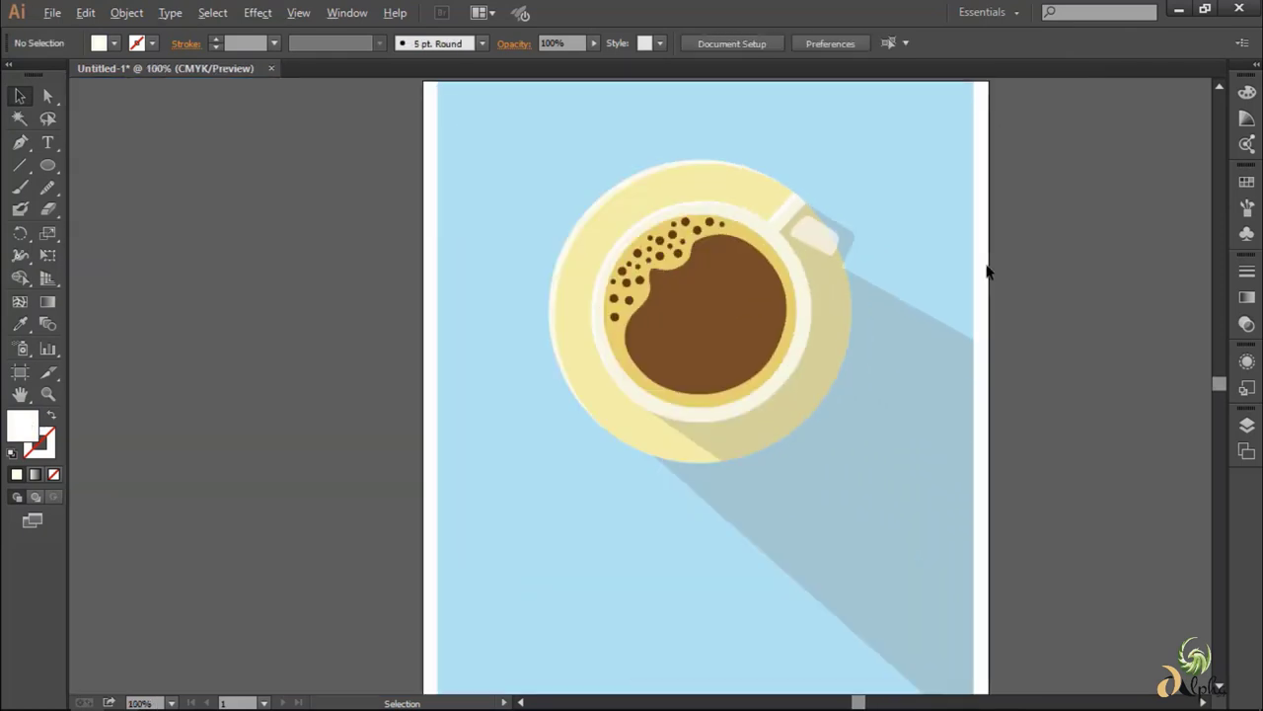
key("a")
left_click(972, 348)
left_click(1043, 316)
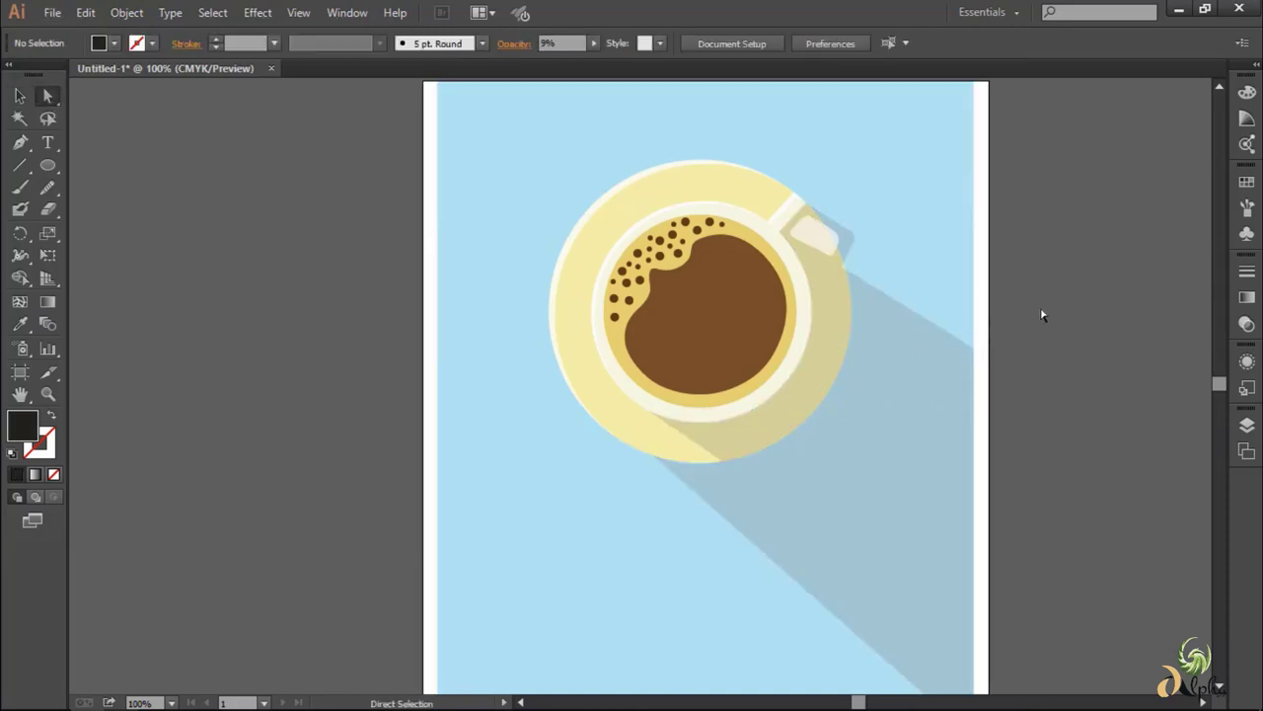
scroll(1043, 316, "down", 1)
left_click_drag(972, 311, 840, 231)
scroll(839, 219, "up", 3)
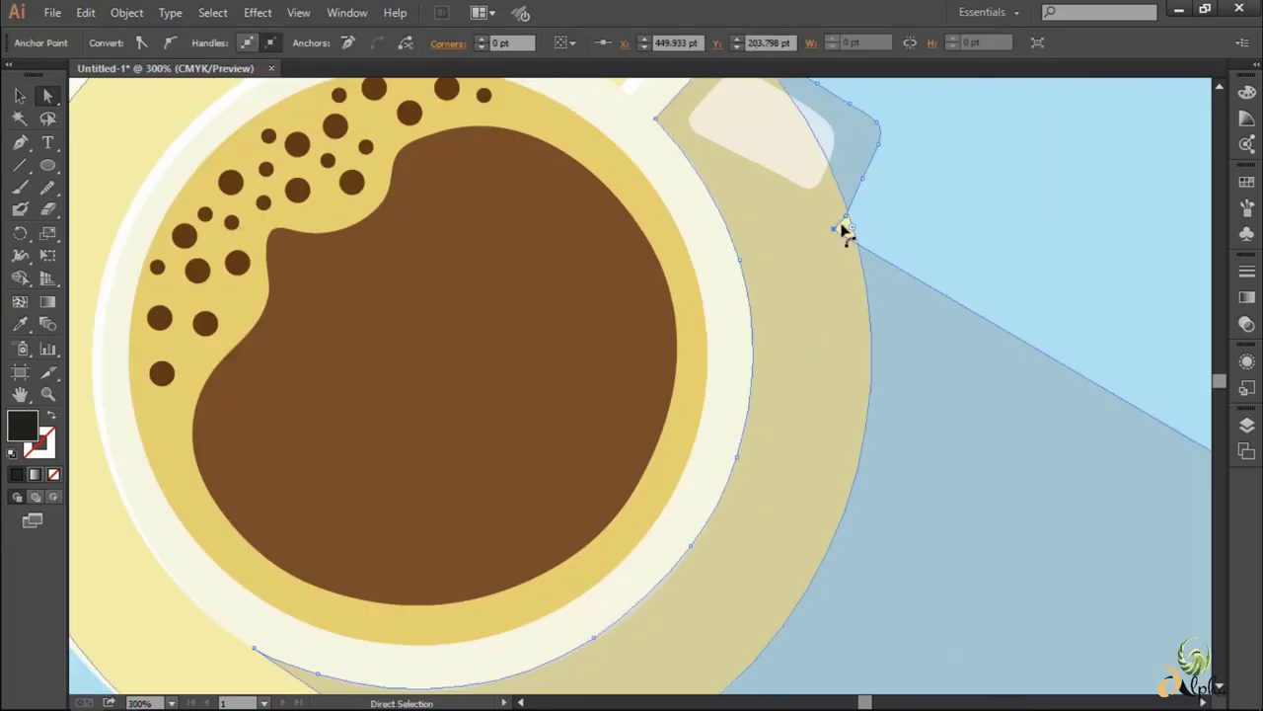
scroll(891, 231, "down", 2)
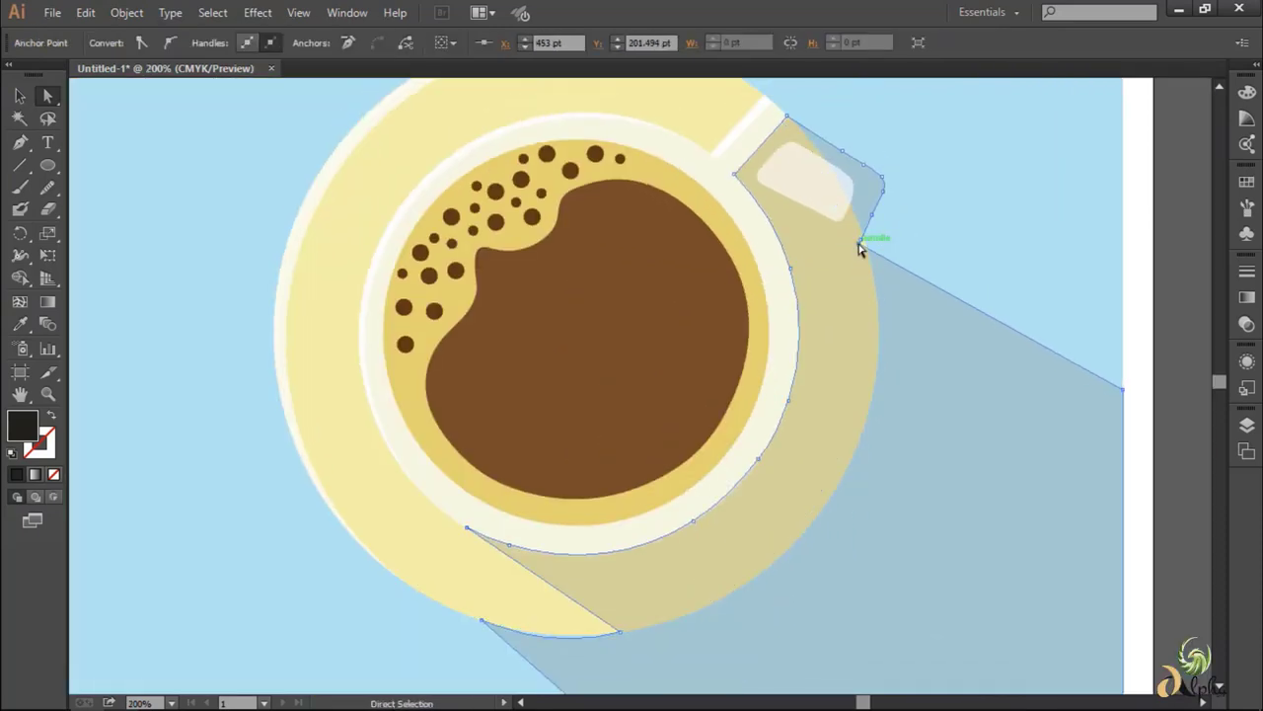
- Inspect the long shadow, handle highlight and saucer arc shapes by selecting each
left_click(857, 251)
left_click(1139, 273)
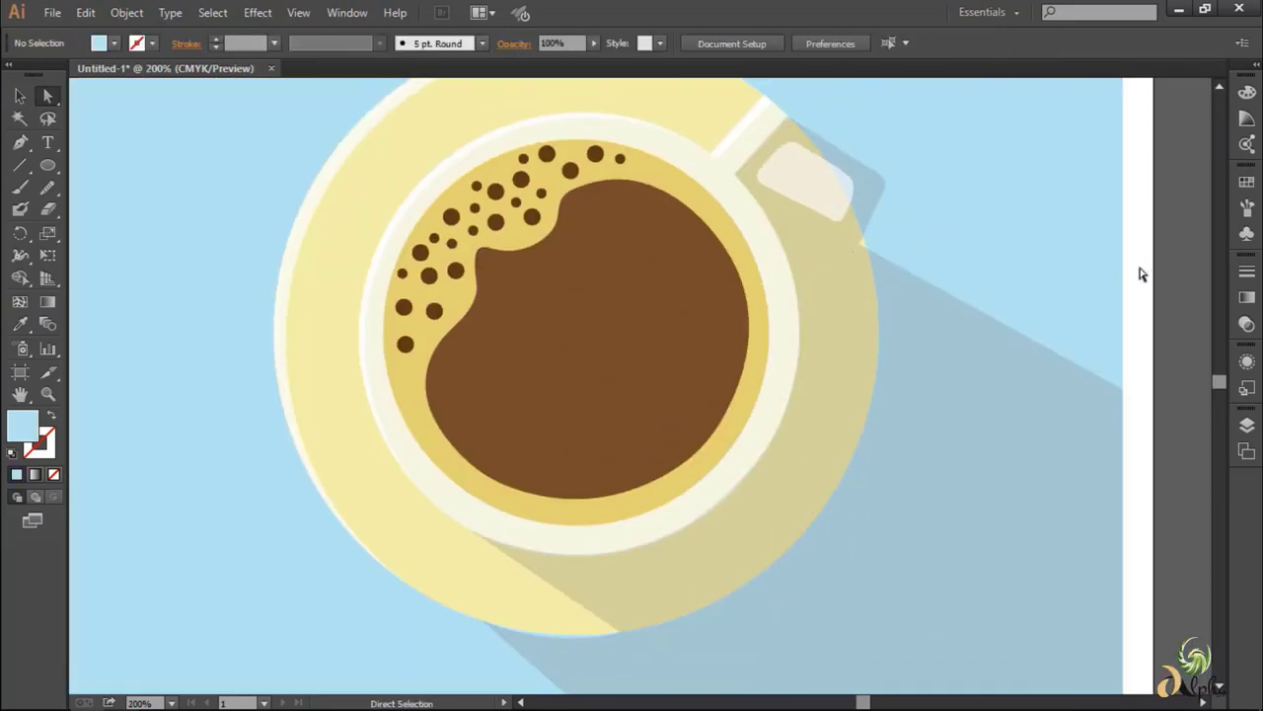
scroll(1145, 259, "down", 1)
scroll(1145, 259, "down", 2)
scroll(1036, 242, "up", 3)
left_click(1041, 237)
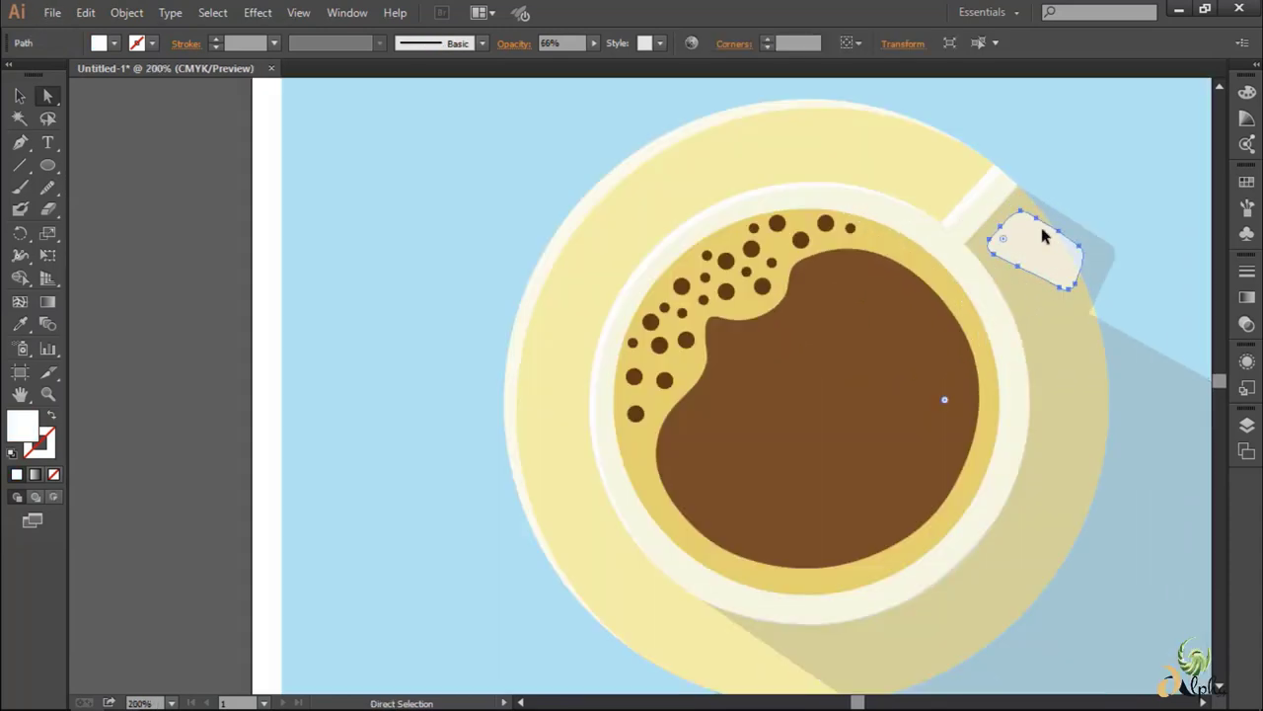
left_click(1080, 210)
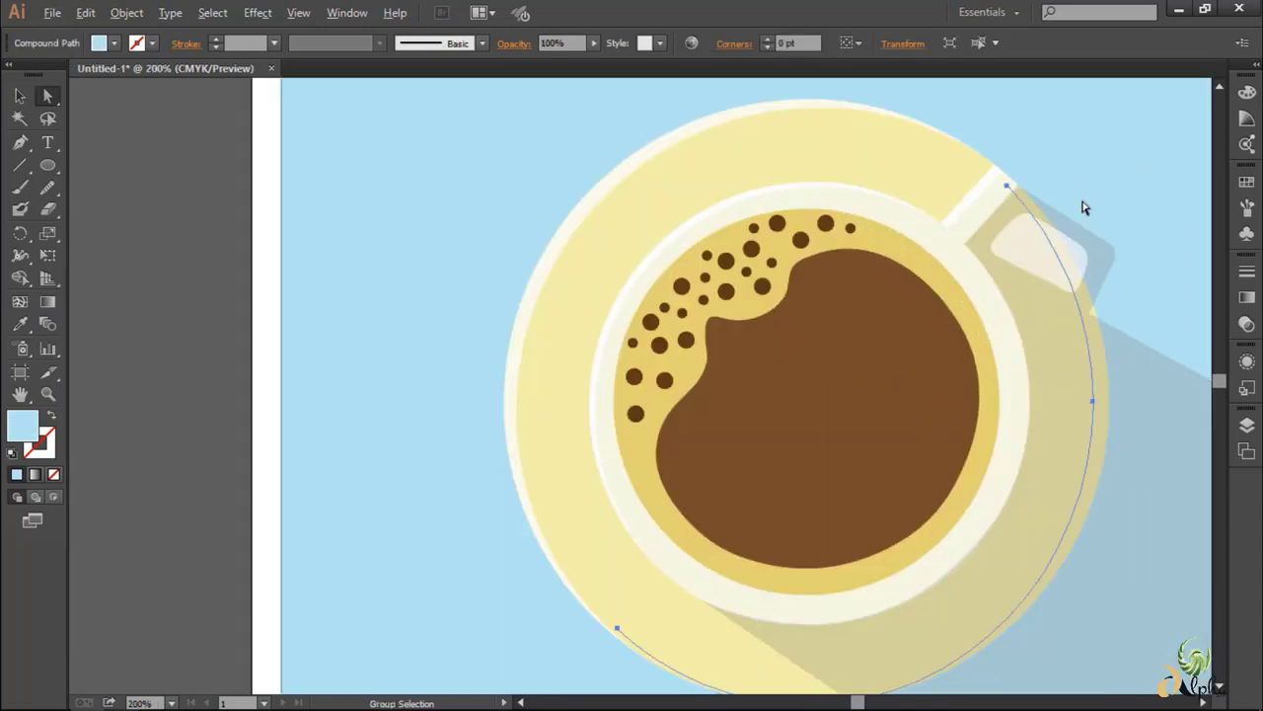
scroll(1152, 223, "down", 2)
scroll(920, 275, "up", 5)
scroll(920, 276, "up", 1)
- Smooth the shadow path's sharp corner and lower edge near the handle
left_click(49, 189)
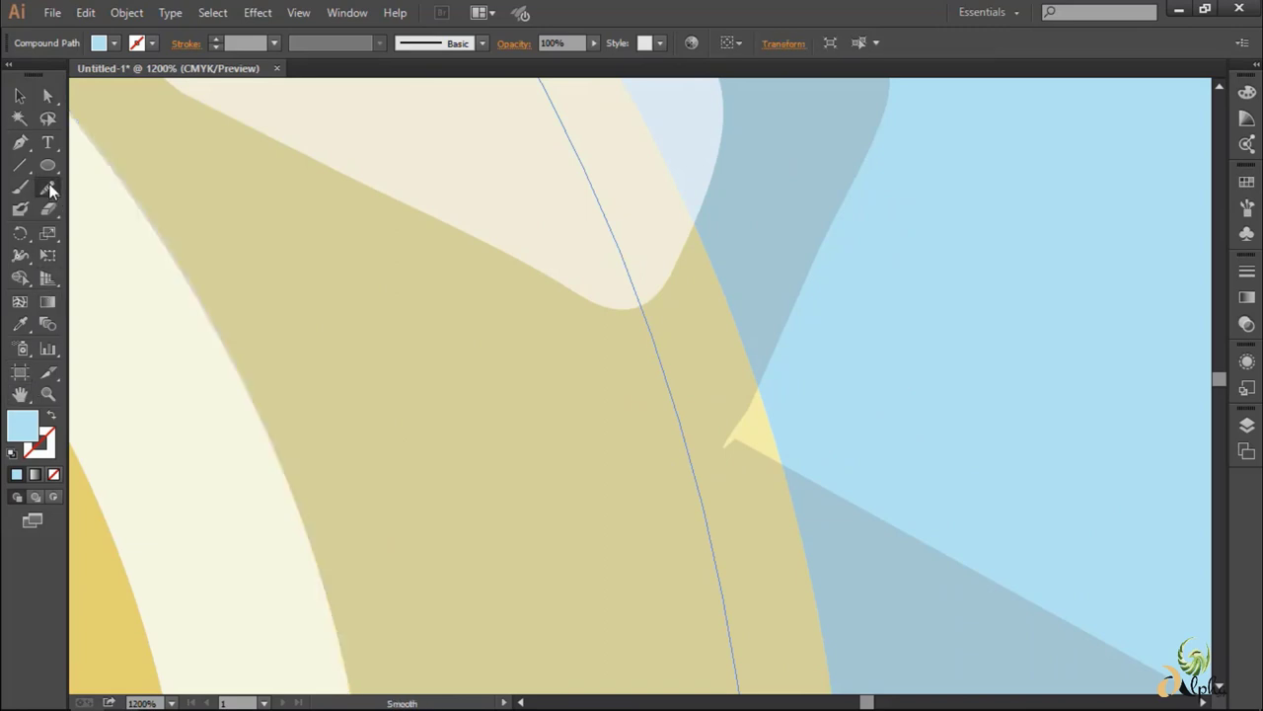
key("ctrl+alt+bracketright")
mouse_move(718, 456)
left_mouse_down()
mouse_move(779, 409)
mouse_move(833, 414)
left_mouse_up()
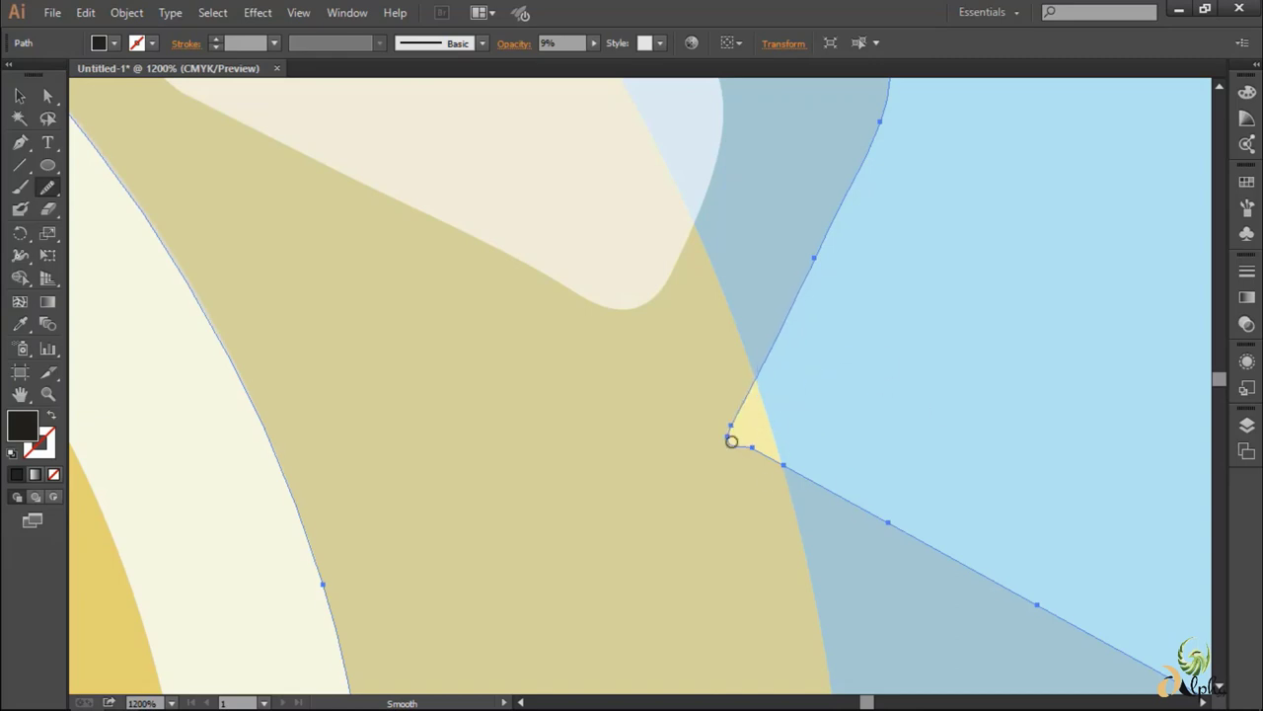
left_click_drag(751, 448, 823, 446)
key("ctrl+minus")
- Nudge the cream handle highlight one step right and down
left_click(20, 95)
left_click(712, 240)
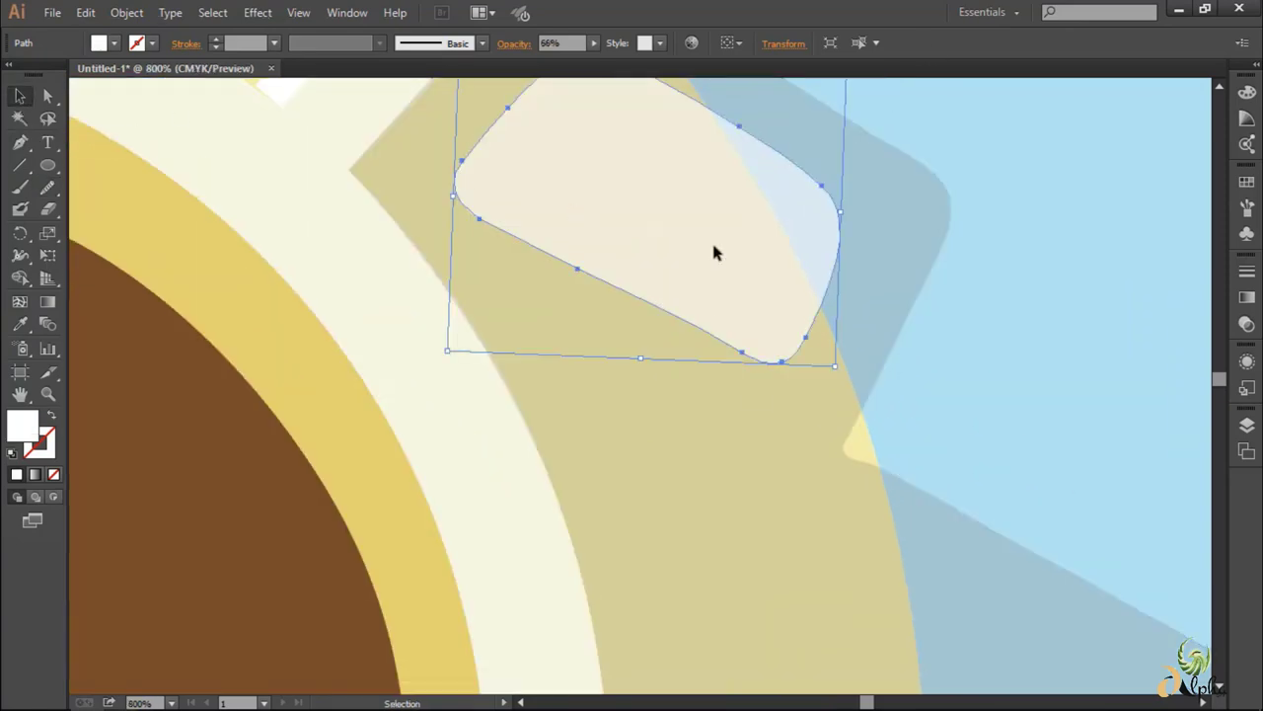
key("Right")
key("Down")
key("Down")
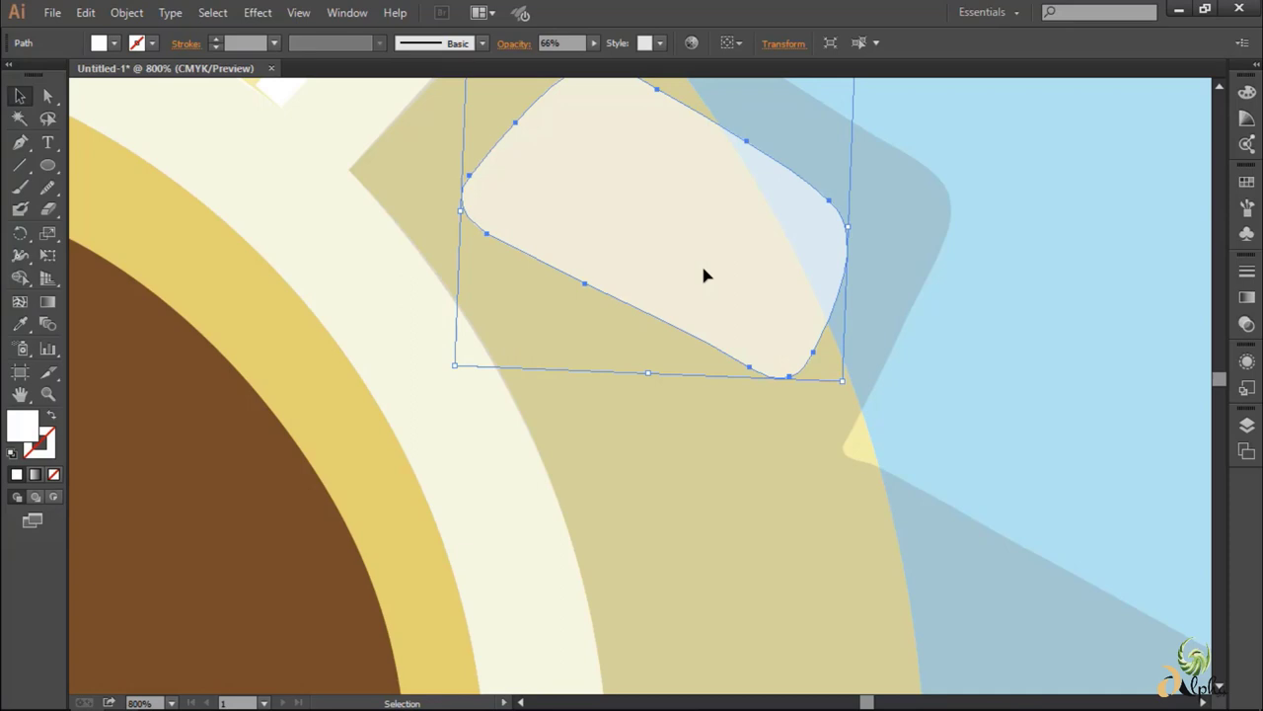
key("ctrl+z")
key("ctrl+z")
key("ctrl+shift+z")
key("ctrl+shift+z")
- Reflect the handle highlight via Transform, leaving its scale at 100%
key("ctrl+1")
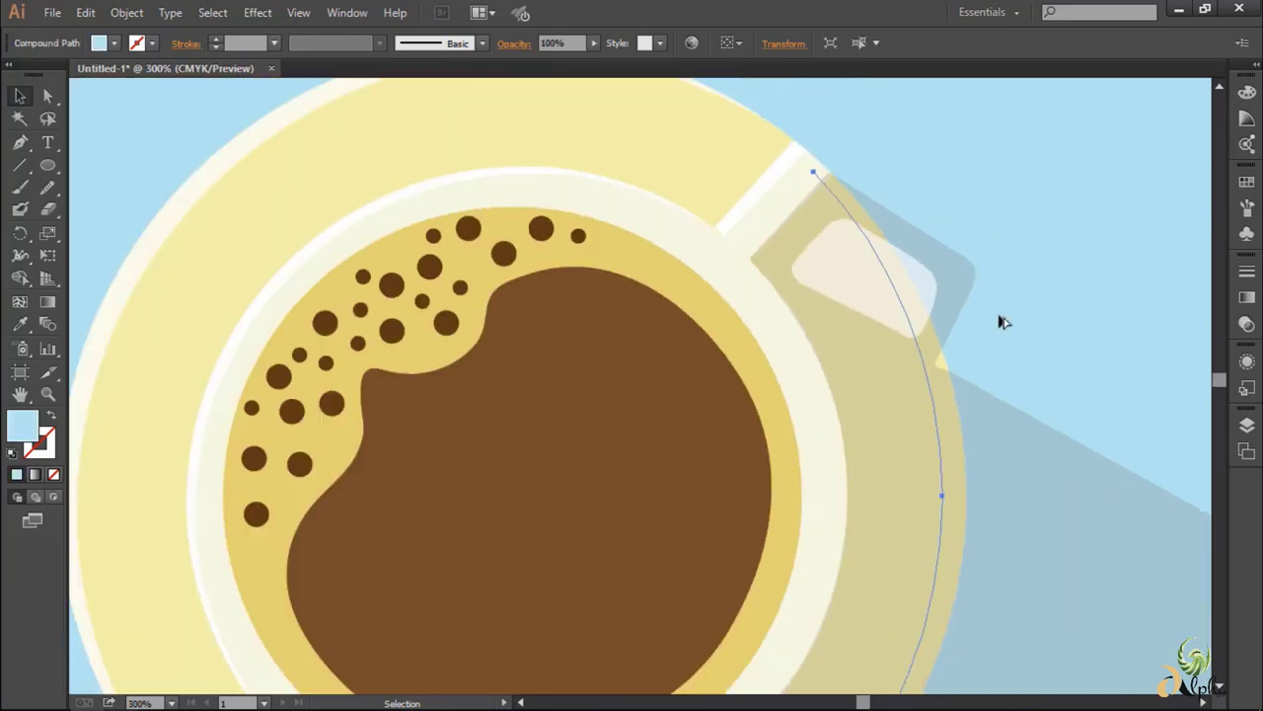
left_click(1031, 104)
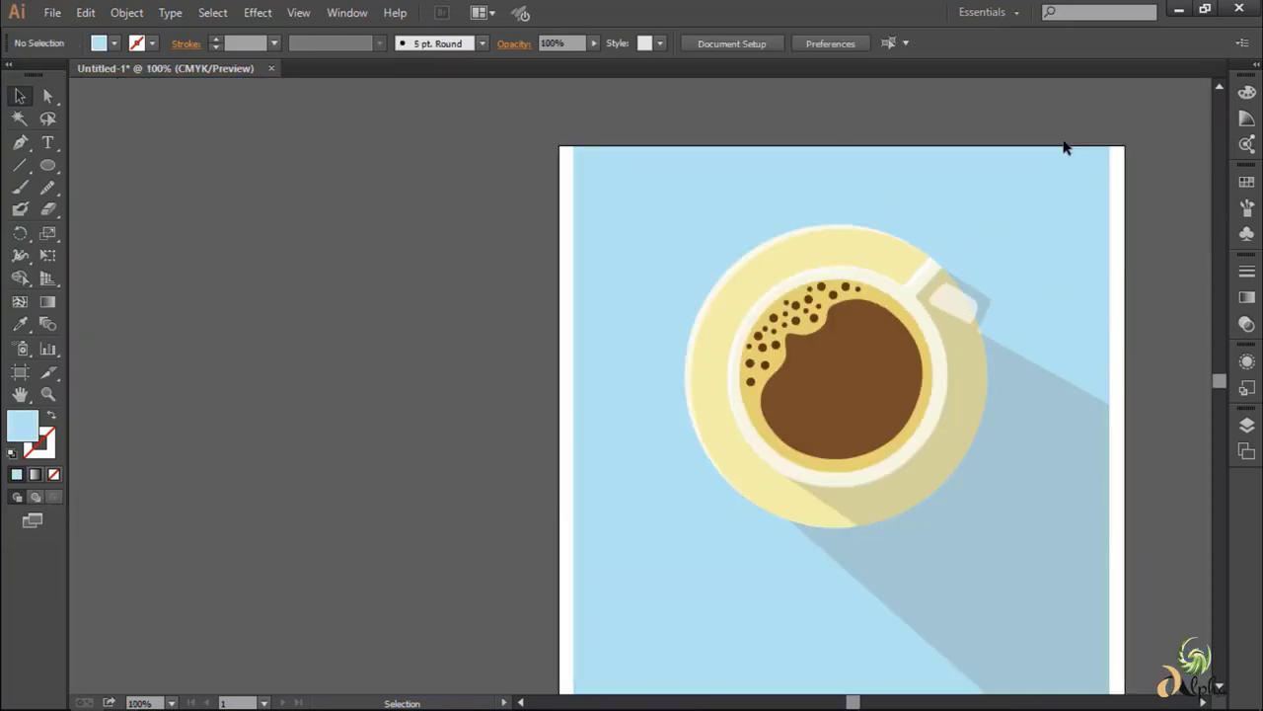
left_click(965, 308)
right_click(967, 312)
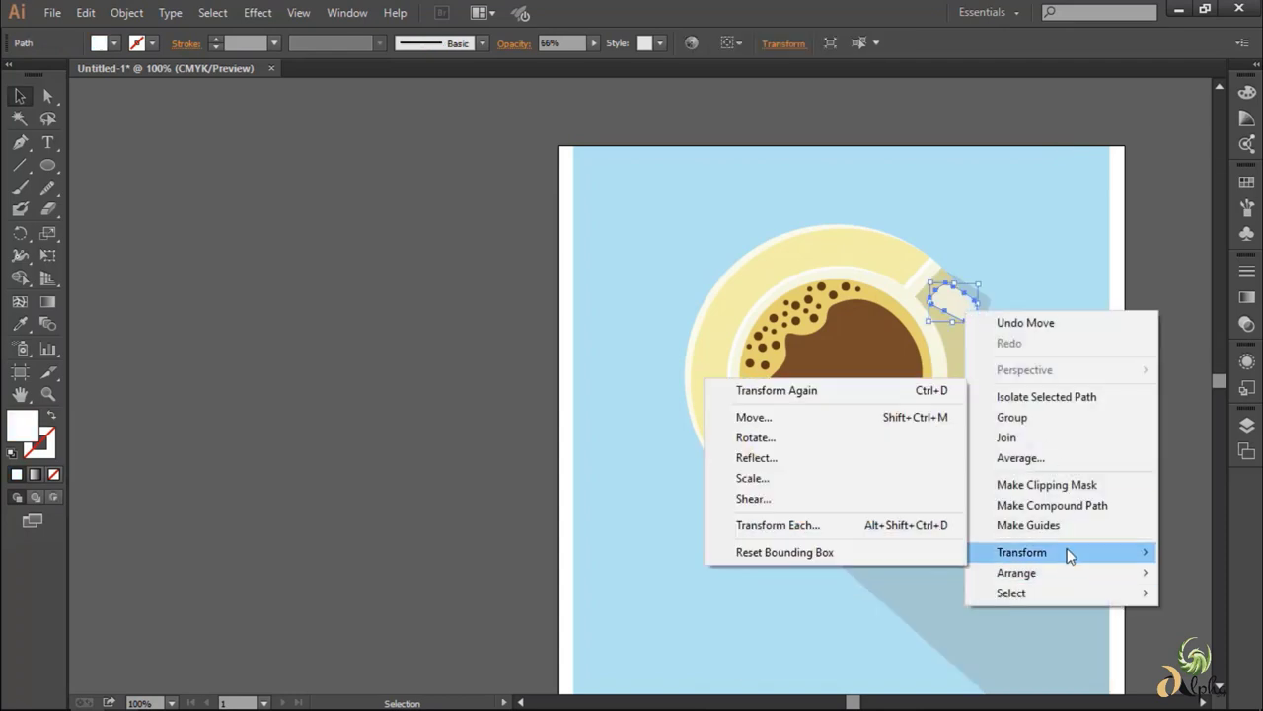
left_click(756, 474)
left_click(632, 480)
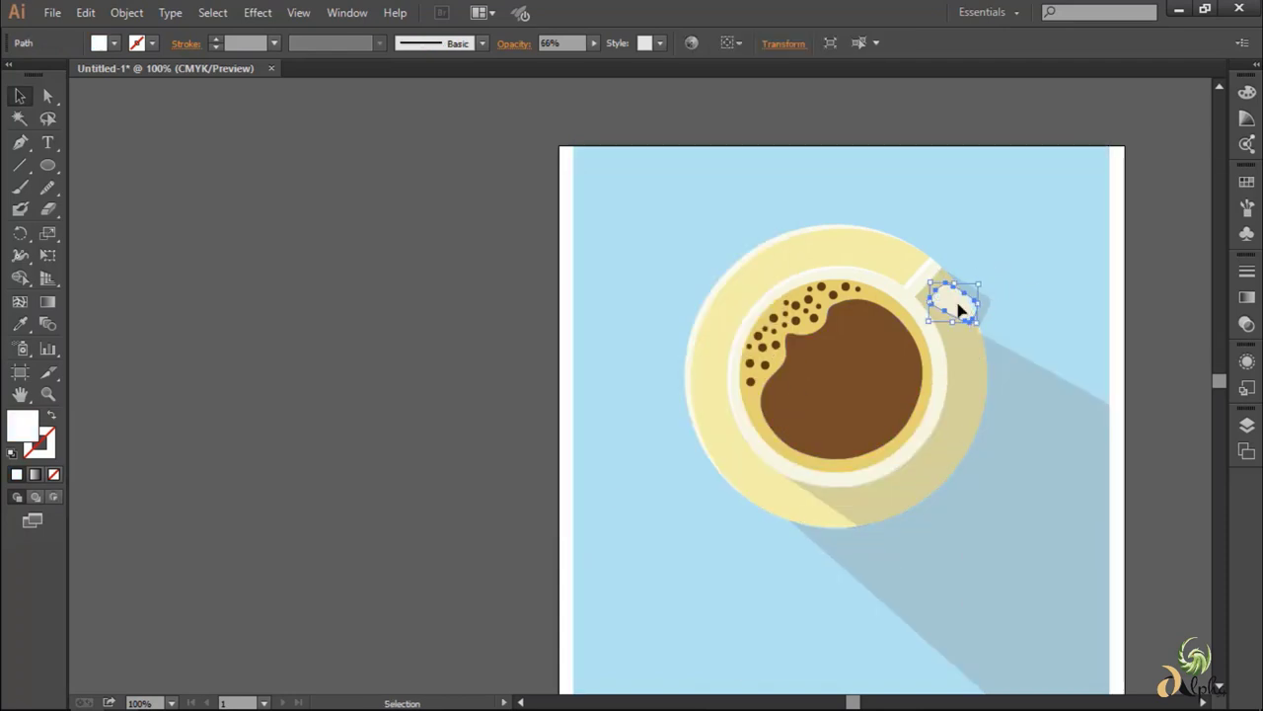
right_click(957, 305)
left_click(770, 473)
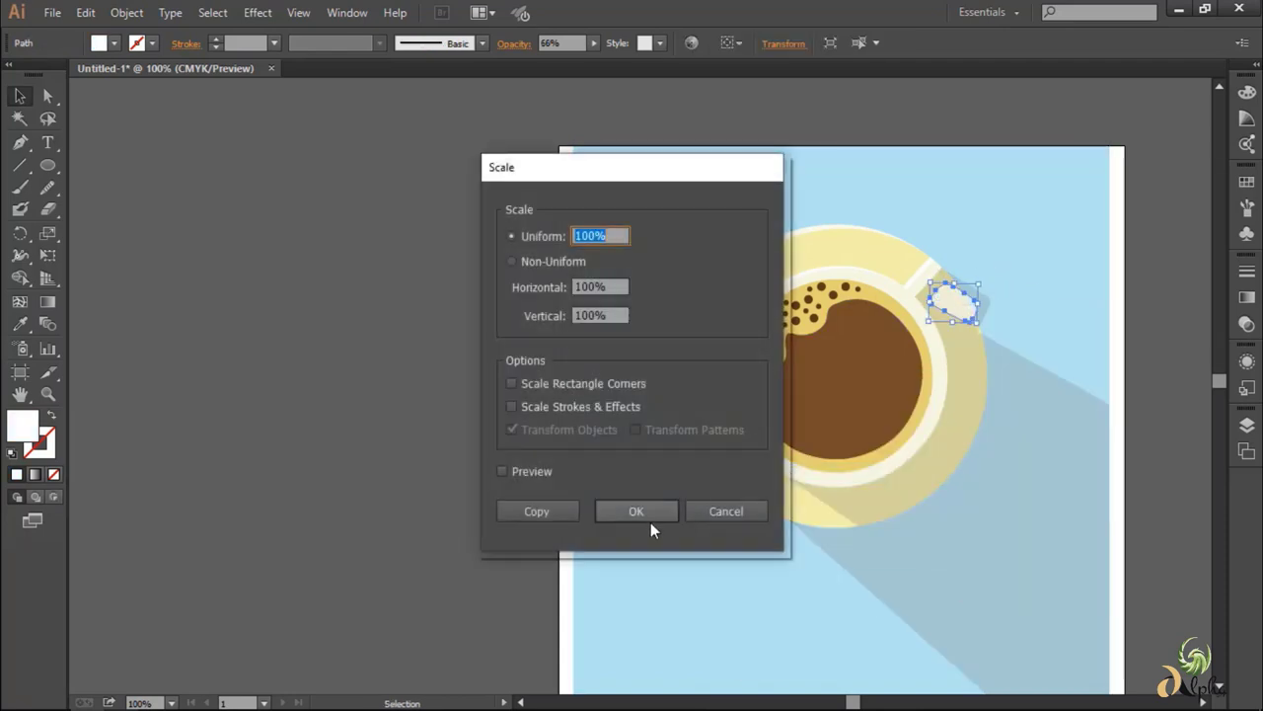
left_click(637, 512)
- Reflect the handle highlight twice more with Transform > Reflect
scroll(972, 323, "up", 5)
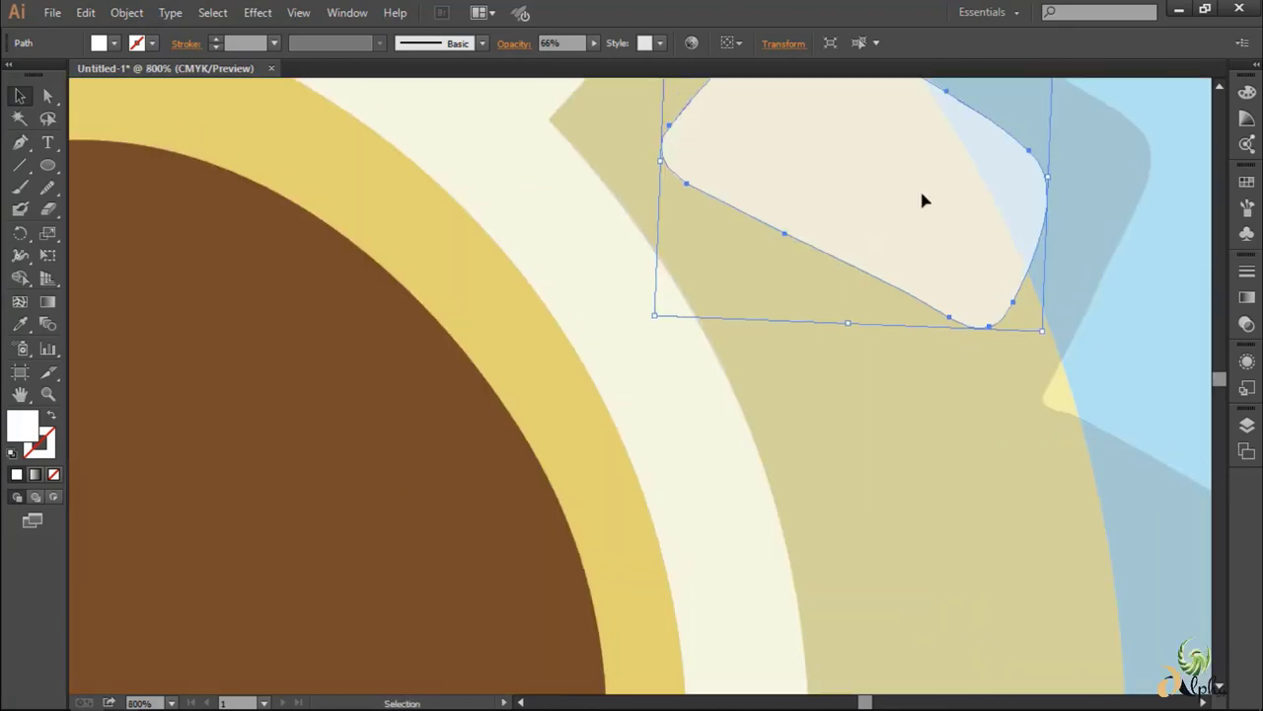
scroll(919, 187, "down", 2)
right_click(848, 234)
mouse_move(904, 474)
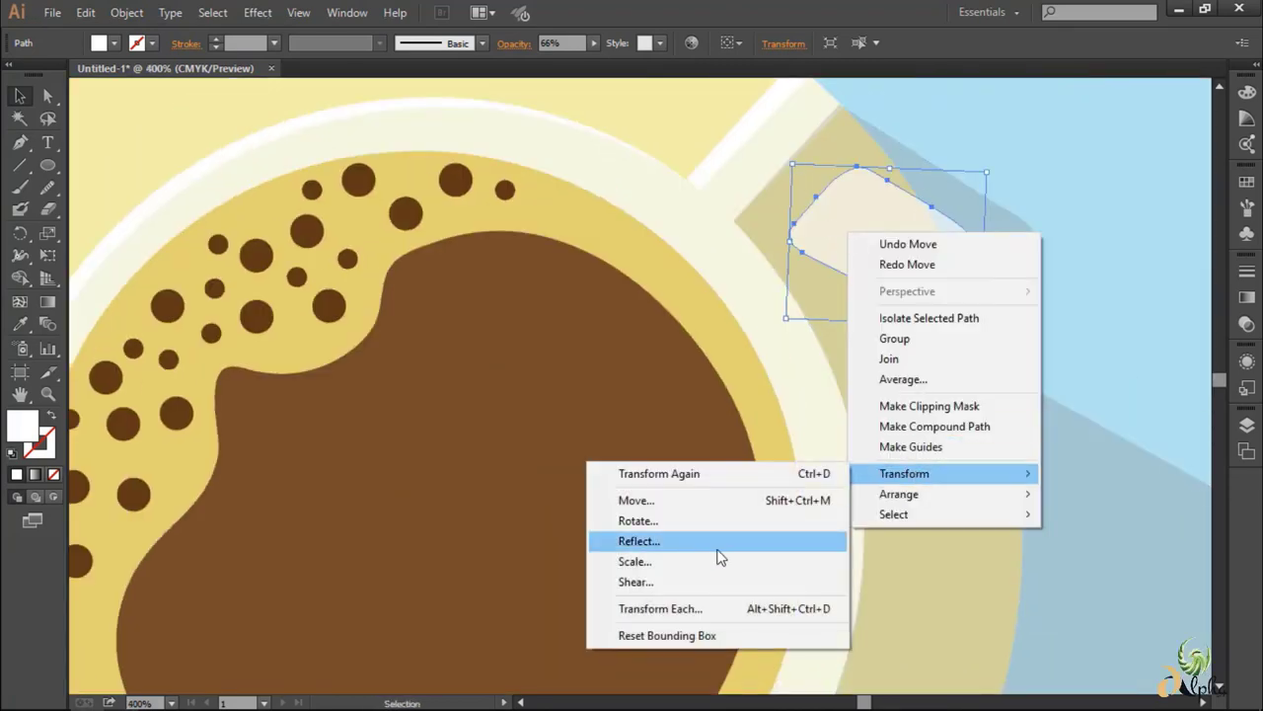
left_click(690, 543)
left_click(636, 481)
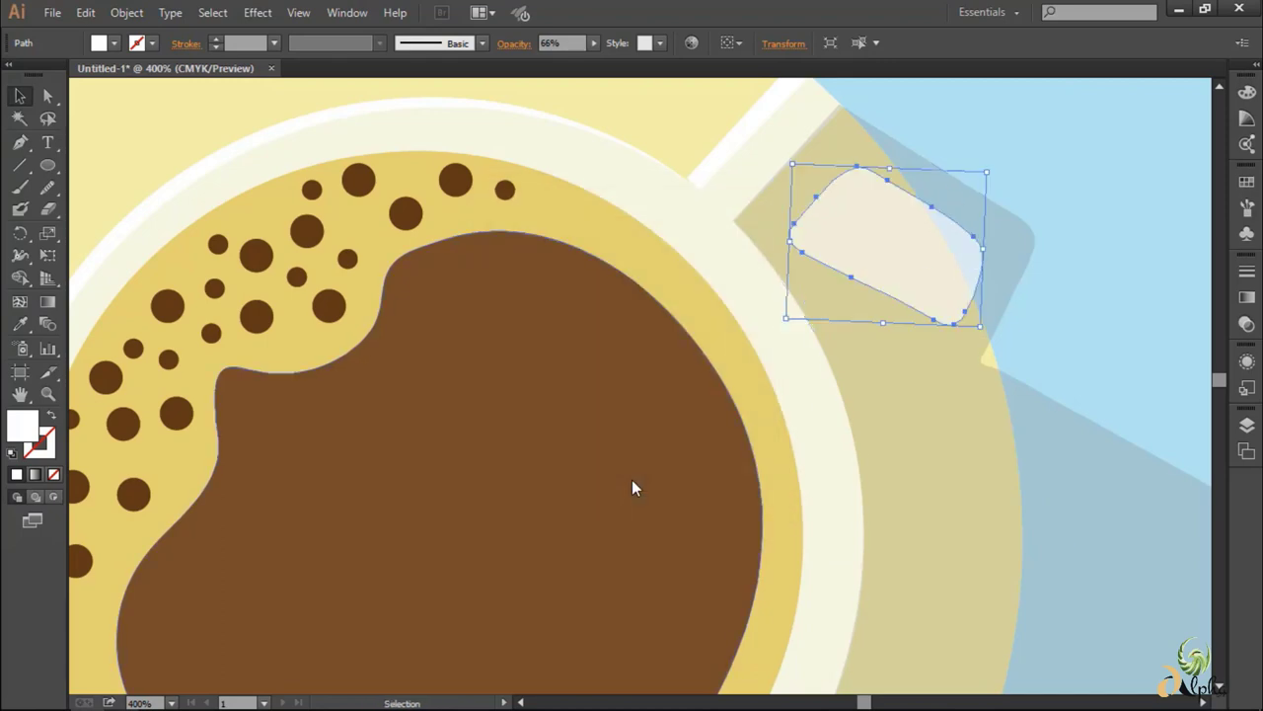
right_click(900, 242)
left_click(681, 555)
left_click(632, 480)
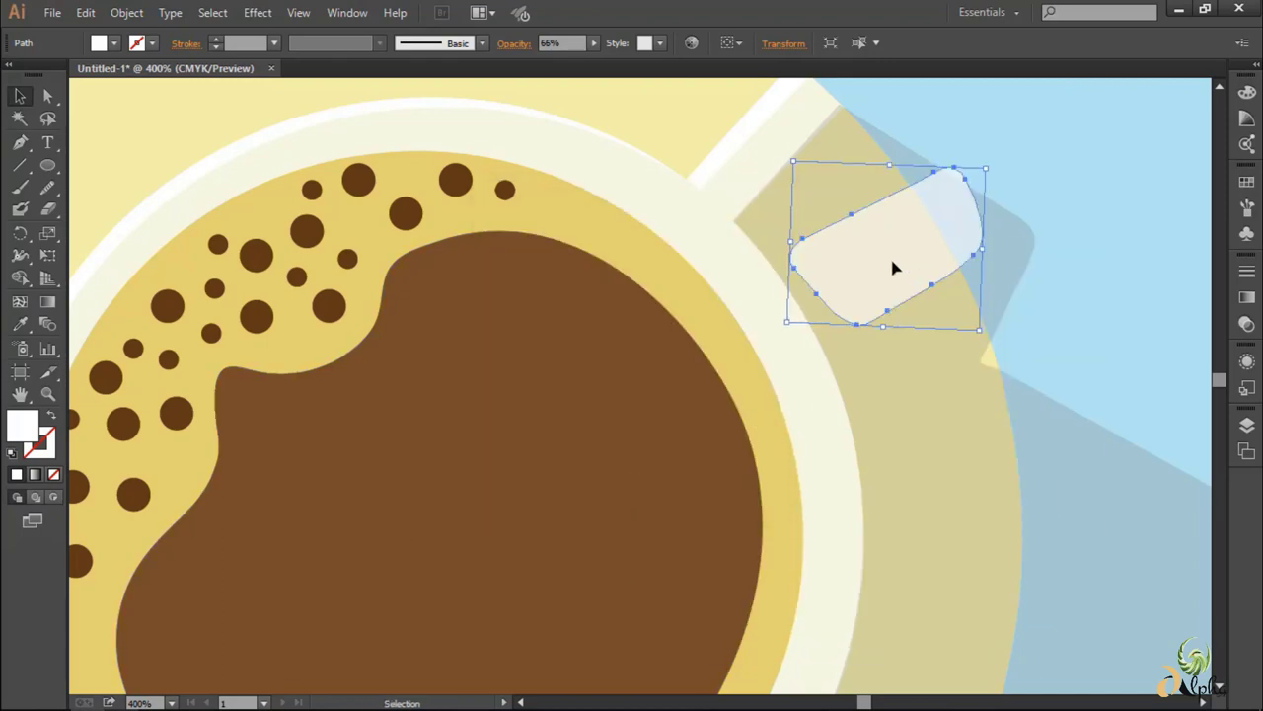
- Move the highlight onto the handle and rotate it into place
left_click_drag(893, 266, 1061, 150)
scroll(1089, 246, "up", 1)
scroll(1119, 389, "up", 2)
scroll(1057, 282, "up", 2)
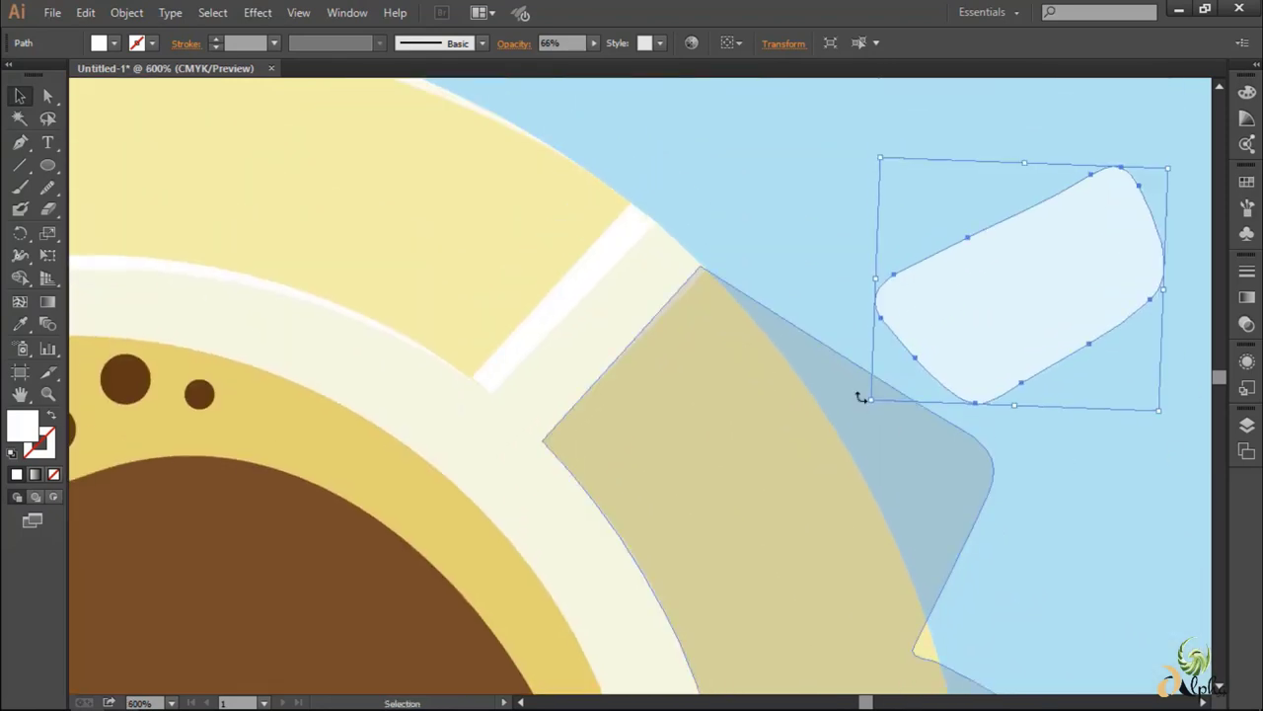
mouse_move(861, 397)
left_mouse_down()
mouse_move(1066, 333)
mouse_move(908, 474)
left_mouse_up()
left_click_drag(965, 522, 829, 480)
left_click_drag(973, 542, 964, 569)
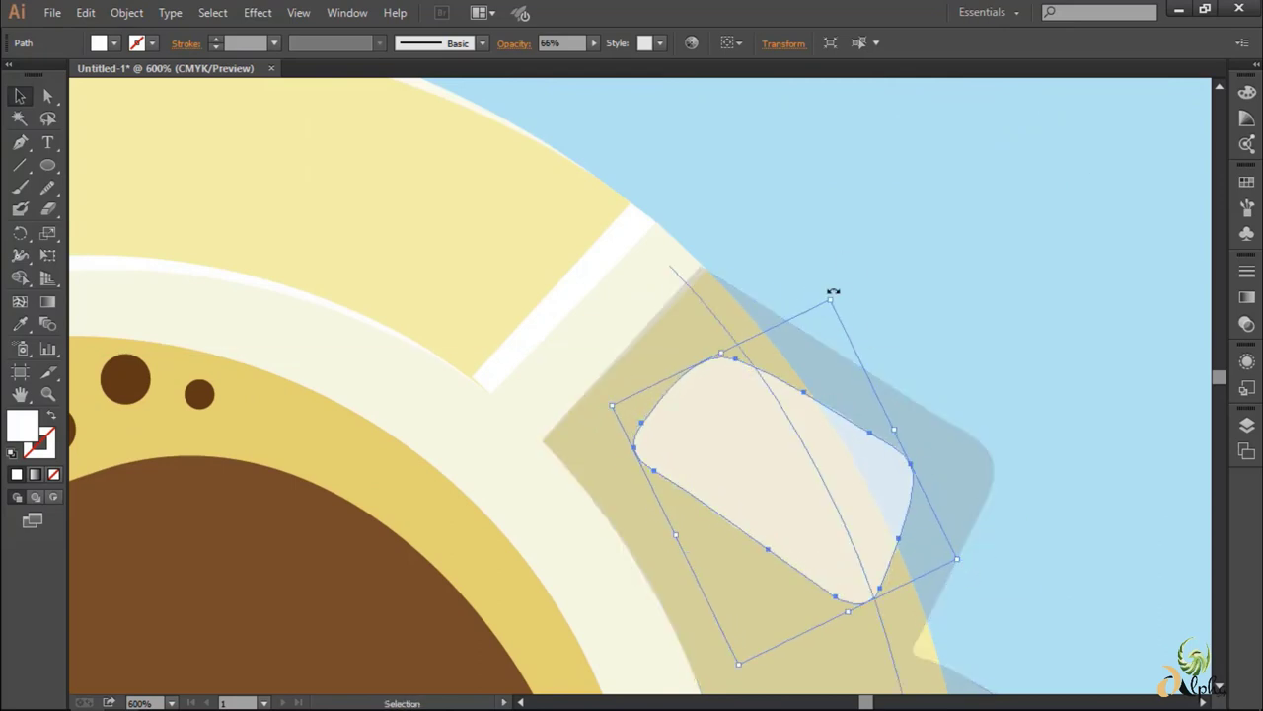
left_click_drag(833, 292, 849, 293)
- Fine-tune the highlight's rotation to follow the handle's outer end
left_click(986, 298)
scroll(986, 297, "down", 3)
scroll(977, 326, "down", 3)
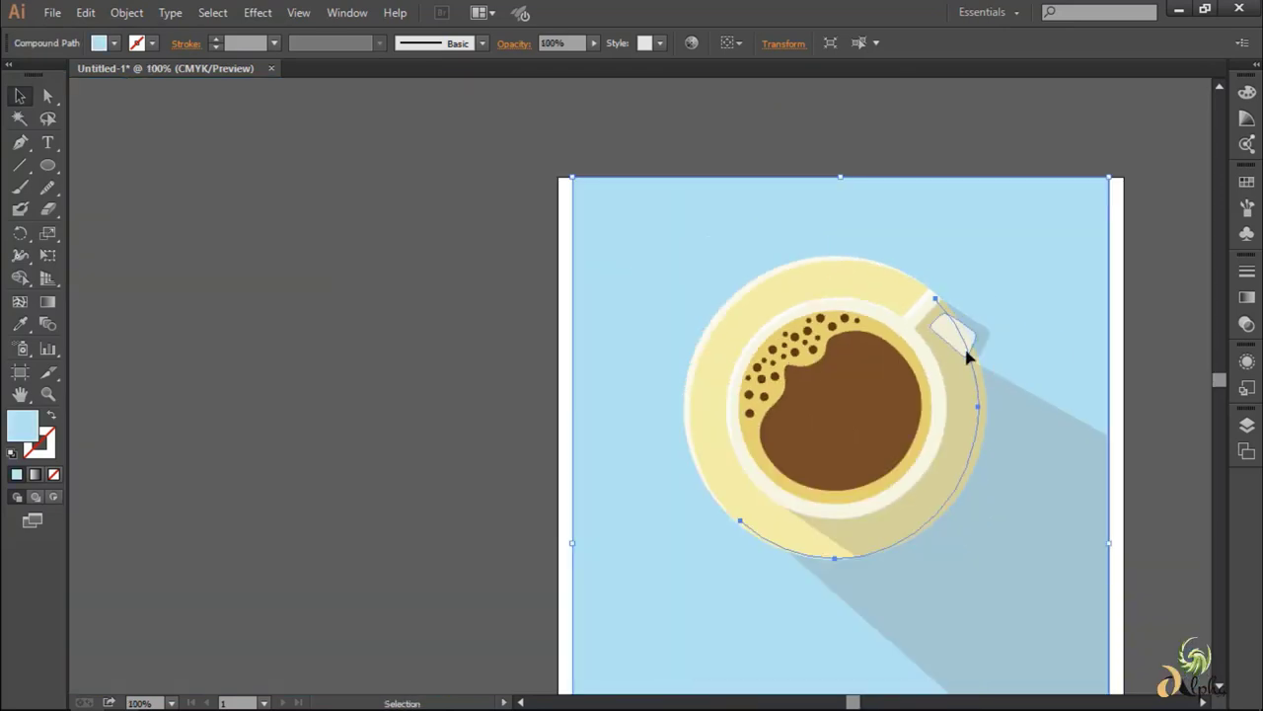
scroll(1006, 314, "up", 5)
left_click(795, 465)
mouse_move(776, 253)
left_mouse_down()
mouse_move(767, 237)
mouse_move(767, 253)
left_mouse_up()
left_click(812, 418)
left_click(790, 444)
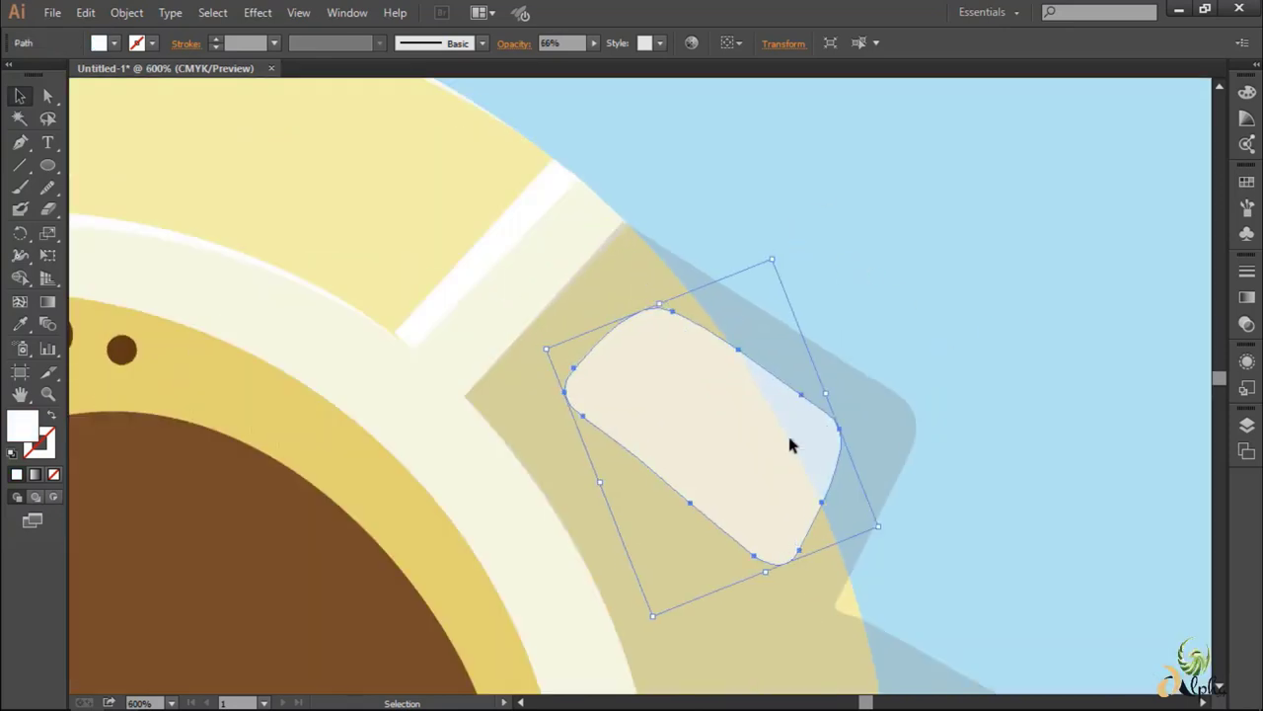
left_click(1046, 437)
- Nudge the long shadow's right corner anchor down about 3.5 pt, then fit the artboard at 100%
scroll(990, 268, "down", 3)
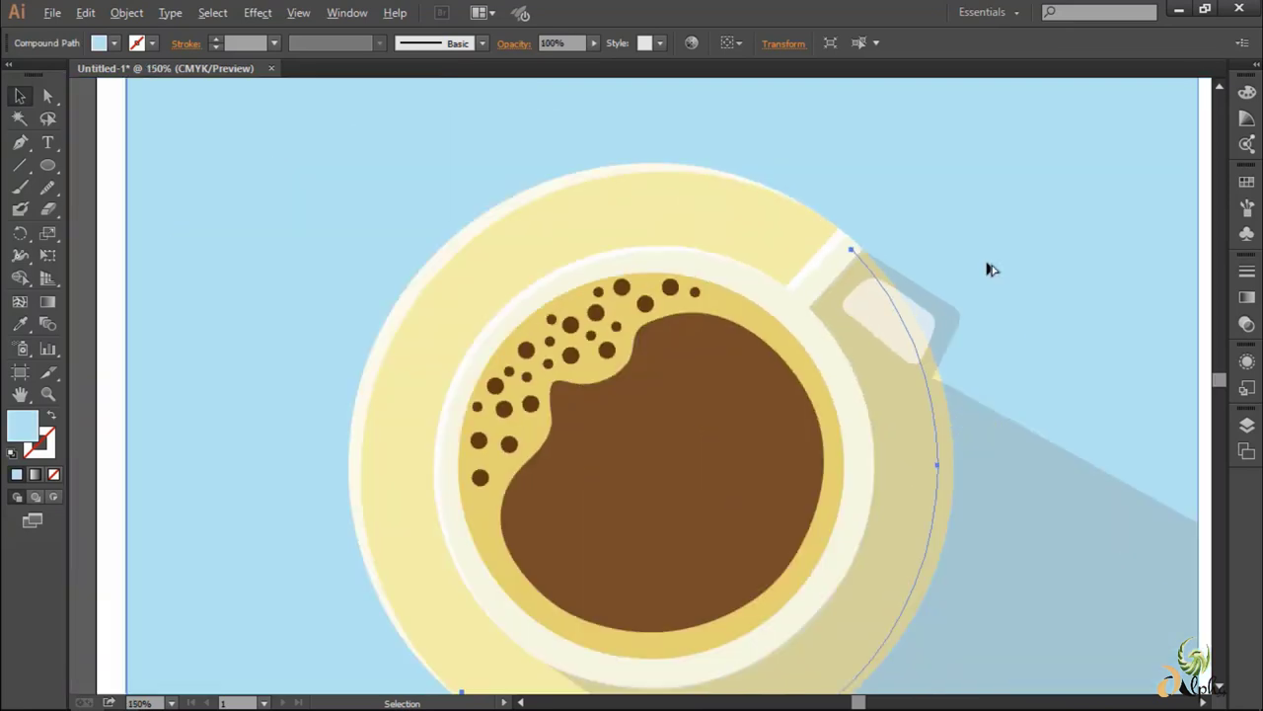
scroll(989, 268, "down", 1)
key("a")
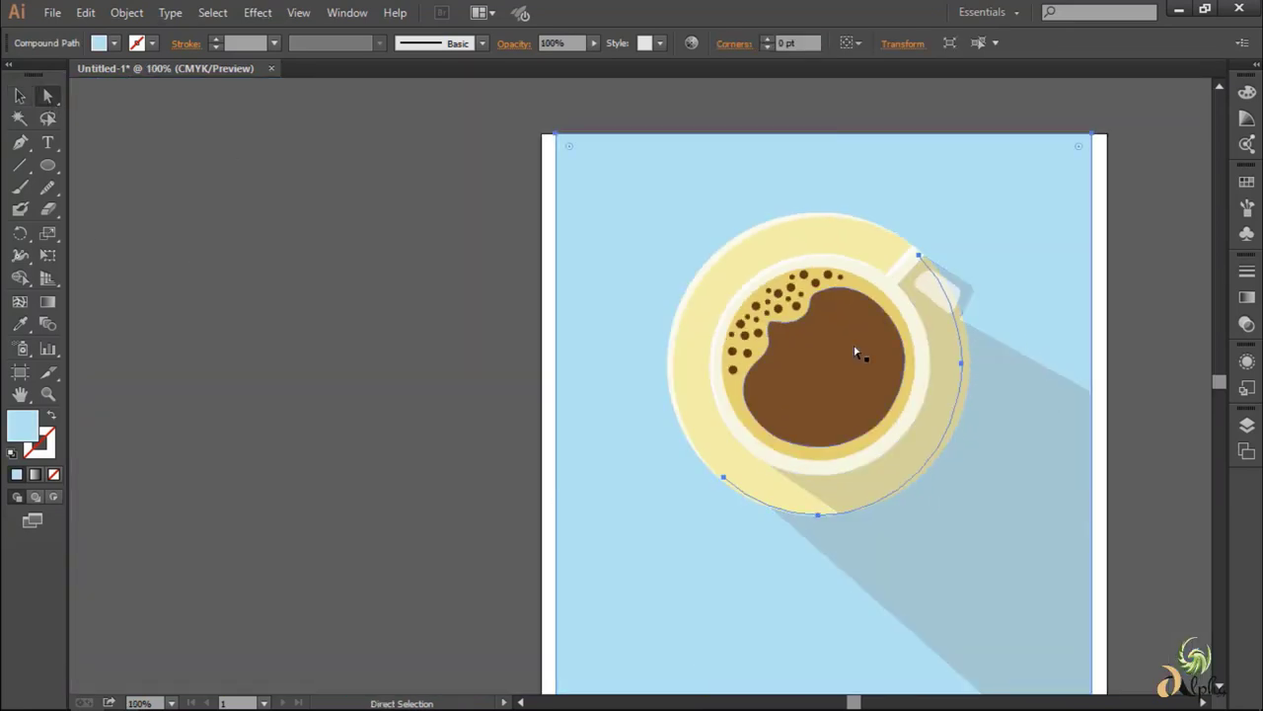
left_click(1072, 443)
left_click(1096, 398)
scroll(1095, 398, "up", 4)
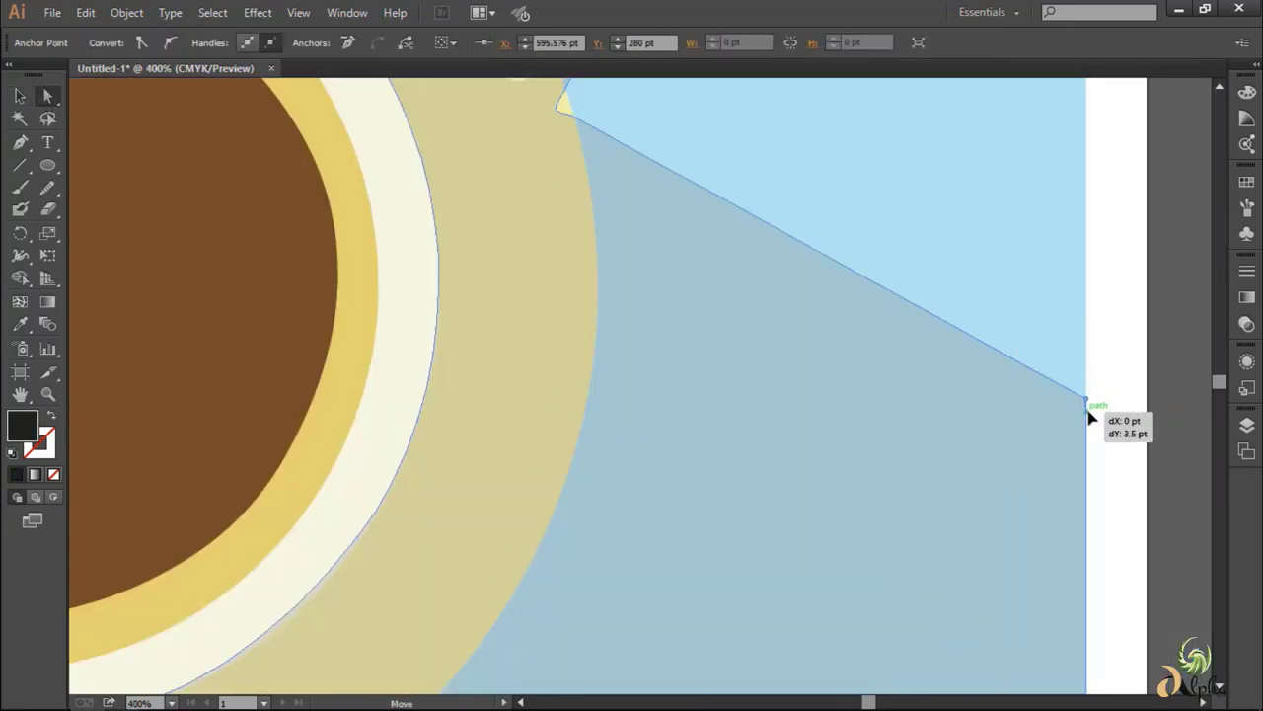
key("v")
key("a")
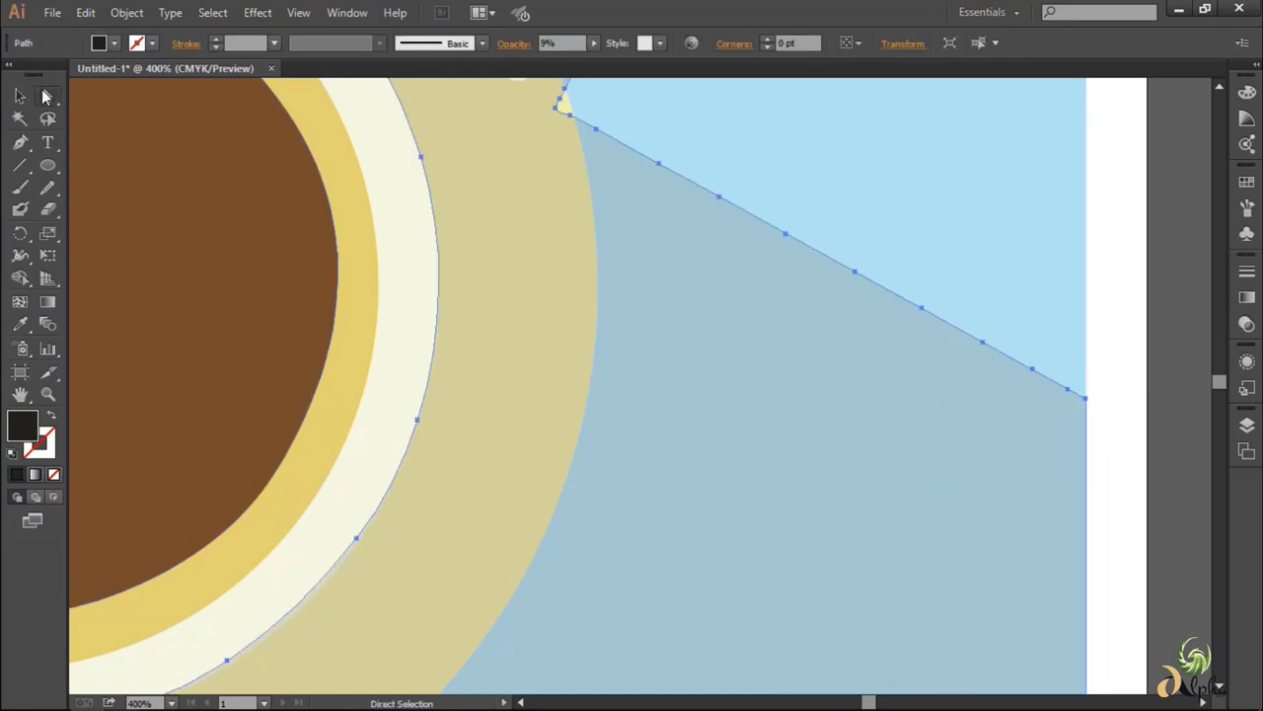
mouse_move(1085, 398)
left_mouse_down()
mouse_move(1080, 437)
mouse_move(1092, 426)
left_mouse_up()
key("ctrl+z")
key("ctrl+0")
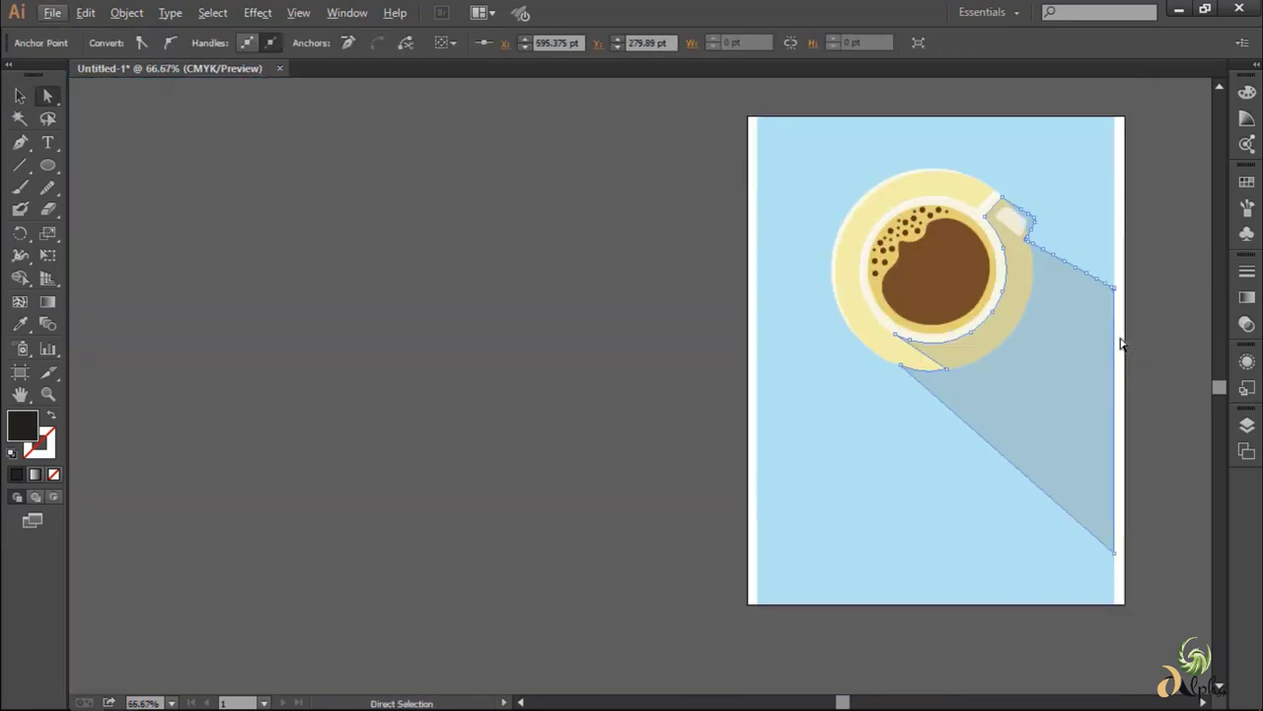
key("ctrl+1")
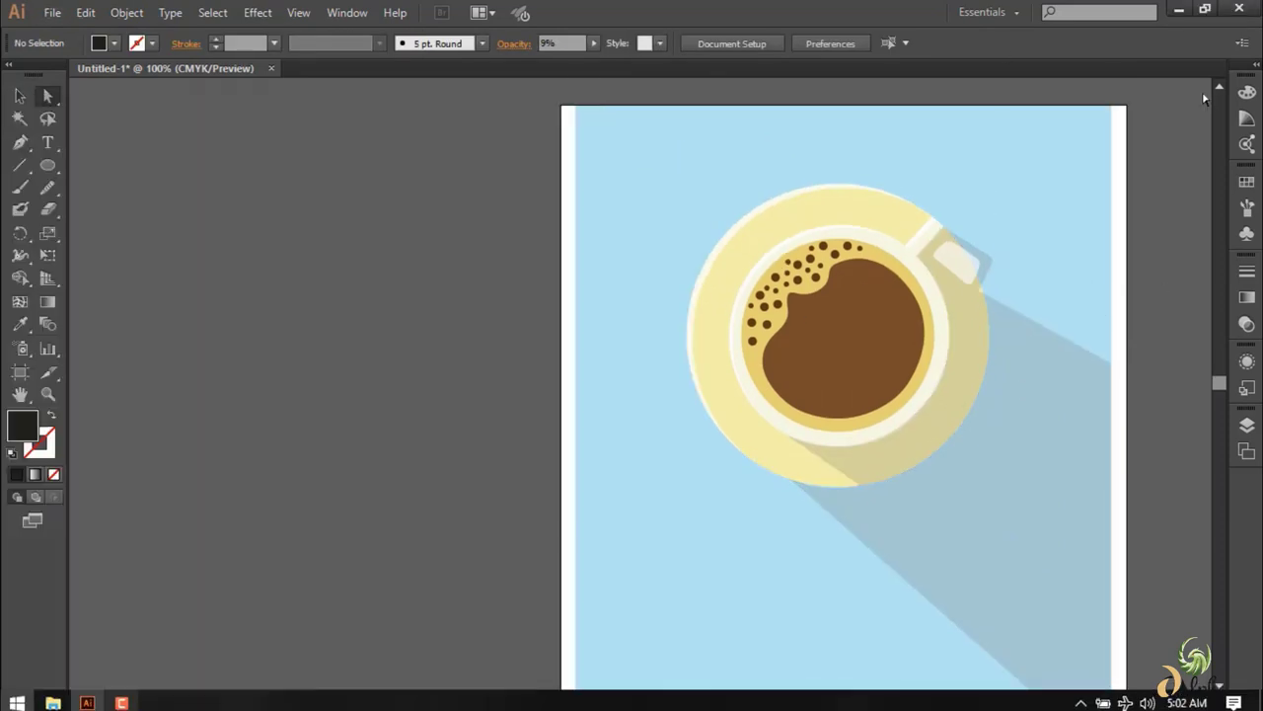
- Zoom to 300% and paint a small dark foam dot with the Paintbrush, swapping fill and stroke, at 0.25 pt stroke
key("ctrl+plus")
key("ctrl+plus")
key("ctrl+plus")
key("n")
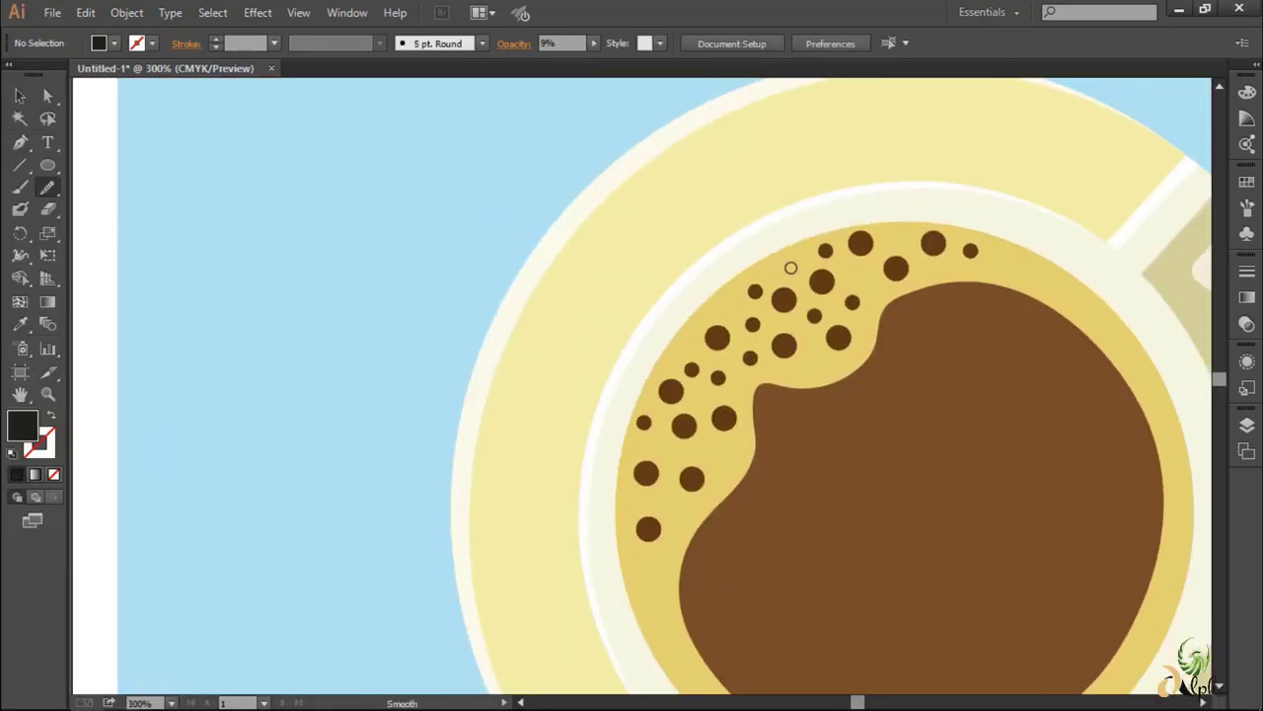
key("b")
left_click(780, 265)
key("shift+x")
left_click(273, 43)
left_click(296, 61)
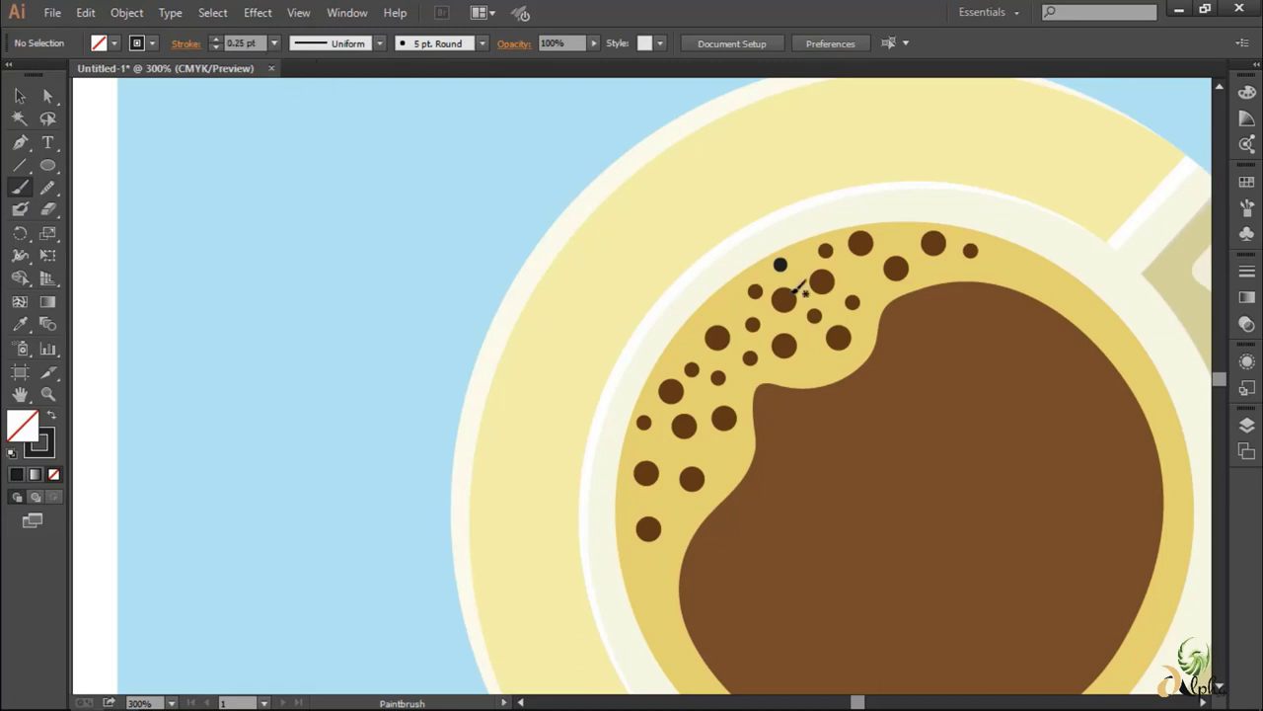
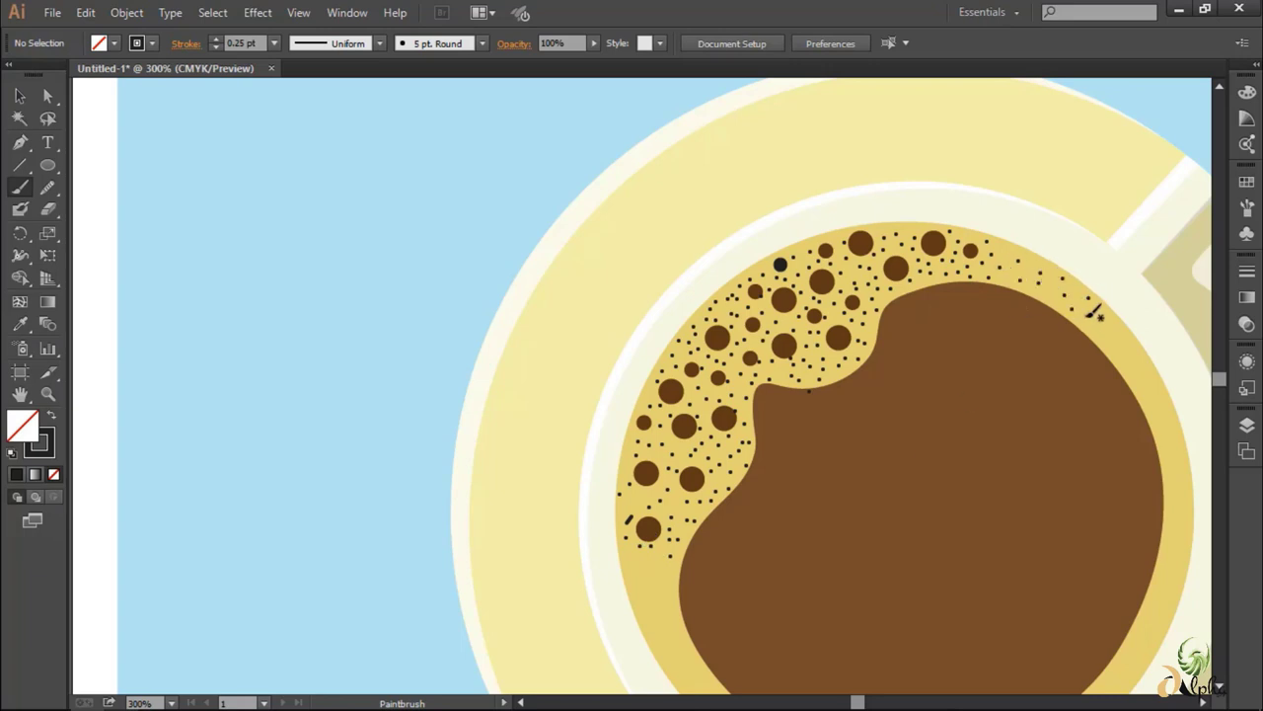
- Bring the whole poster into view and select the long shadow's right corner point
scroll(879, 558, "down", 1)
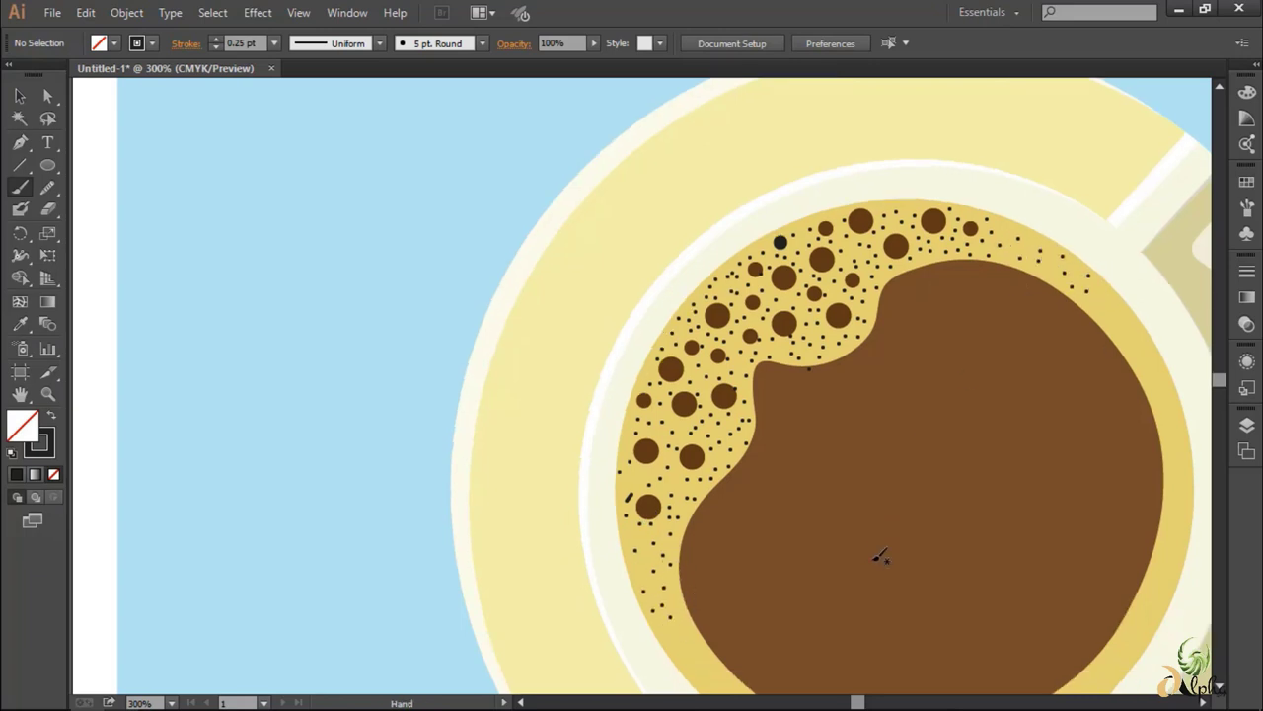
scroll(872, 560, "down", 1)
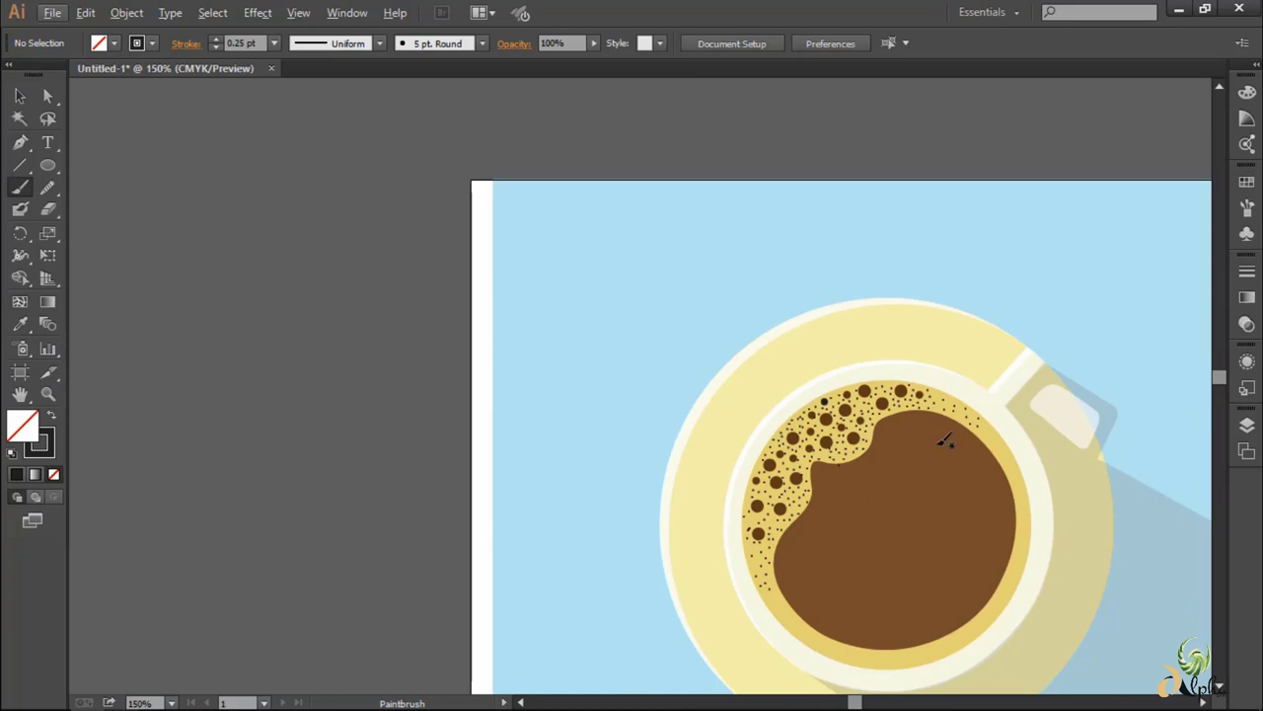
scroll(945, 439, "down", 2)
scroll(1119, 460, "up", 1)
scroll(1119, 460, "down", 1)
left_click_drag(1120, 460, 1077, 444)
scroll(1076, 444, "down", 1)
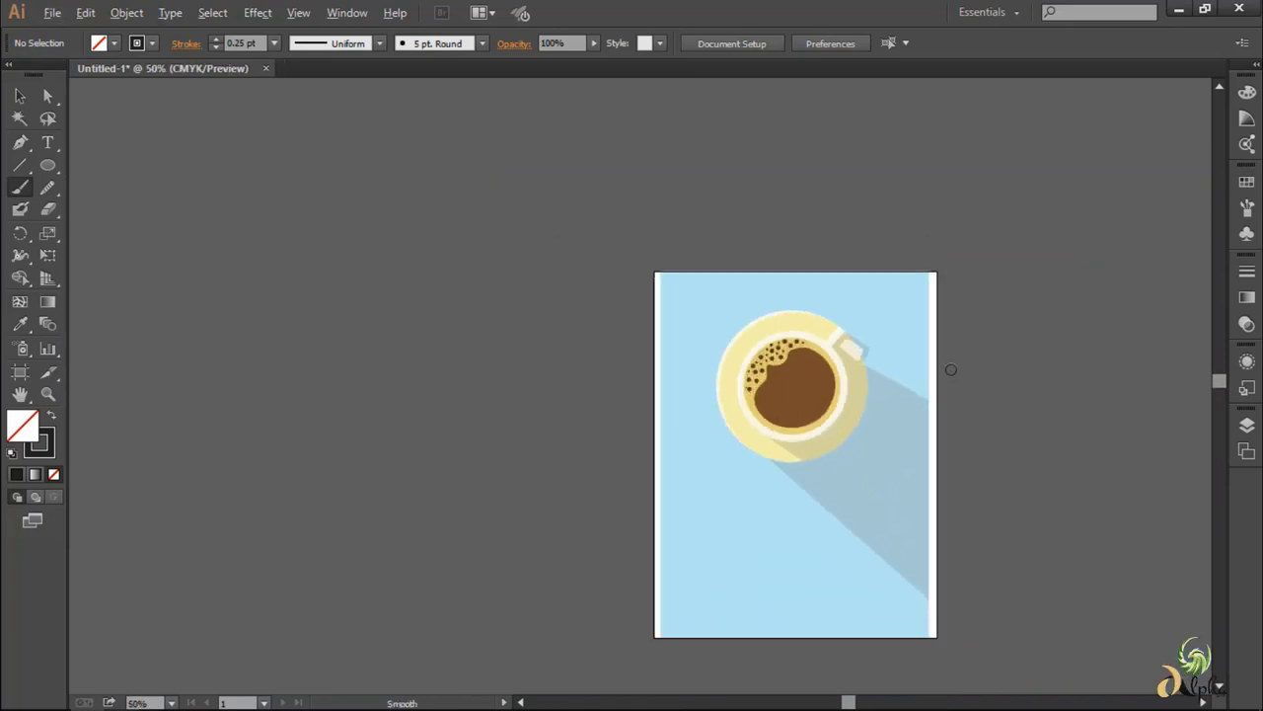
scroll(948, 366, "up", 1)
key("v")
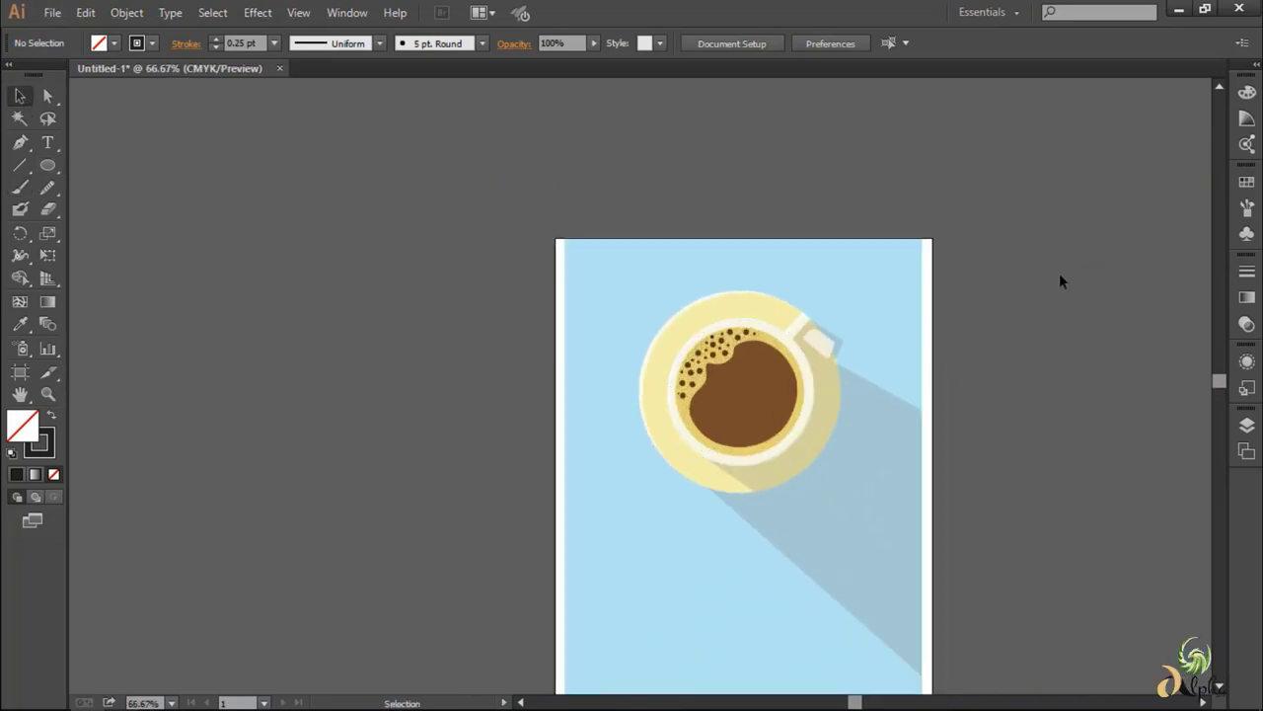
left_click(908, 433)
left_click(1133, 342)
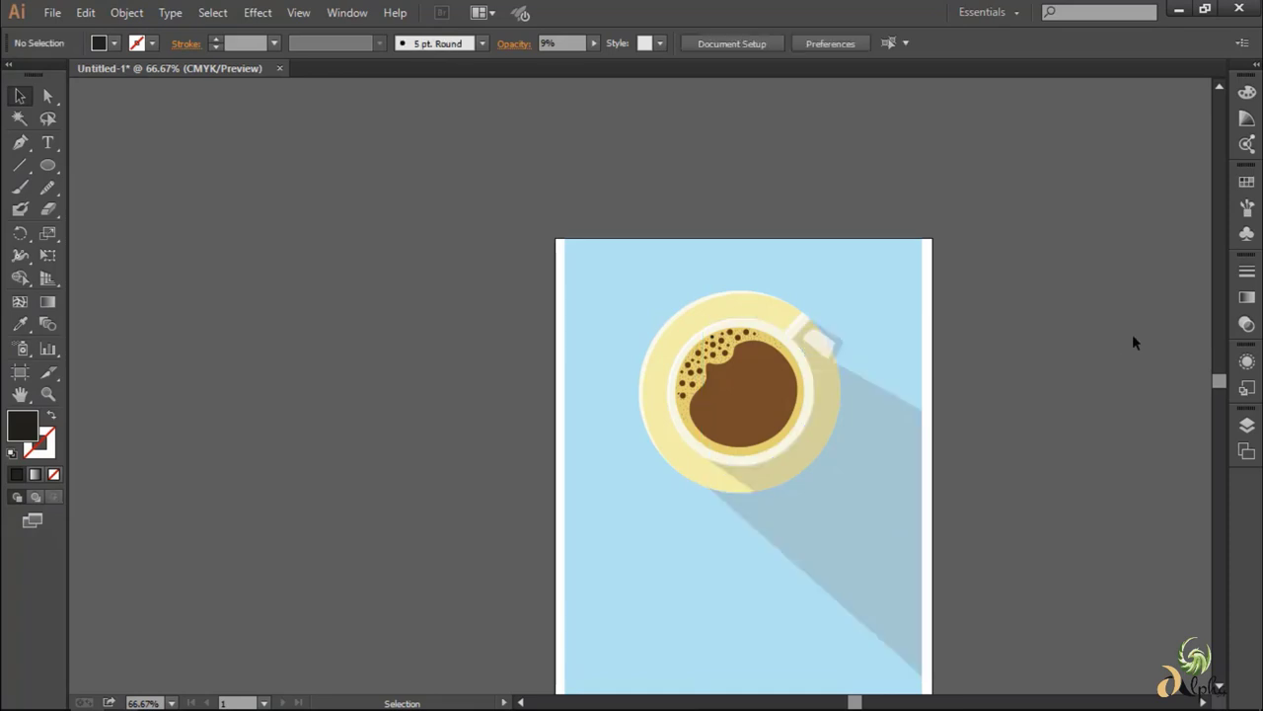
scroll(918, 420, "up", 3)
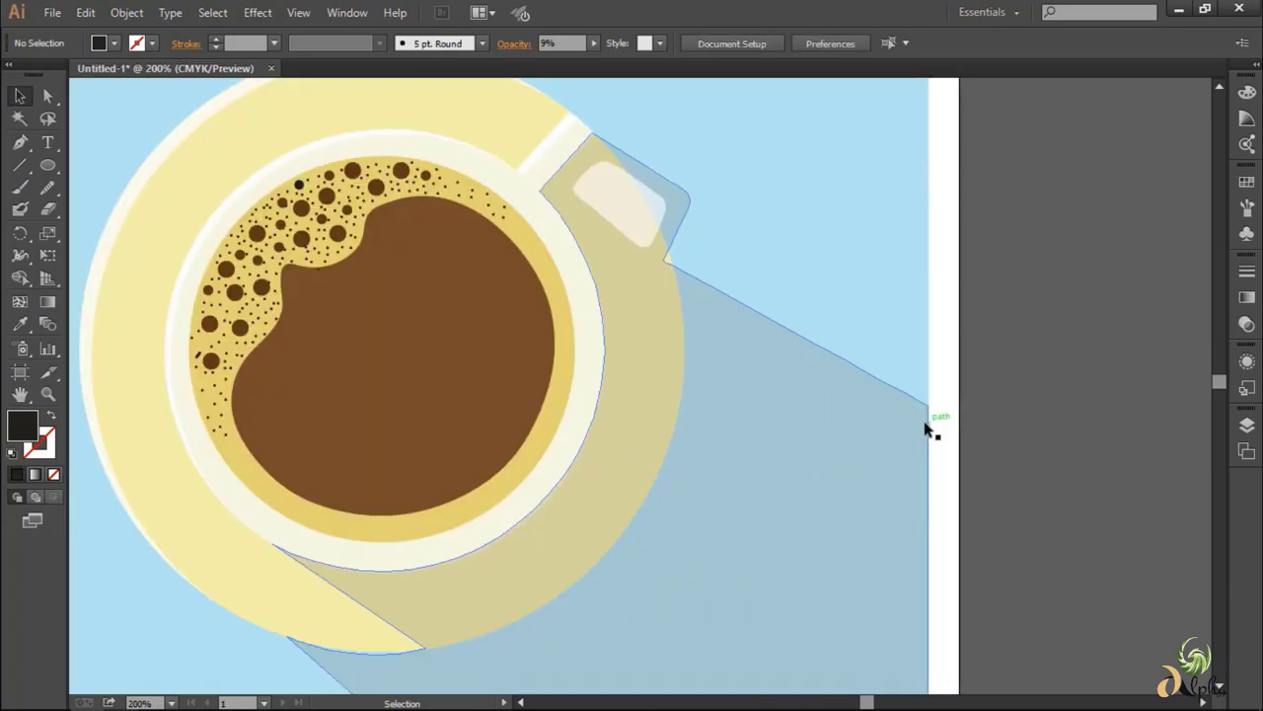
key("a")
left_click(929, 404)
left_click_drag(931, 411, 931, 410)
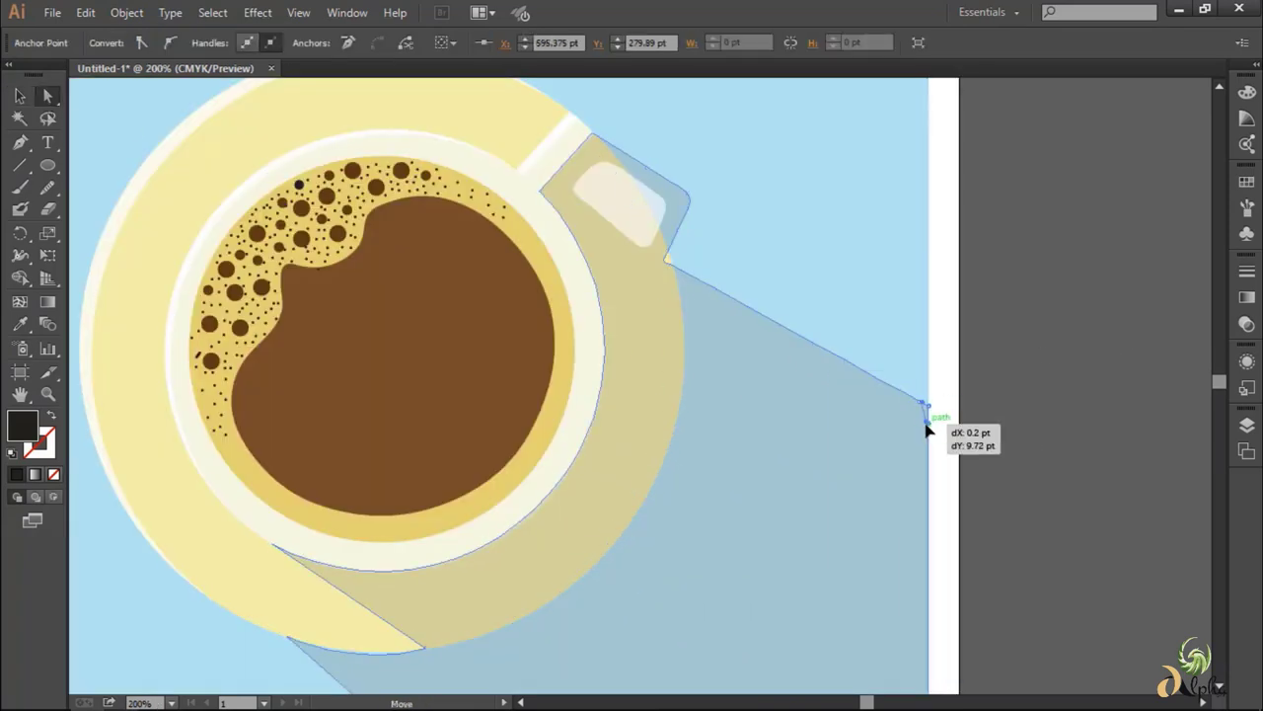
- Delete the extra anchor points along the shadow's diagonal edge
left_click(17, 144)
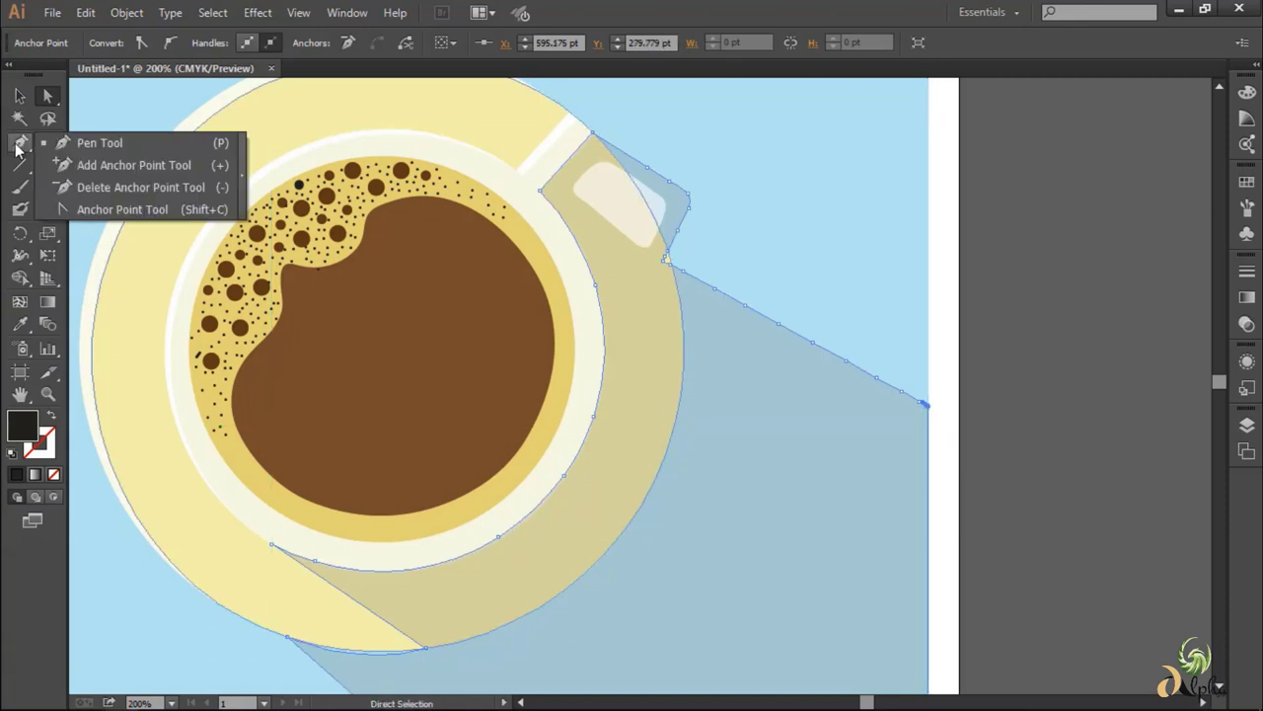
left_click(89, 185)
scroll(681, 266, "up", 2)
left_click(658, 264)
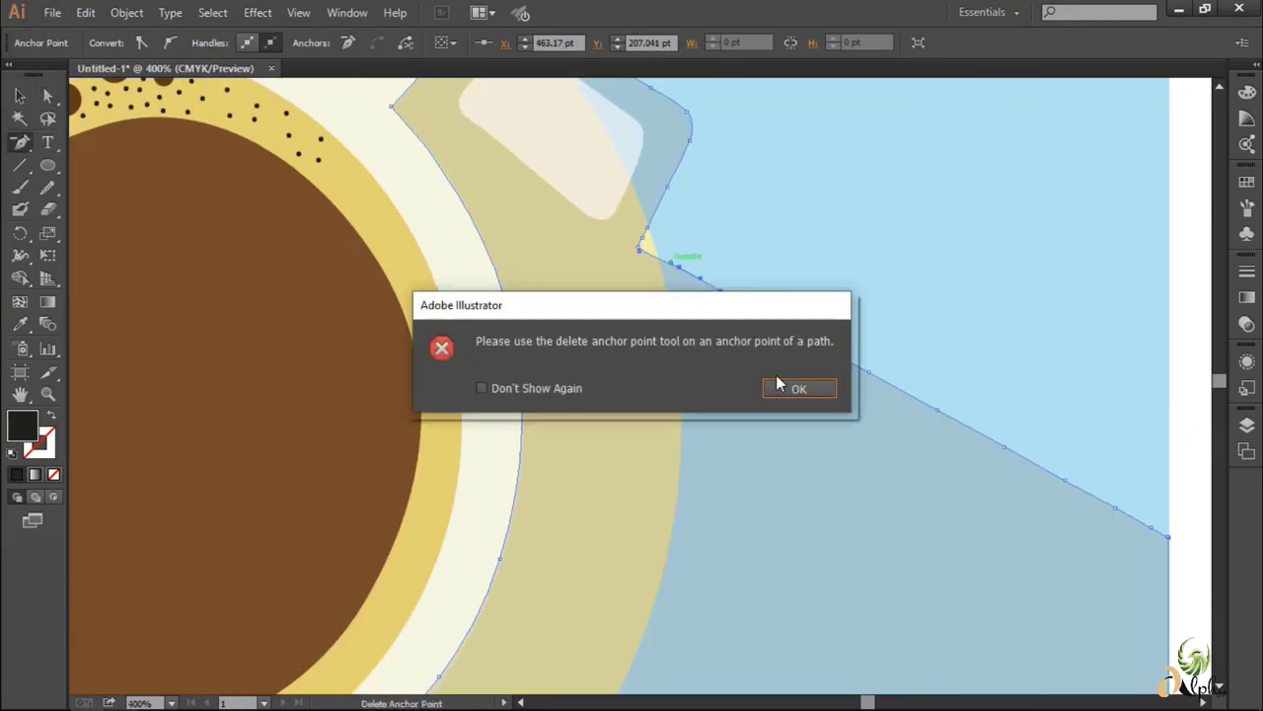
left_click(797, 386)
left_click(876, 389)
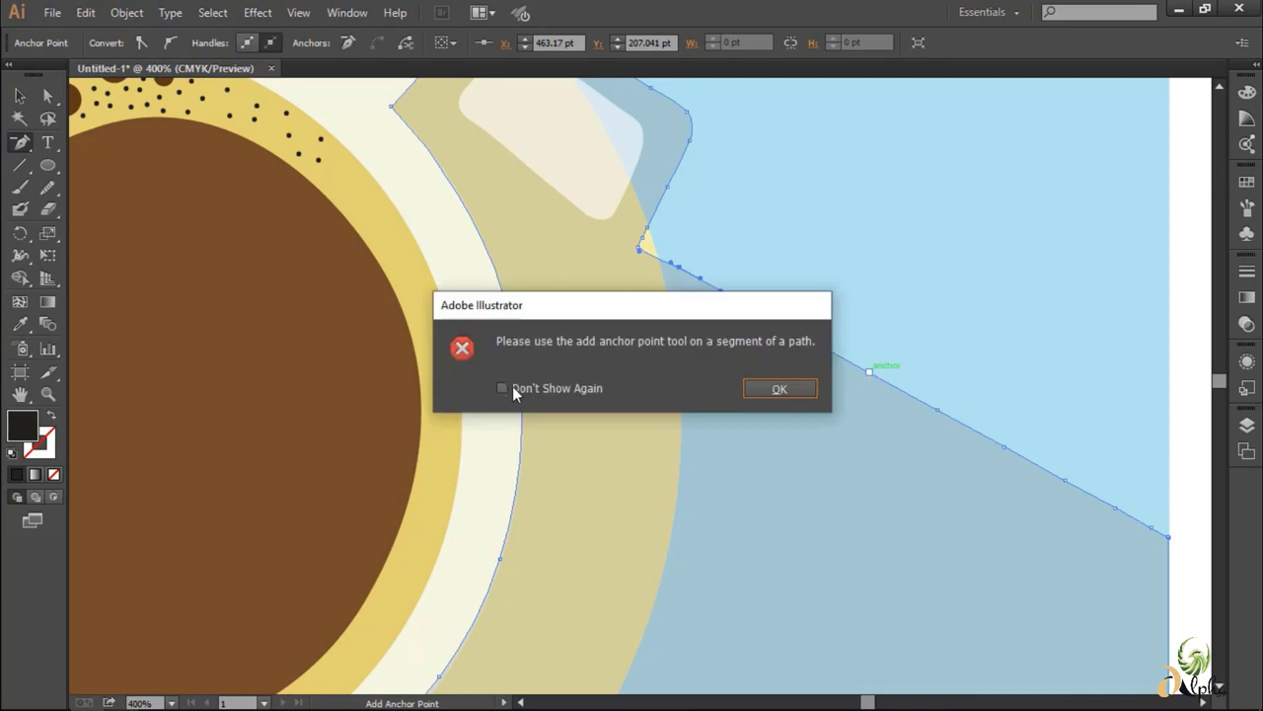
left_click(777, 389)
scroll(1003, 405, "down", 1)
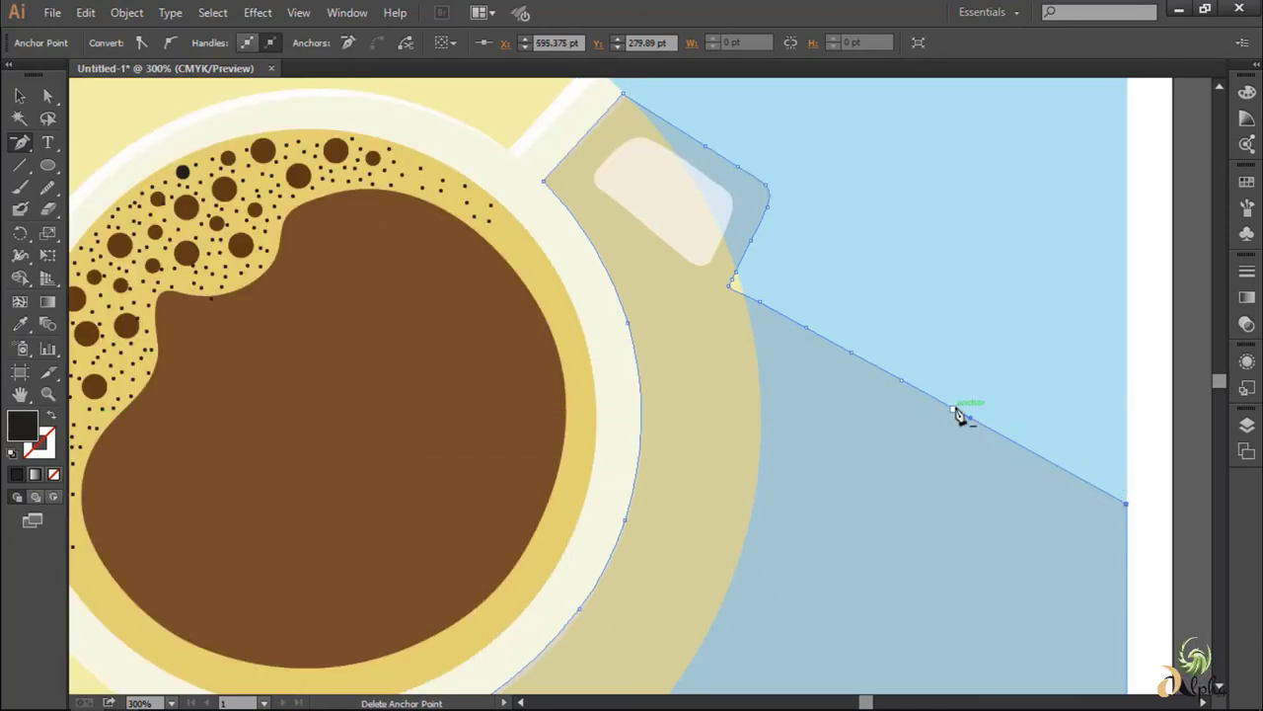
left_click(953, 407)
left_click(901, 380)
left_click(851, 353)
left_click(806, 327)
left_click(760, 301)
left_click(20, 95)
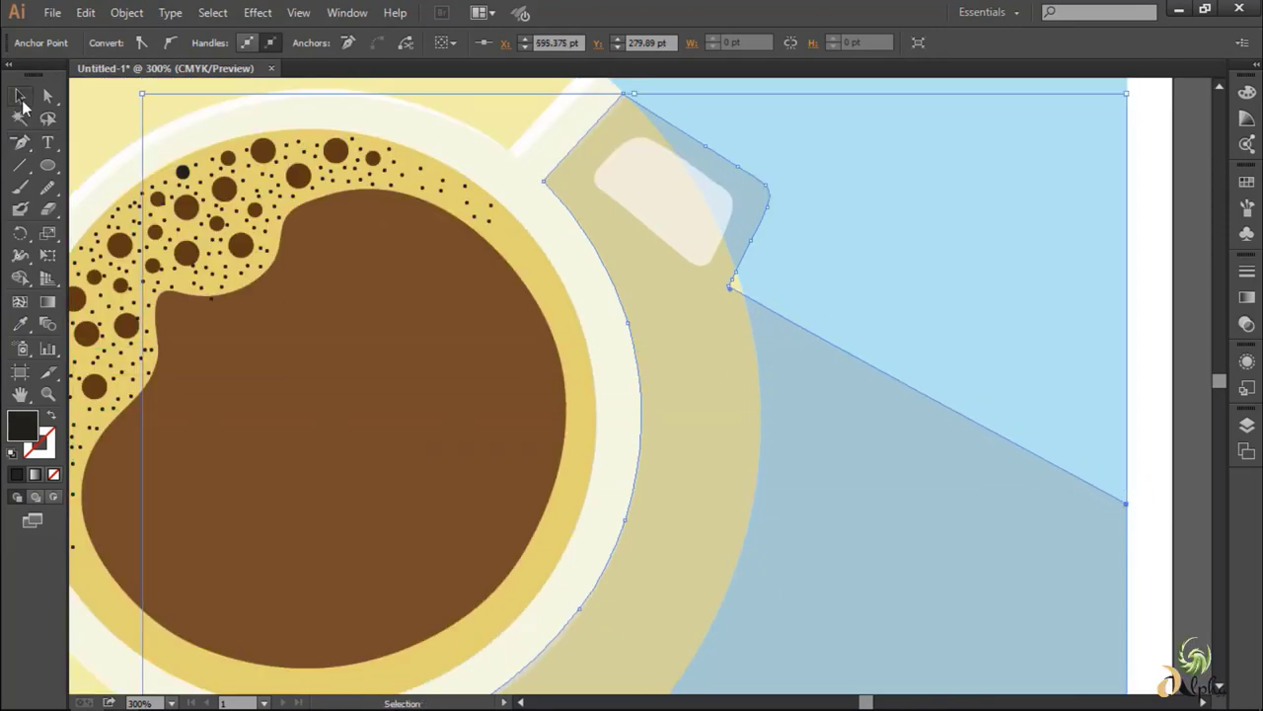
- Drag the shadow's right corner point down to meet the artboard edge
left_click(47, 95)
scroll(970, 276, "down", 3)
scroll(1128, 349, "down", 1)
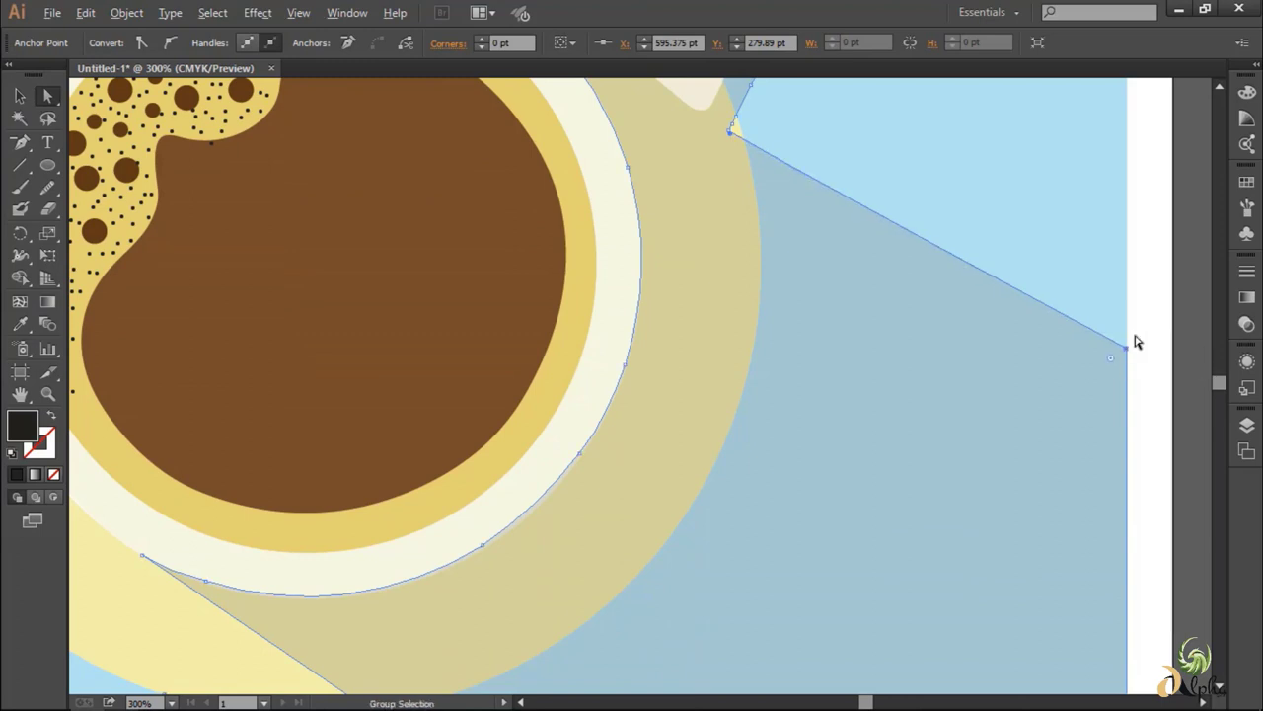
scroll(1135, 342, "down", 3)
scroll(1173, 326, "up", 2)
left_click_drag(1121, 383, 1122, 423)
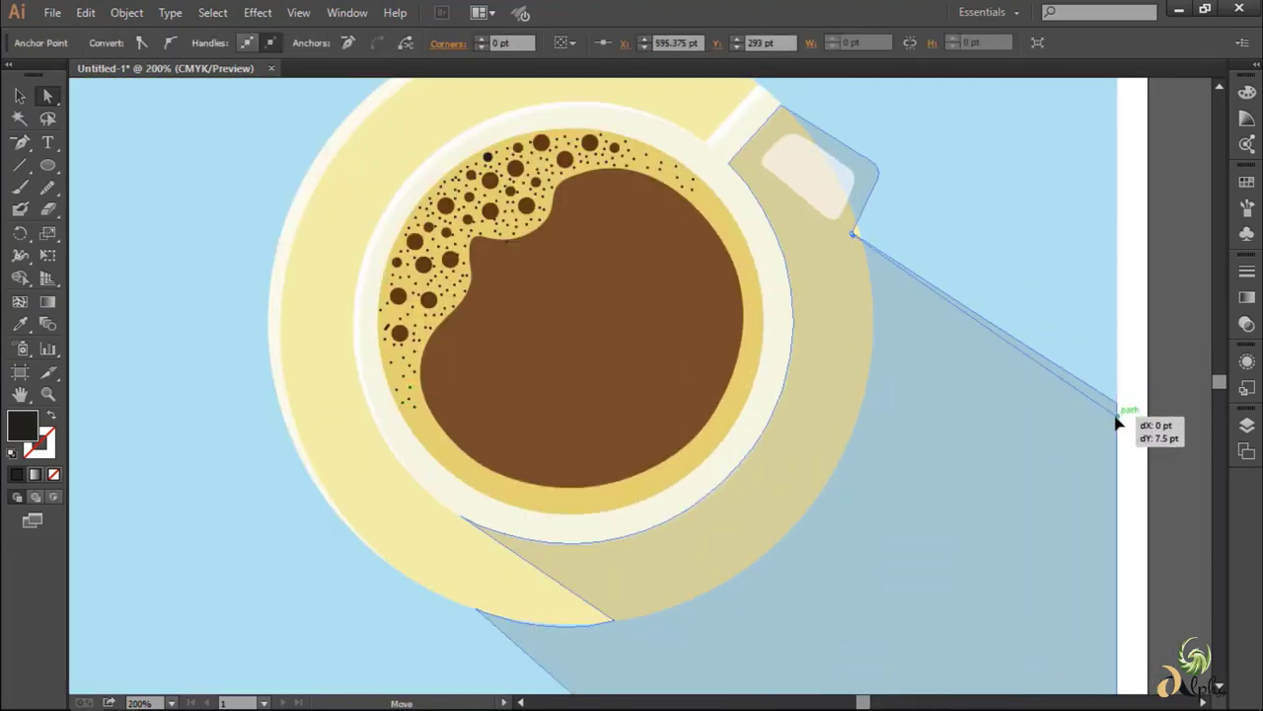
left_click(1129, 389)
- Check the shadow's corner against the light-blue background's right edge
scroll(1171, 341, "down", 2)
scroll(1171, 340, "down", 1)
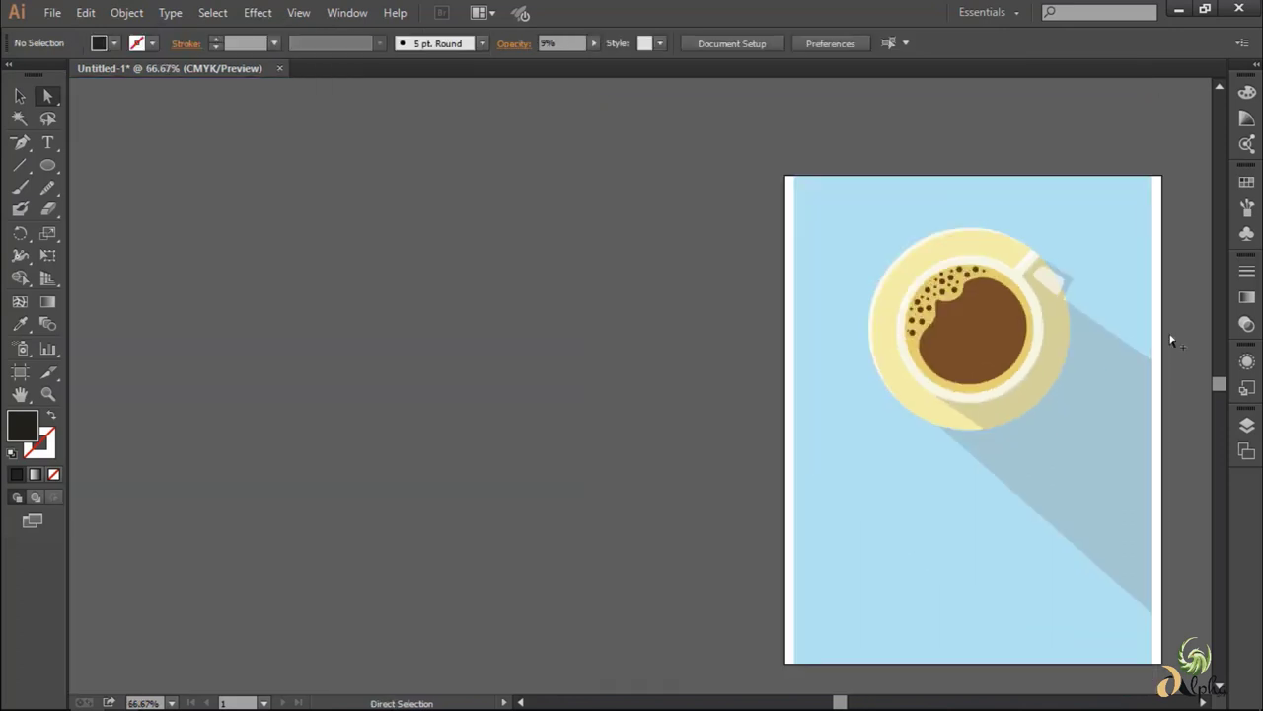
scroll(1172, 341, "up", 1)
left_click(1135, 340)
left_click(20, 96)
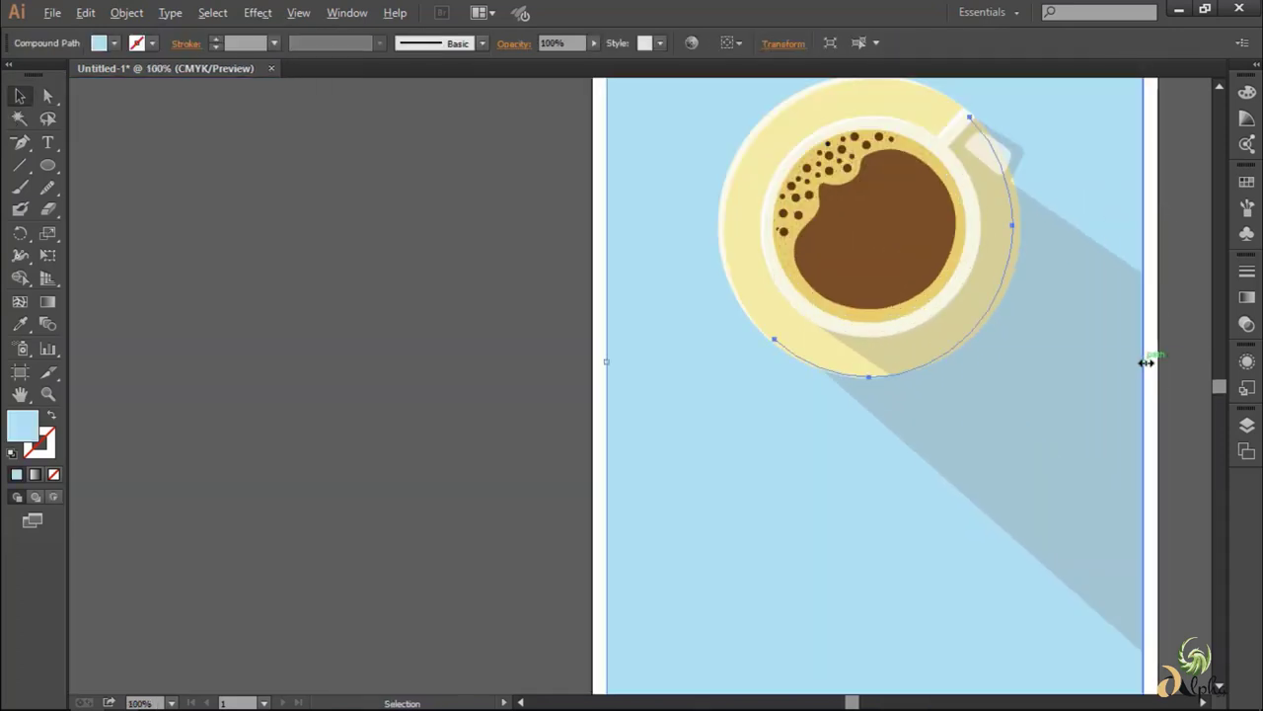
scroll(1183, 327, "down", 1)
scroll(1093, 346, "right", 2)
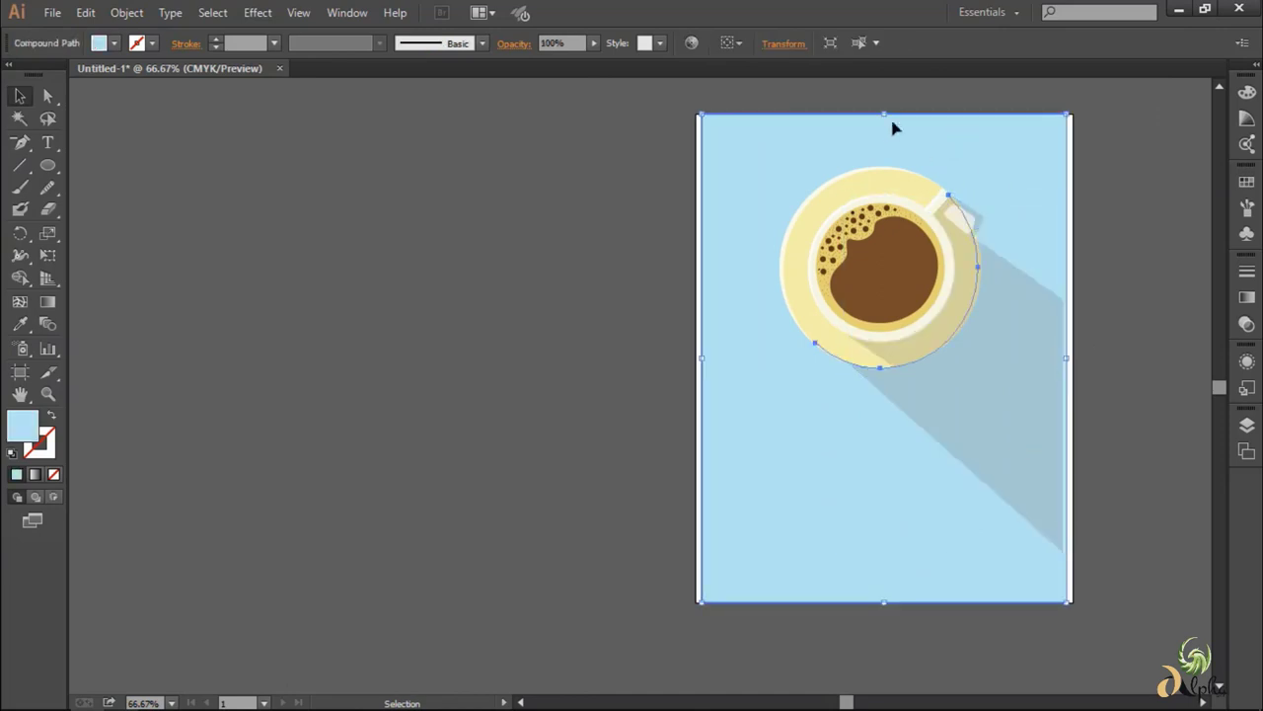
left_click(1122, 214)
scroll(1122, 214, "up", 3)
scroll(1096, 237, "up", 5)
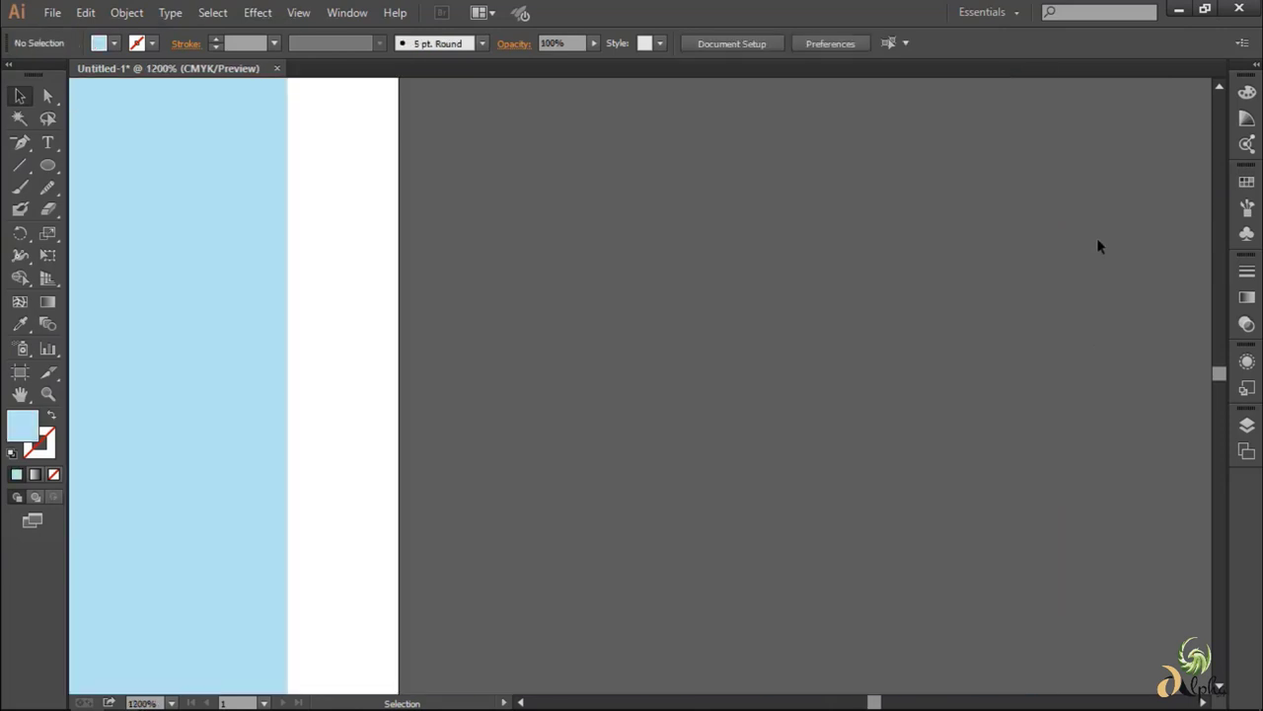
scroll(795, 279, "up", 1)
scroll(795, 271, "down", 2)
scroll(794, 269, "down", 3)
scroll(801, 266, "down", 3)
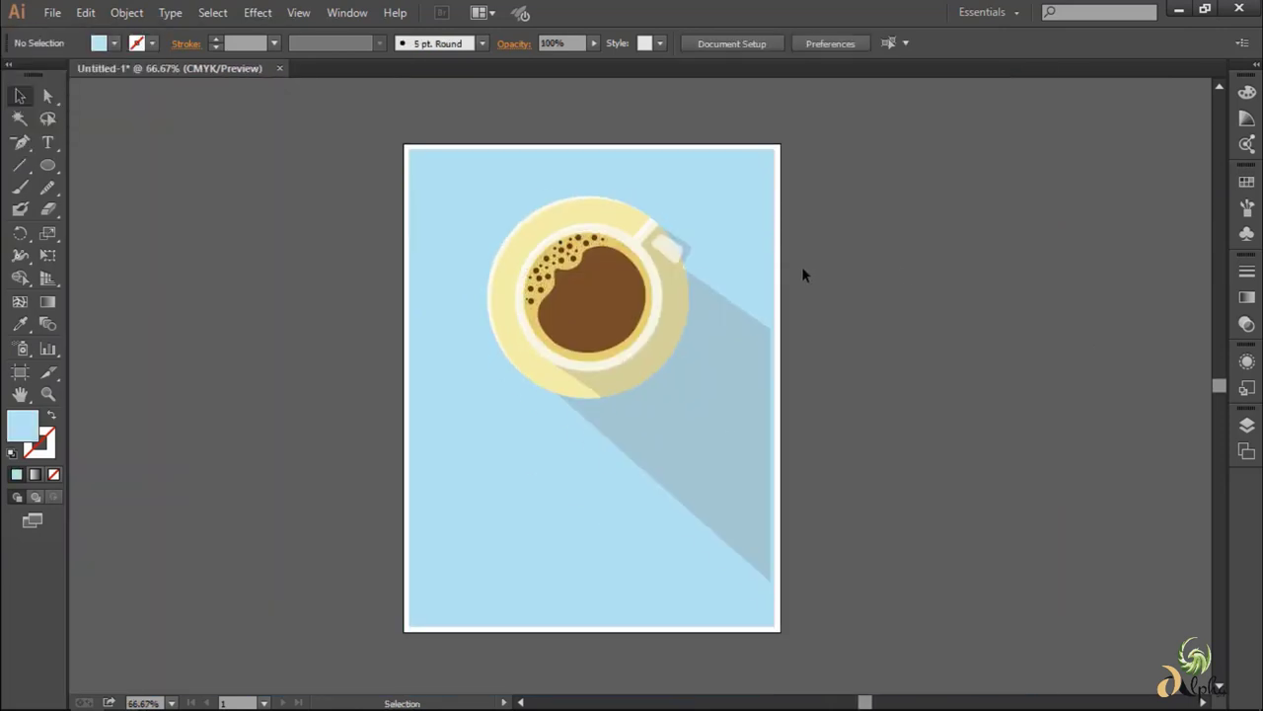
scroll(804, 273, "up", 1)
scroll(1018, 271, "left", 2)
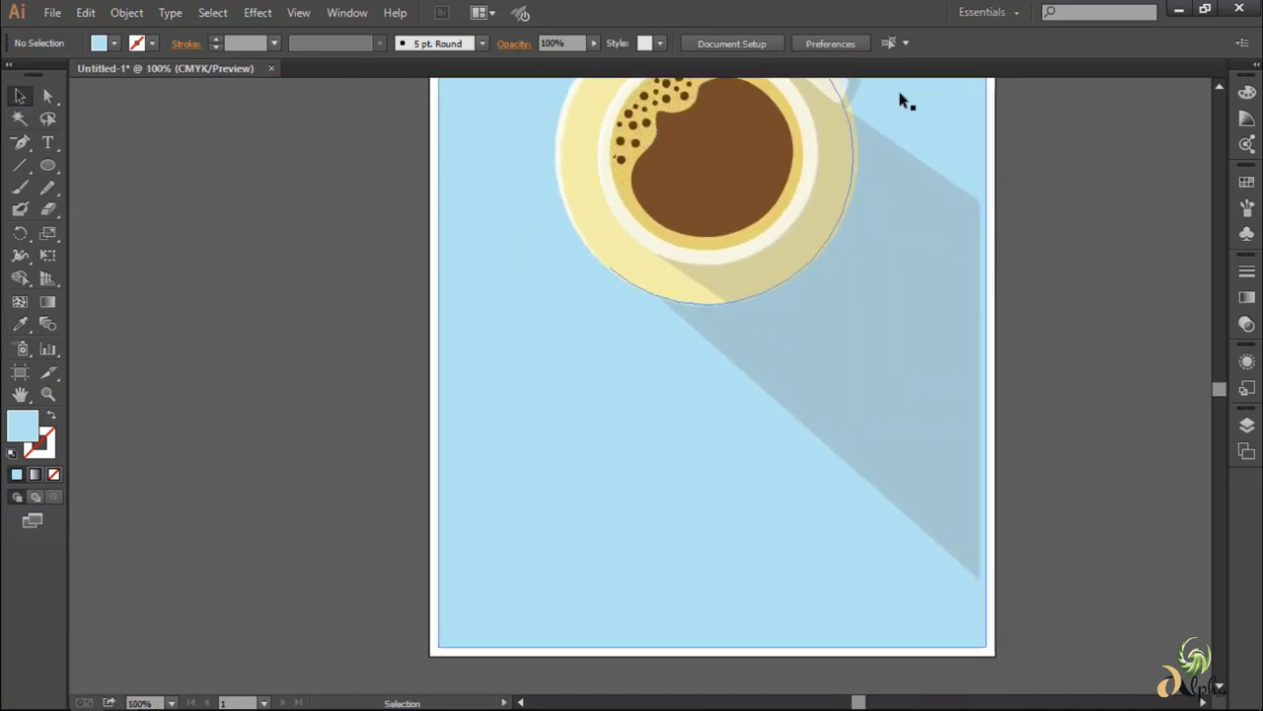
- Add a 48 pt GOOD text line on the poster's left side
left_click(48, 142)
left_click(461, 435)
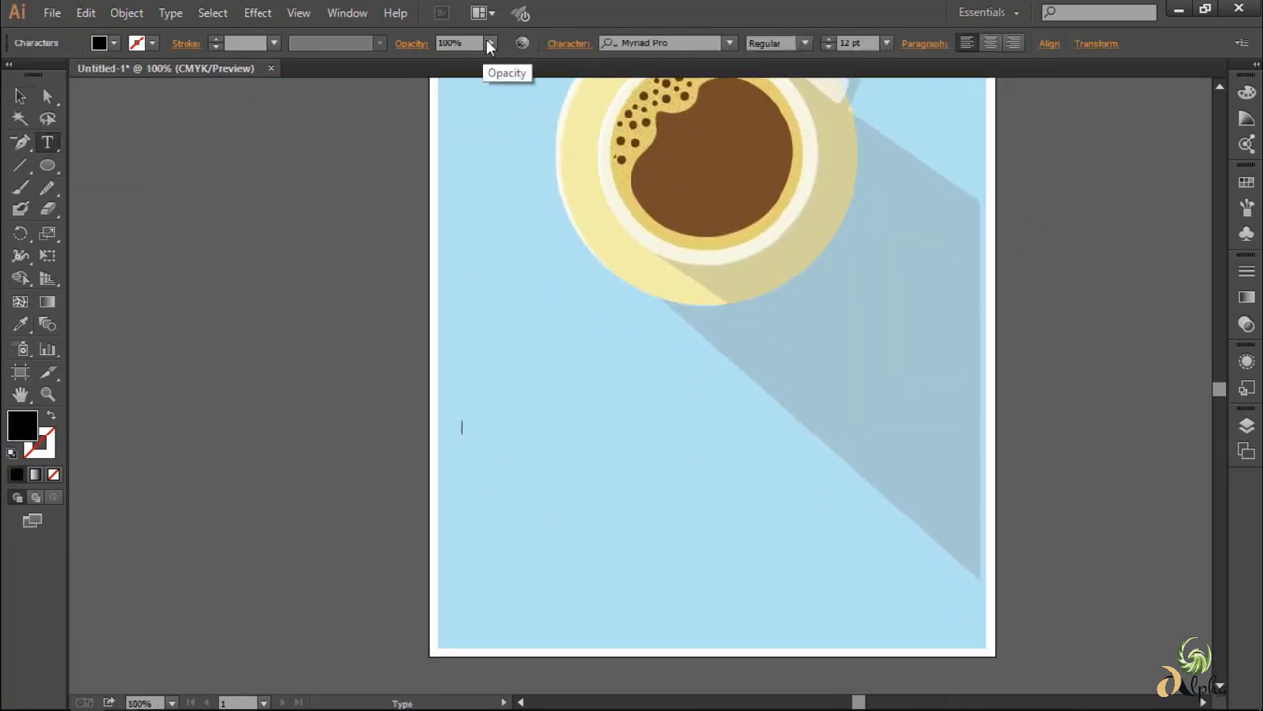
left_click(886, 43)
left_click(909, 336)
type("GOOD")
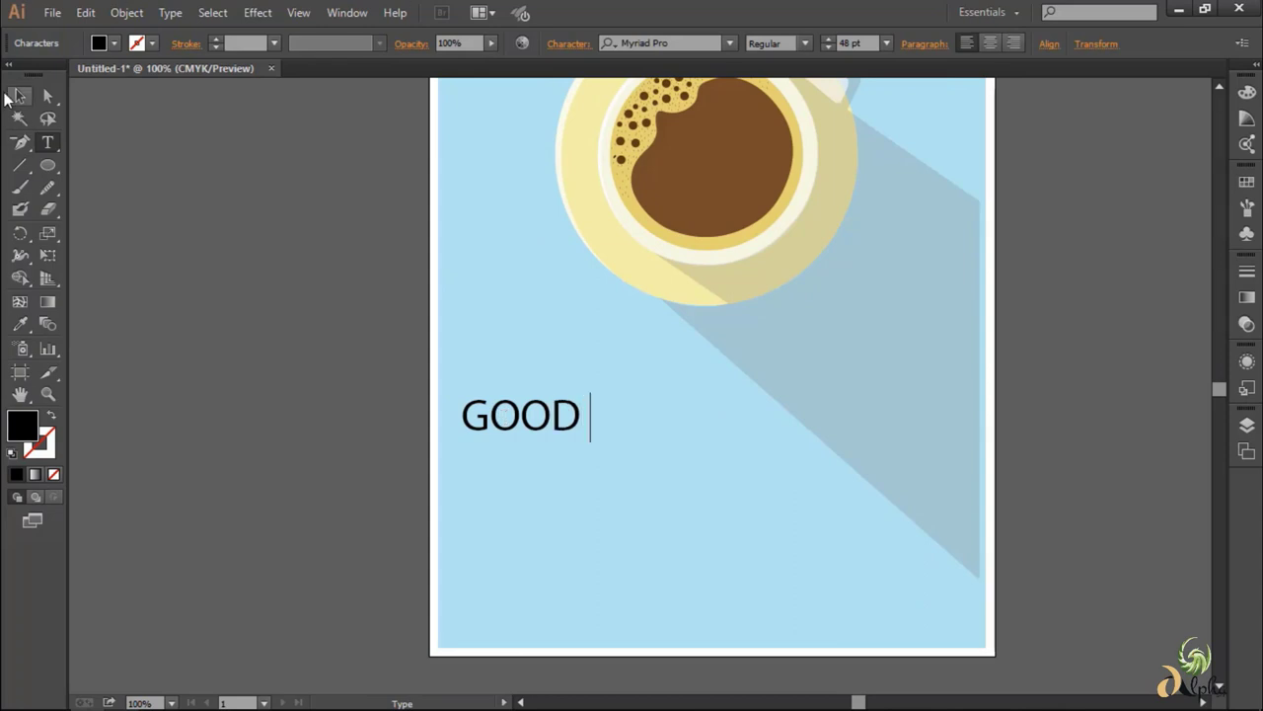
key("Escape")
- Add the MORNING text line below GOOD and position it
left_click(479, 455)
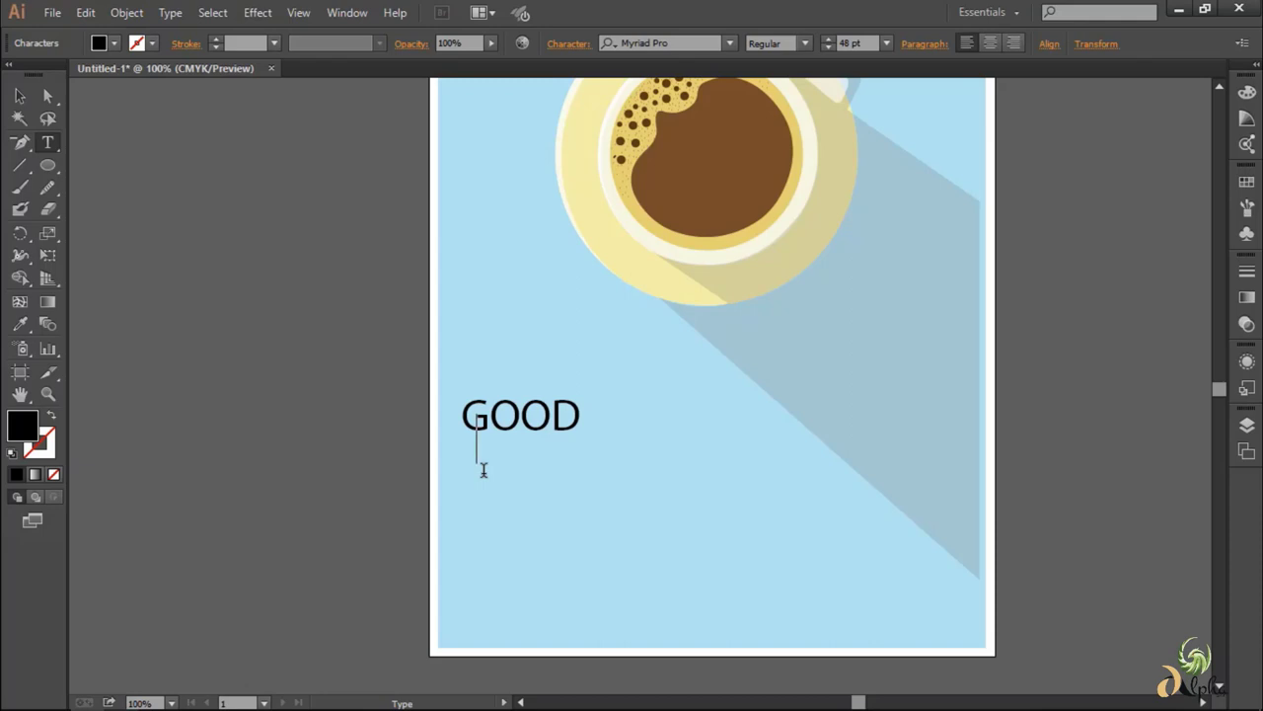
type("MORNING")
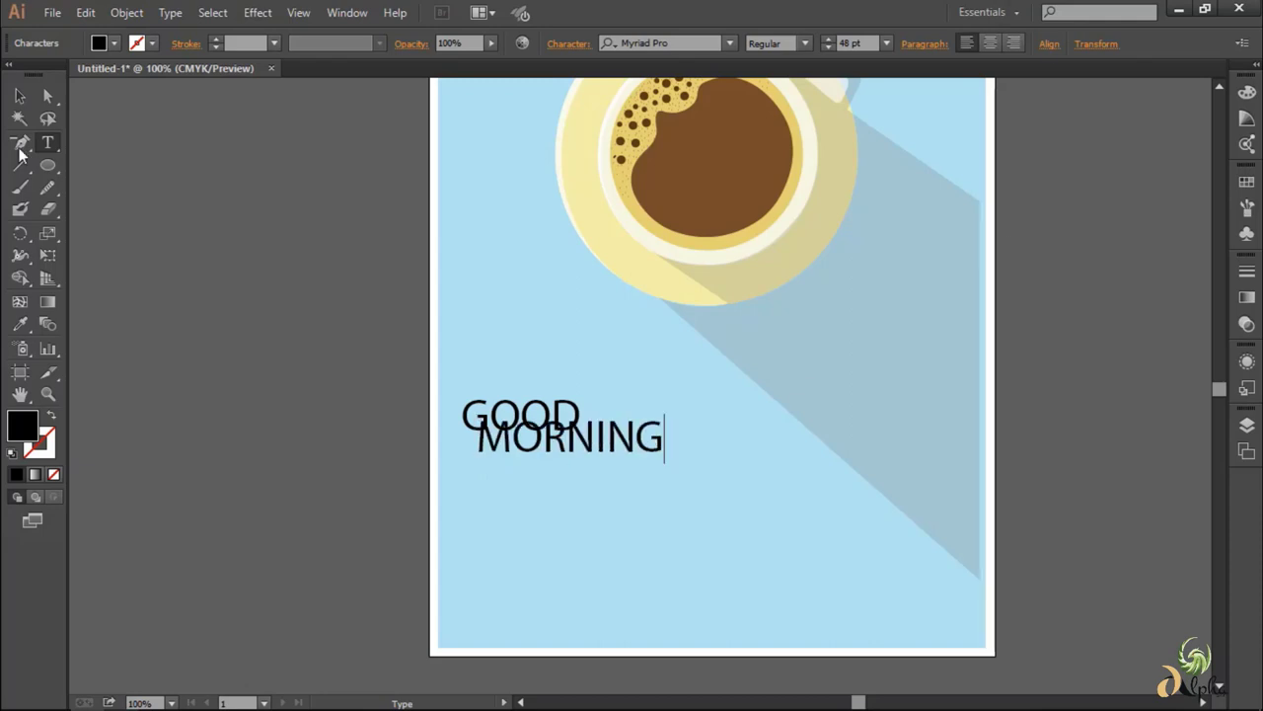
left_click(20, 96)
left_click_drag(572, 439, 572, 482)
left_click_drag(521, 420, 536, 429)
left_click(704, 478)
scroll(704, 478, "down", 2)
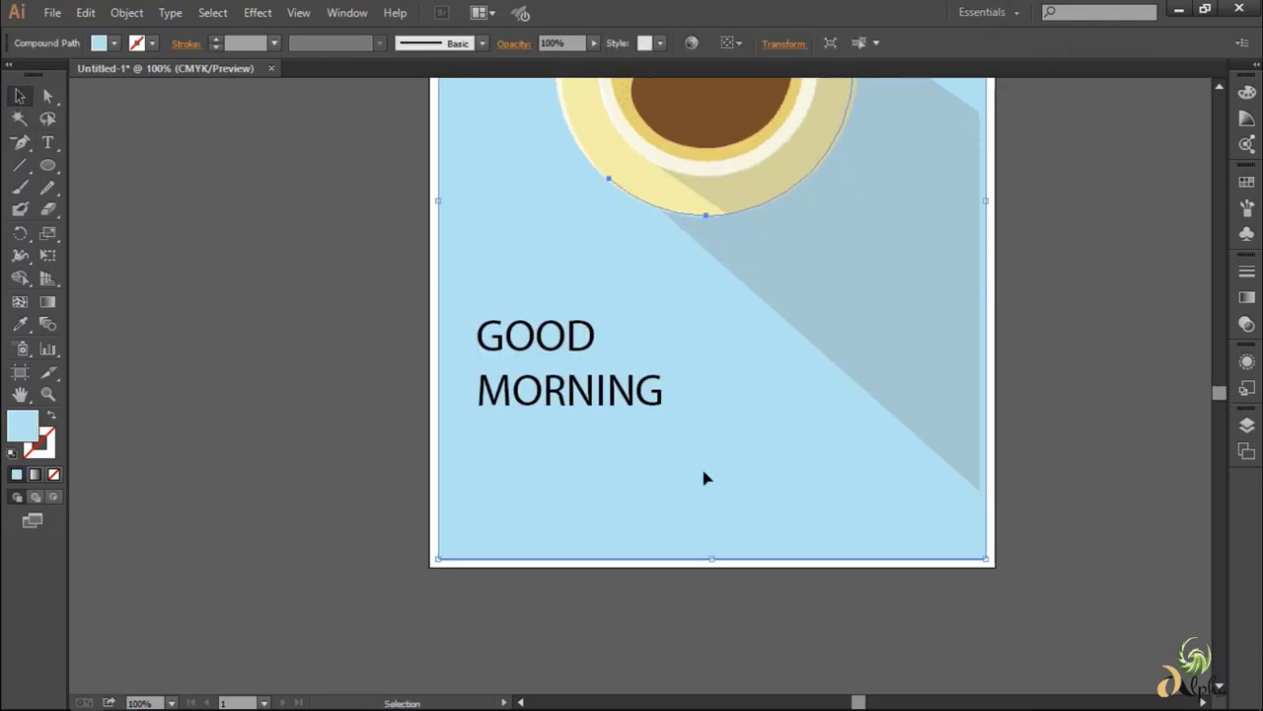
- Add EVERYONE below MORNING, shift MORNING and EVERYONE right, and nudge GOOD and MORNING down
key("t")
left_click(506, 456)
type("EVERYONE")
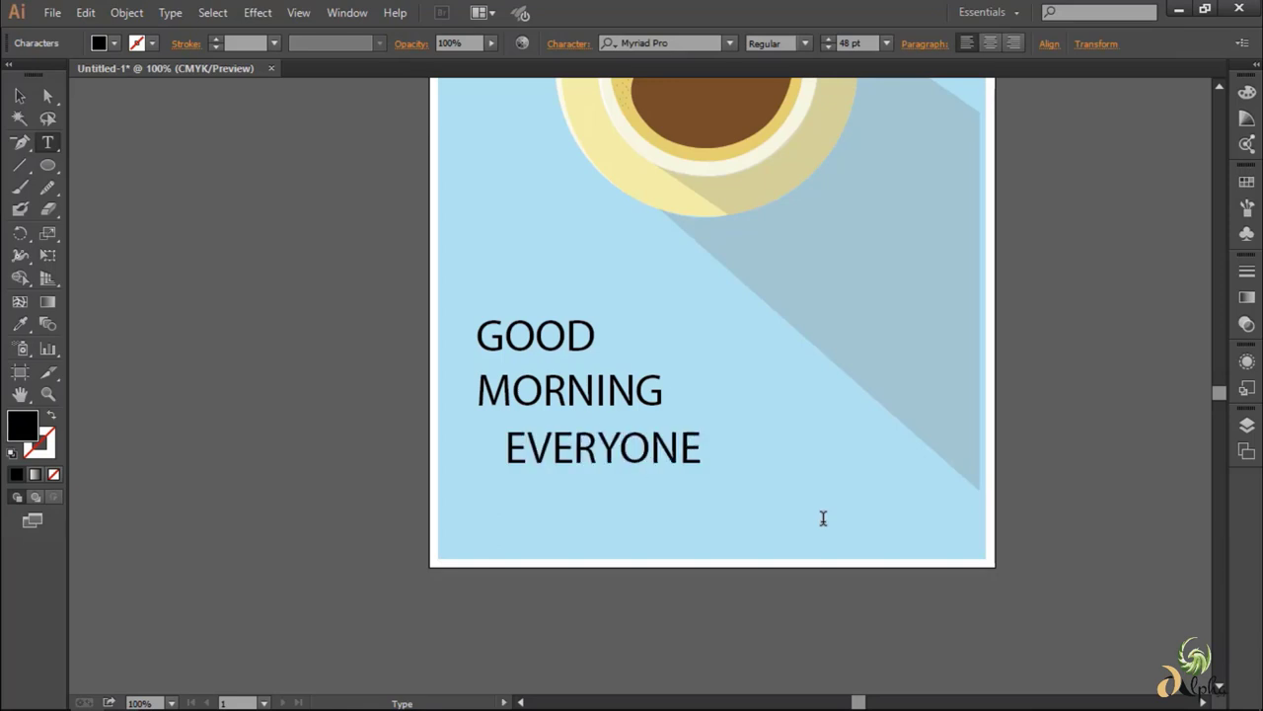
key("Escape")
left_click_drag(563, 400, 629, 424)
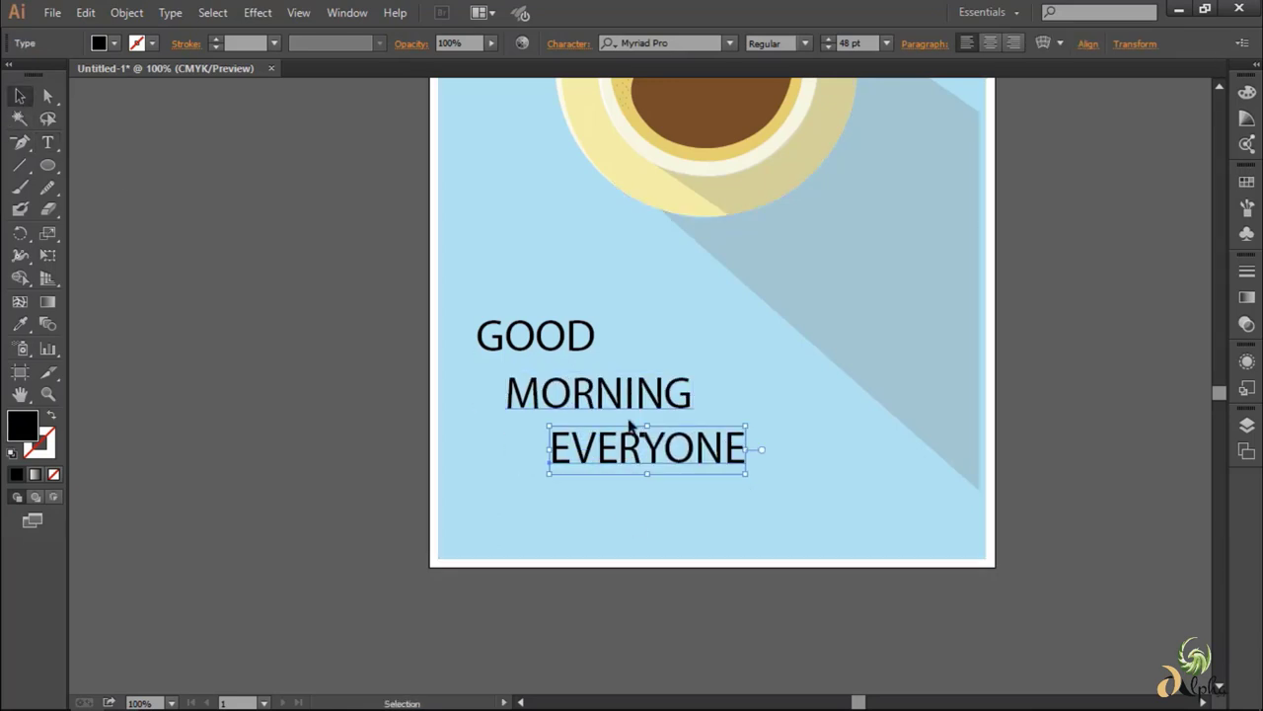
left_click_drag(538, 335, 538, 341)
left_click_drag(597, 406, 599, 402)
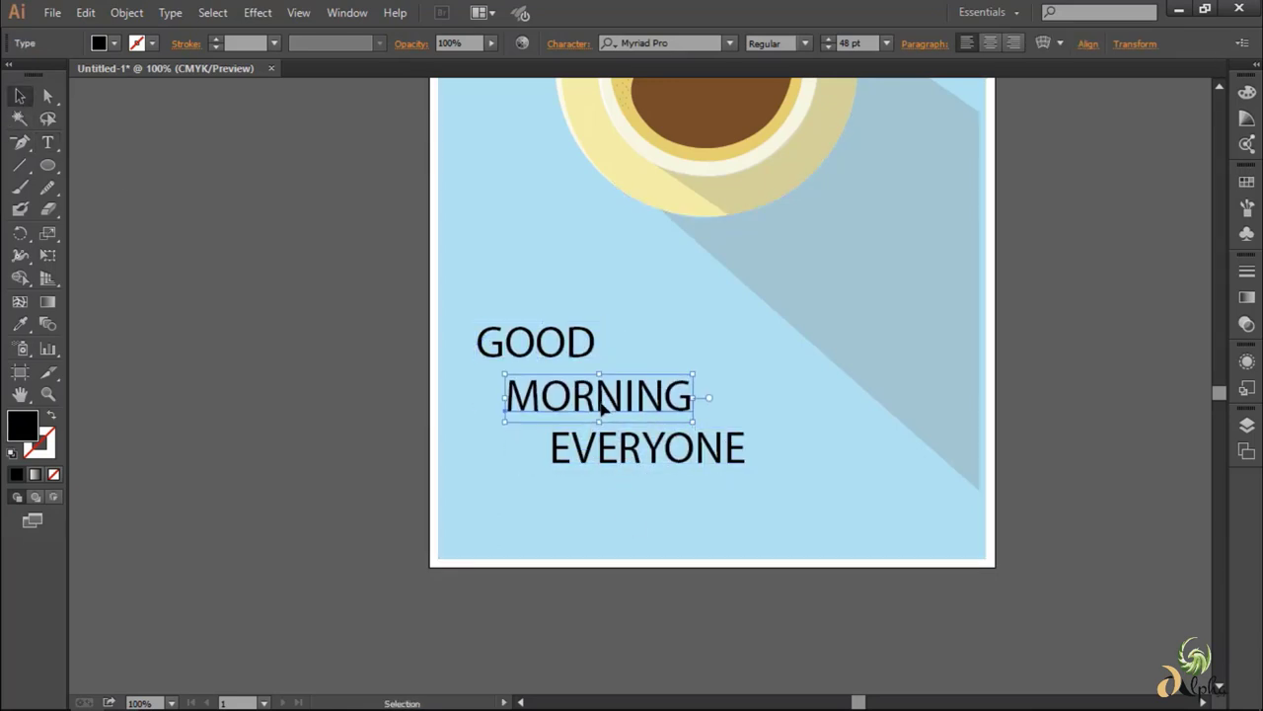
left_click(787, 521)
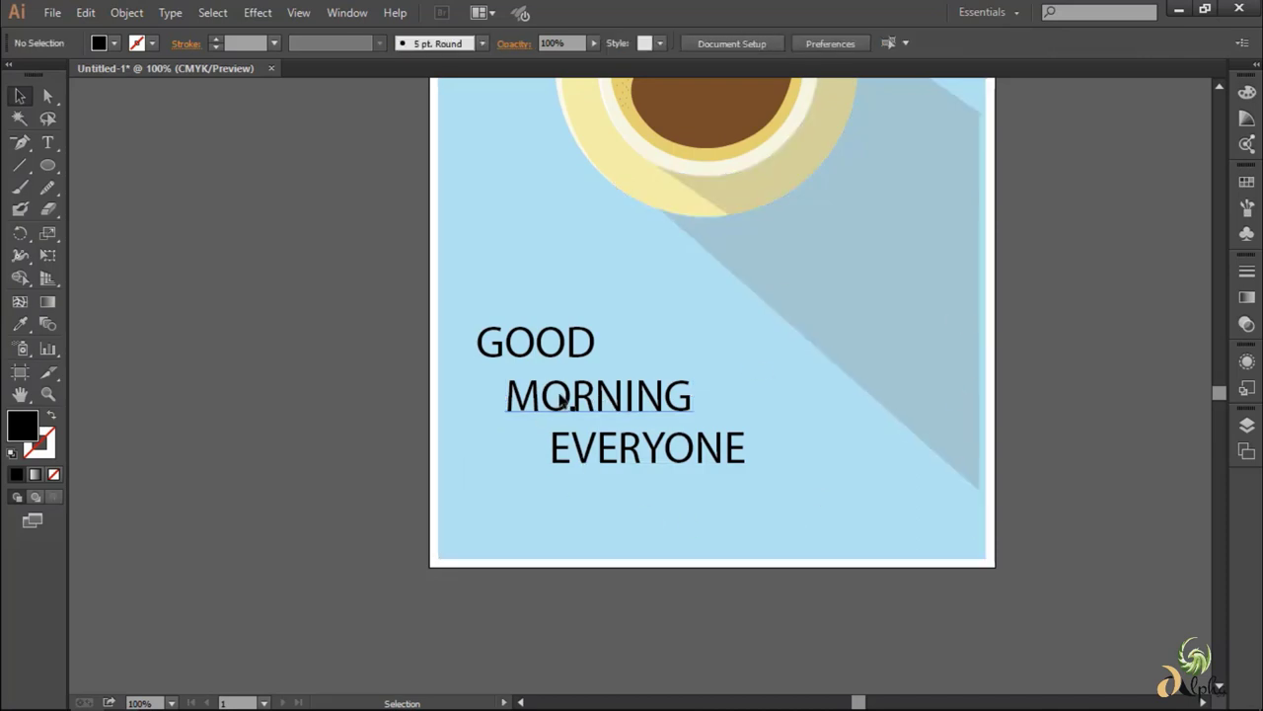
left_click(559, 394)
- Colour the O letters in GOOD, MORNING and EVERYONE brown
key("t")
left_click_drag(567, 343, 506, 343)
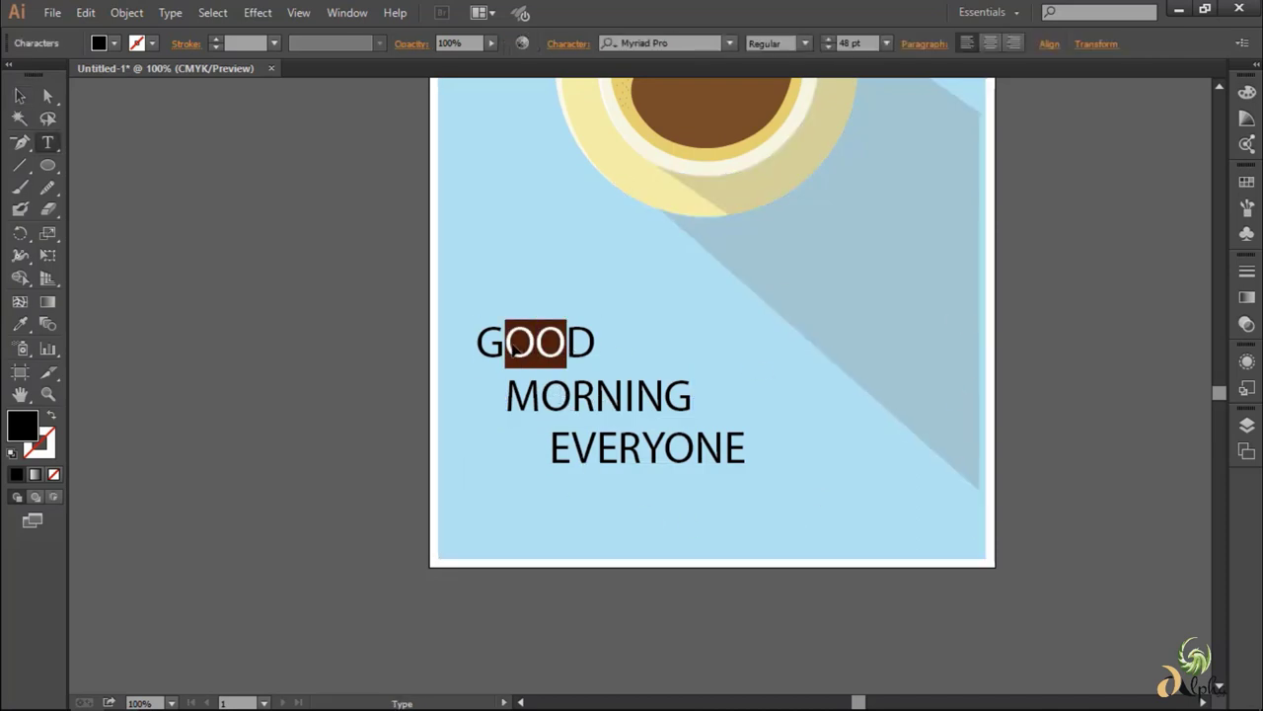
left_click_drag(570, 394, 538, 394)
left_click_drag(566, 343, 505, 344)
left_click(1246, 182)
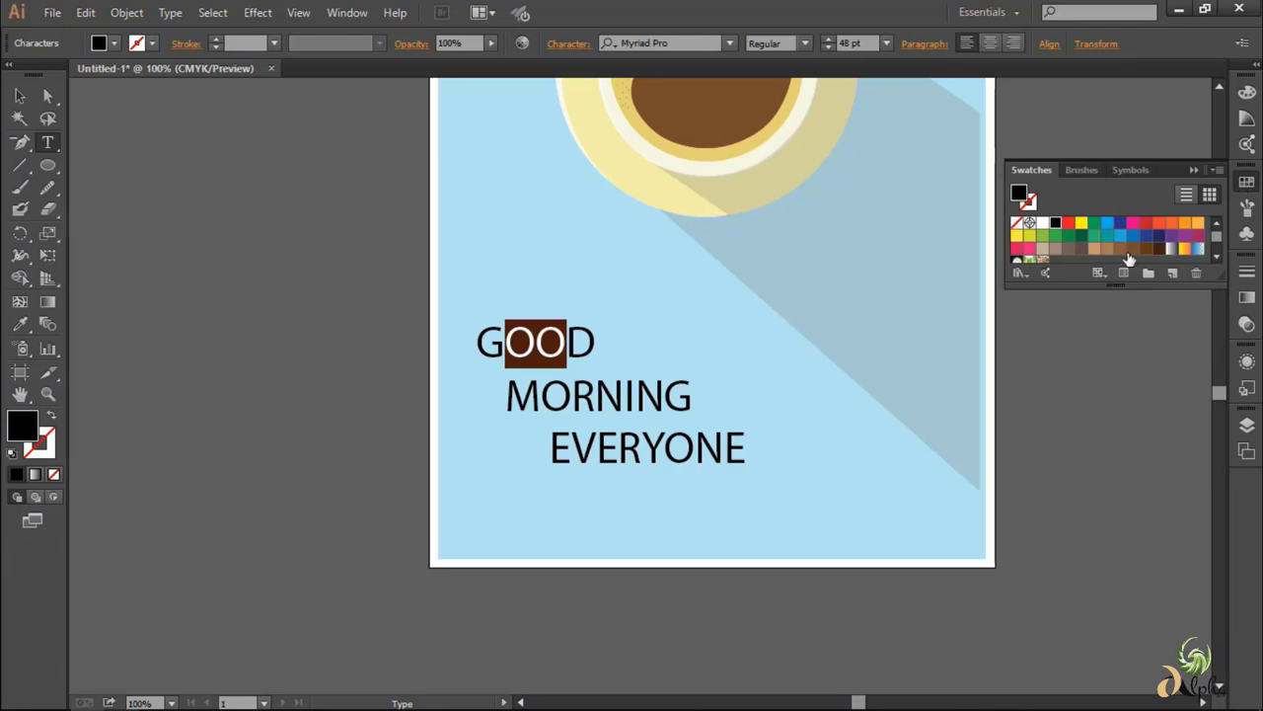
left_click(1121, 247)
left_click_drag(571, 394, 539, 395)
left_click(1121, 248)
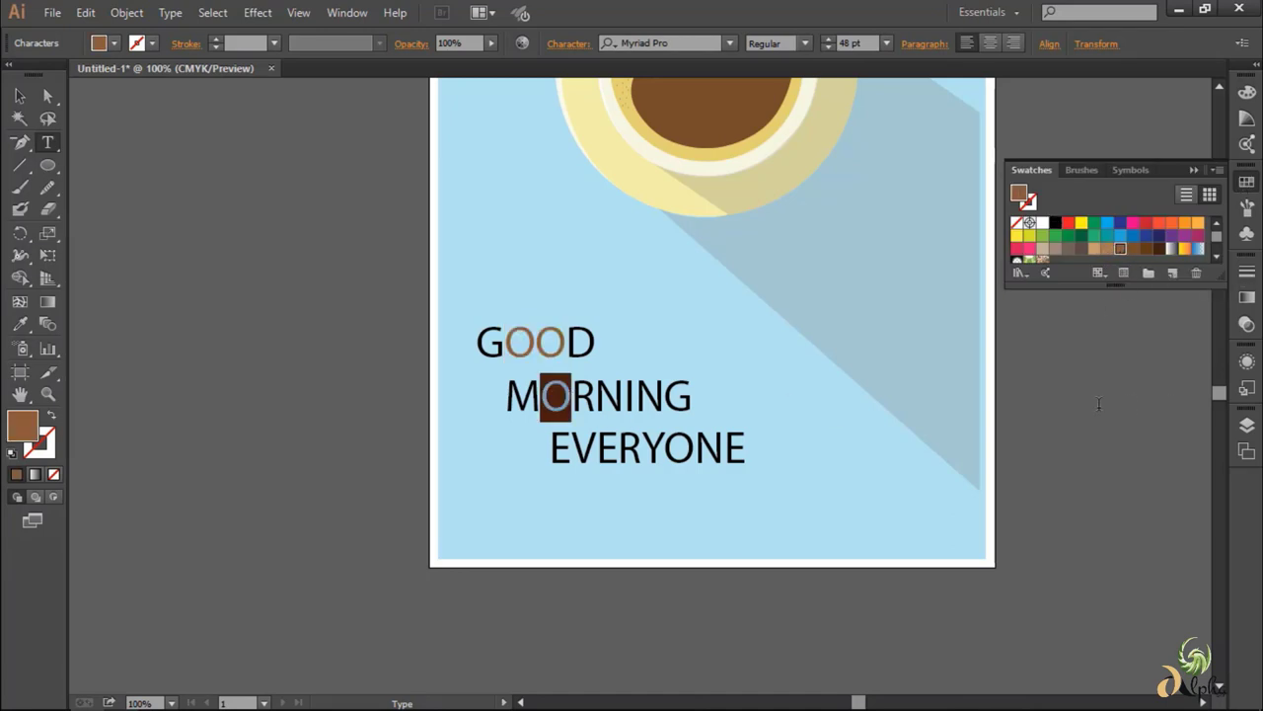
left_click_drag(692, 447, 663, 447)
left_click(1123, 250)
- Recolour the O letters in MORNING, GOOD and EVERYONE a darker brown
left_click_drag(571, 395, 539, 395)
left_click(1148, 251)
left_click_drag(567, 343, 506, 343)
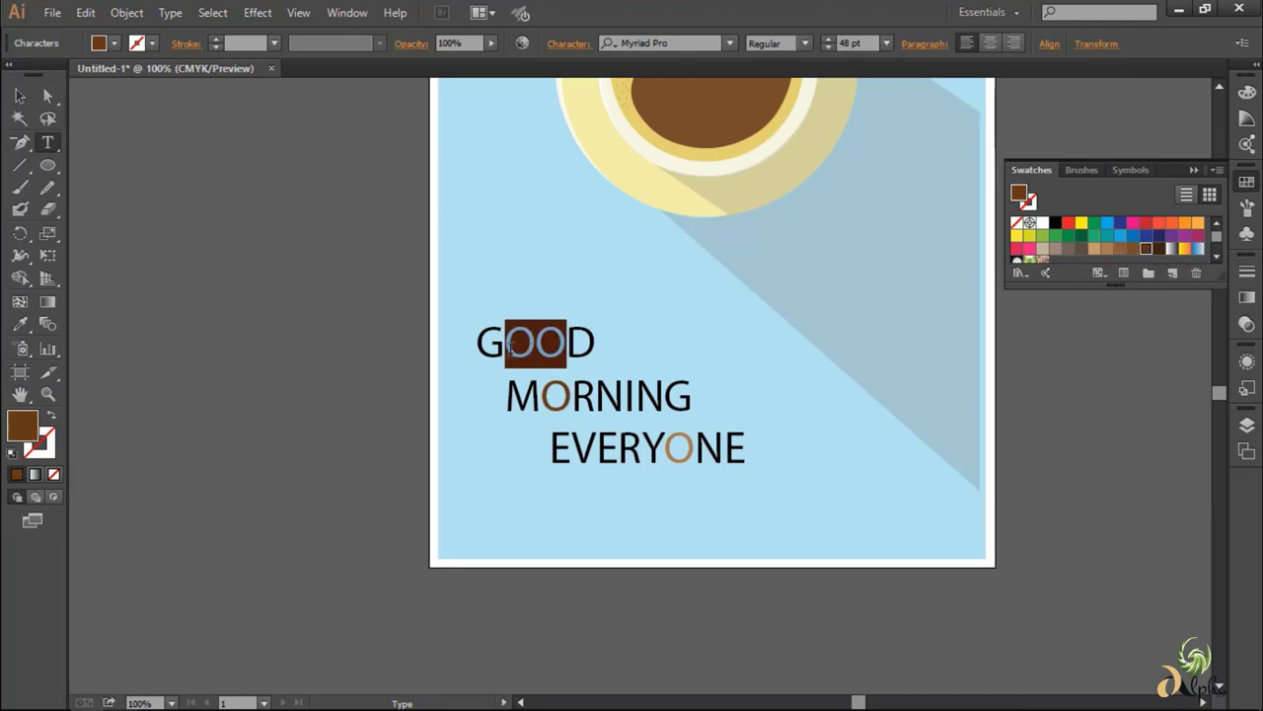
left_click(1147, 251)
left_click_drag(693, 447, 663, 447)
left_click(748, 447)
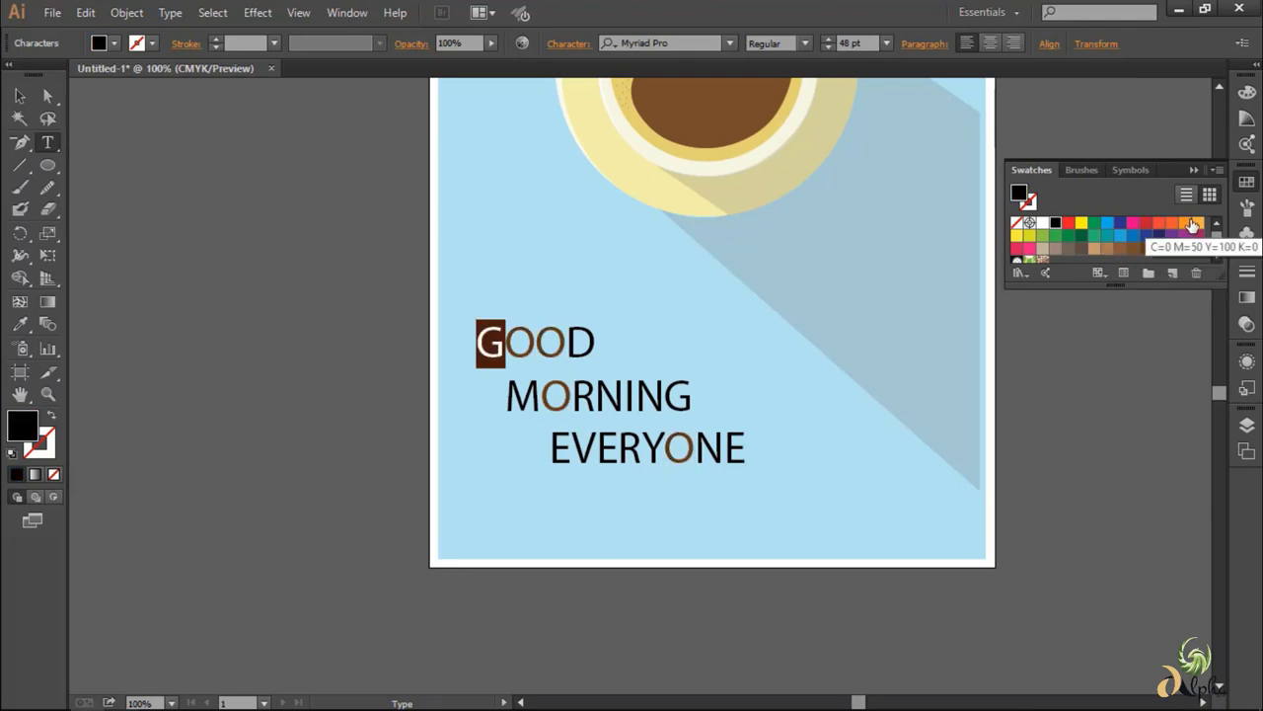
- Colour the G and D of GOOD and the M and ORNING of MORNING orange
left_click(1198, 237)
left_click_drag(628, 345, 569, 344)
left_click(1184, 223)
left_click(605, 343)
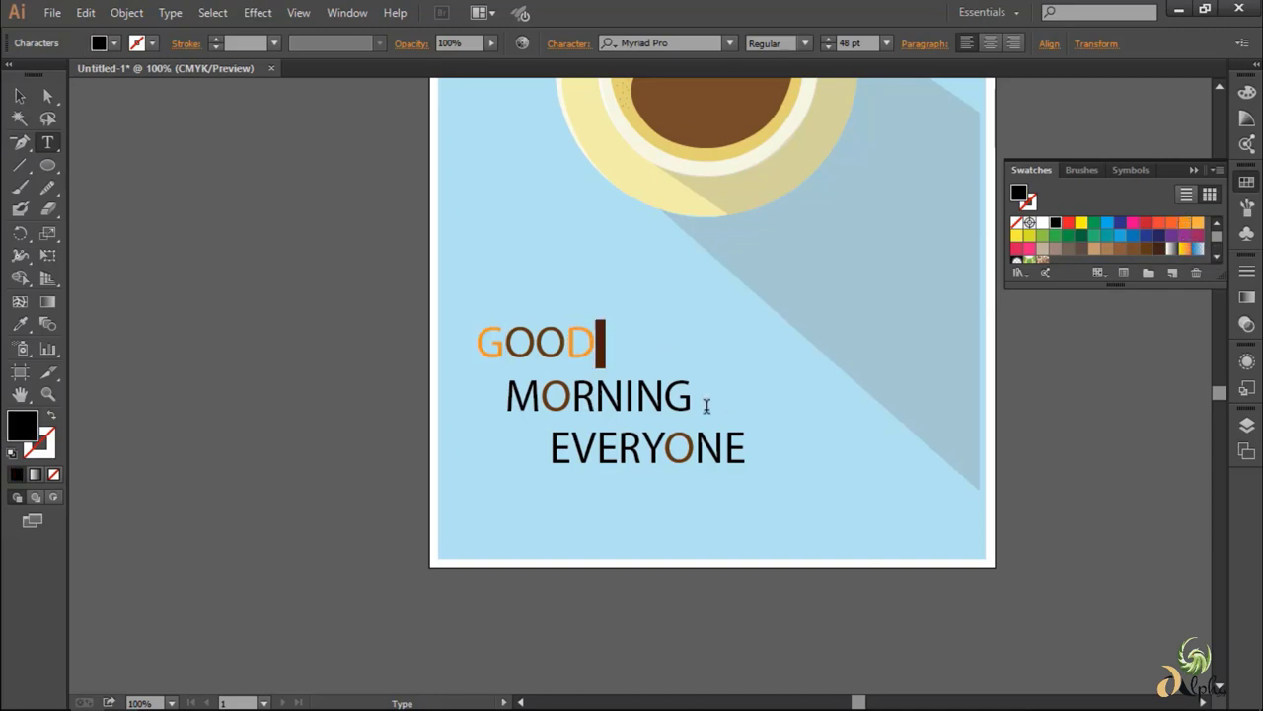
left_click_drag(706, 405, 571, 394)
left_click(1184, 248)
left_click_drag(471, 409, 543, 395)
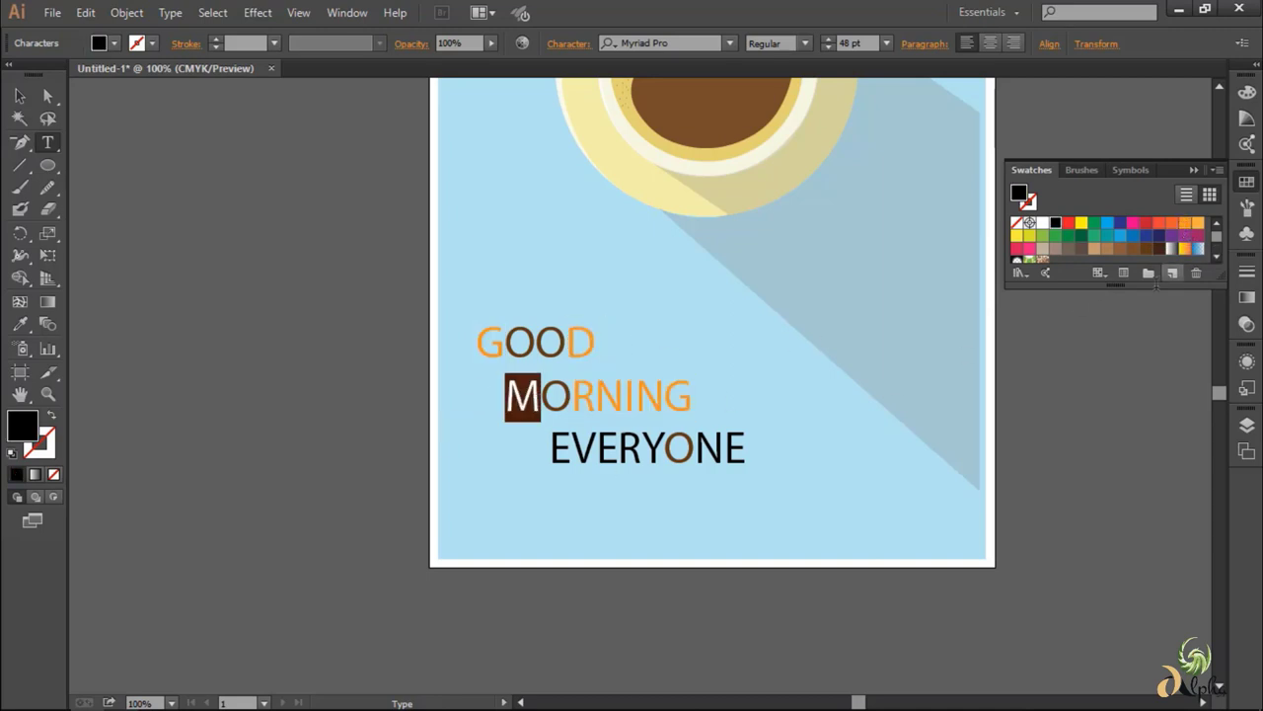
left_click(1184, 247)
left_click(693, 395)
- Colour the EVERY and NE letters of EVERYONE orange
left_click_drag(748, 447, 693, 447)
left_click(1184, 223)
left_click(549, 452)
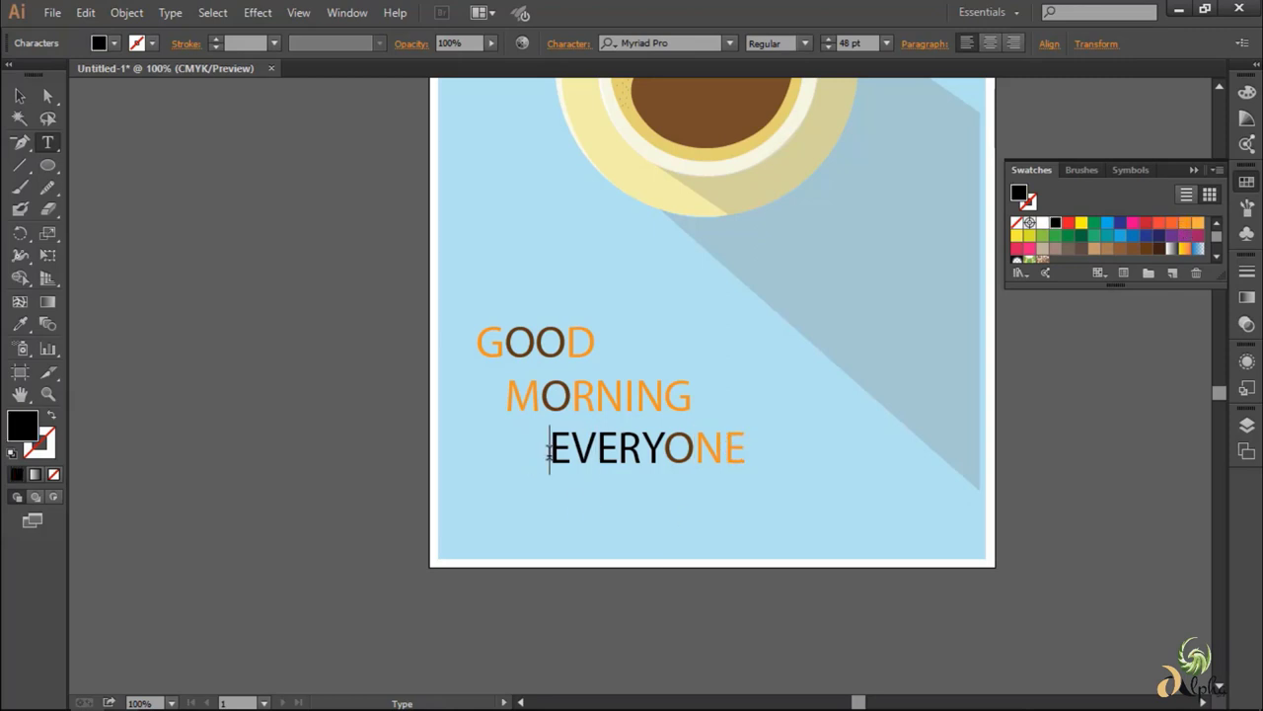
left_click_drag(549, 452, 667, 449)
left_click(1184, 223)
- Exit text editing and place a new text insertion point right after EVERYONE
left_click(20, 95)
left_click(612, 381)
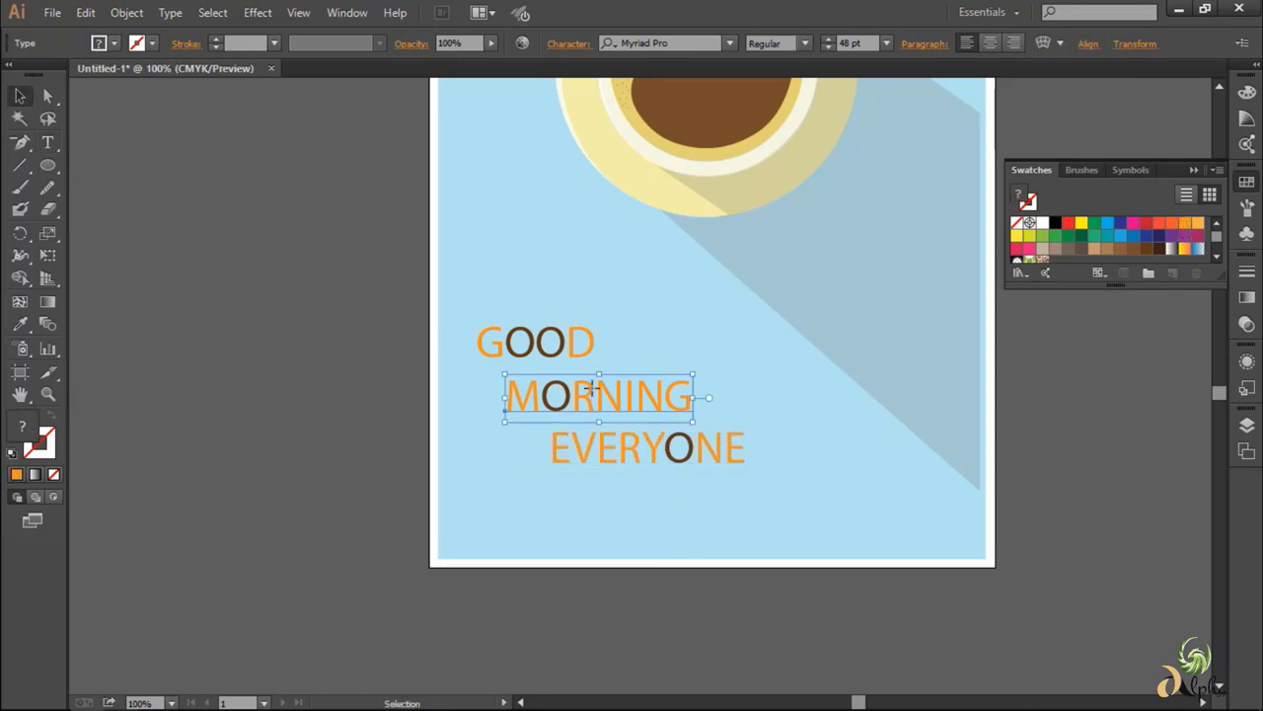
left_click(719, 473)
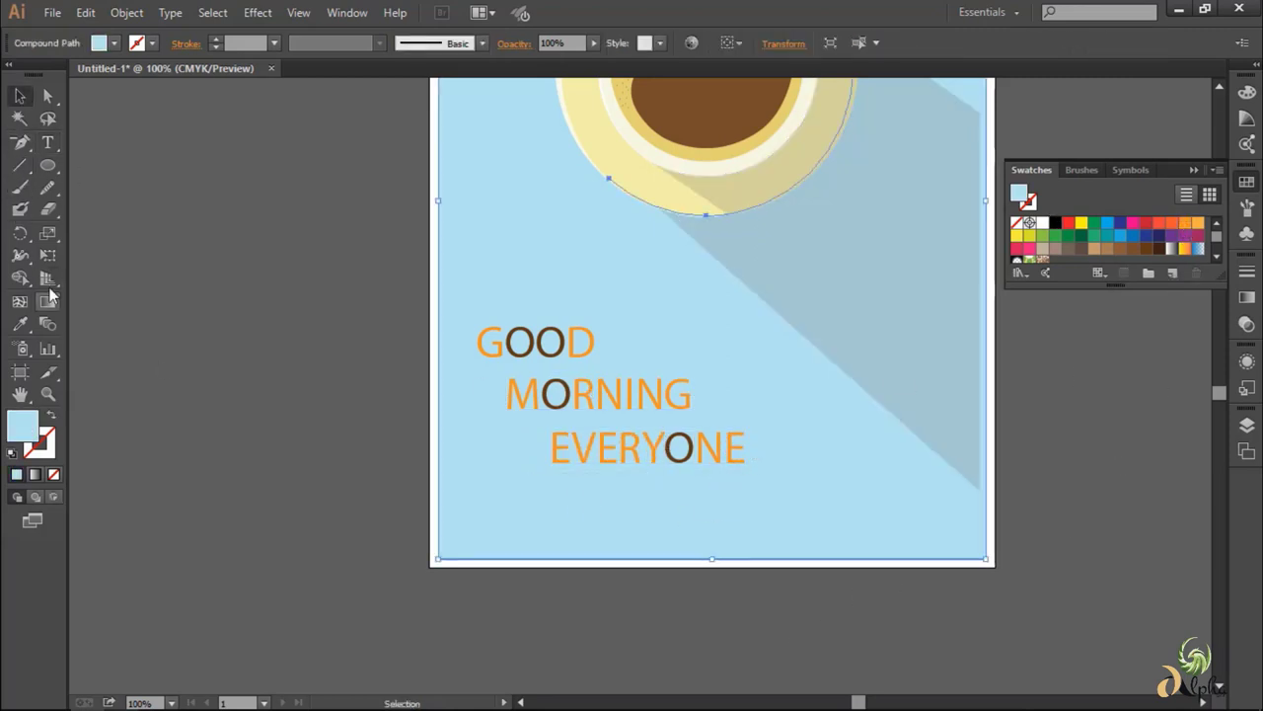
left_click(47, 142)
left_click(747, 449)
type(".....")
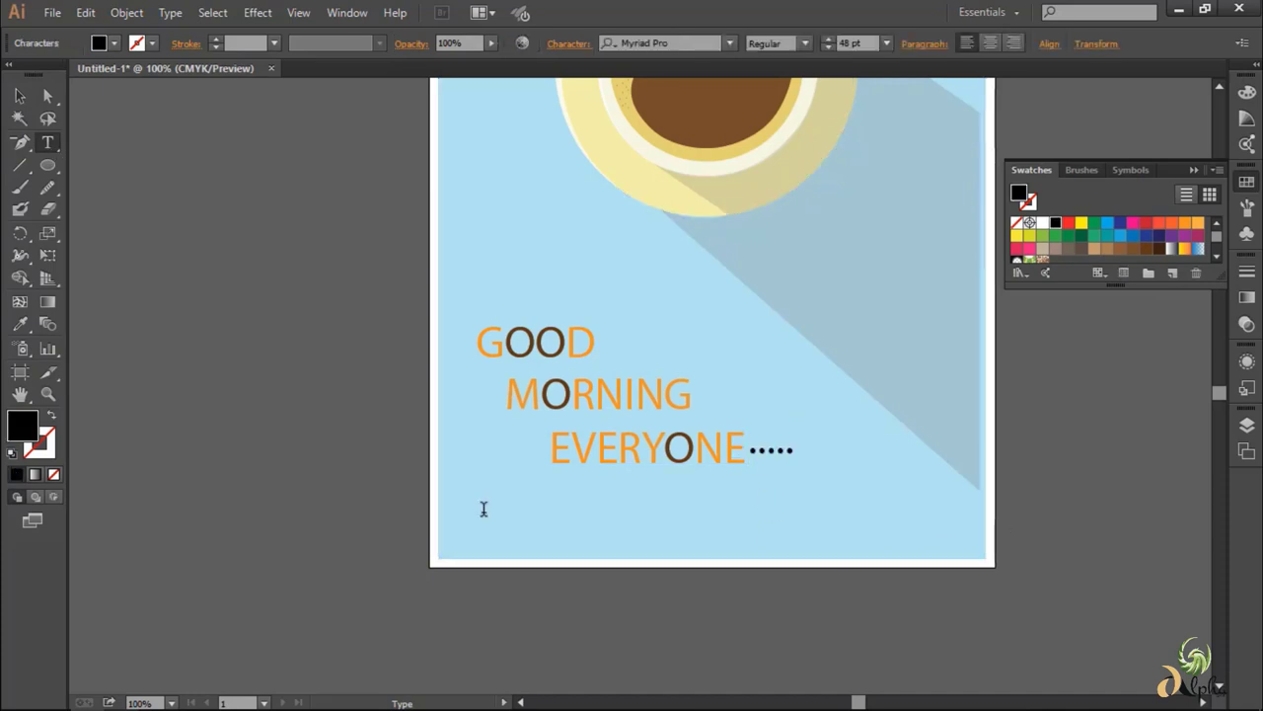
- Finish the trailing dots and nudge them down and right to EVERYONE's baseline
key("Escape")
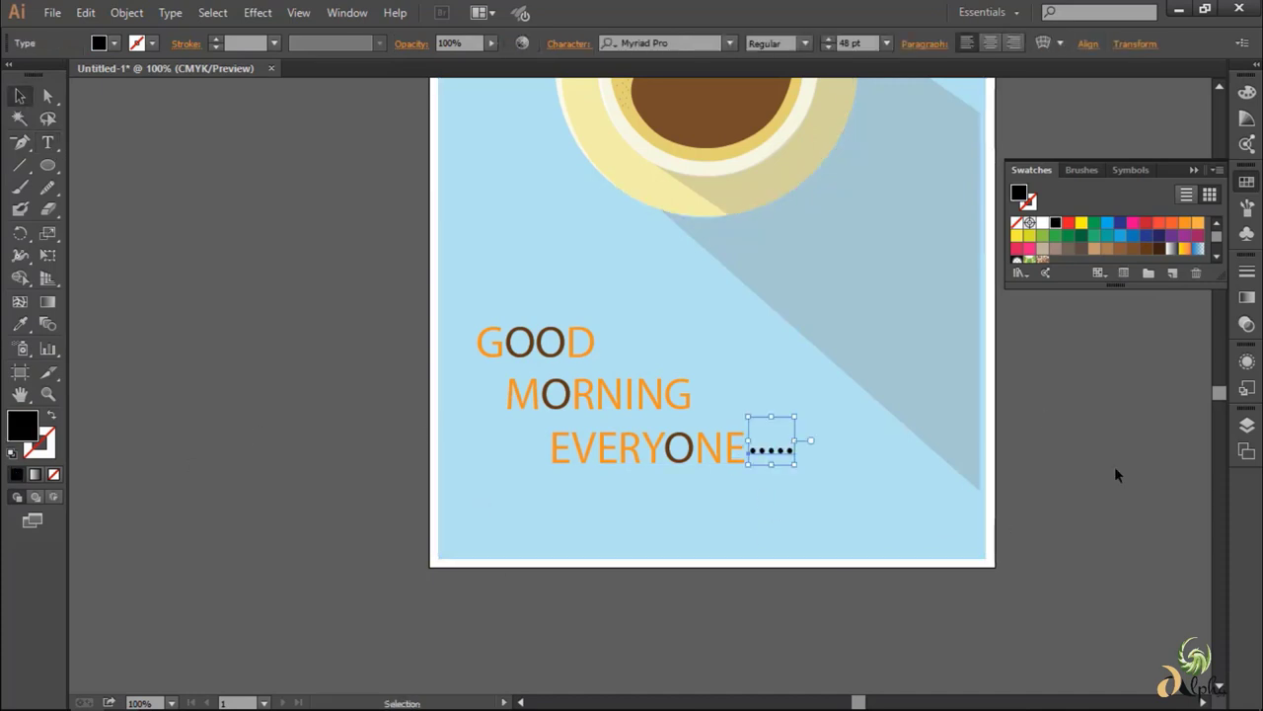
left_click_drag(782, 447, 787, 460)
left_click(1069, 437)
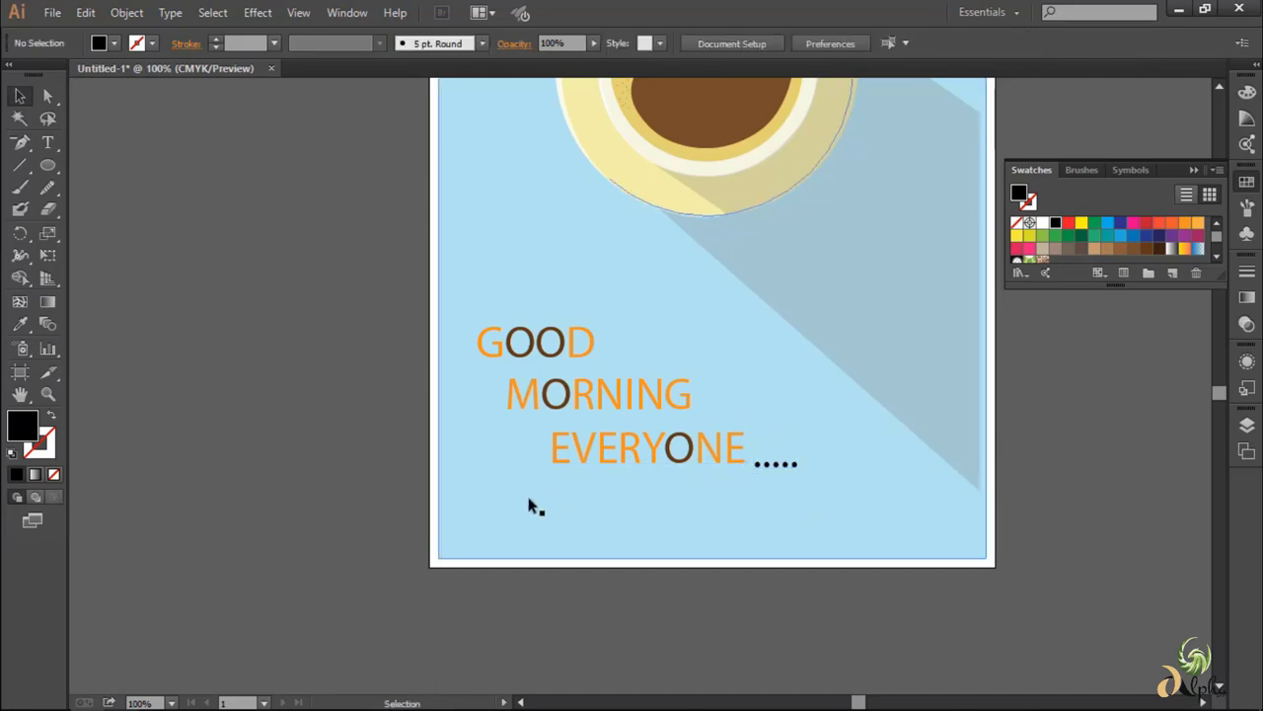
left_click(519, 338)
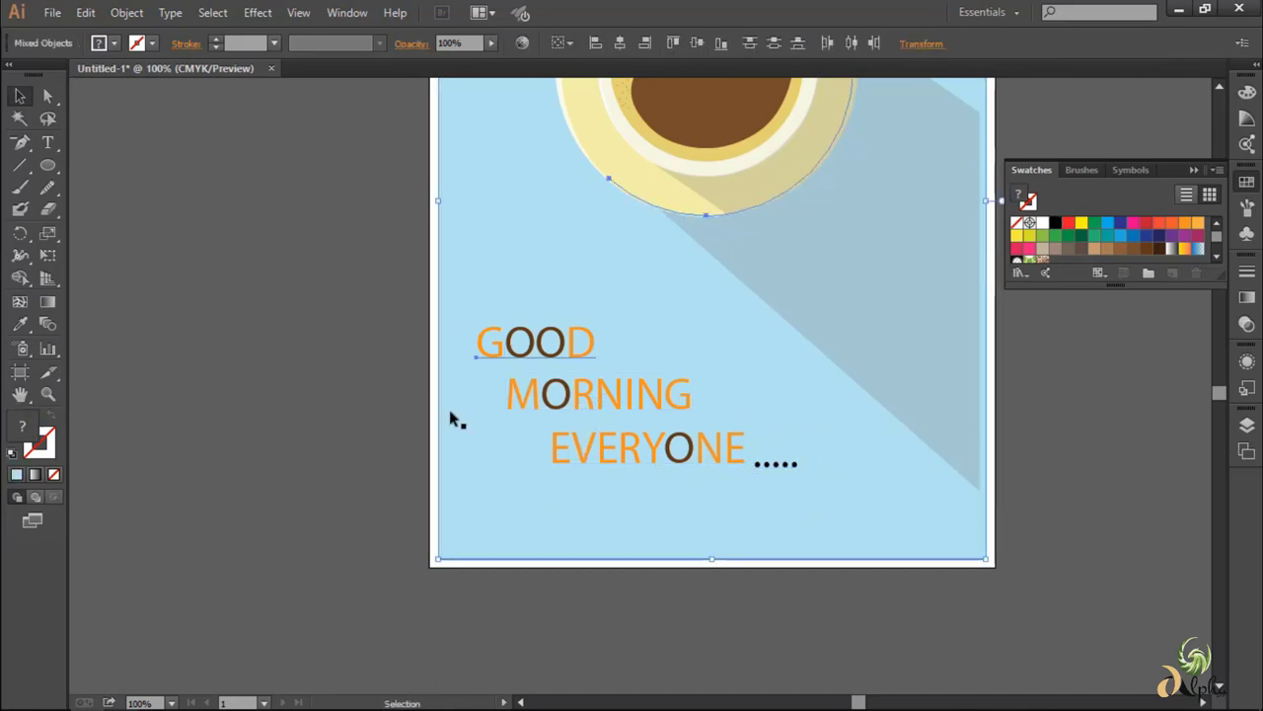
- Try Montserrat, Oswald, Source Sans Pro Black, a Japanese font and Bahnschrift on the heading
left_click(588, 447)
left_click(730, 42)
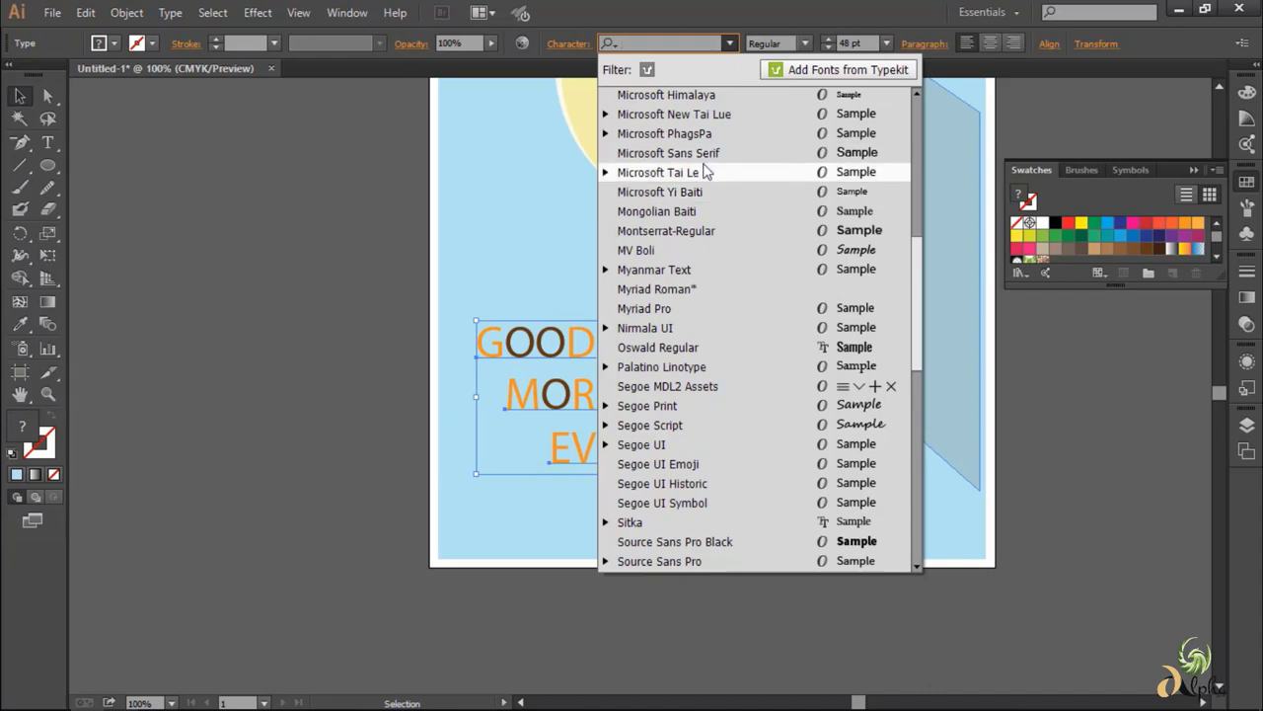
left_click(691, 231)
left_click(731, 43)
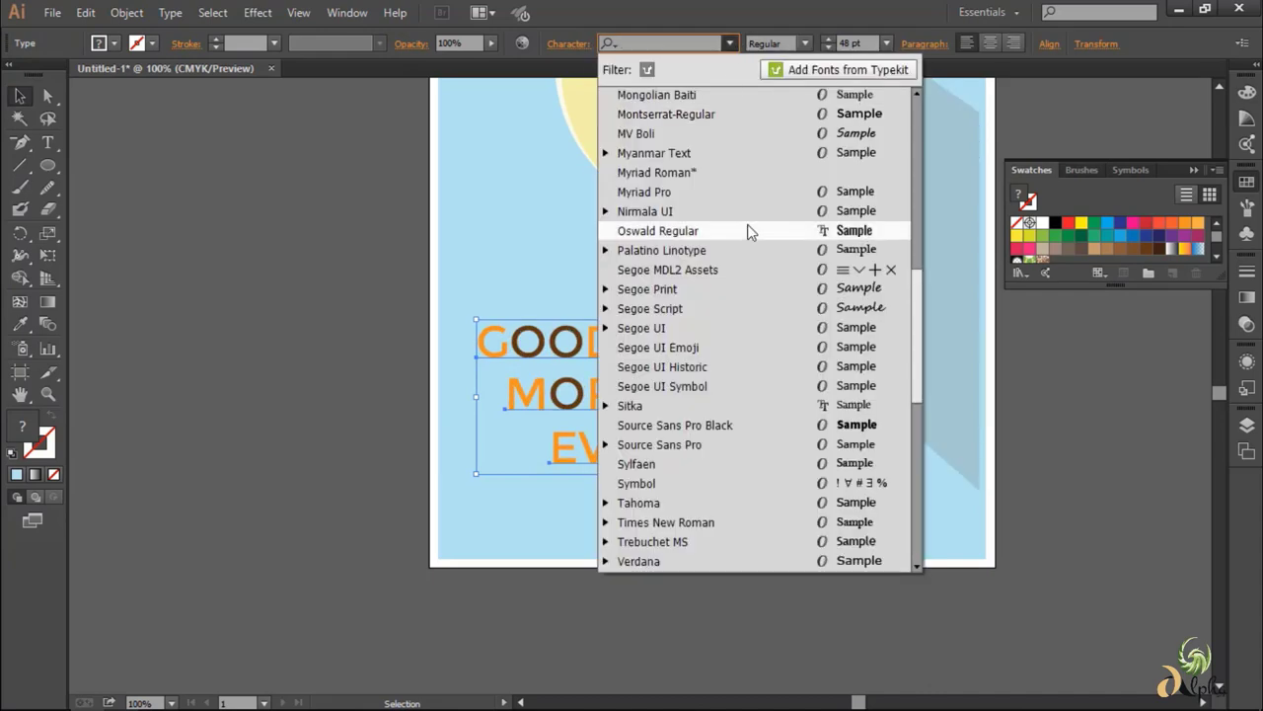
left_click(751, 231)
left_click(731, 42)
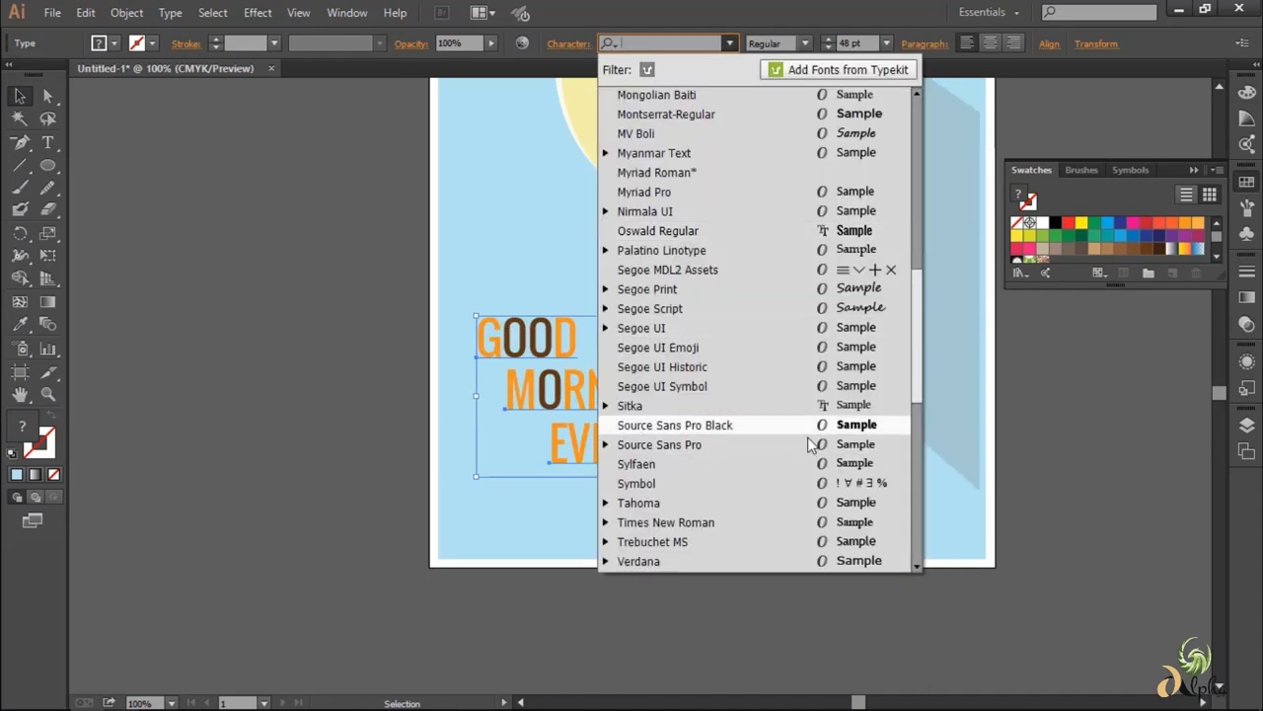
left_click(816, 426)
left_click(730, 43)
scroll(787, 415, "down", 5)
left_click(788, 415)
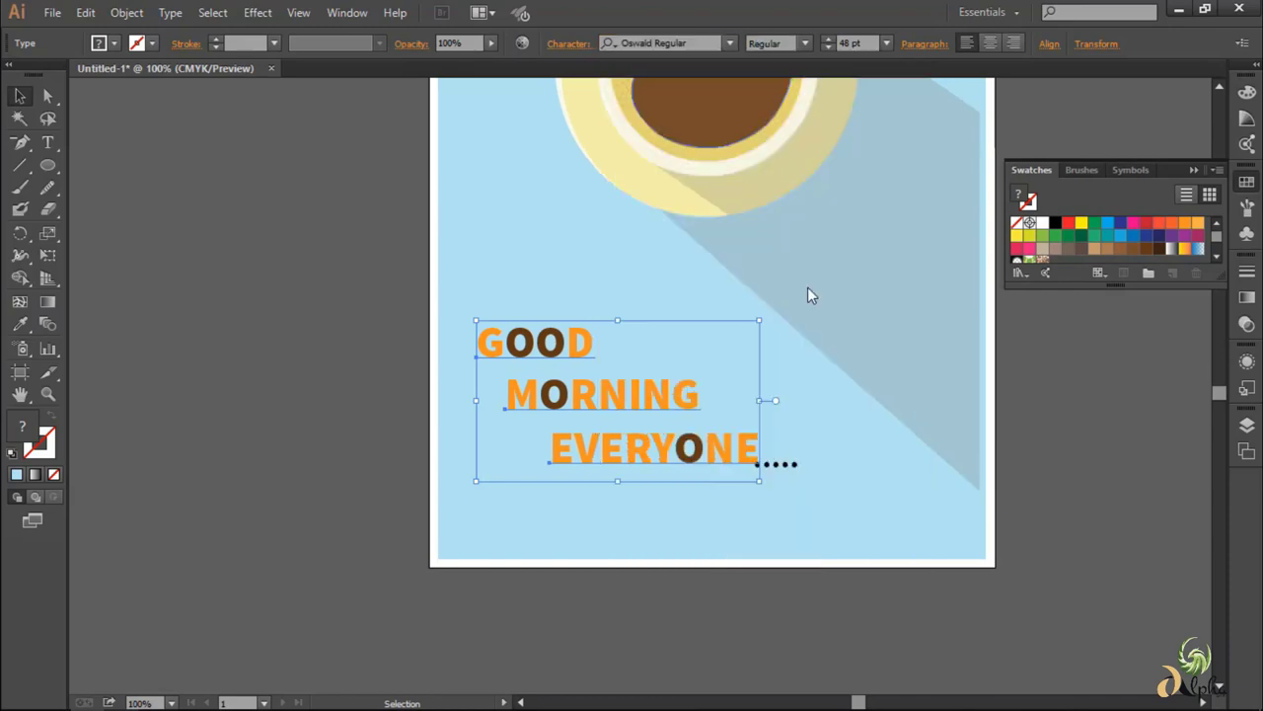
left_click(730, 43)
left_click(807, 172)
left_click(730, 42)
scroll(790, 251, "up", 10)
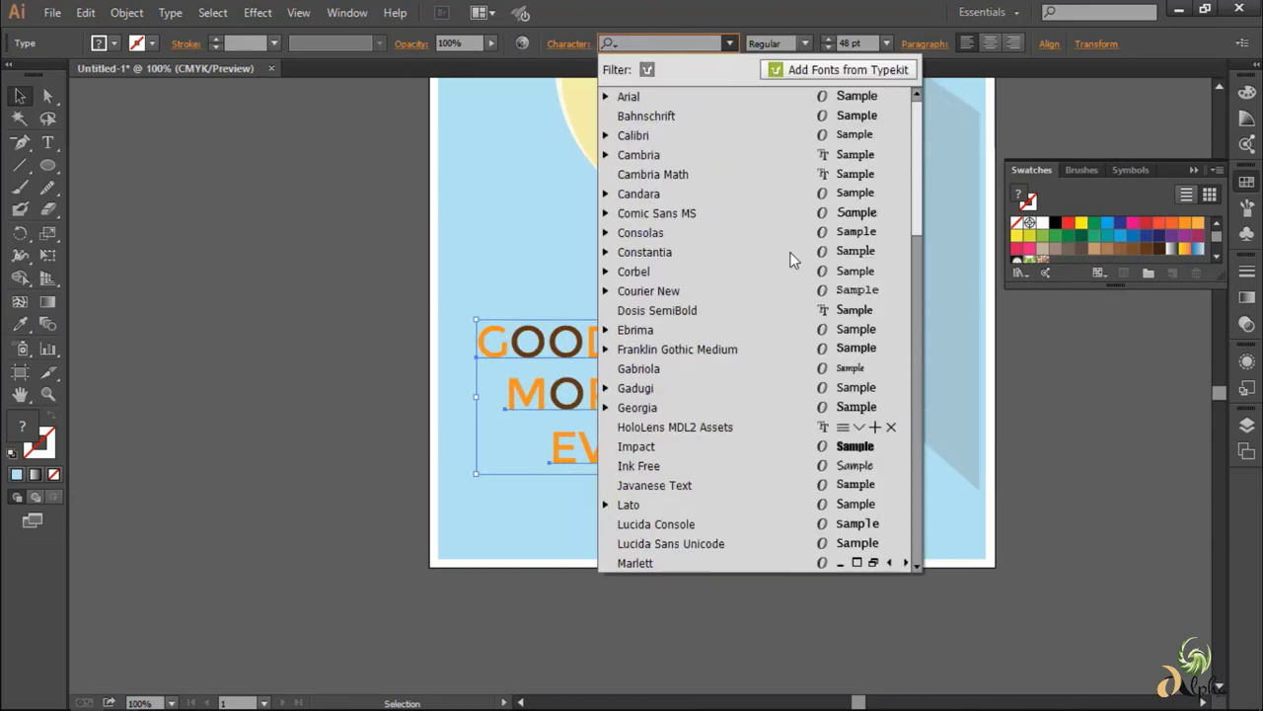
left_click(789, 252)
left_click(730, 43)
left_click(756, 124)
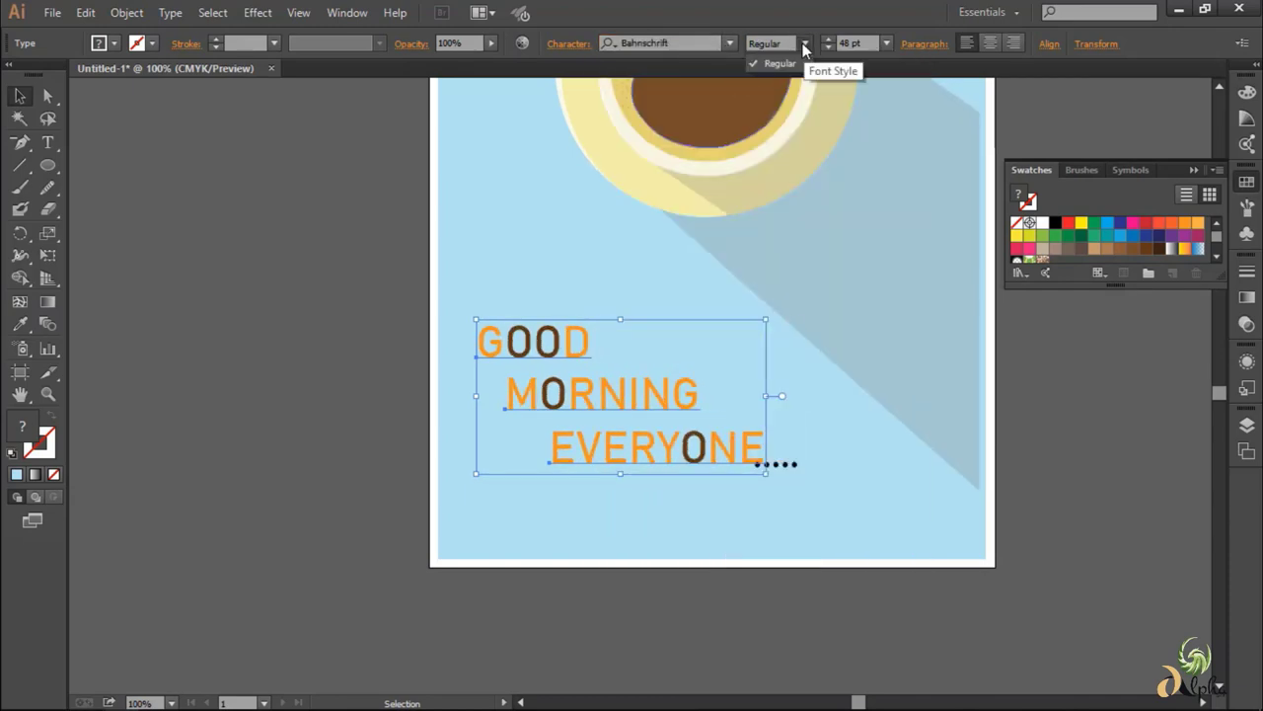
- Try Impact, Lucida Console and Gadugi Bold on the heading
left_click(731, 42)
left_click(775, 451)
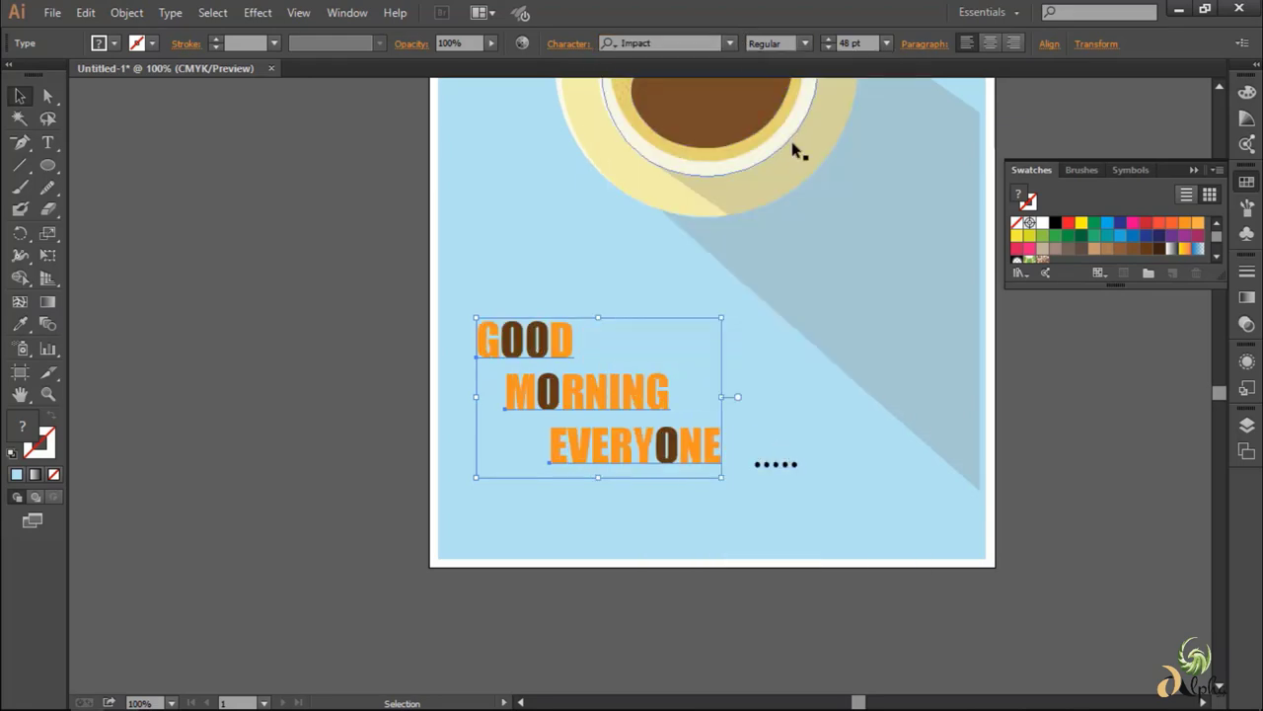
left_click(730, 42)
scroll(780, 326, "down", 2)
left_click(808, 411)
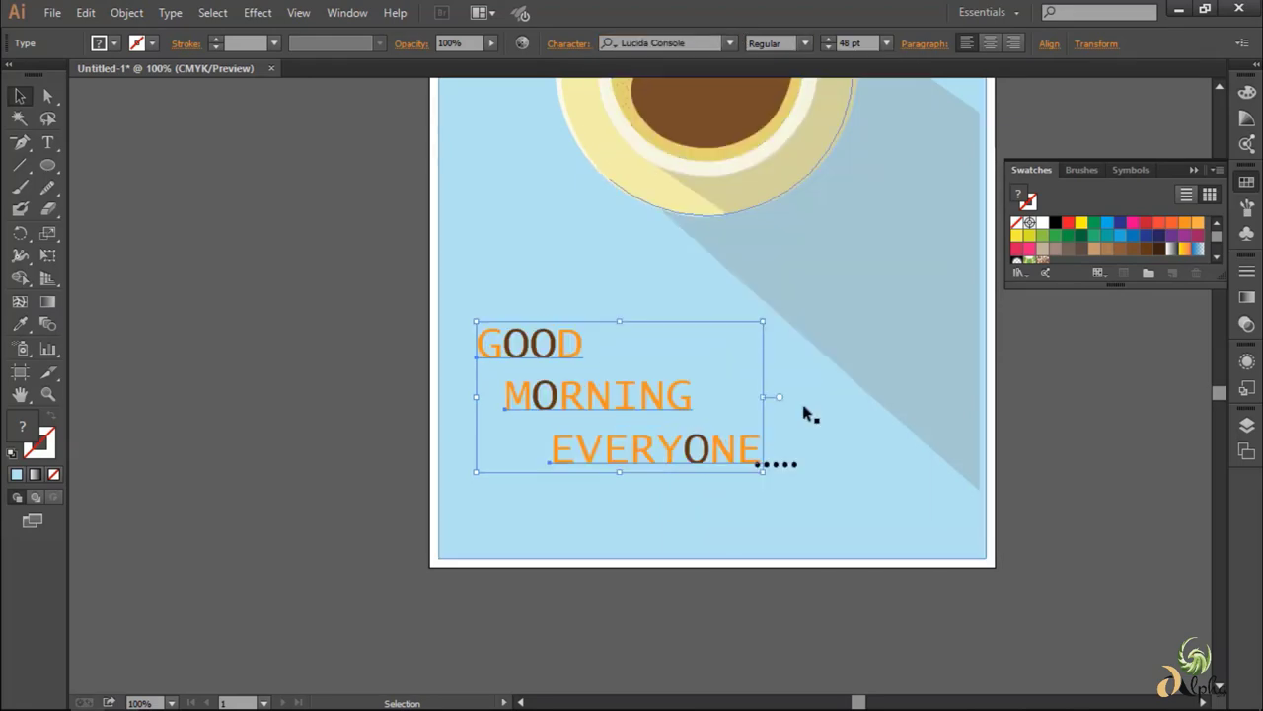
left_click(730, 43)
scroll(642, 296, "up", 1)
left_click(642, 313)
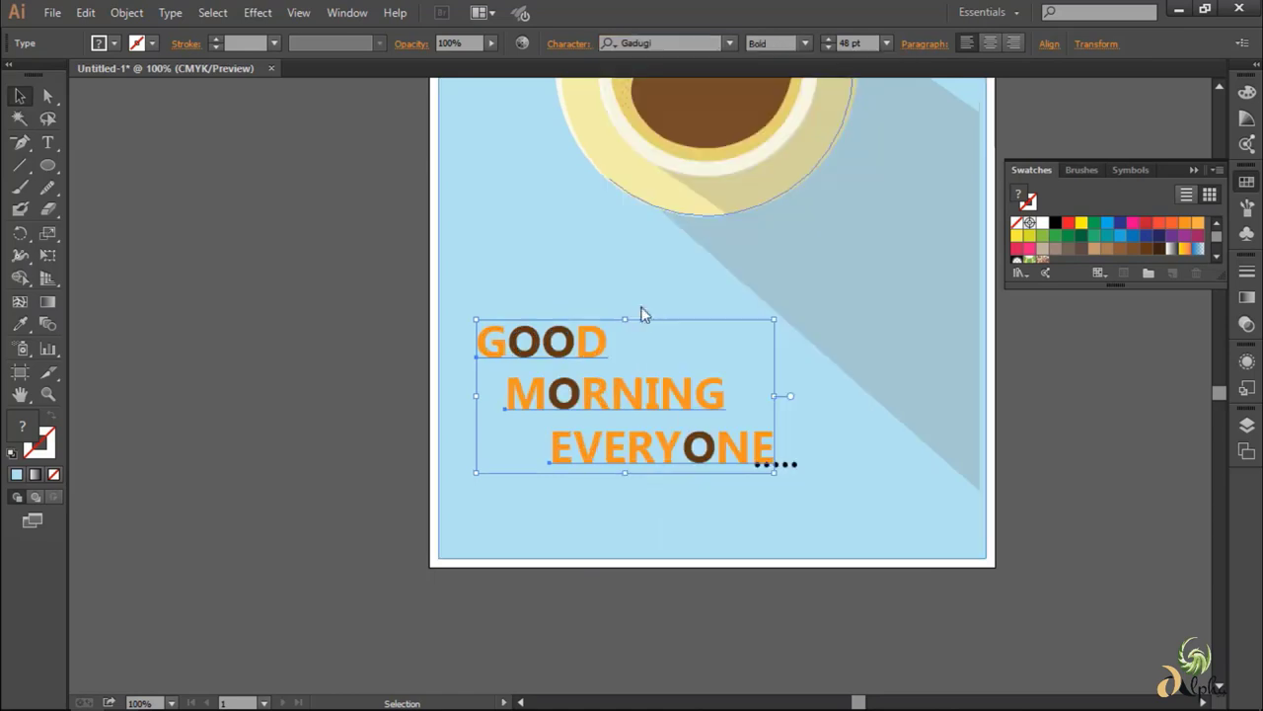
- Compare Ebrima with Gadugi, keep Ebrima, and move the dots right after EVERYONE
left_click(730, 43)
scroll(606, 215, "up", 1)
left_click(606, 211)
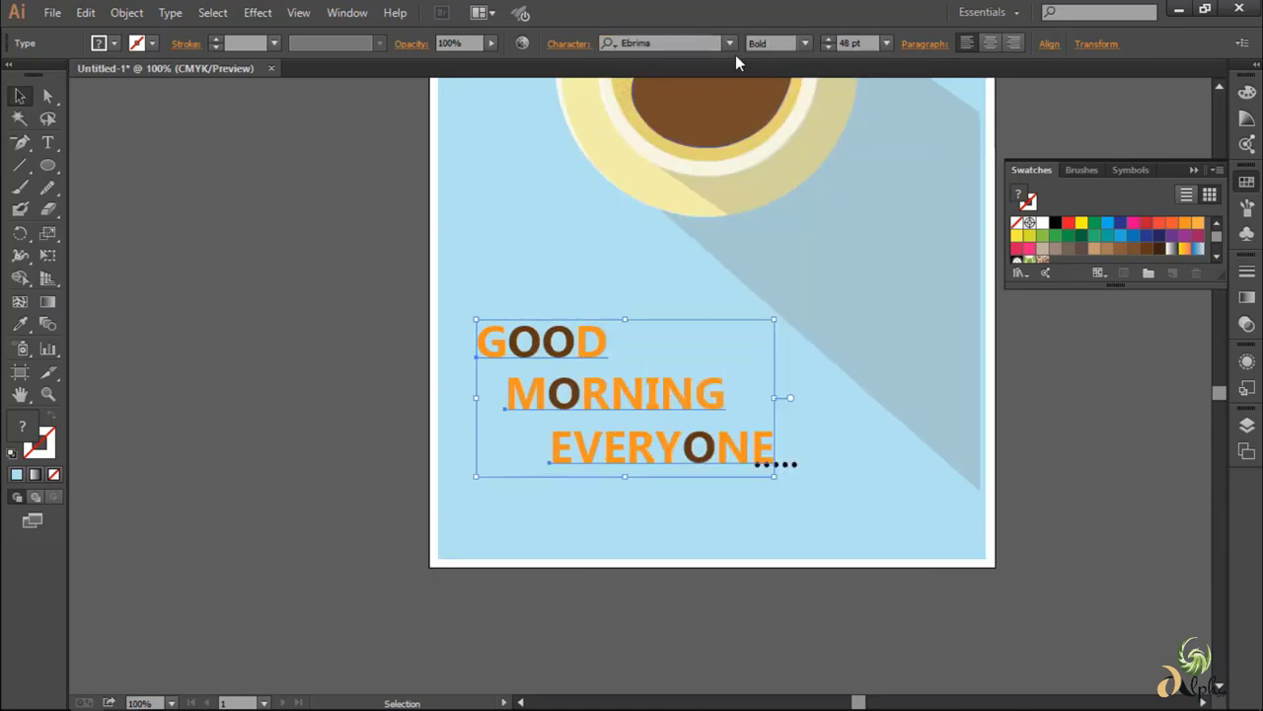
left_click(731, 43)
scroll(646, 296, "up", 1)
left_click(647, 312)
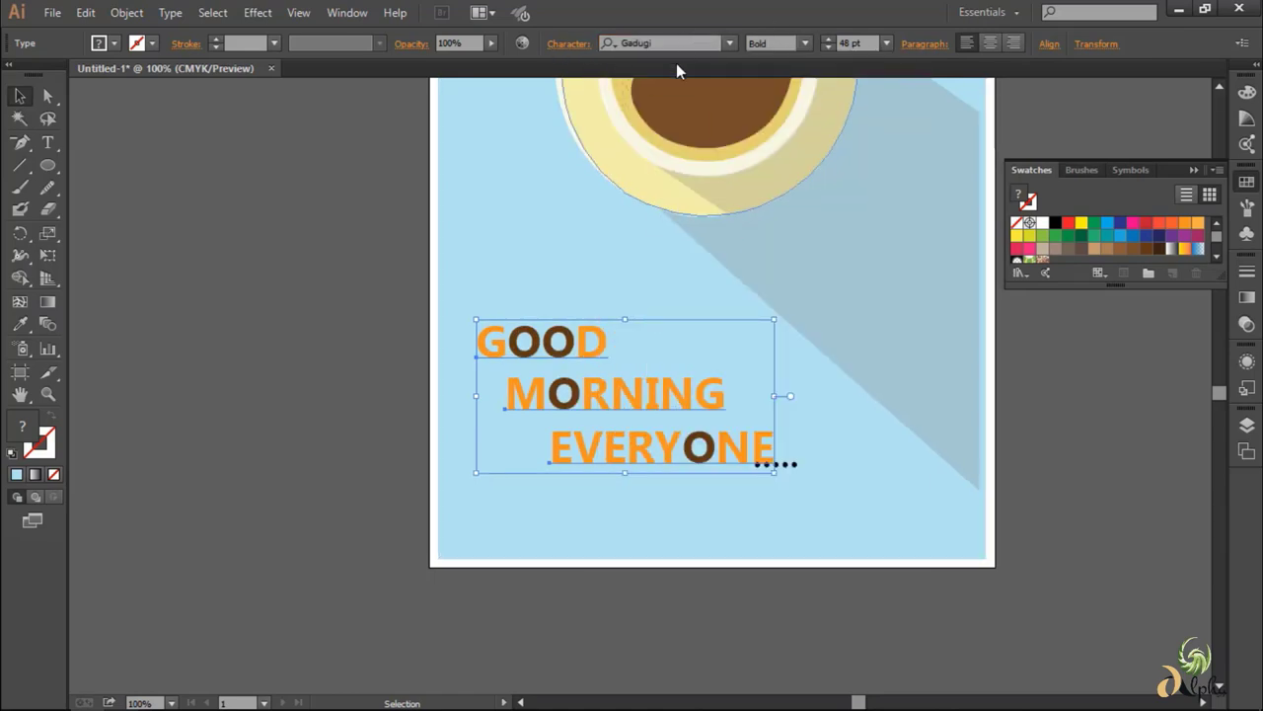
left_click(730, 43)
scroll(607, 236, "up", 1)
left_click(643, 256)
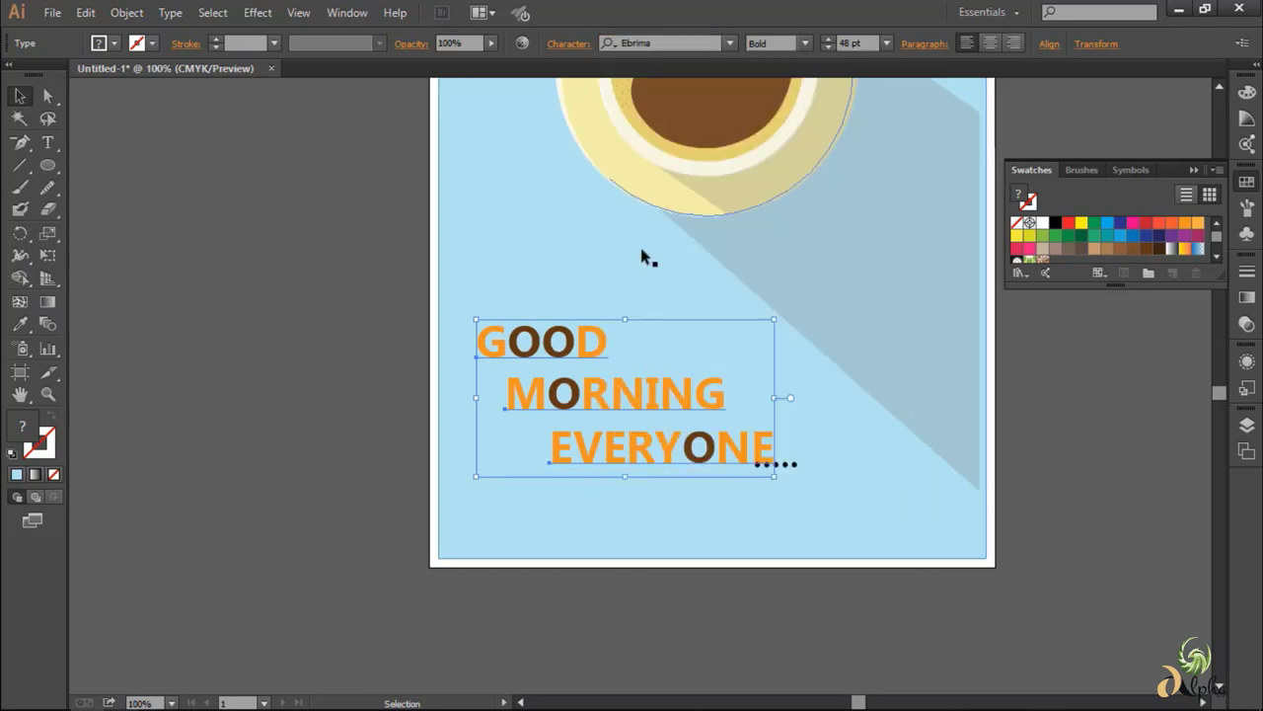
left_click(786, 464)
left_click_drag(787, 465, 818, 465)
- Set the heading and its dots to 88% opacity
left_click(1056, 451)
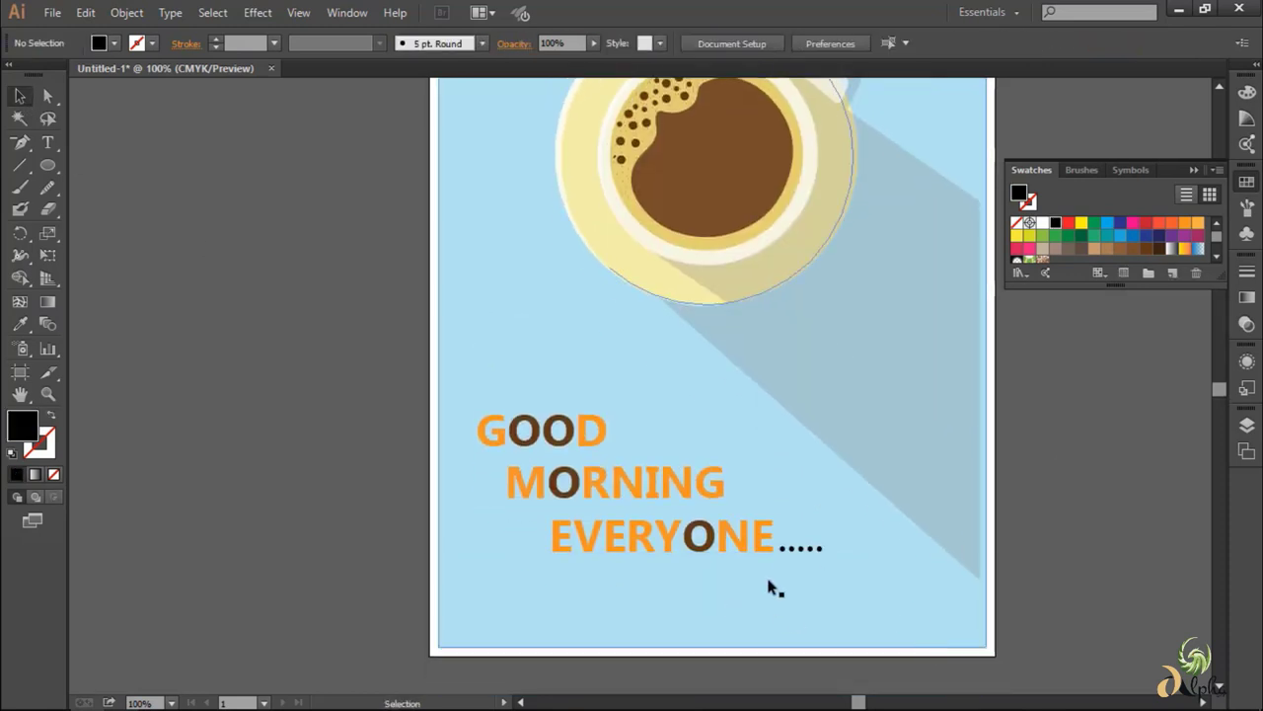
left_click(761, 553)
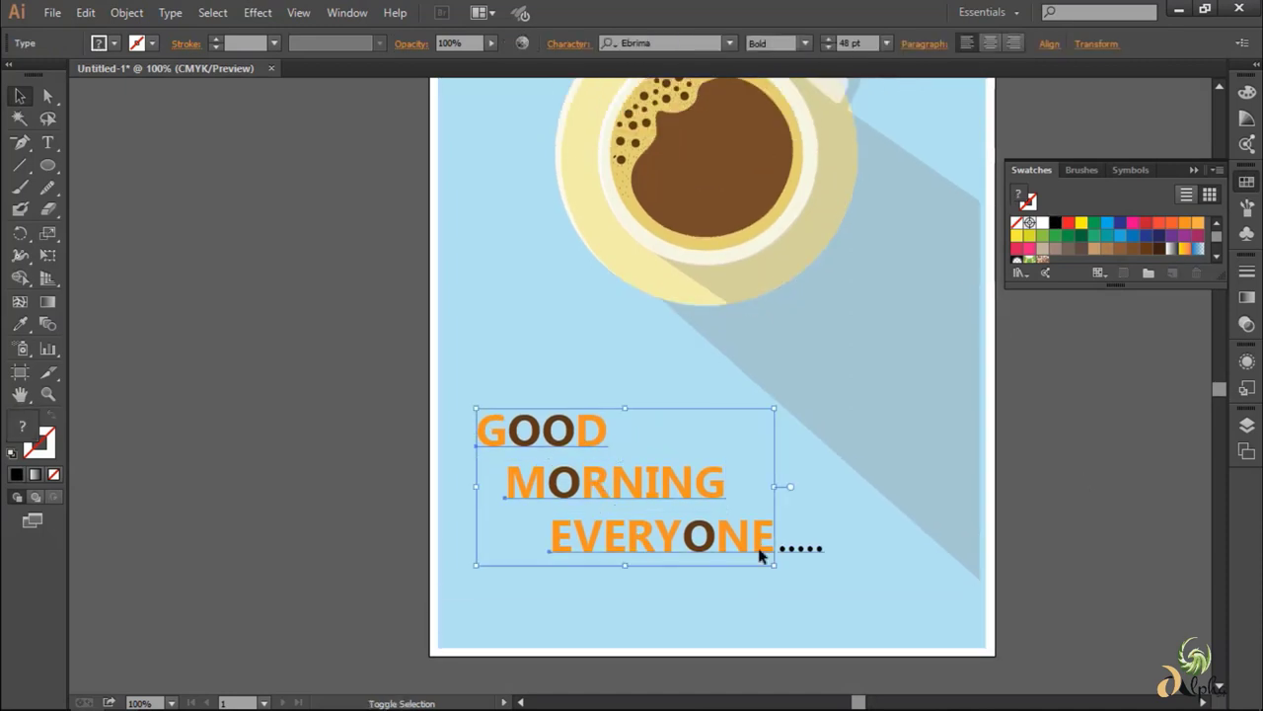
left_click(801, 548, "shift")
left_click(1247, 323)
left_click(1170, 282)
type("85")
key("Return")
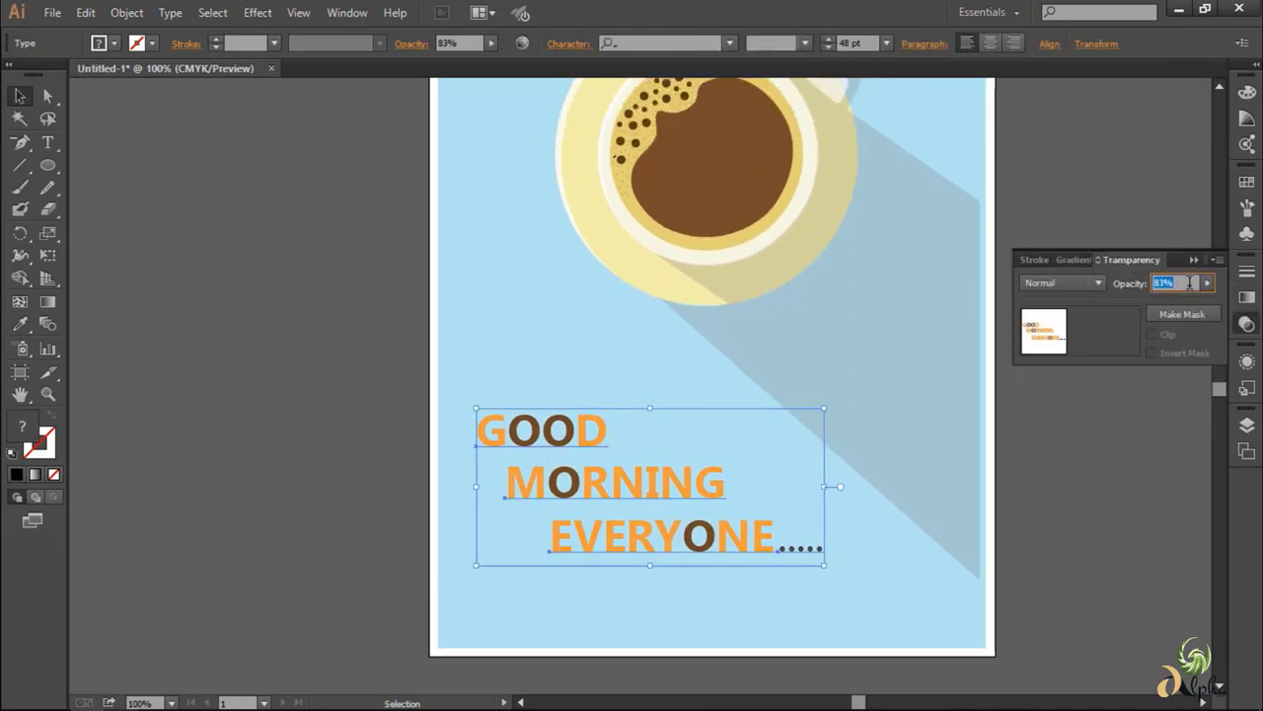
type("88")
- Try a lighter blend mode on the heading, then return it to Normal
left_click(1098, 283)
left_click(1058, 414)
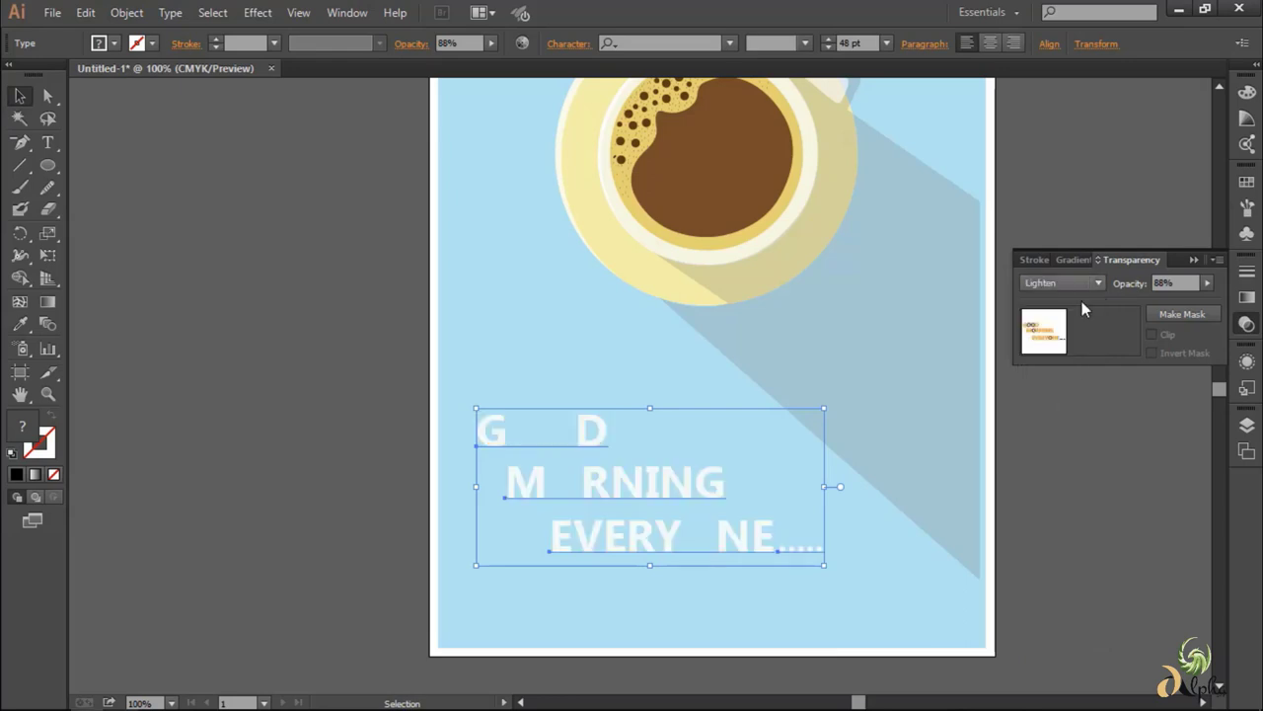
left_click(1061, 282)
left_click(1052, 303)
left_click(1137, 478)
scroll(1169, 269, "down", 2)
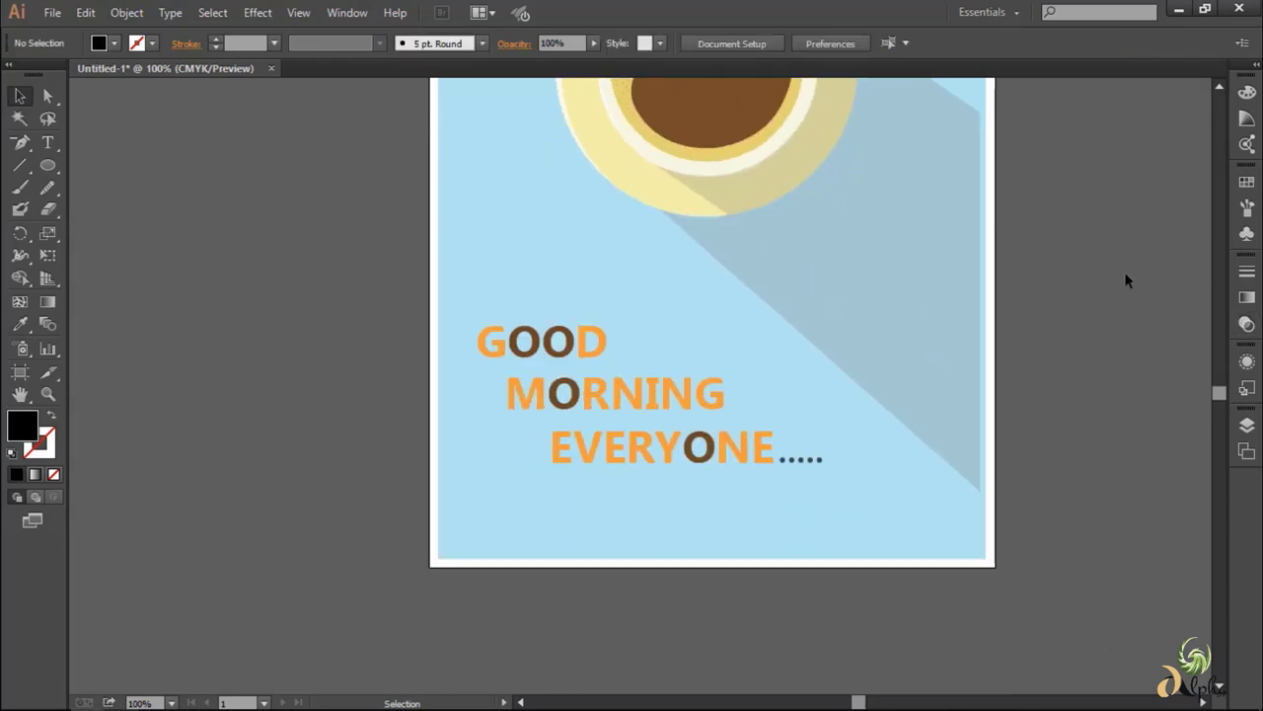
- Align MORNING and EVERYONE left under GOOD and move the dots after EVERYONE
left_click_drag(607, 393, 579, 393)
left_click_drag(663, 457, 583, 457)
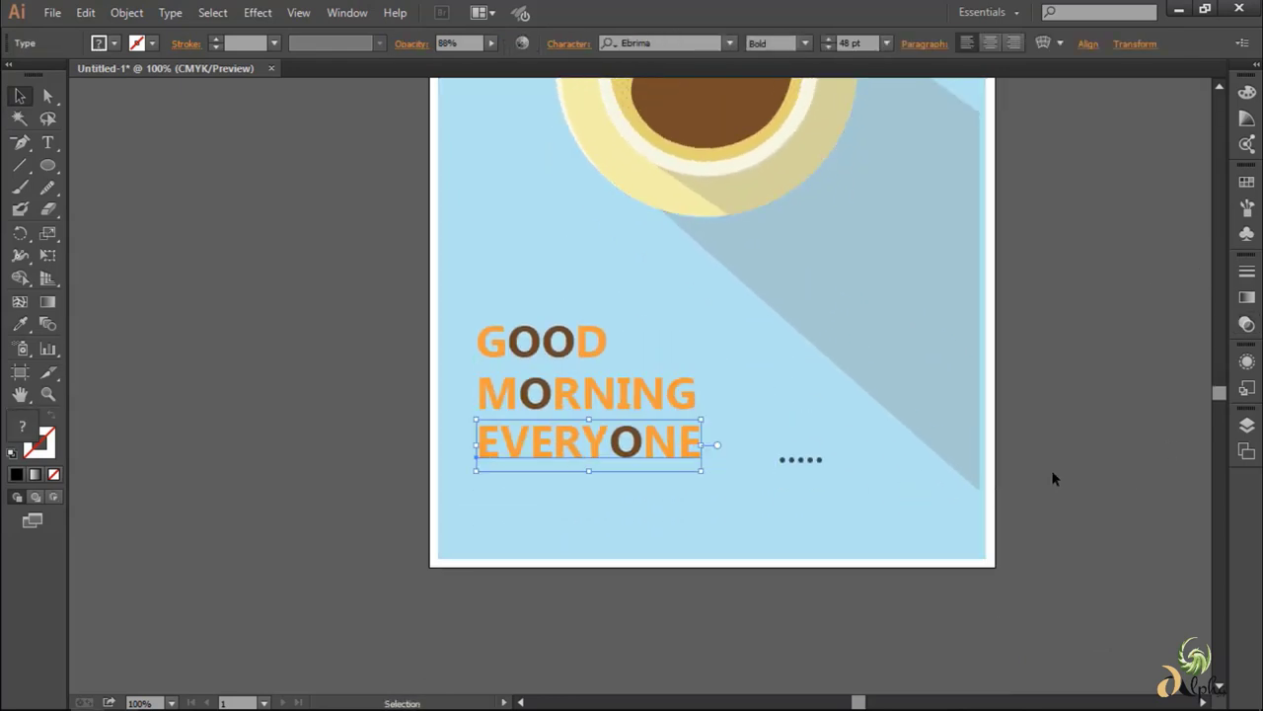
left_click(1052, 473)
scroll(1052, 474, "up", 1)
left_click_drag(809, 505, 727, 501)
left_click(1105, 448)
left_click(1246, 182)
left_click(1134, 360)
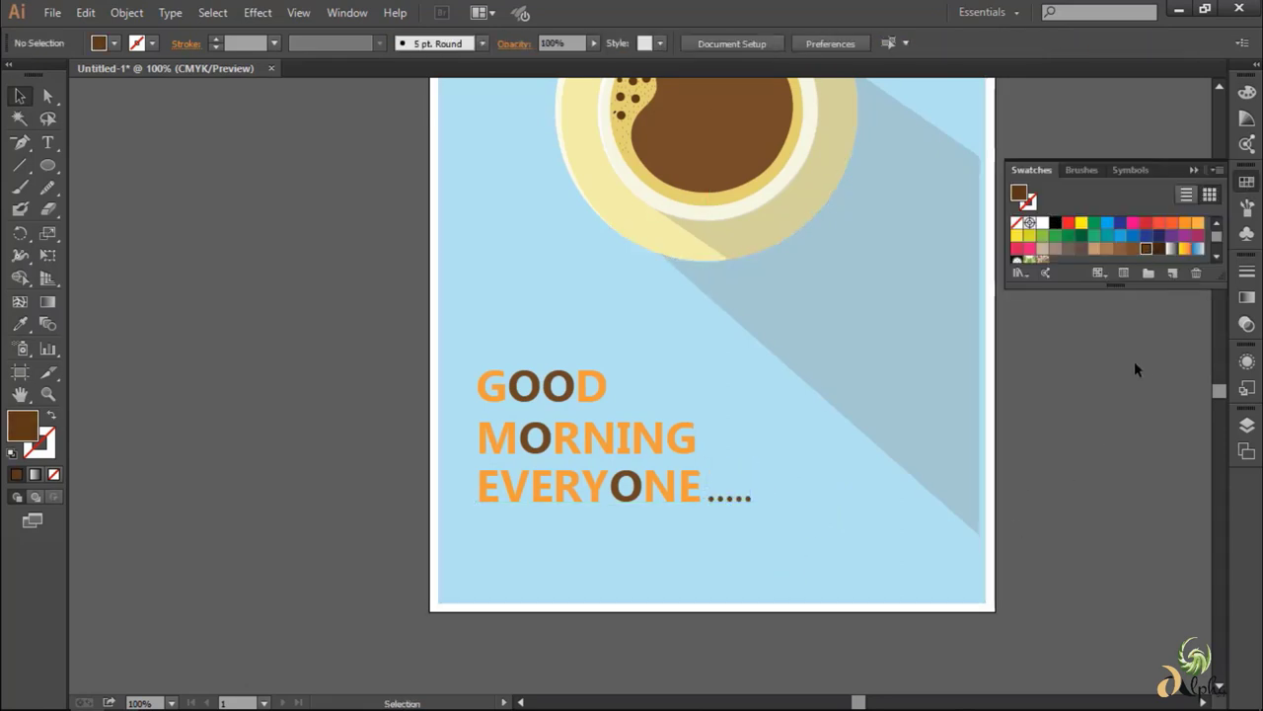
- Preview Consolas, Constantia, Corbel, Courier New and Ebrima styles for the heading without changing it
left_click(490, 386)
left_click(729, 43)
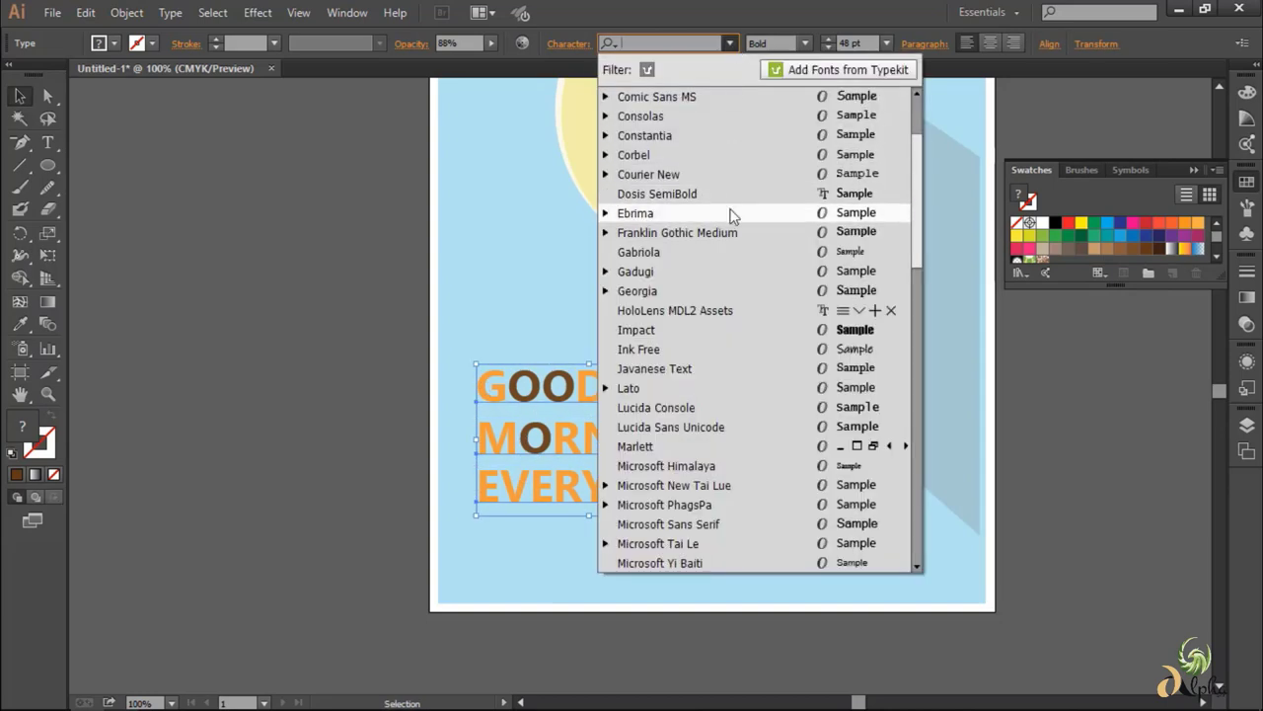
left_click(605, 116)
left_click(605, 213)
left_click(605, 310)
scroll(605, 309, "down", 3)
left_click(606, 272)
scroll(606, 273, "down", 3)
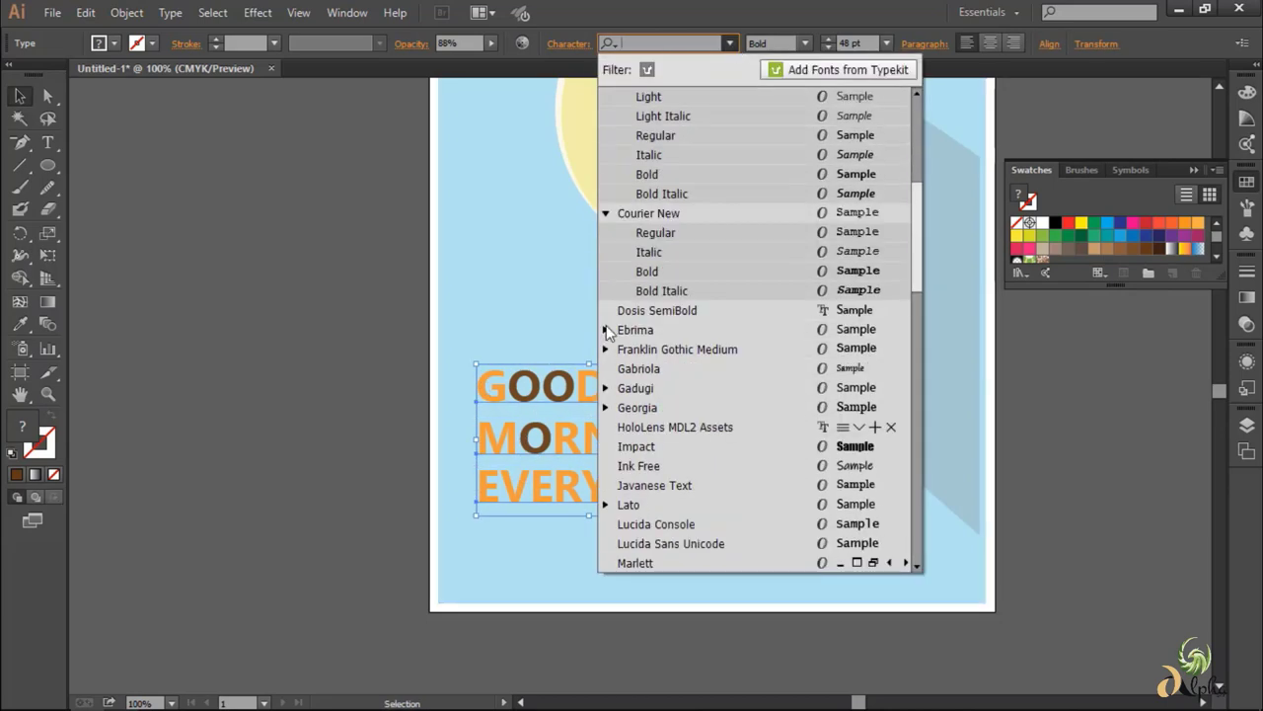
left_click(605, 332)
left_click(958, 403)
- Apply Microsoft New Tai Lue Bold to the heading and zoom out to the whole poster
left_click(729, 44)
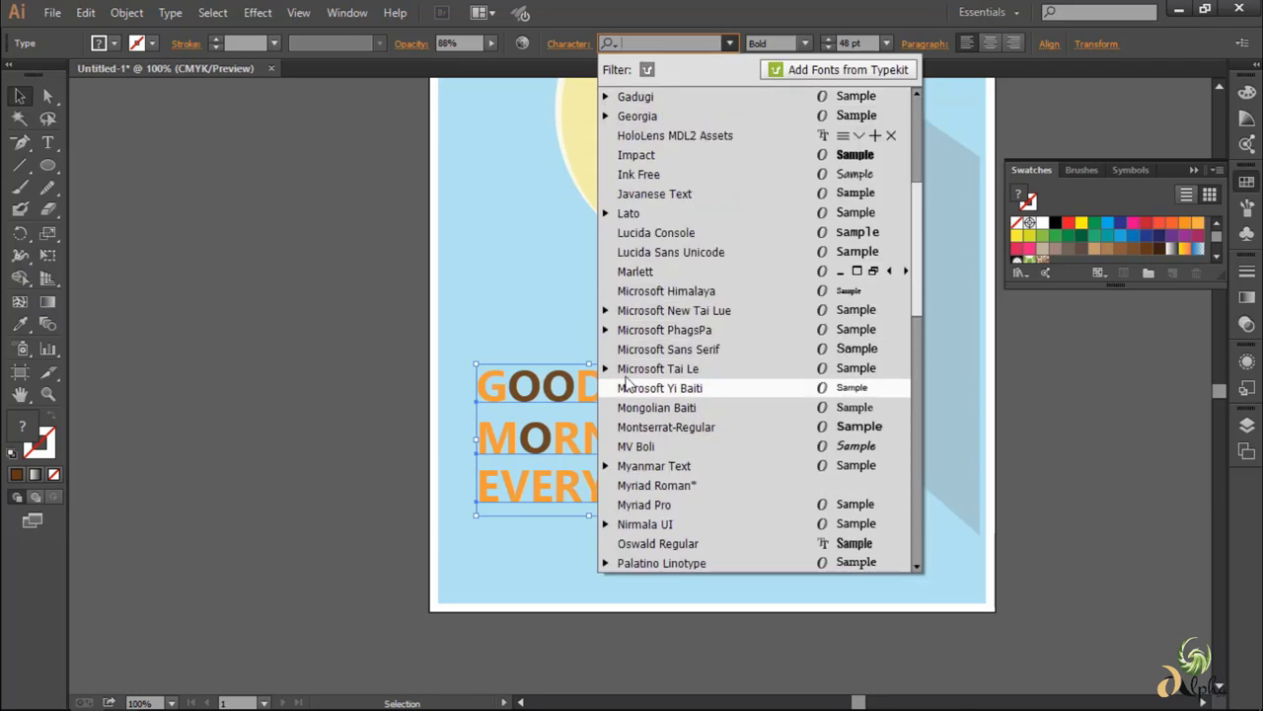
left_click(609, 307)
left_click(639, 353)
left_click(300, 199)
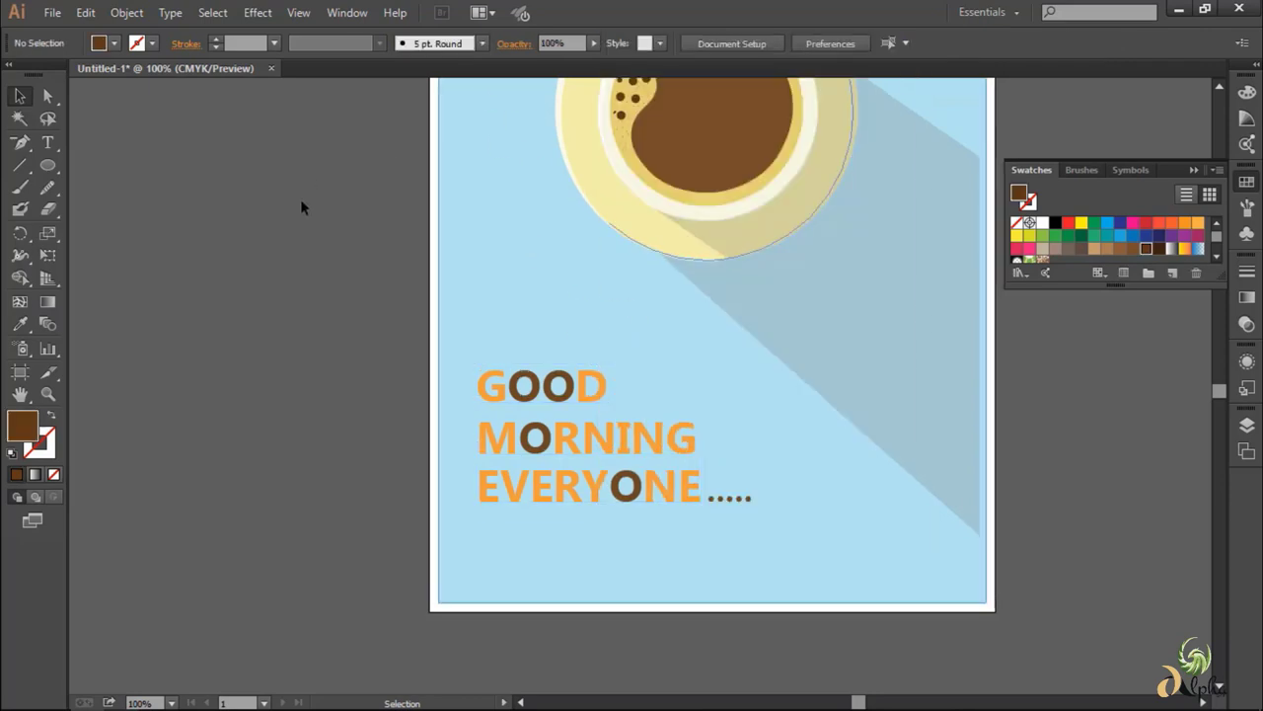
scroll(1031, 422, "up", 3)
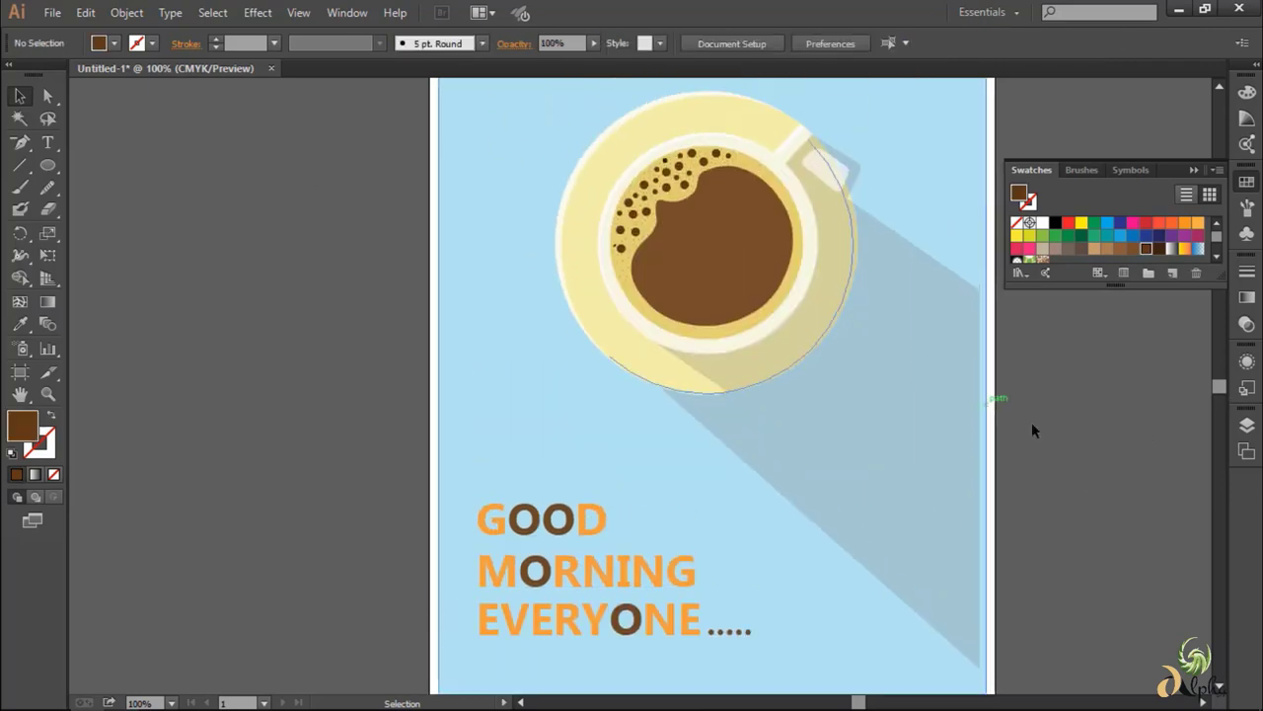
left_click(987, 284)
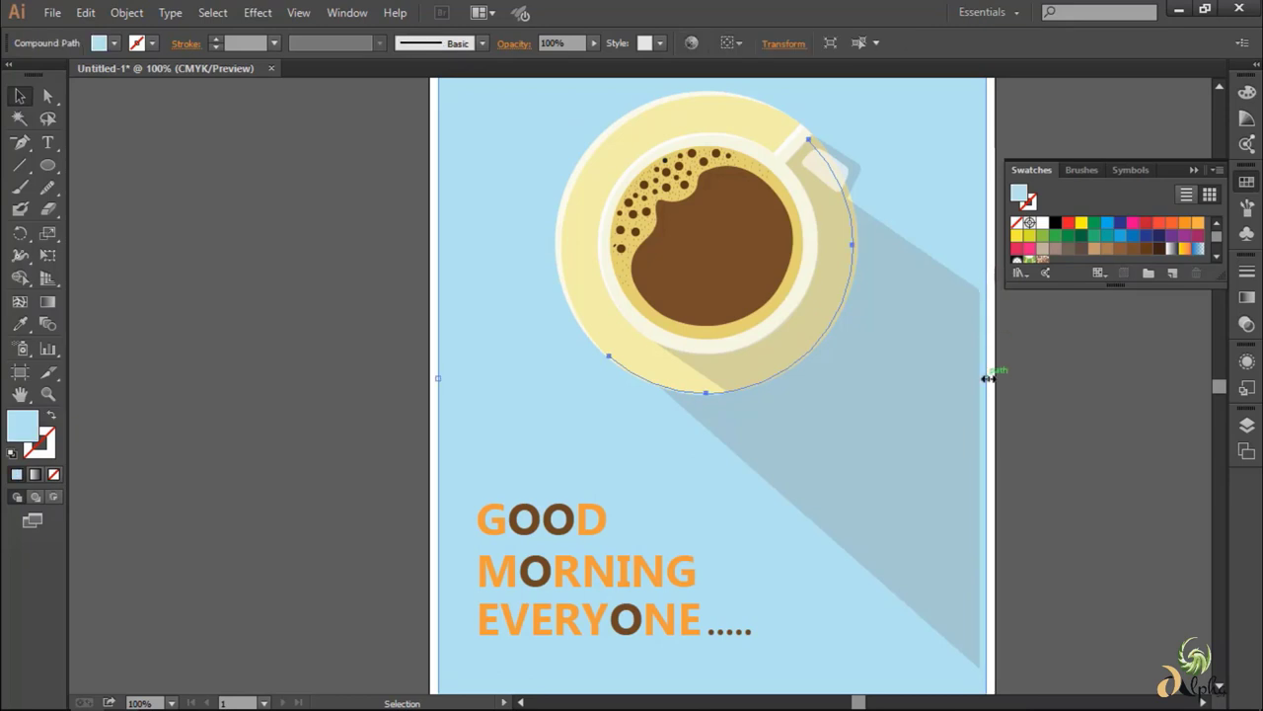
left_click(1066, 401)
scroll(1066, 402, "down", 2)
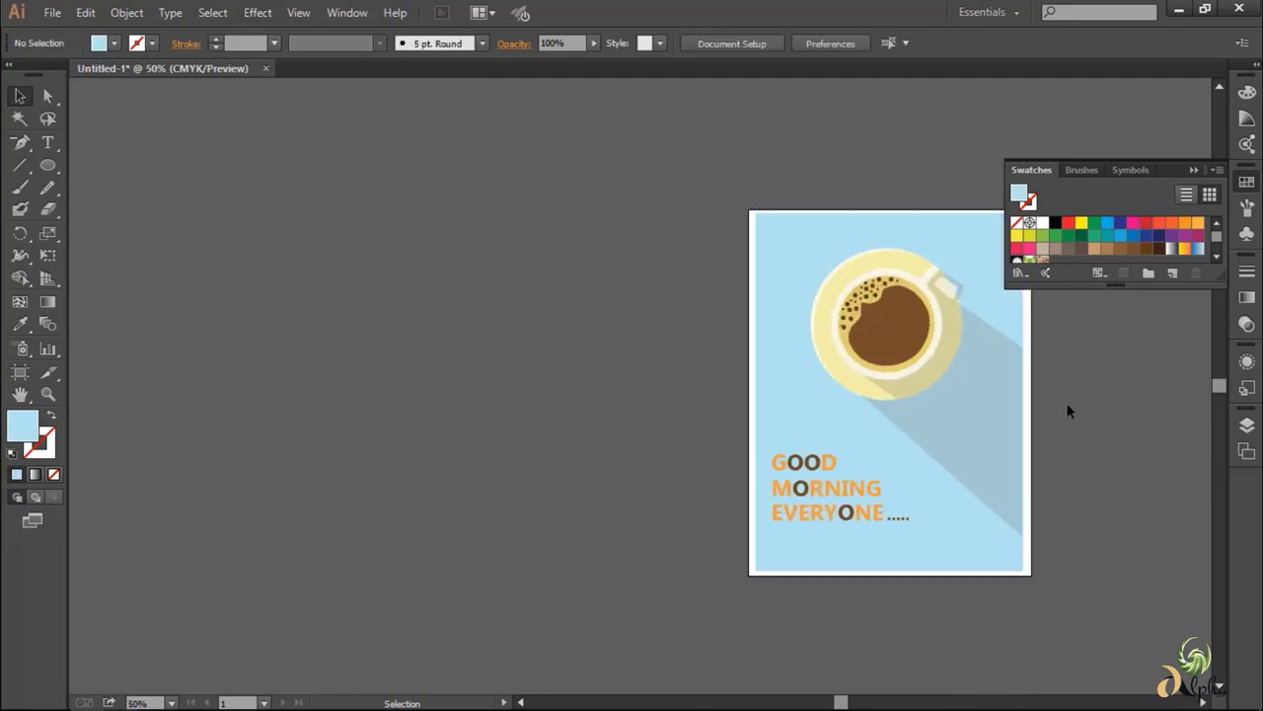
scroll(1065, 402, "down", 1)
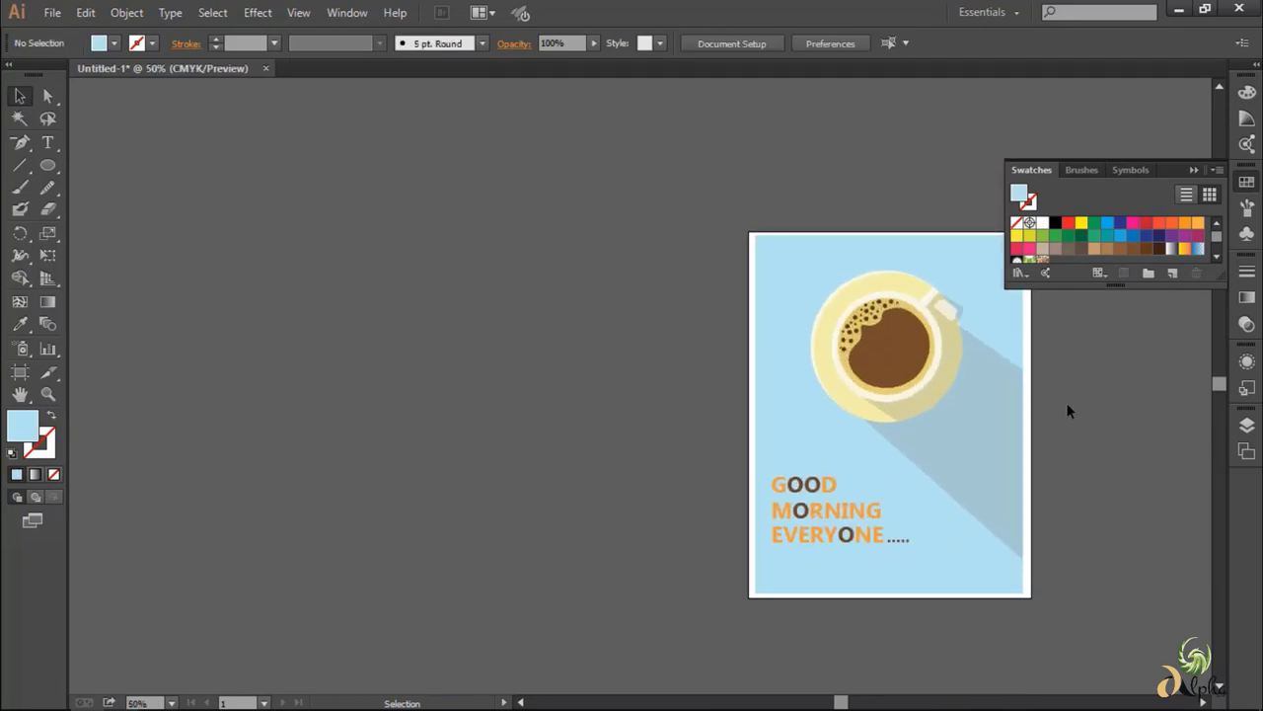
- Delete the EVERYONE line together with its row of dots
left_click(898, 538)
left_click(847, 546, "shift")
key("Delete")
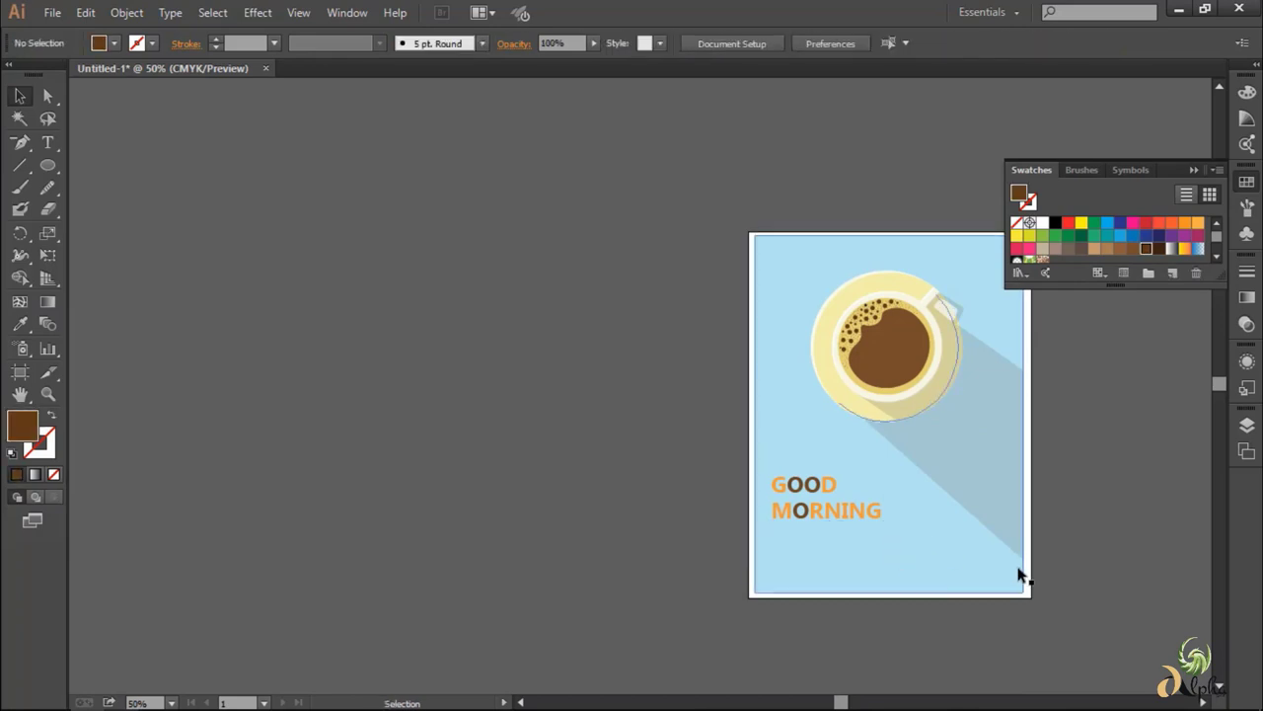
scroll(1080, 460, "down", 1)
scroll(1083, 461, "up", 1)
- Nudge the GOOD and MORNING lines slightly left to reposition the heading
left_click(818, 516)
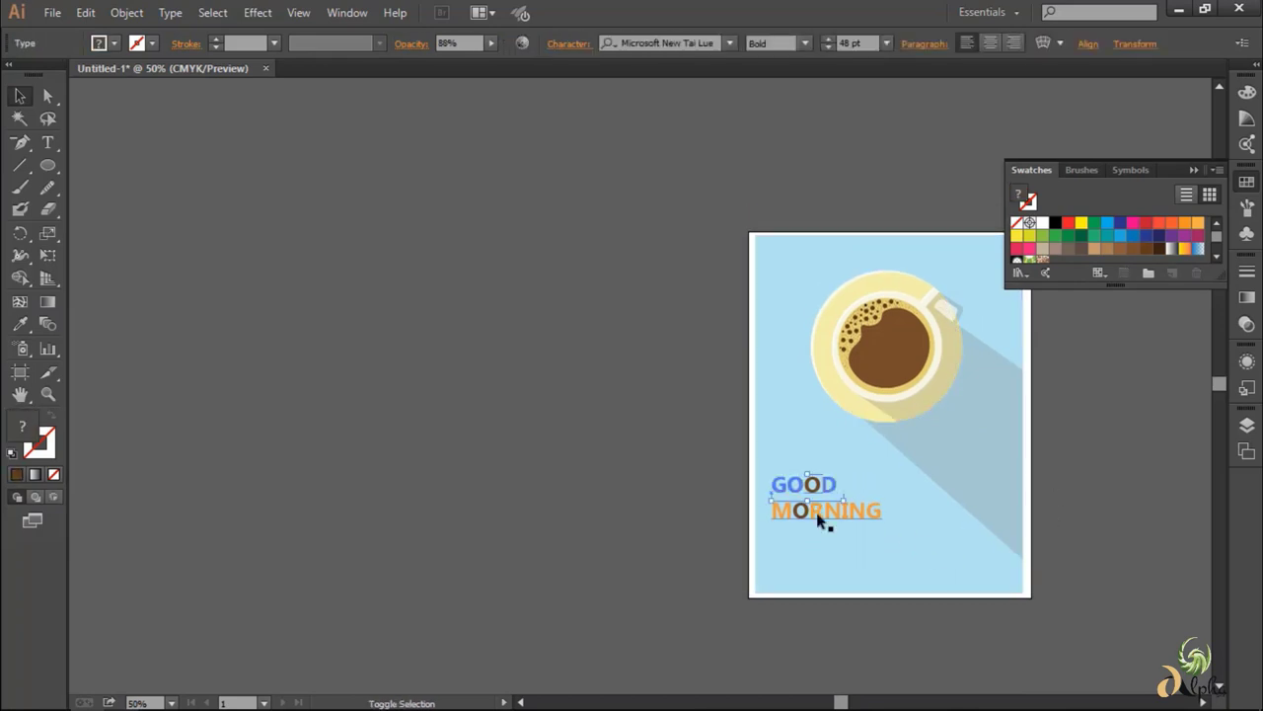
left_click(825, 486, "shift")
key("Left")
key("Left")
key("Left")
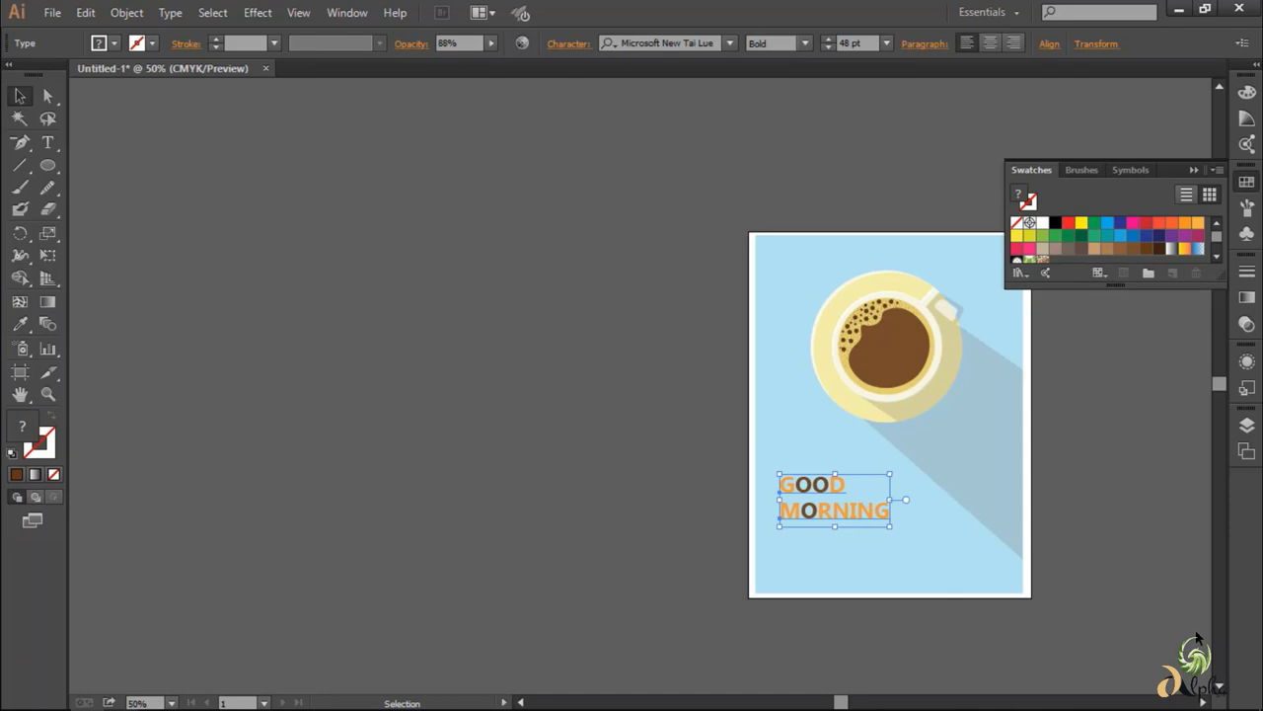
key("Left")
key("Left")
key("Left")
key("Right")
key("Right")
key("Right")
left_click(445, 426)
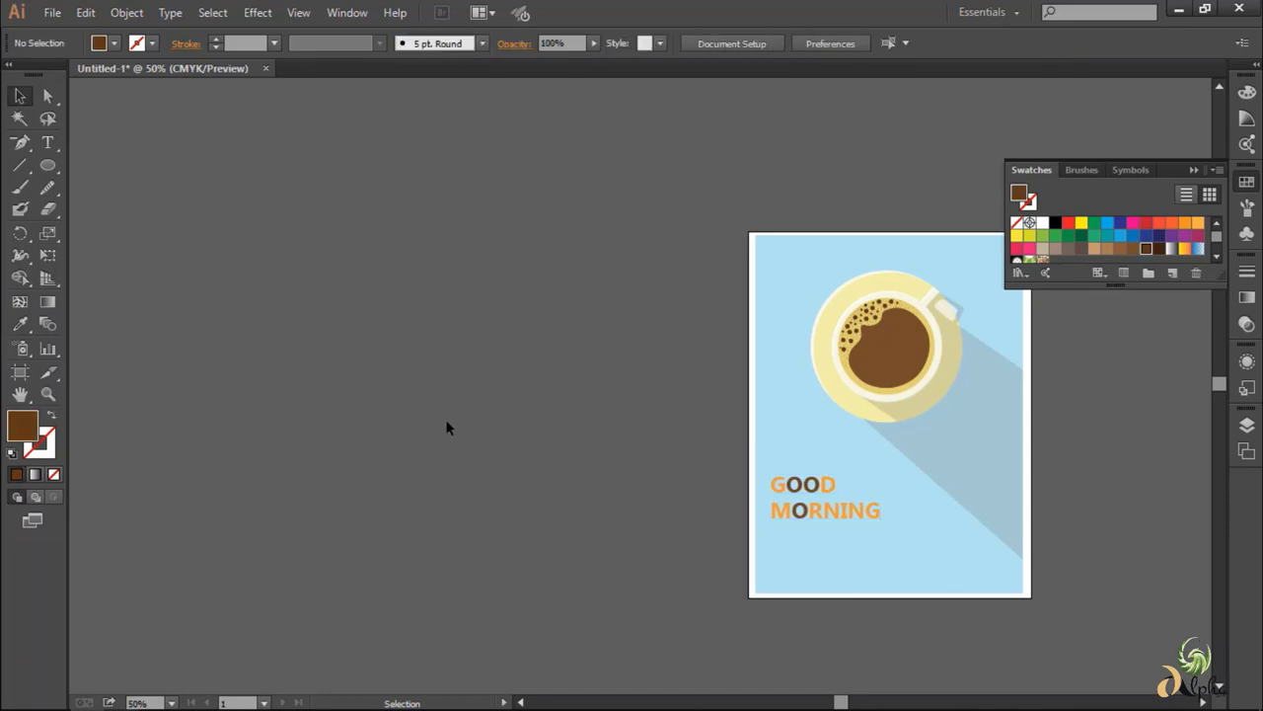
scroll(1107, 326, "down", 1)
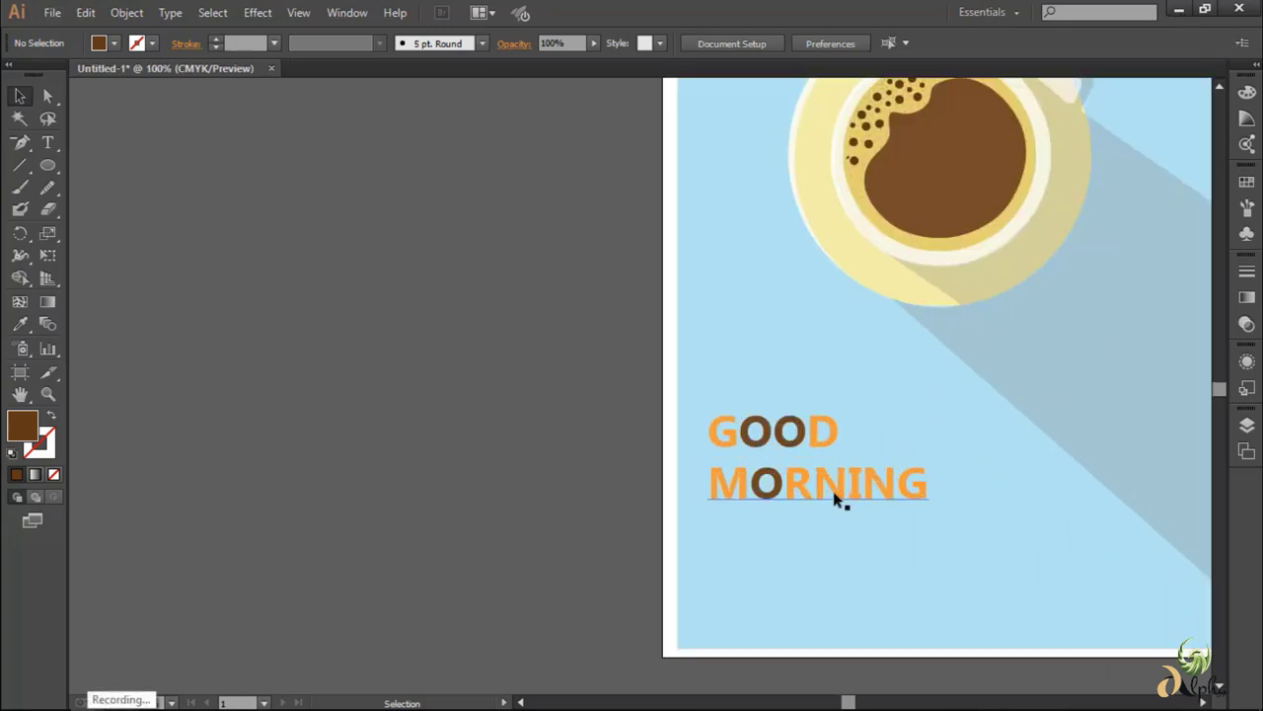
scroll(837, 502, "down", 1)
scroll(719, 541, "down", 1)
- Paste the body paragraph as 6 pt text below MORNING
left_click(47, 142)
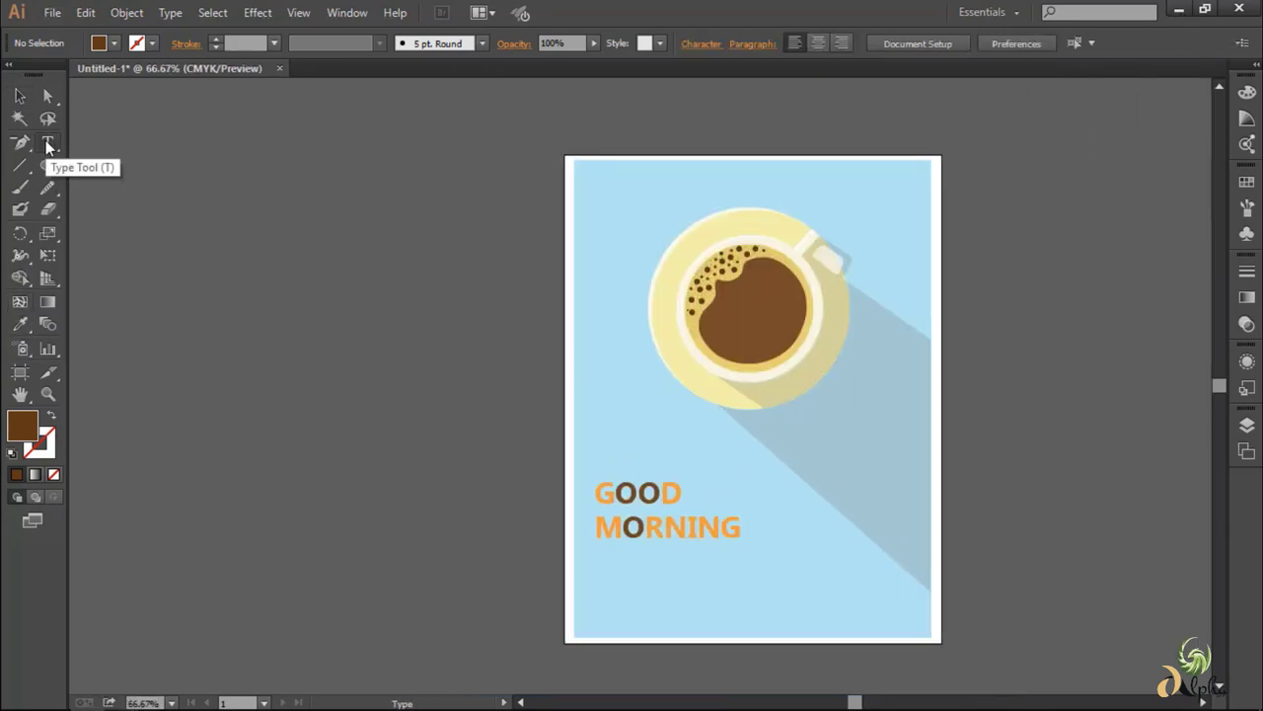
left_click(595, 558)
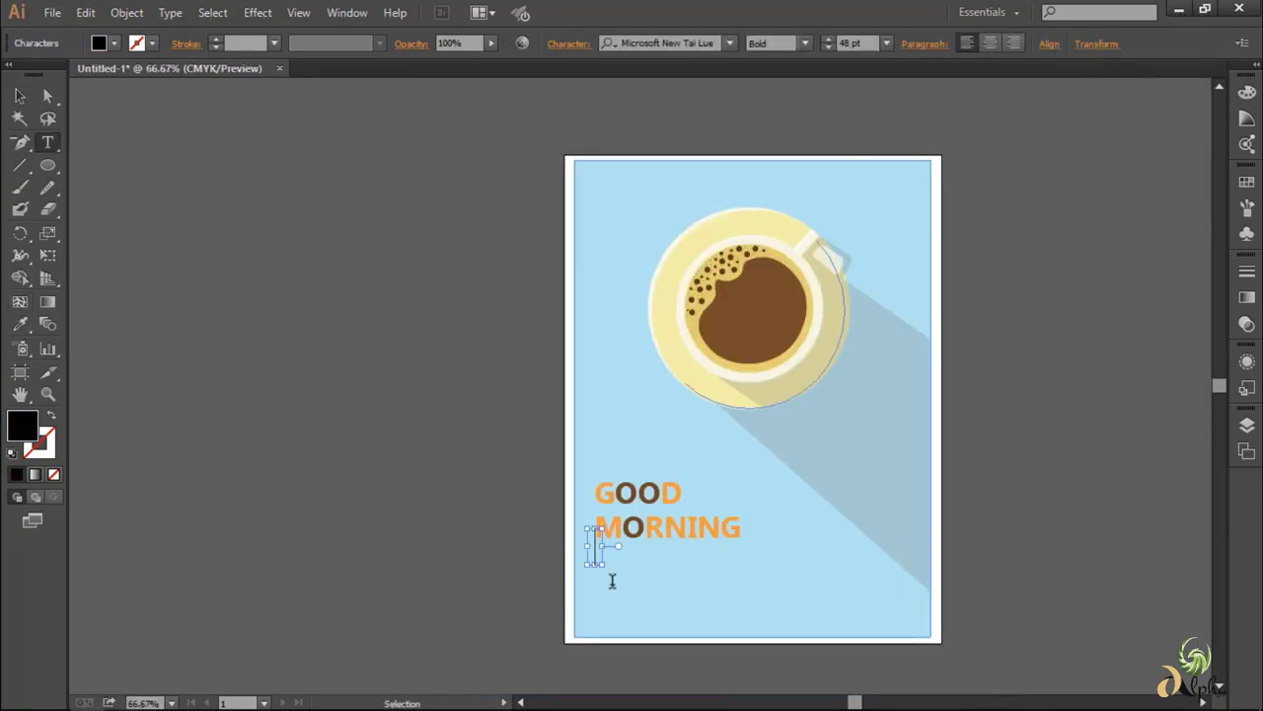
left_click(886, 43)
left_click(906, 87)
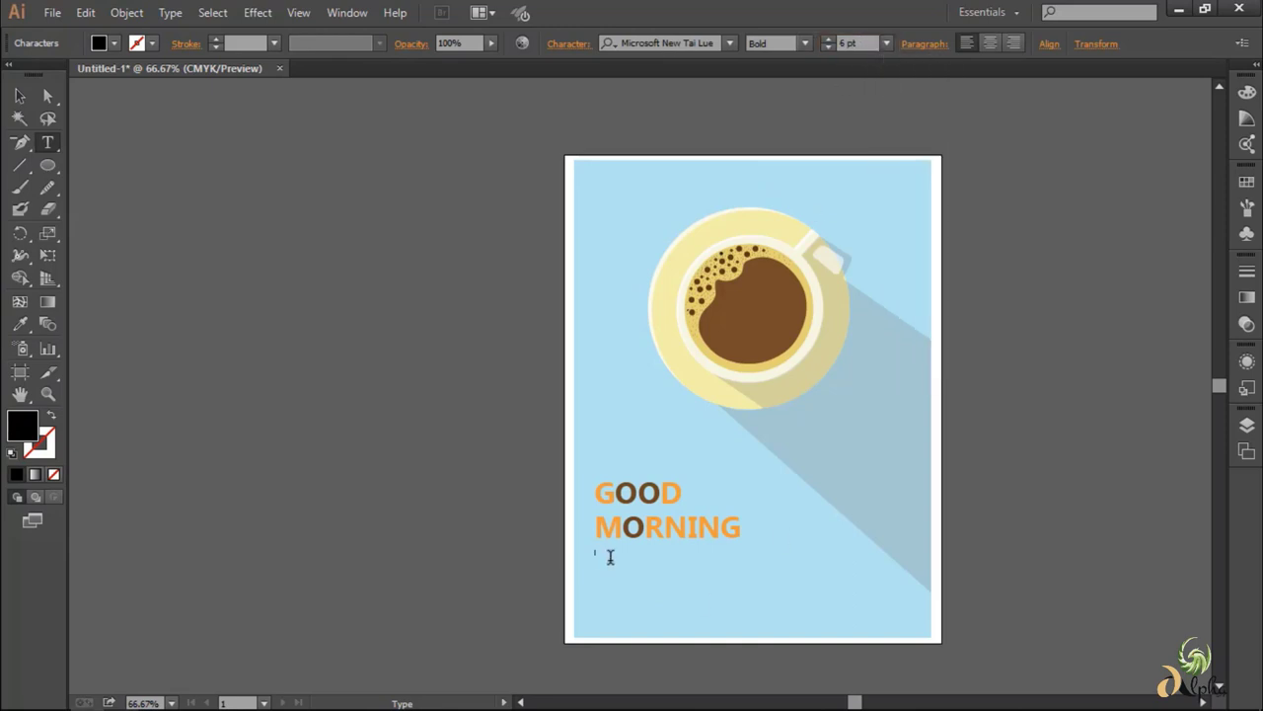
key("ctrl+v")
scroll(882, 578, "down", 1)
scroll(883, 579, "up", 2)
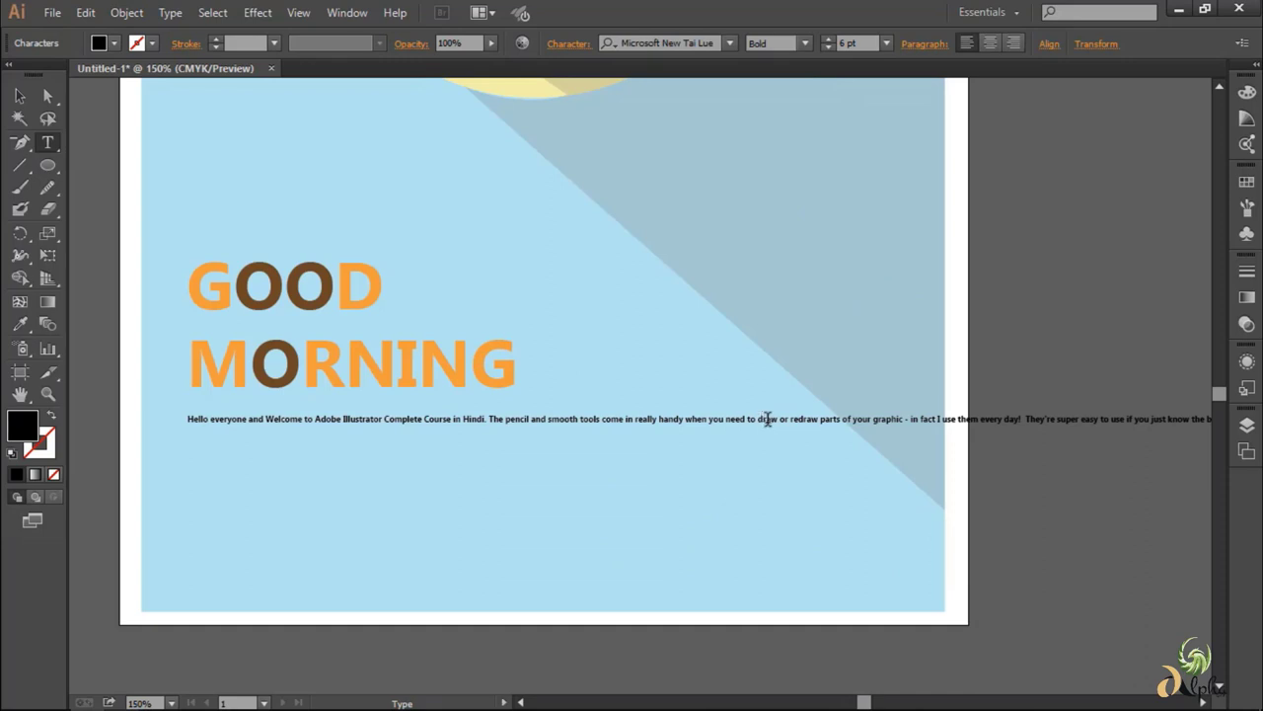
- Add line breaks before 'draw', 'learn', 'my' and 'use' to shorten the paragraph lines
left_click(758, 419)
key("Return")
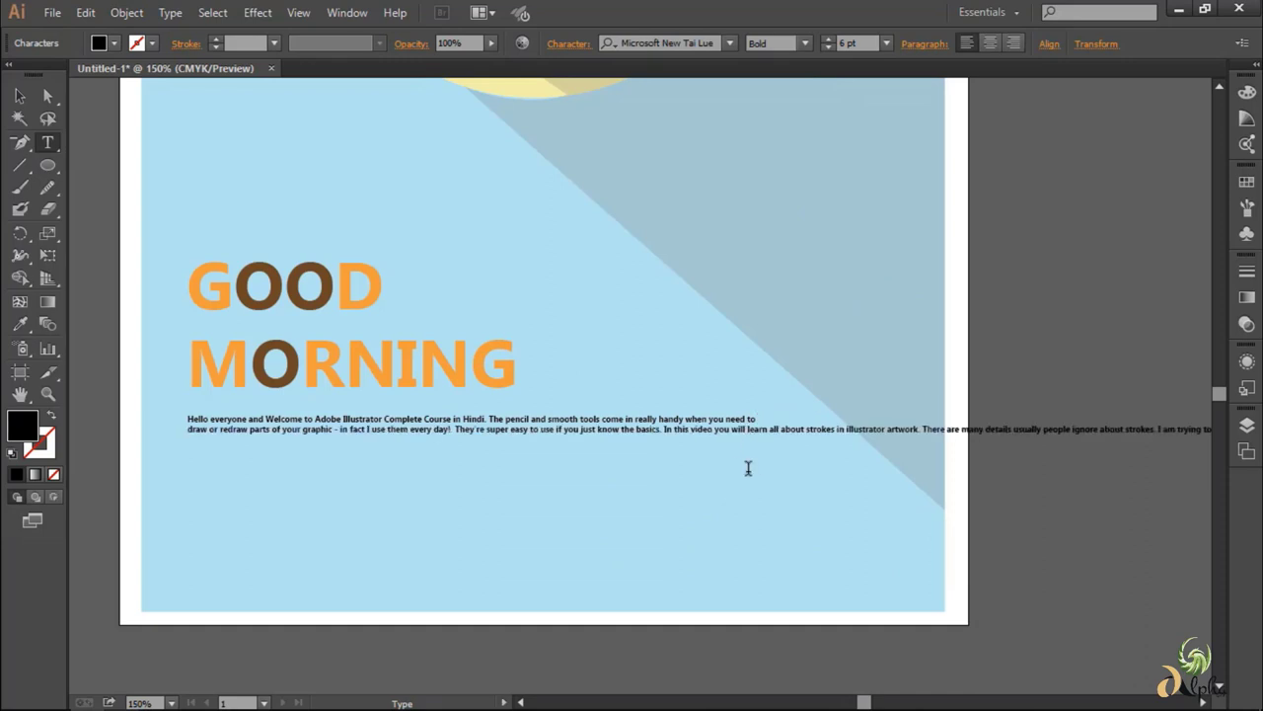
key("Return")
left_click(765, 441)
key("Return")
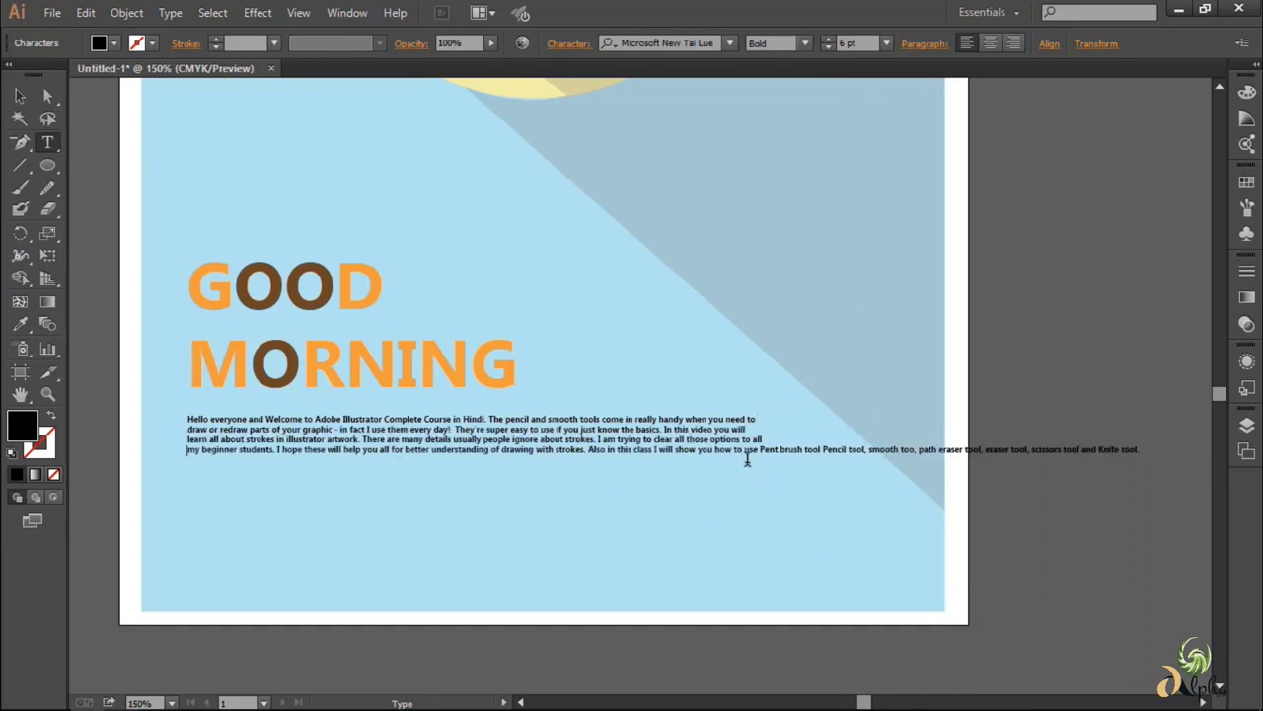
left_click(746, 452)
key("Return")
key("Escape")
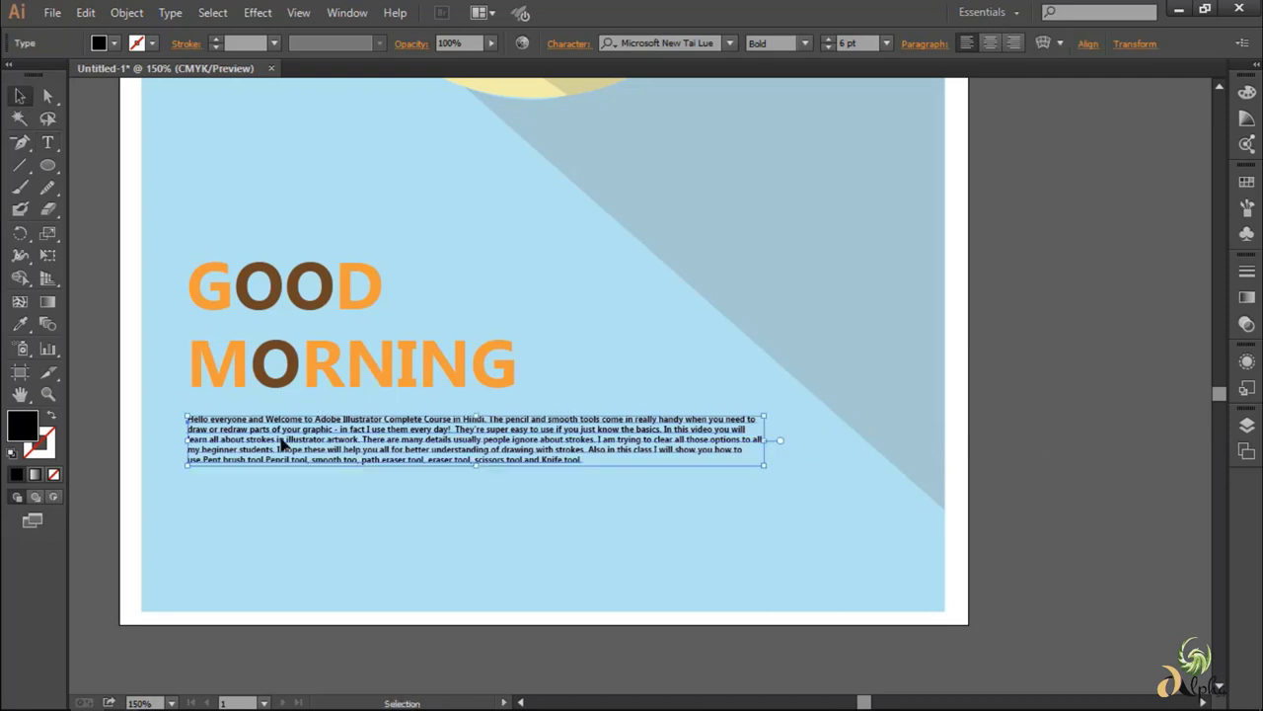
- Set the paragraph's opacity to 72%
left_click(1247, 297)
left_click(1248, 324)
double_click(1170, 284)
type("72")
key("Return")
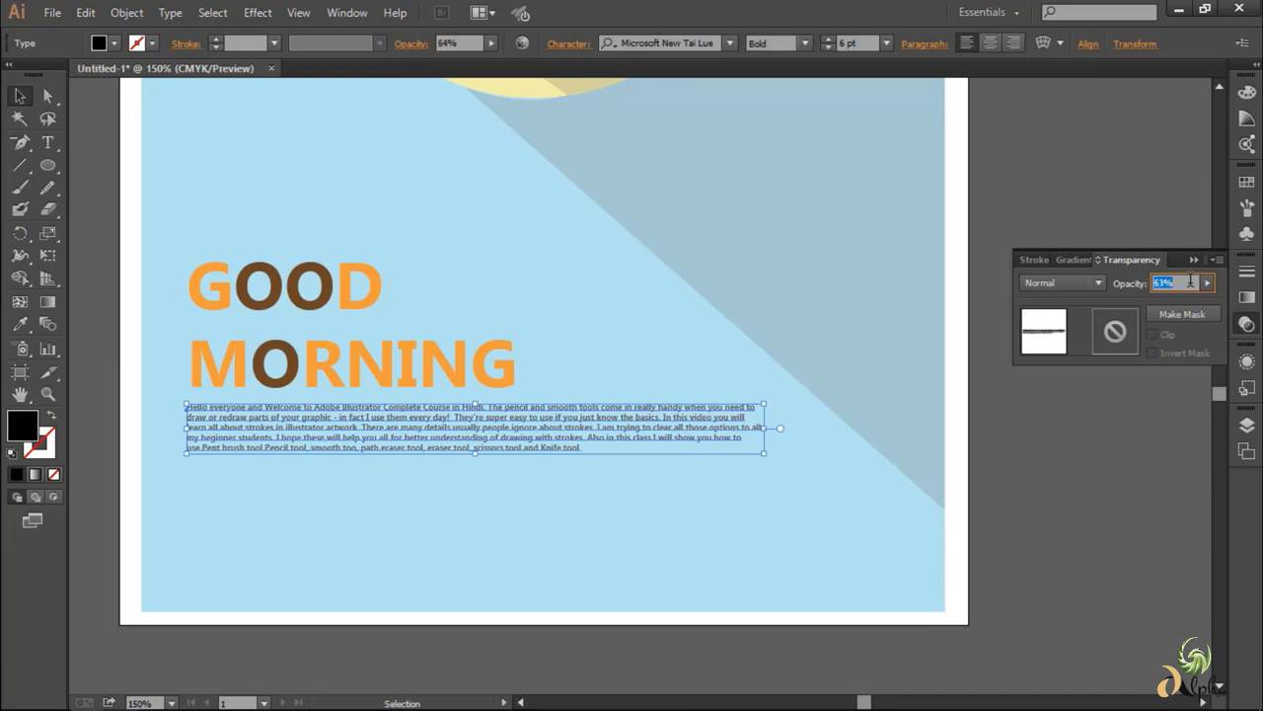
- Re-enter the paragraph, select its final sentence and change its settings
double_click(578, 449)
mouse_move(582, 449)
left_mouse_down()
mouse_move(587, 438)
mouse_move(582, 449)
left_mouse_up()
left_click(723, 461)
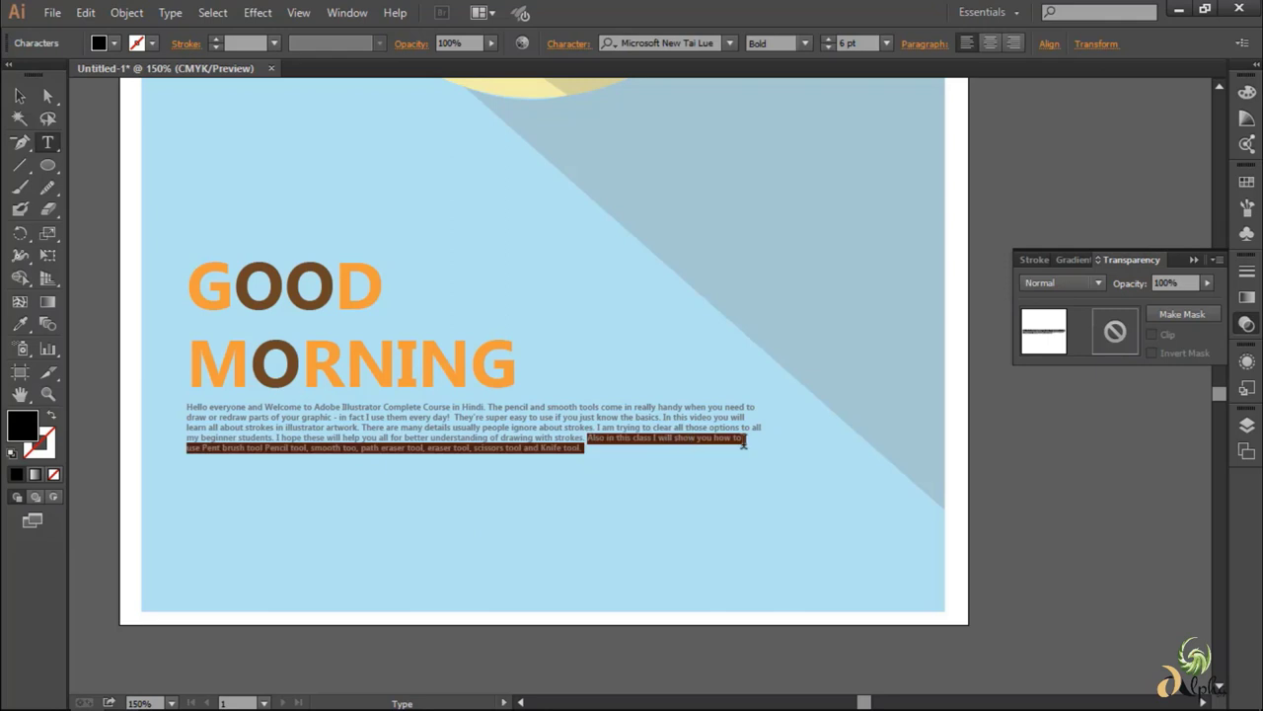
left_click(1074, 260)
left_click(1131, 260)
scroll(620, 480, "up", 1)
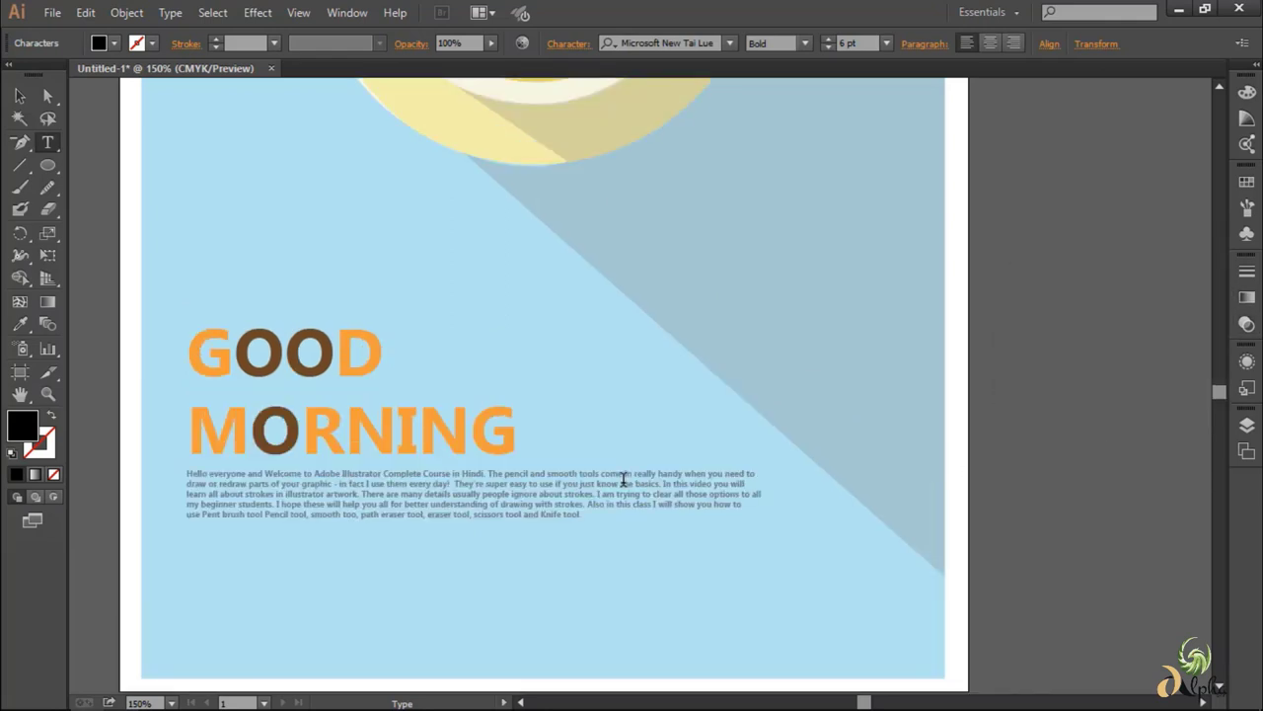
scroll(372, 549, "down", 2)
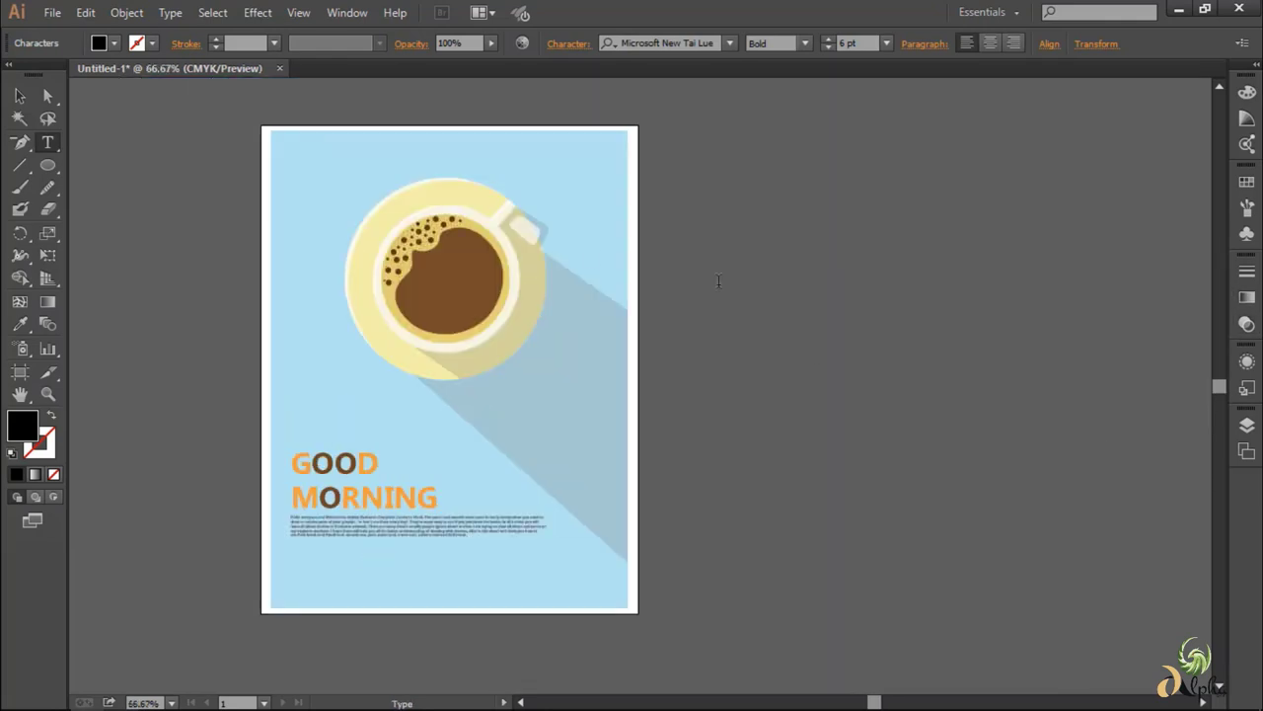
- Select both GOOD MORNING lines and set them in Lato Black
key("v")
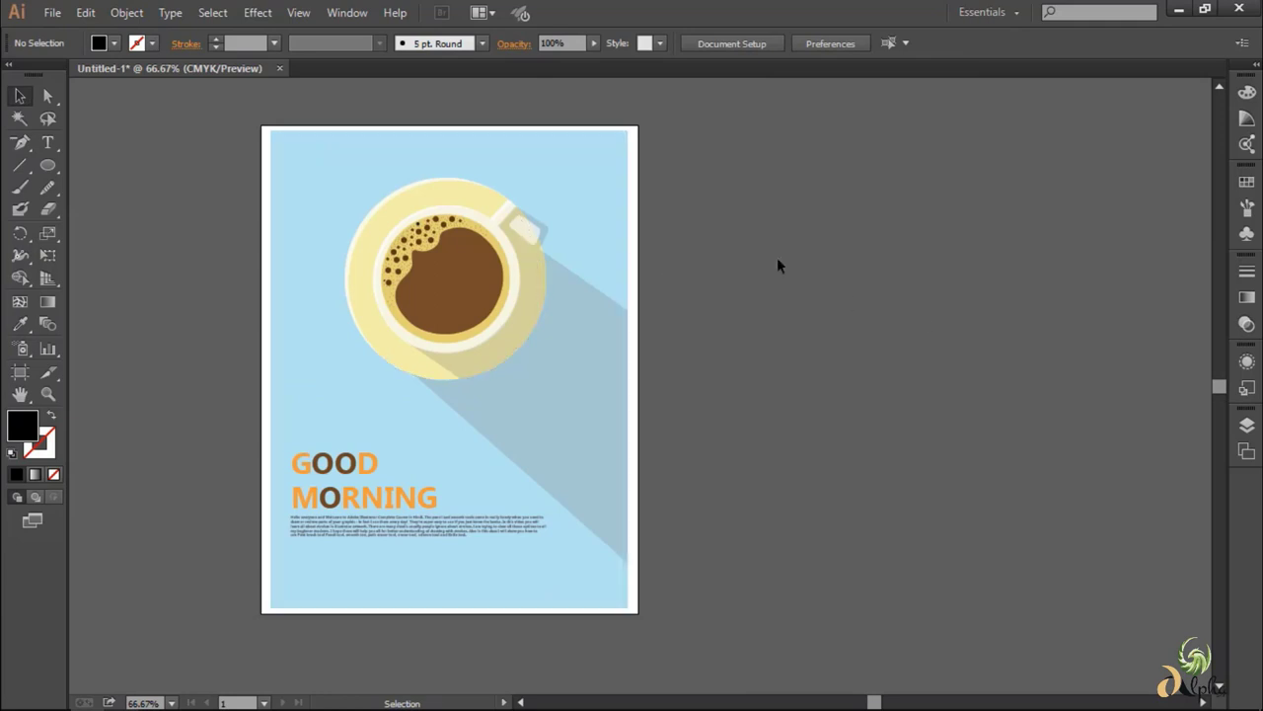
left_click_drag(776, 265, 964, 277)
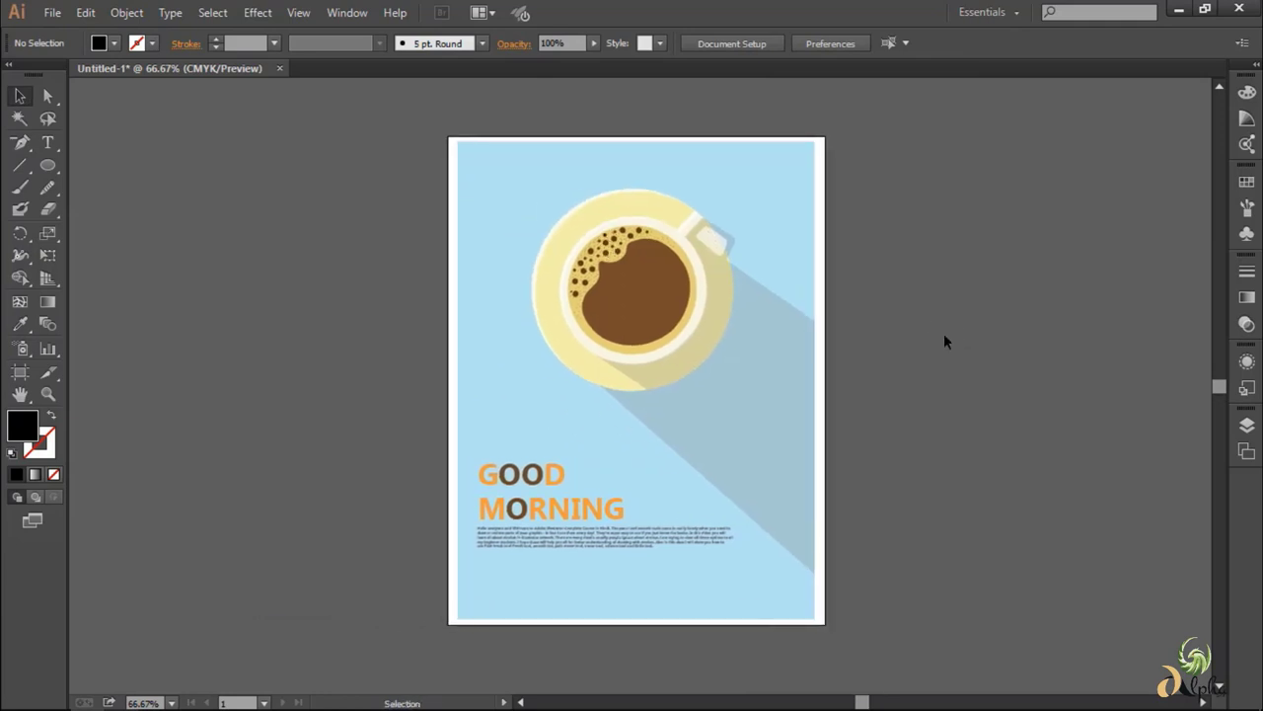
left_click_drag(555, 511, 555, 505)
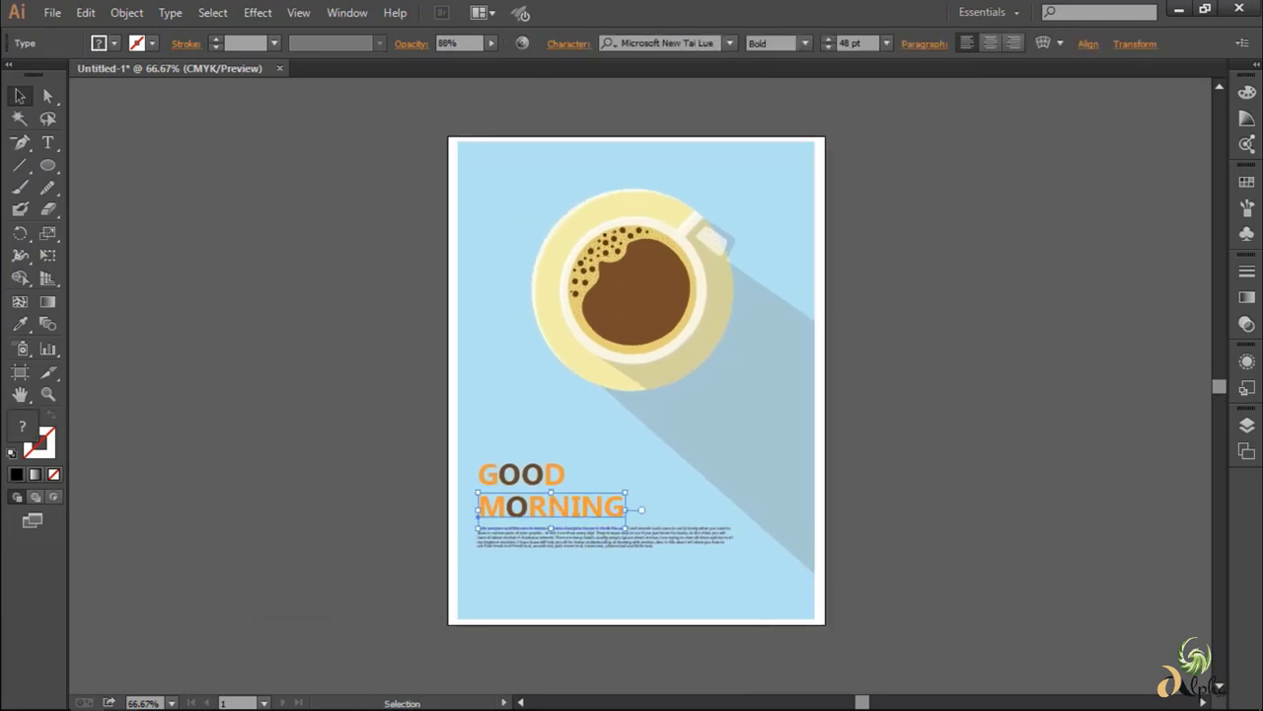
left_click(521, 474, "shift")
left_click(731, 43)
left_click(756, 155)
left_click(731, 44)
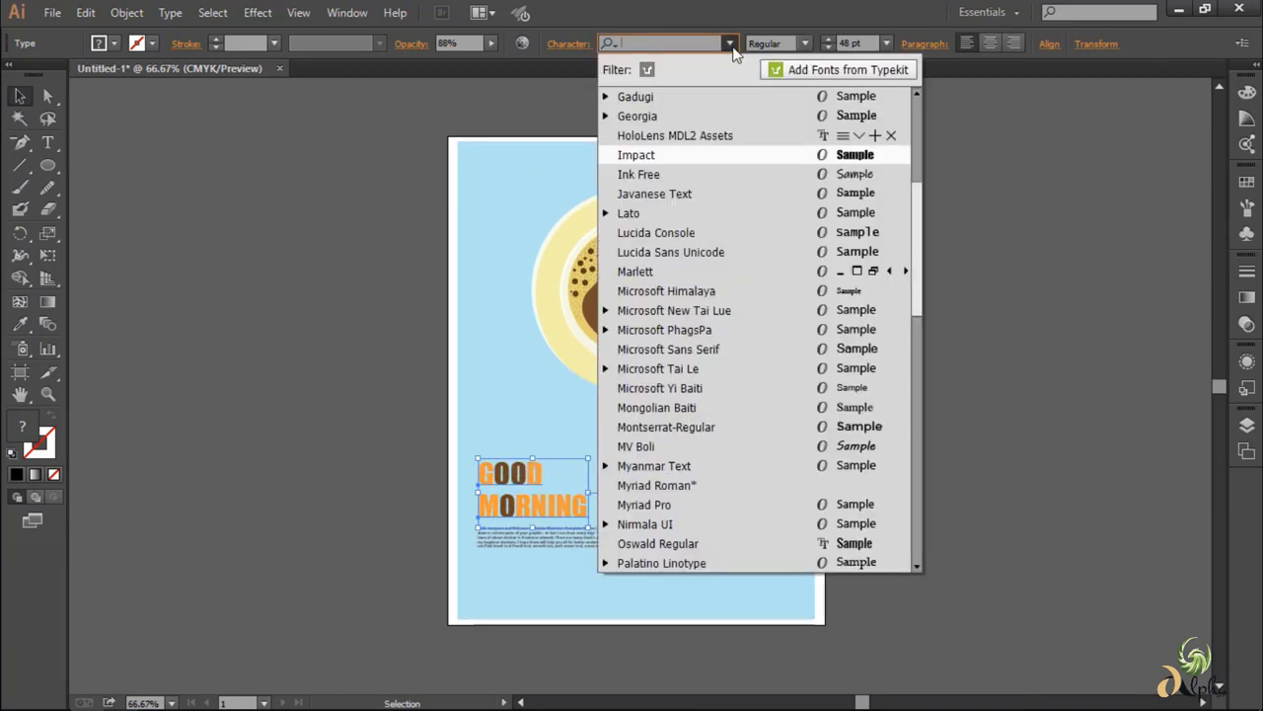
left_click(632, 214)
- Widen the heading's letter tracking to about 44
left_click(572, 43)
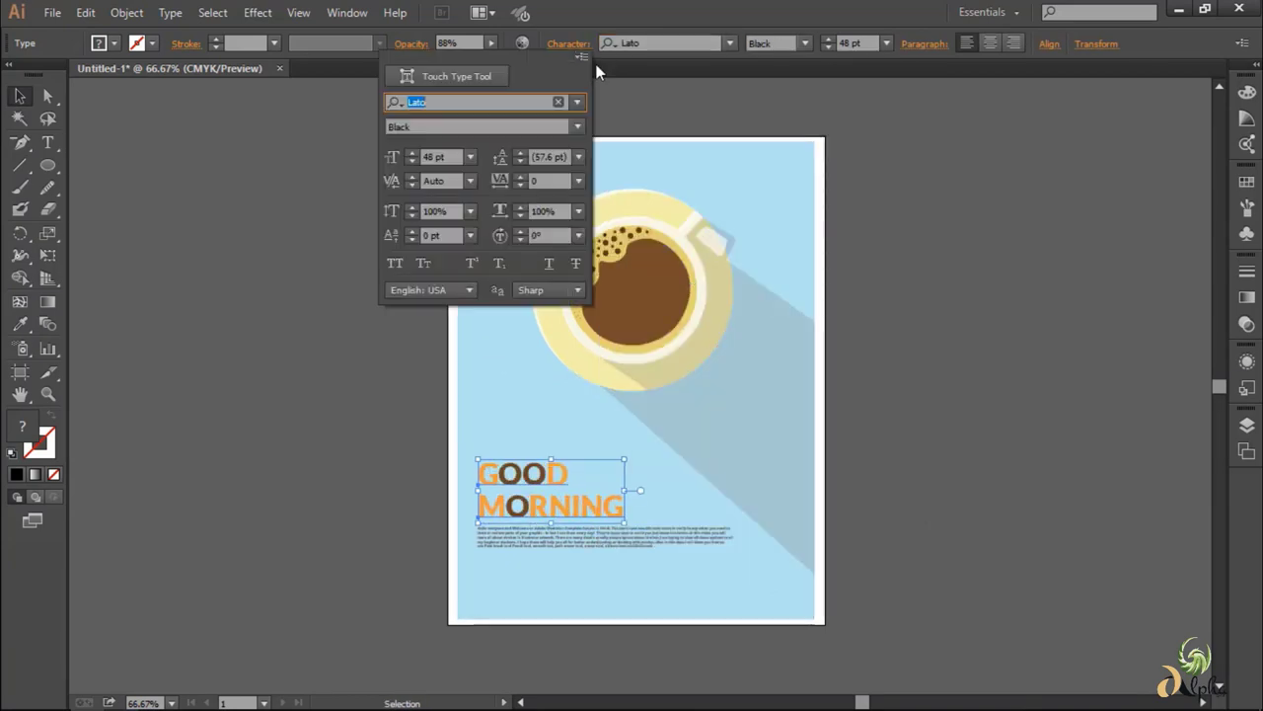
left_click(553, 179)
scroll(563, 180, "up", 1)
scroll(562, 179, "up", 2)
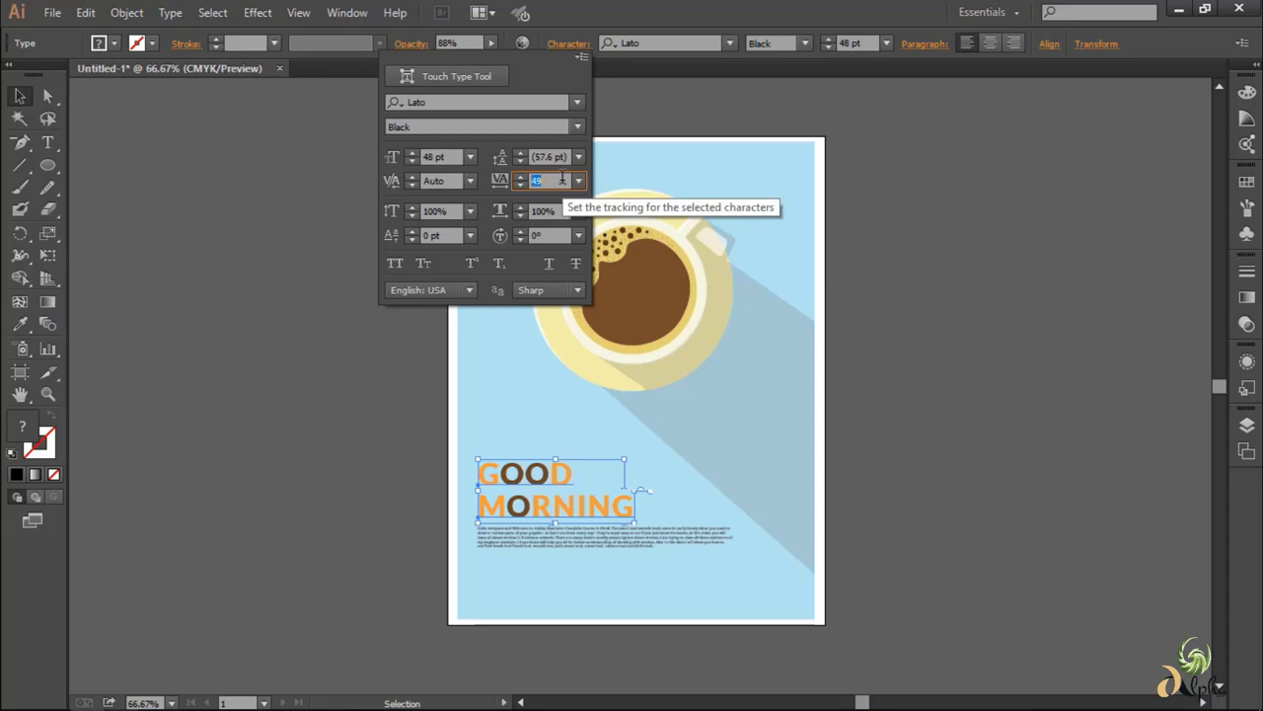
scroll(563, 179, "down", 1)
left_click(1013, 161)
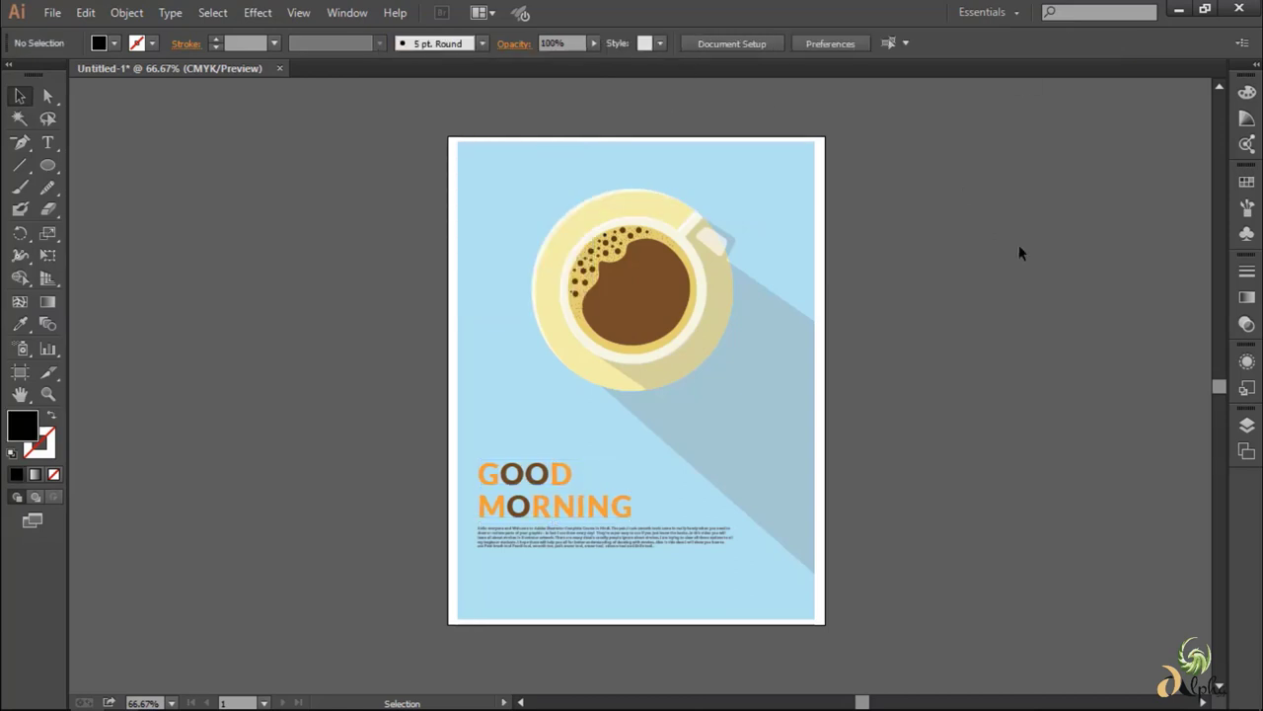
- Move the body paragraph slightly lower beneath the heading
left_click(582, 538)
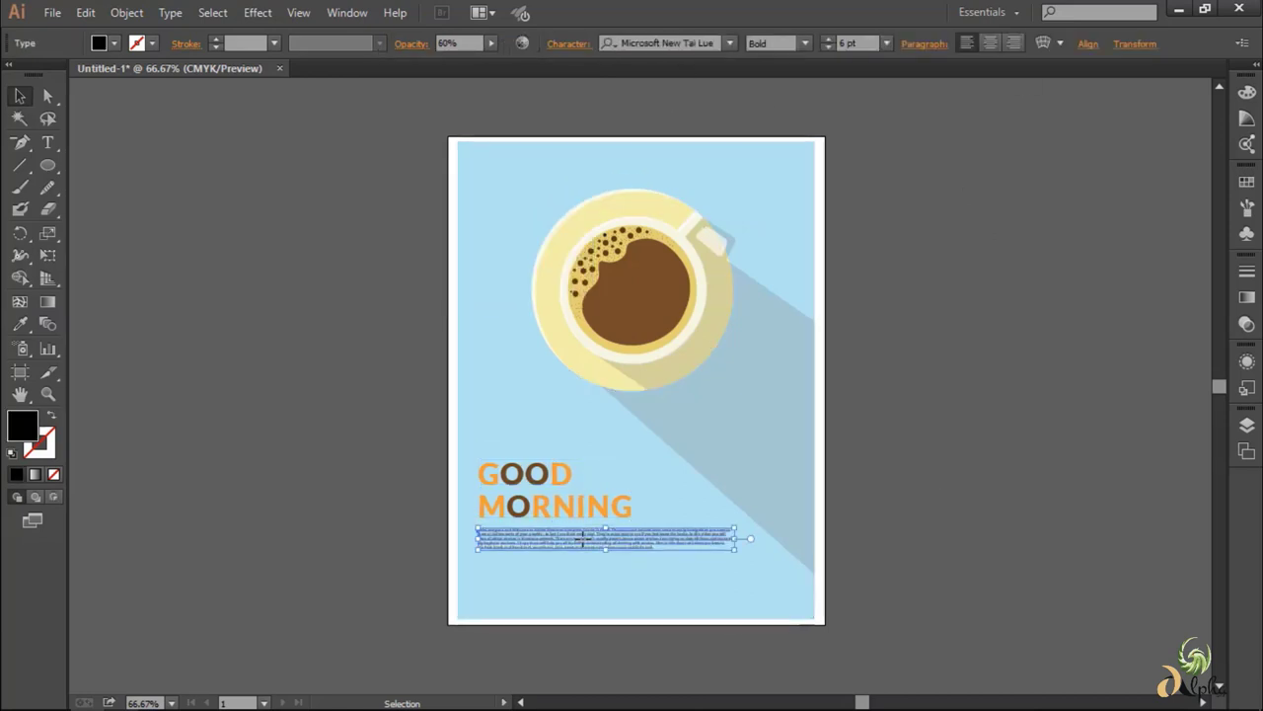
left_click_drag(582, 538, 654, 551)
left_click(887, 462)
left_click(1033, 406)
scroll(1032, 406, "down", 1)
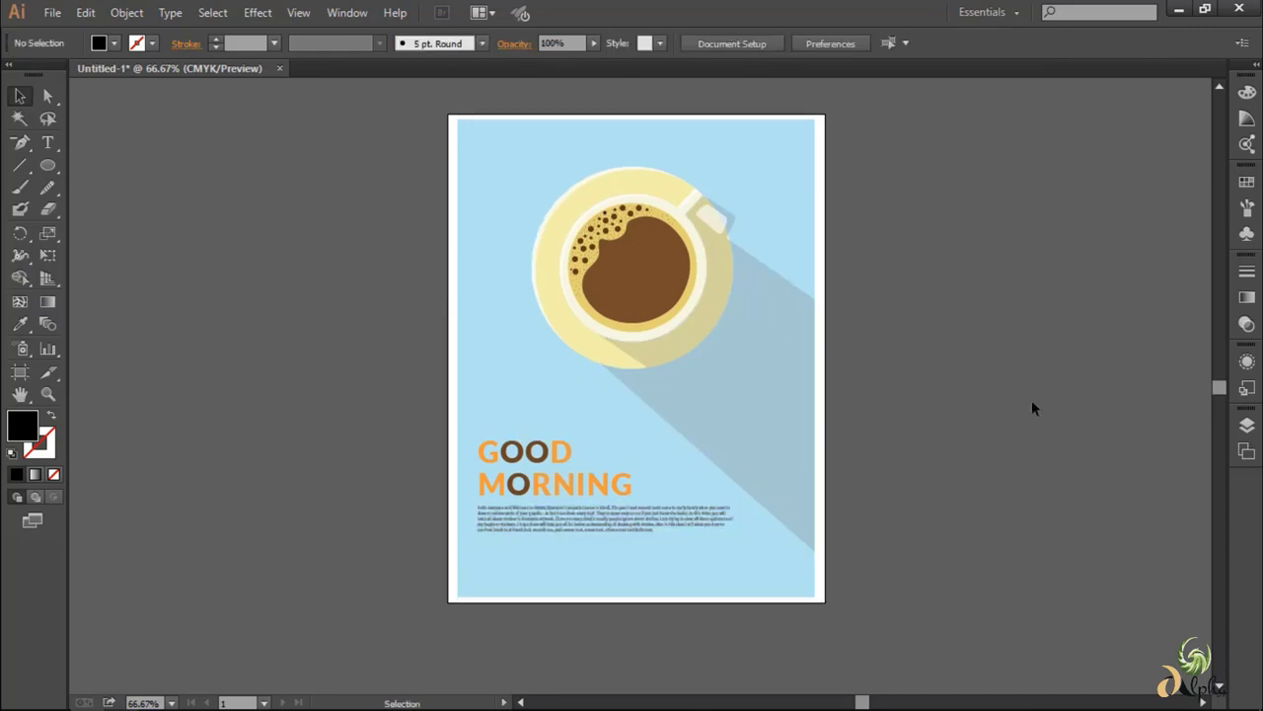
scroll(1033, 402, "up", 1)
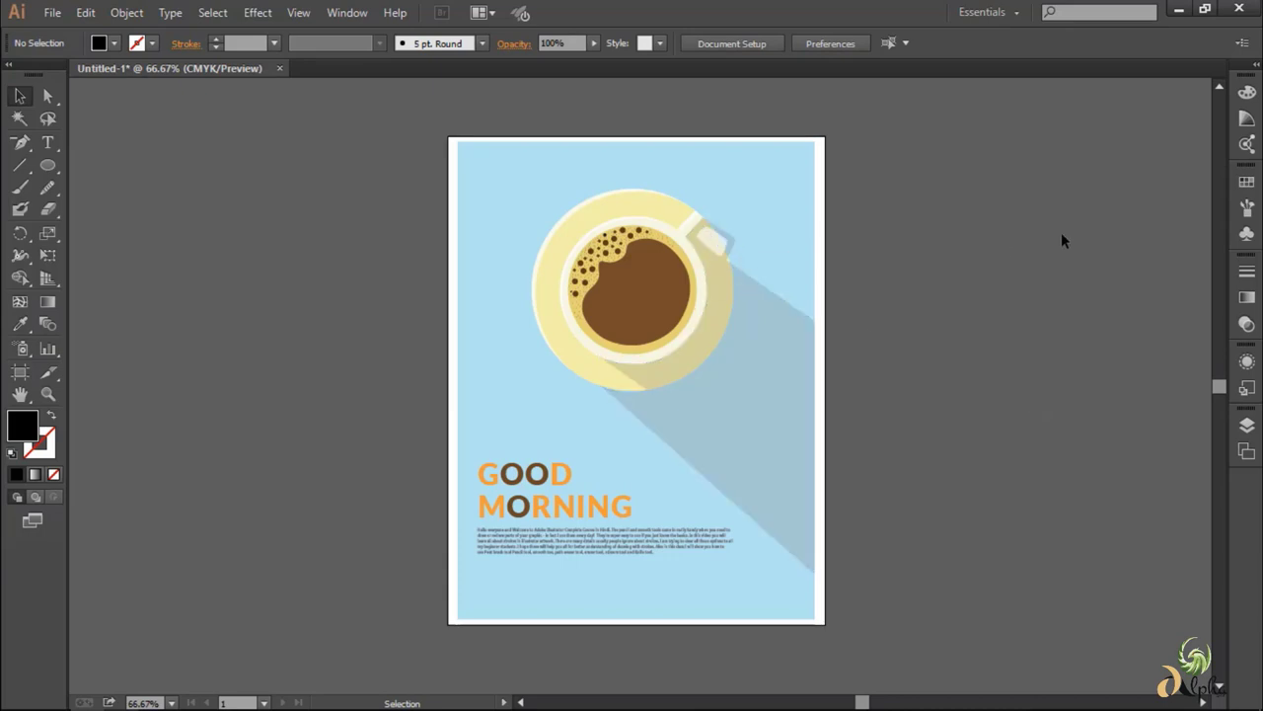
- Copy the shadow's appearance onto the small highlight shape on the cup handle
left_click(721, 247)
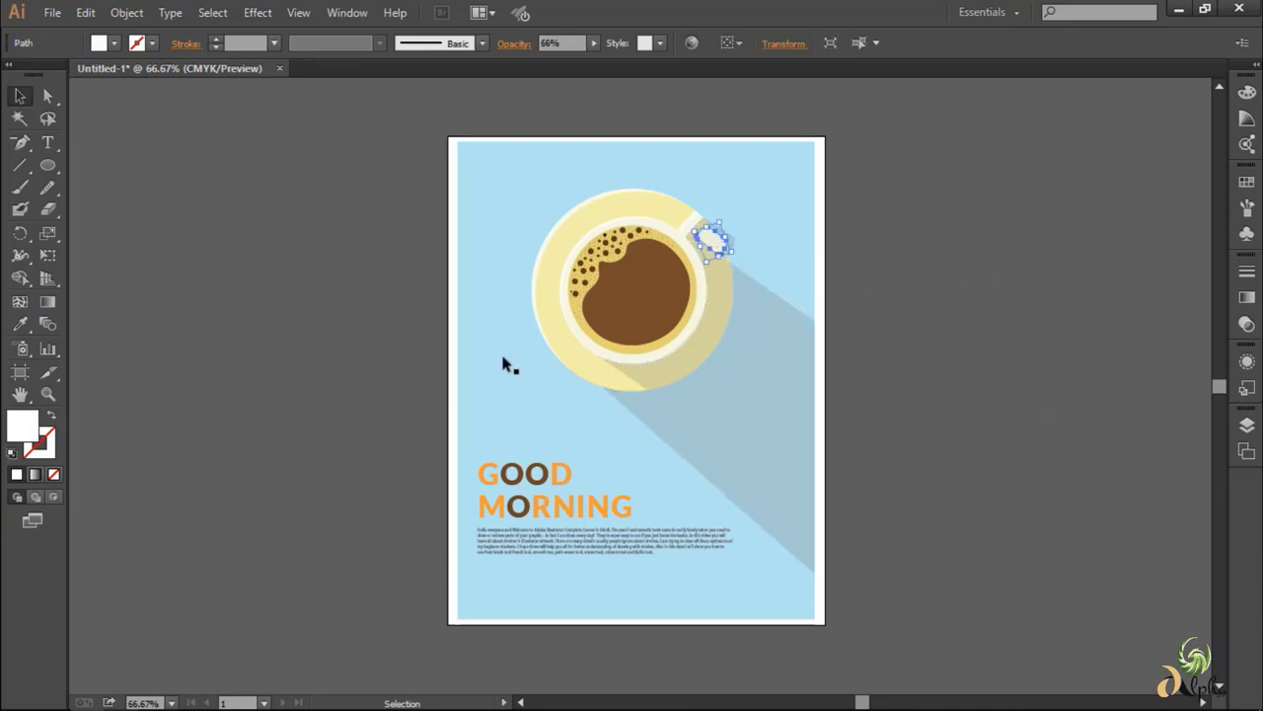
key("i")
left_click(756, 423)
key("v")
left_click(1246, 296)
left_click(1246, 323)
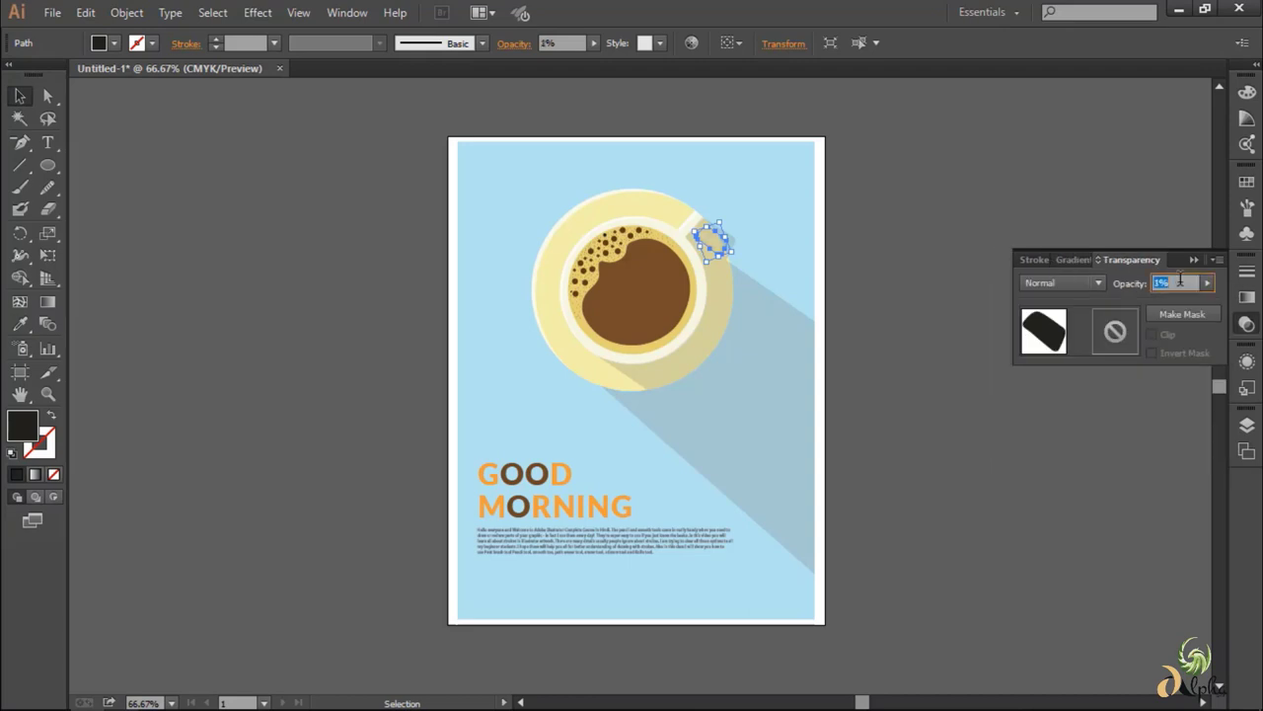
left_click(1113, 237)
- Give the handle highlight a white fill with no stroke
left_click(712, 242)
left_click(1191, 283)
key("d")
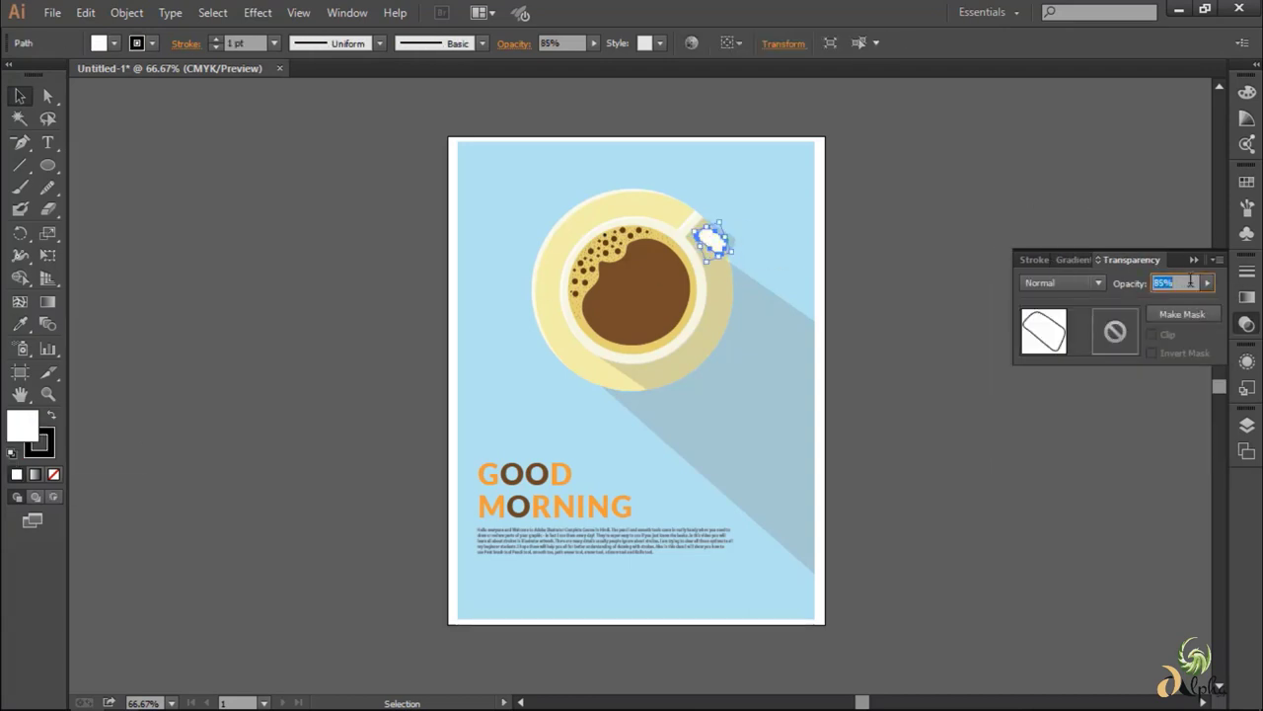
type("25")
left_click(935, 160)
left_click(1247, 90)
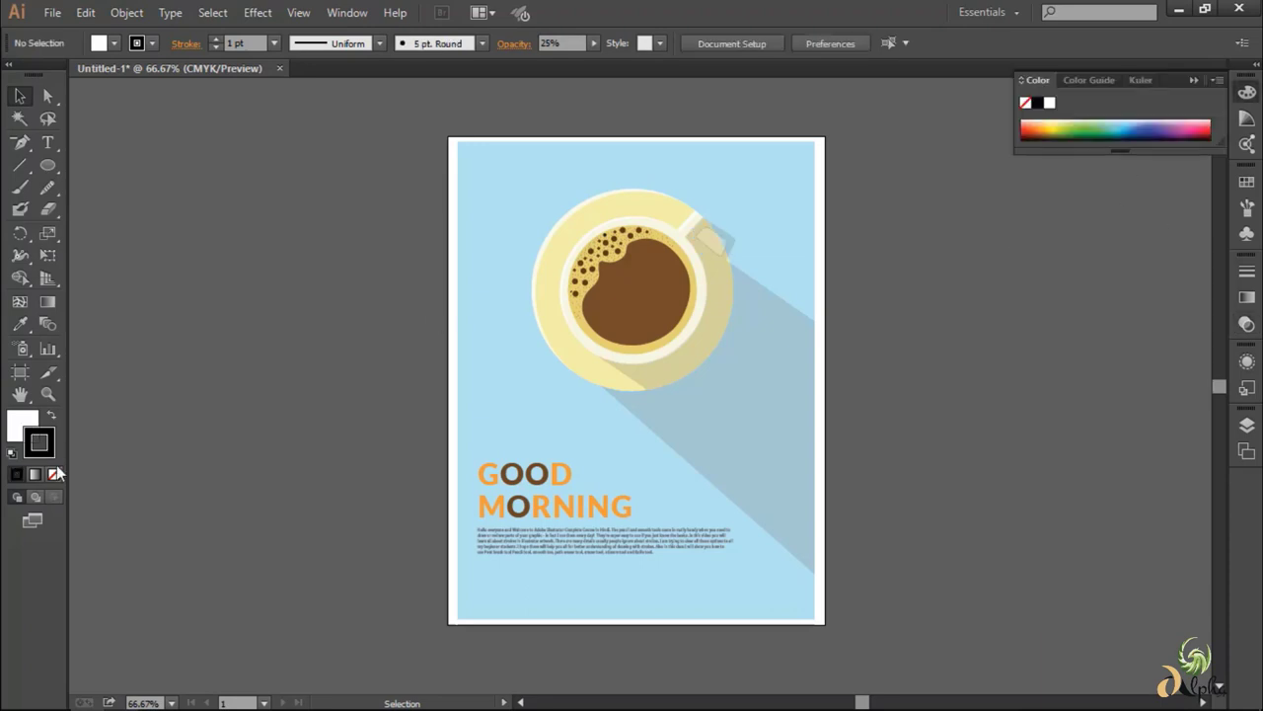
left_click(712, 241)
key("slash")
left_click(1057, 218)
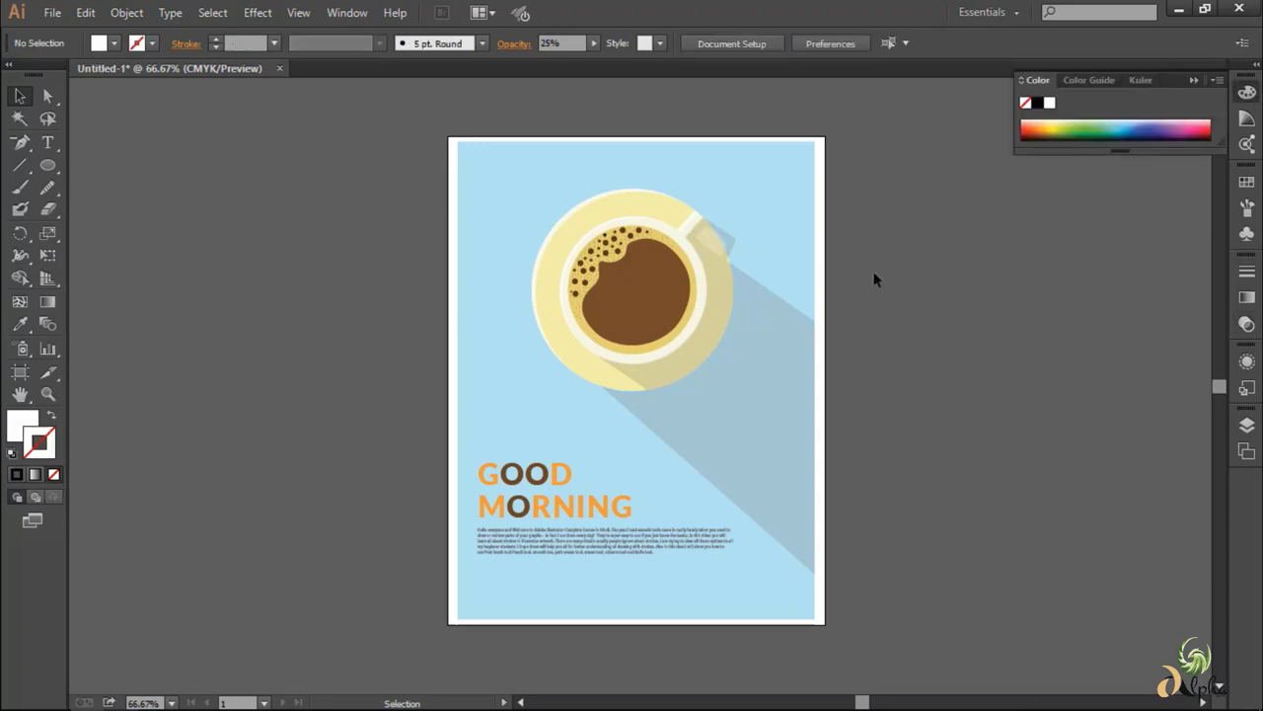
- Set the handle highlight's opacity to 30% and zoom out to see the whole poster
left_click(713, 241)
left_click(1246, 323)
left_click(1064, 166)
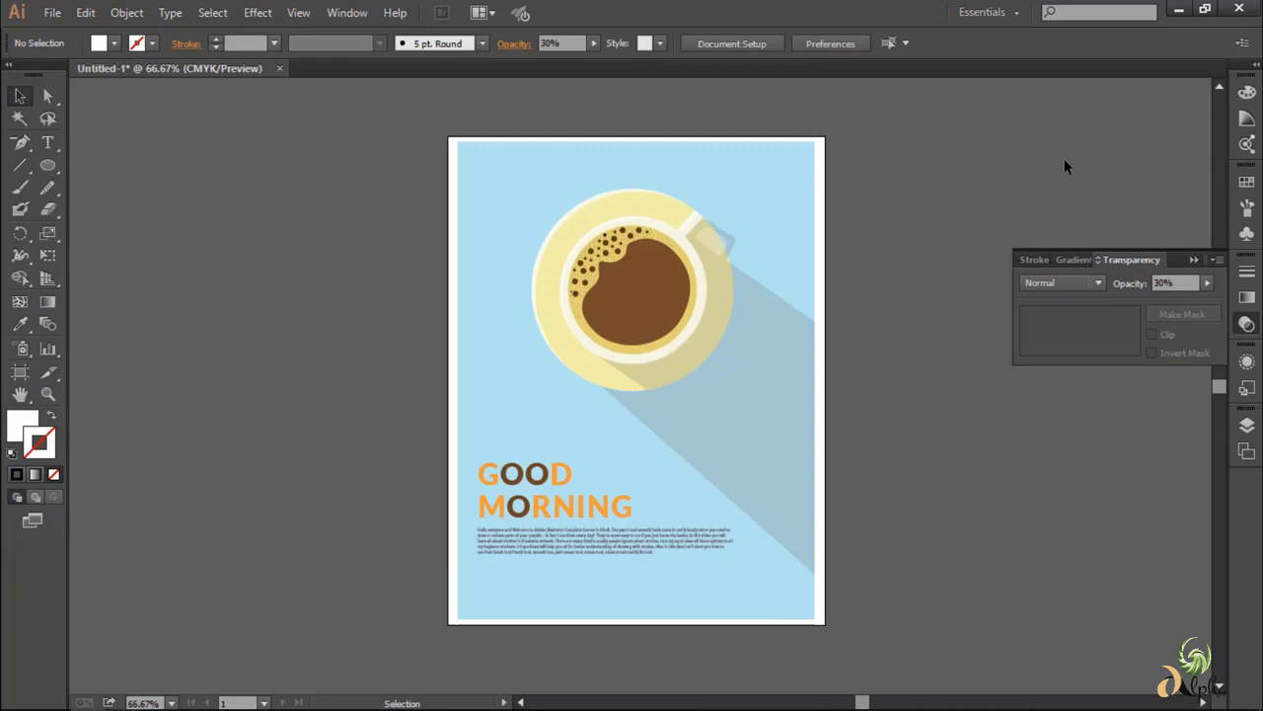
scroll(776, 248, "up", 5)
left_click(441, 229)
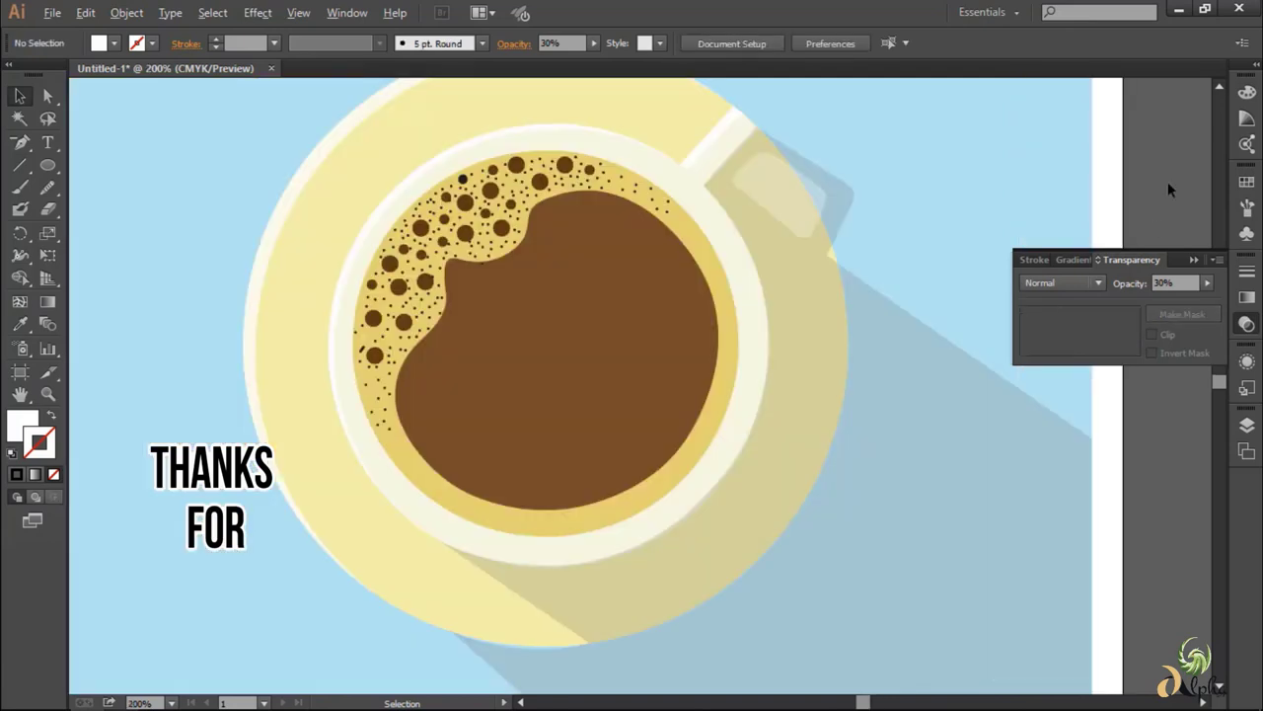
key("ctrl+minus")
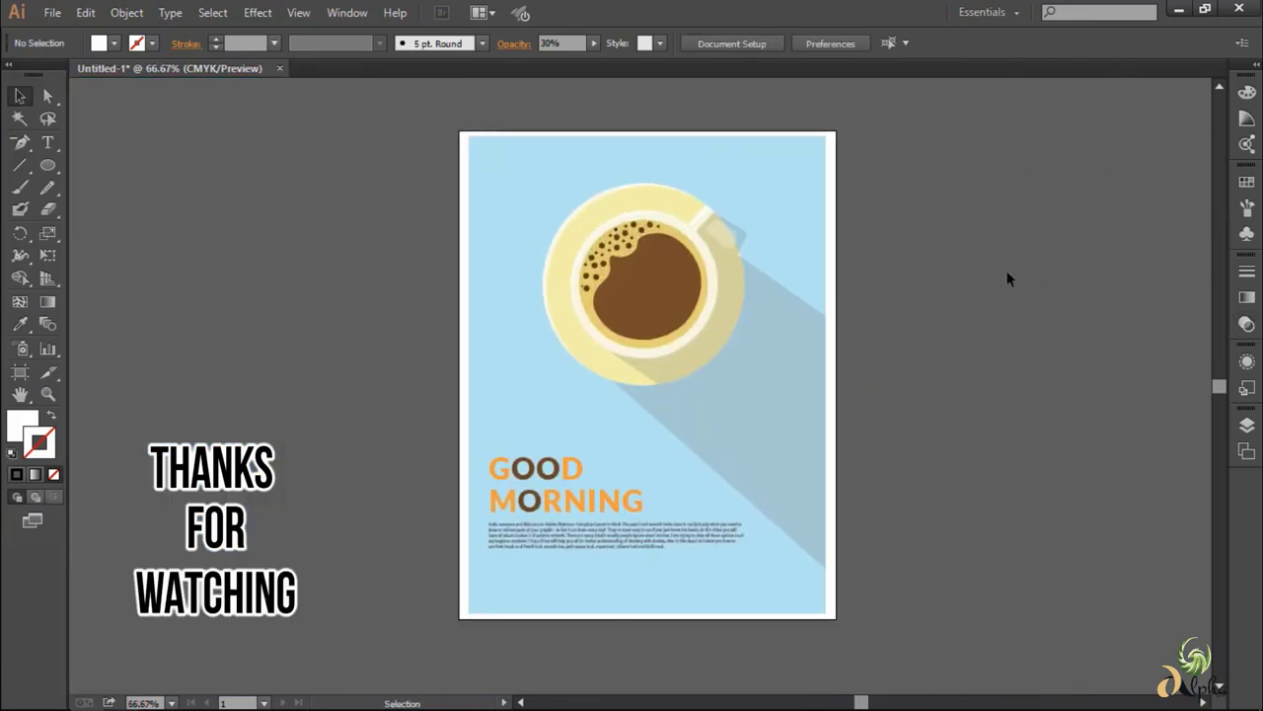